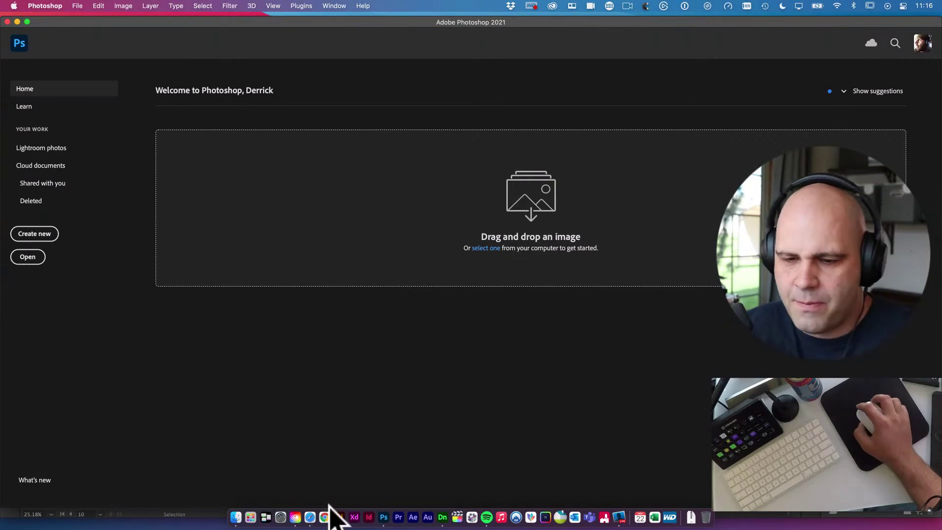
Switch to Safari and review the Envato Elements hoodie template results, the search suggestions and the item category list
{"action": "left_click", "coordinate": [310, 519]}
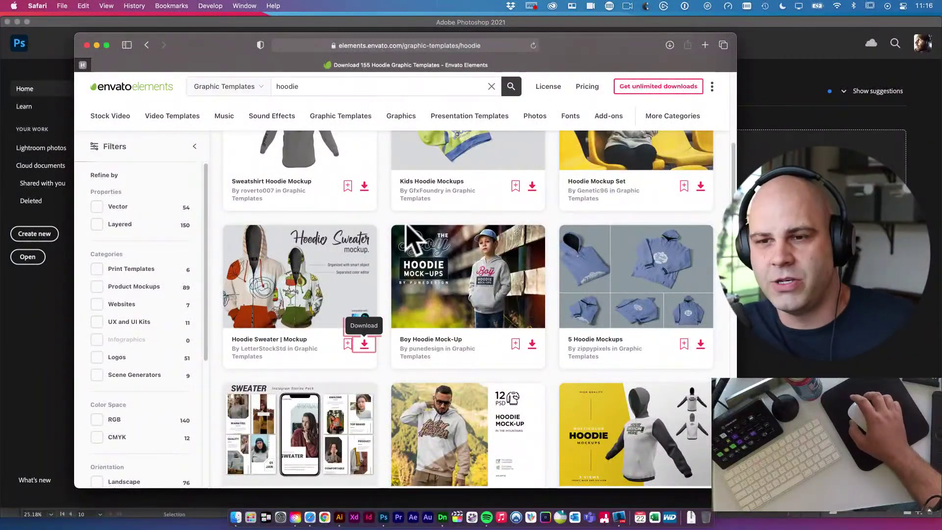
{"action": "left_click_drag", "start_coordinate": [620, 48], "coordinate": [555, 44]}
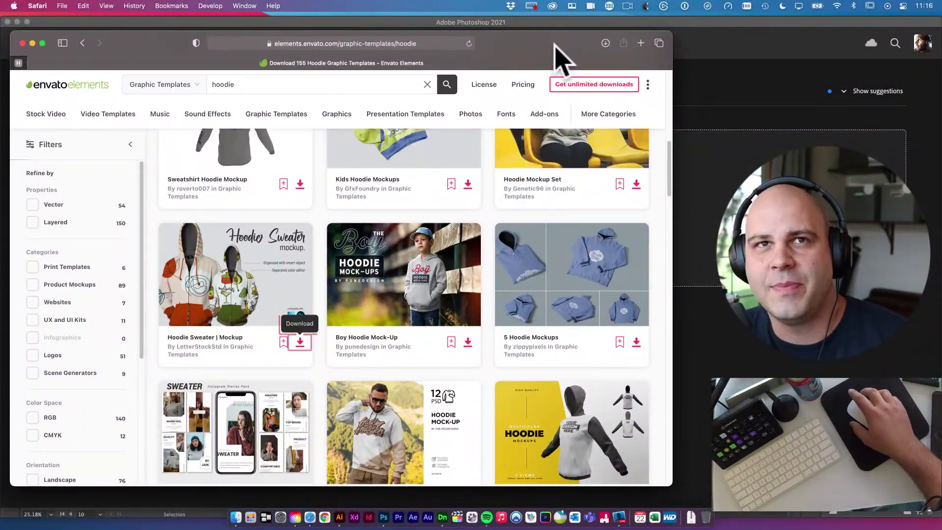
{"action": "scroll", "coordinate": [488, 201], "scroll_direction": "down", "scroll_amount": 5}
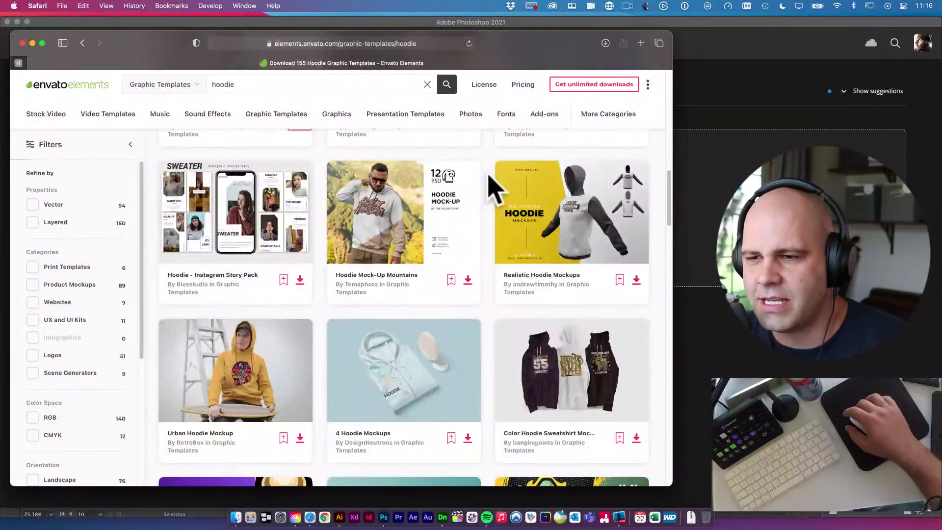
{"action": "scroll", "coordinate": [493, 189], "scroll_direction": "down", "scroll_amount": 6}
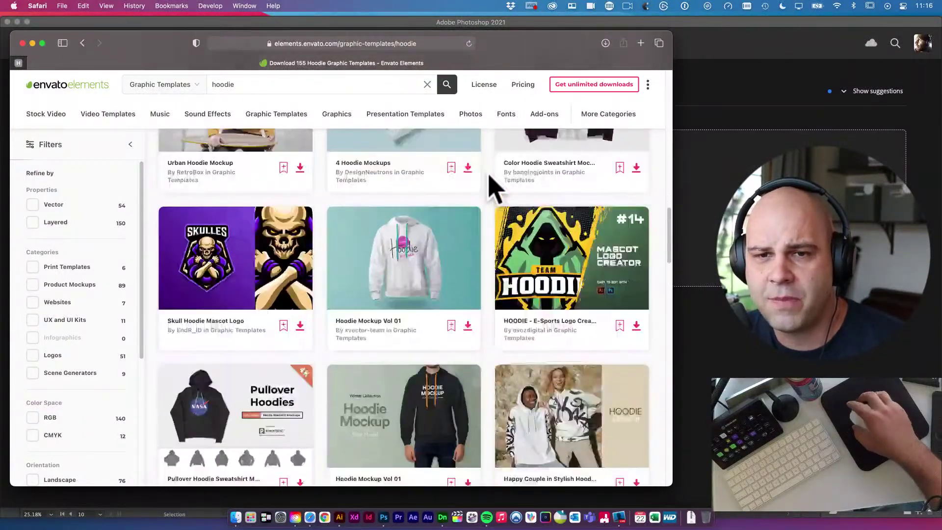
{"action": "left_click", "coordinate": [246, 84]}
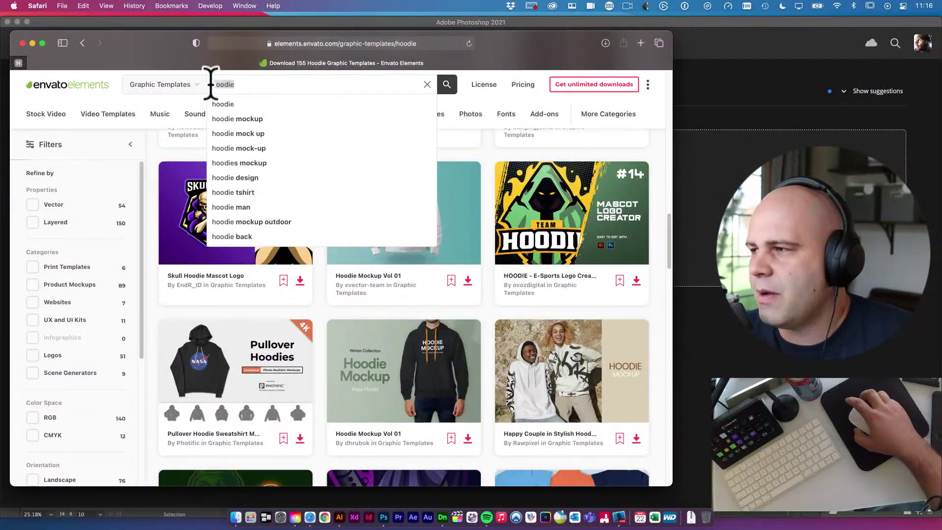
{"action": "left_click", "coordinate": [149, 87]}
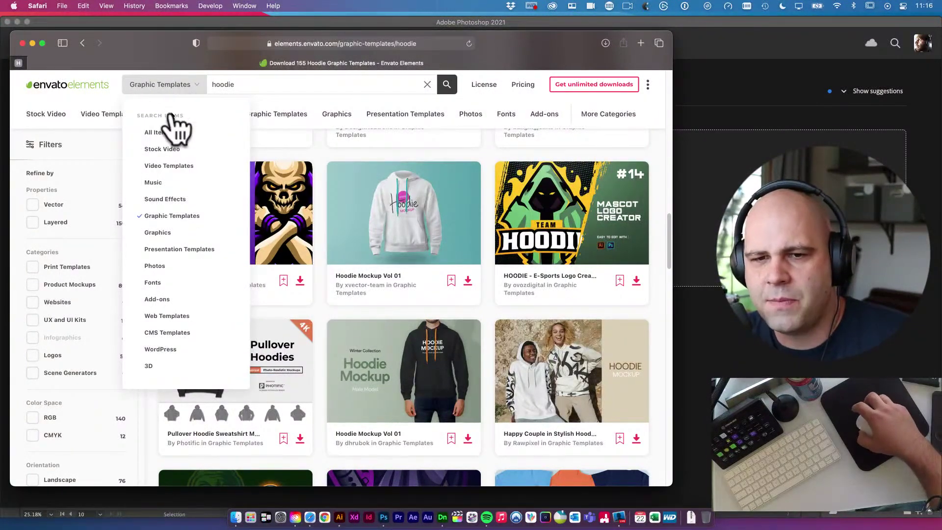
{"action": "left_click", "coordinate": [264, 85]}
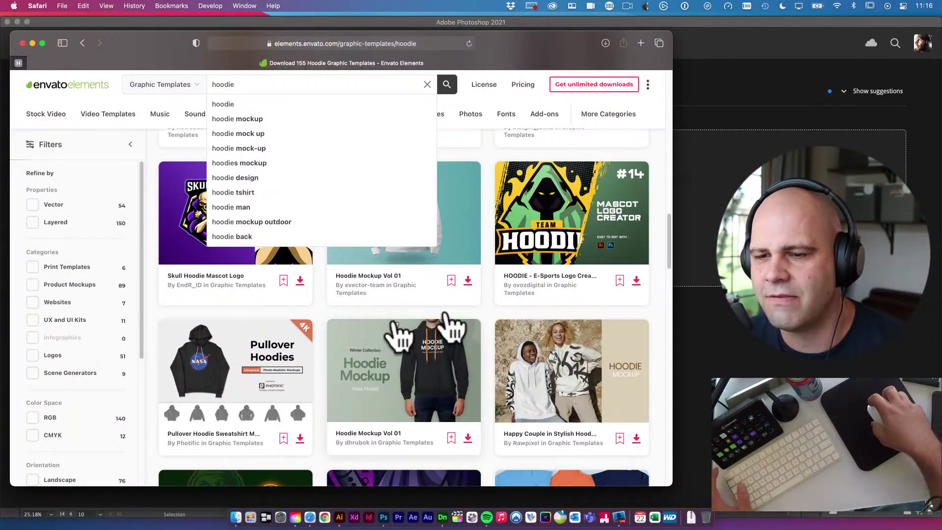
Download the Hoodie Mockup Vol 01 that shows a black hoodie on a male model, adding it to the first recent project
{"action": "scroll", "coordinate": [486, 319], "scroll_direction": "down", "scroll_amount": 1}
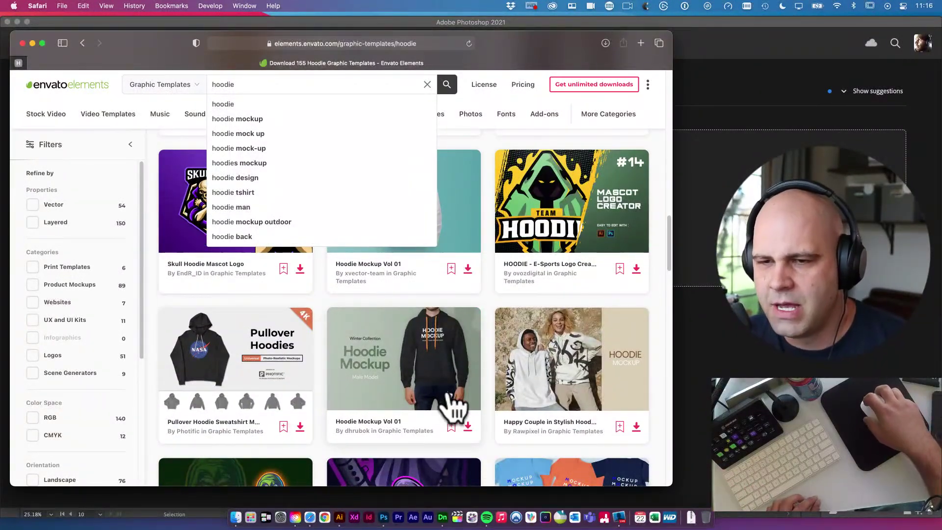
{"action": "scroll", "coordinate": [449, 359], "scroll_direction": "down", "scroll_amount": 2}
{"action": "scroll", "coordinate": [449, 365], "scroll_direction": "down", "scroll_amount": 1}
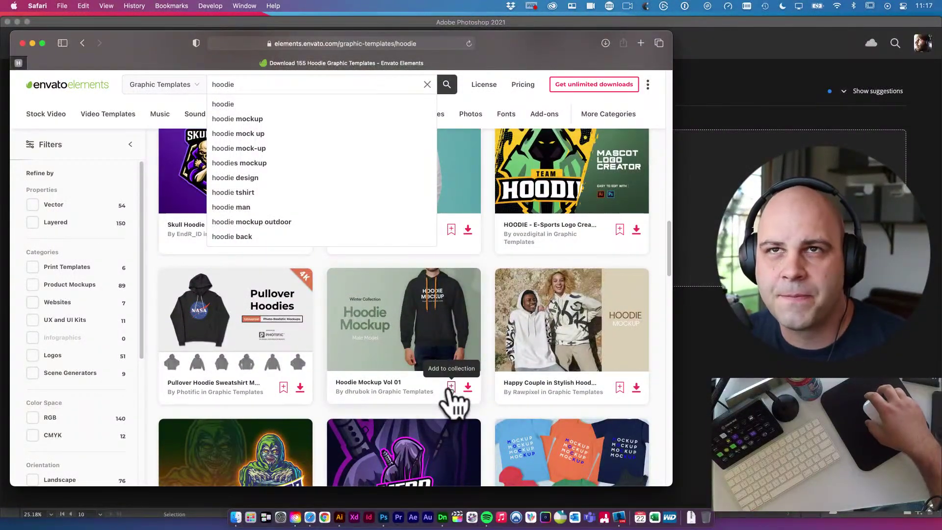
{"action": "left_click", "coordinate": [467, 388]}
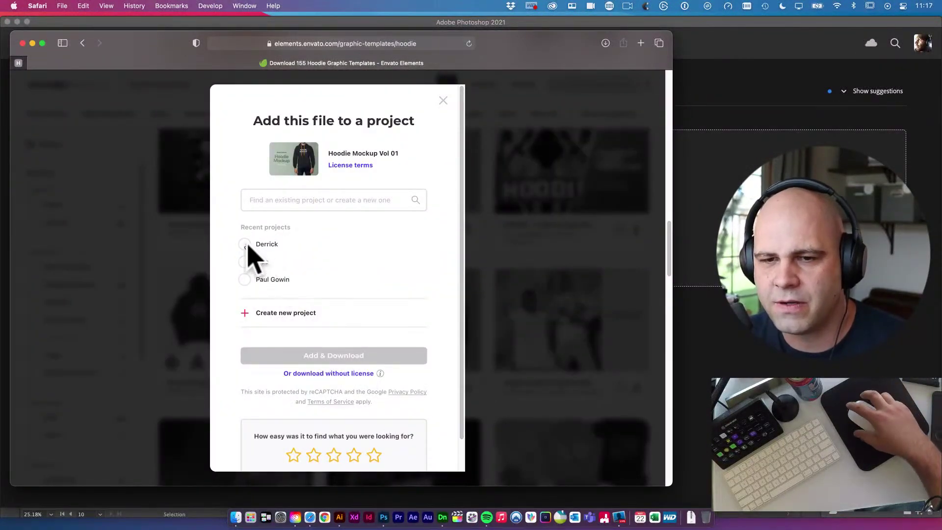
{"action": "left_click", "coordinate": [246, 245]}
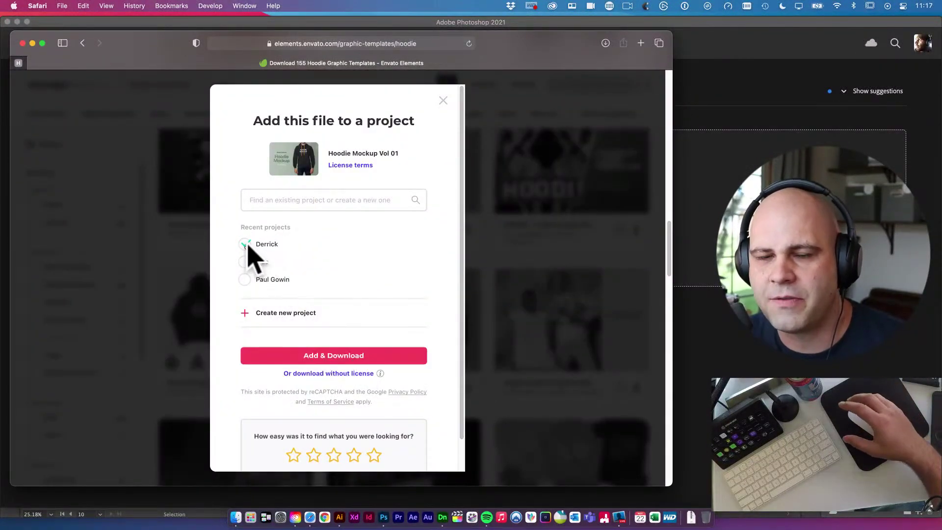
{"action": "left_click", "coordinate": [346, 358]}
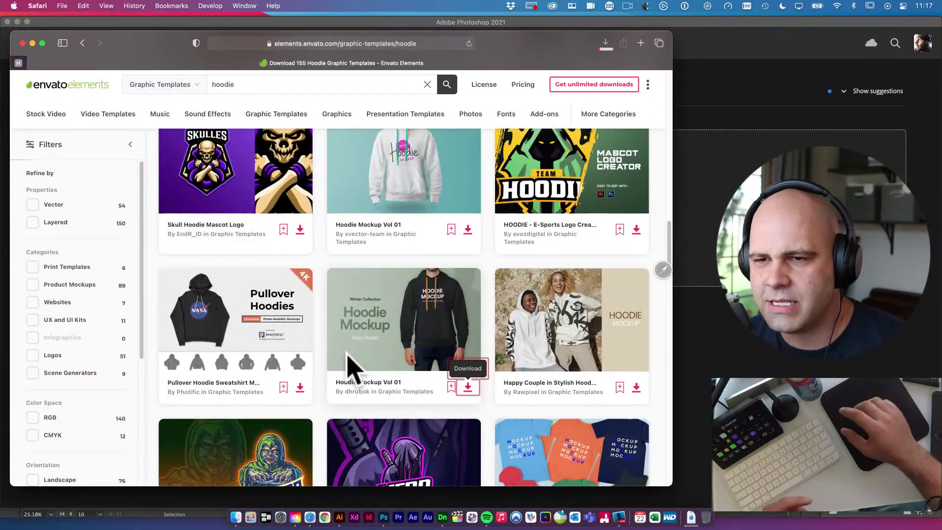
Look through the remaining hoodie templates on the first results page for further mockups
{"action": "scroll", "coordinate": [334, 304], "scroll_direction": "down", "scroll_amount": 5}
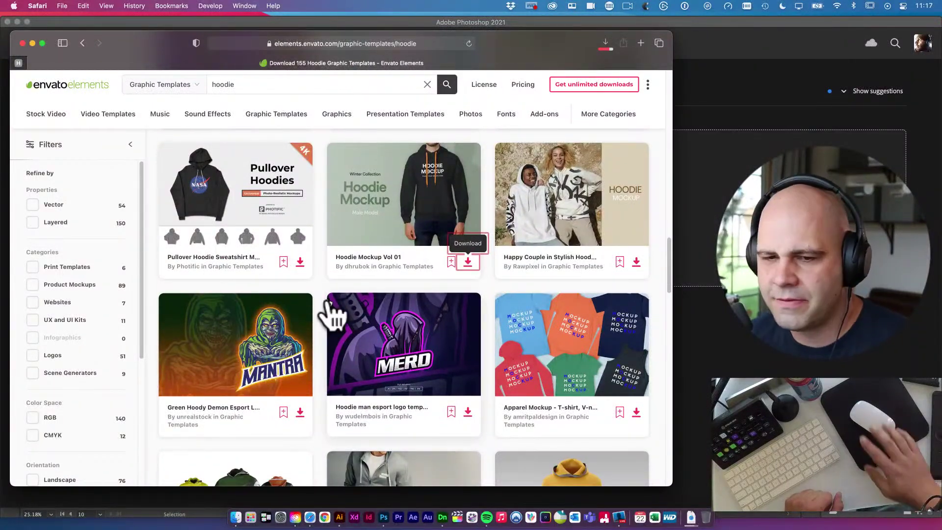
{"action": "scroll", "coordinate": [312, 351], "scroll_direction": "down", "scroll_amount": 4}
{"action": "scroll", "coordinate": [309, 351], "scroll_direction": "down", "scroll_amount": 6}
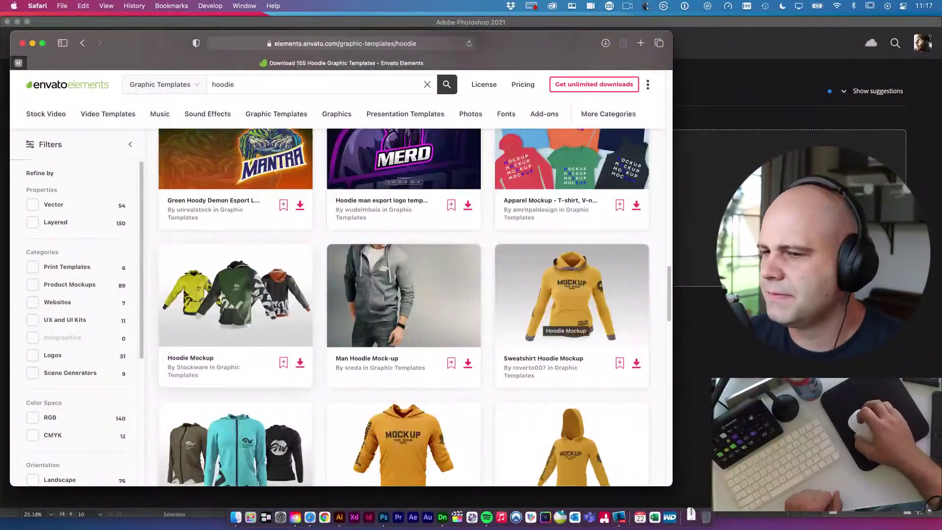
{"action": "scroll", "coordinate": [471, 336], "scroll_direction": "down", "scroll_amount": 5}
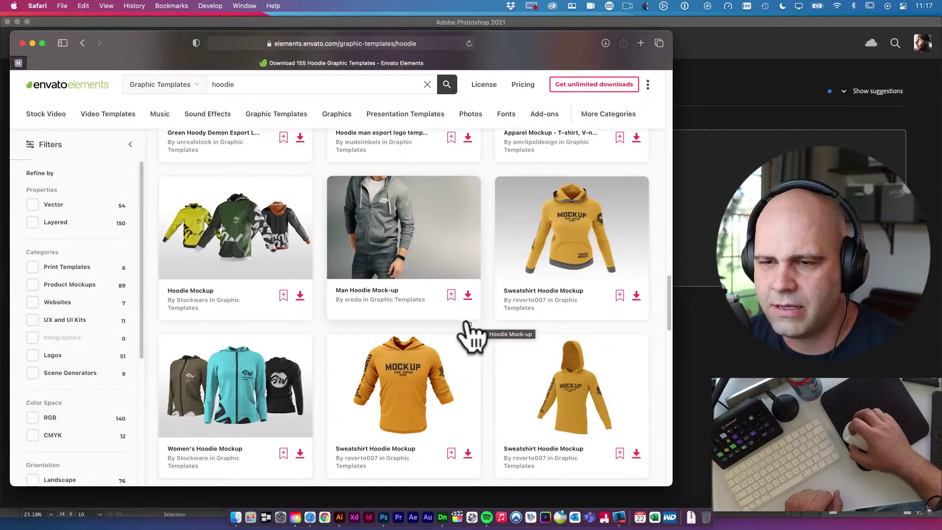
{"action": "scroll", "coordinate": [552, 346], "scroll_direction": "down", "scroll_amount": 4}
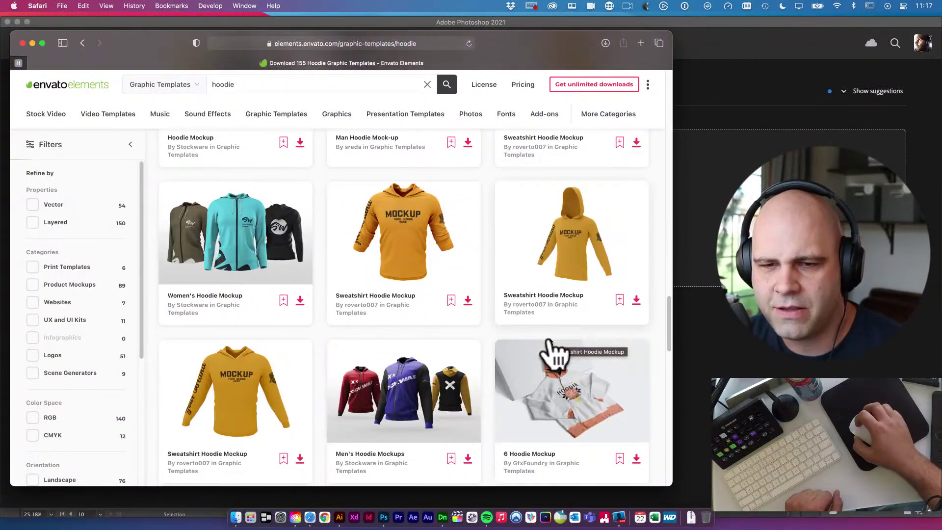
{"action": "scroll", "coordinate": [552, 346], "scroll_direction": "down", "scroll_amount": 7}
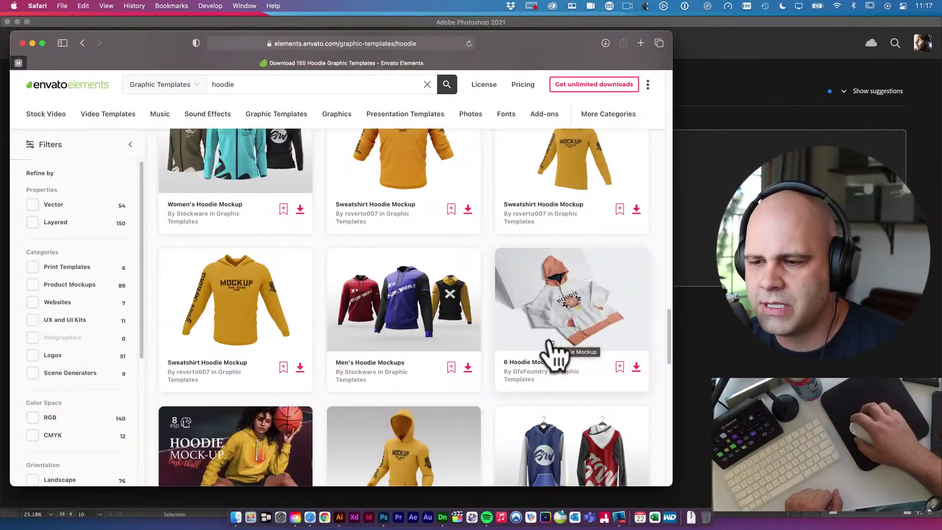
{"action": "scroll", "coordinate": [552, 346], "scroll_direction": "down", "scroll_amount": 10}
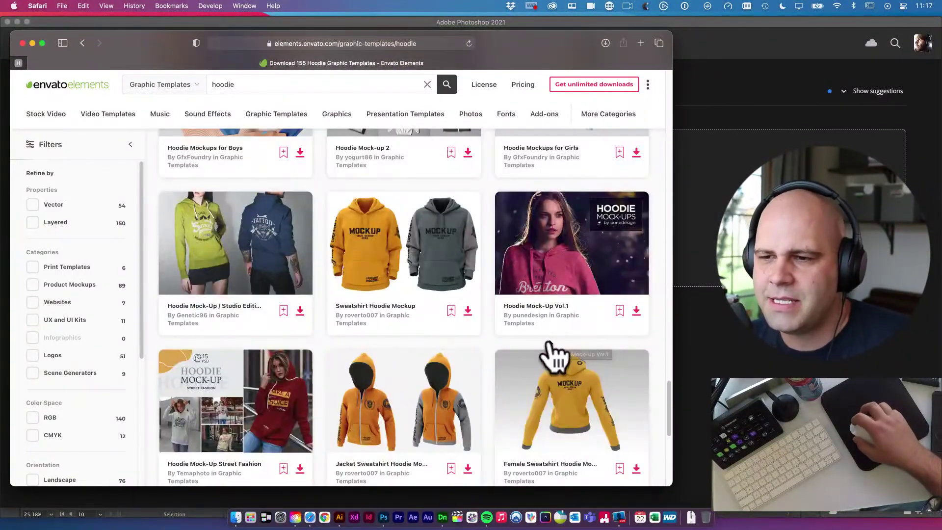
{"action": "scroll", "coordinate": [552, 352], "scroll_direction": "down", "scroll_amount": 4}
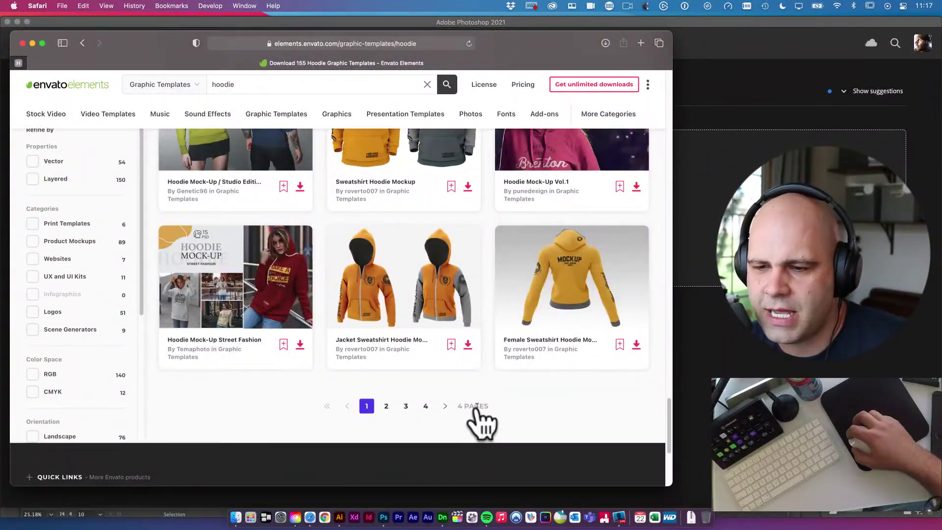
Open page 2 of the hoodie results and look through its mockup and logo templates
{"action": "left_click", "coordinate": [387, 407]}
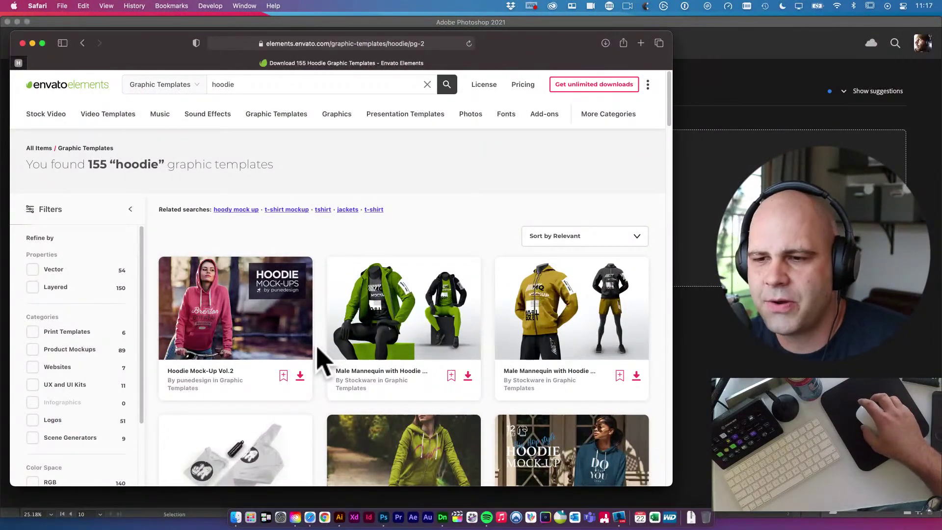
{"action": "scroll", "coordinate": [305, 326], "scroll_direction": "down", "scroll_amount": 5}
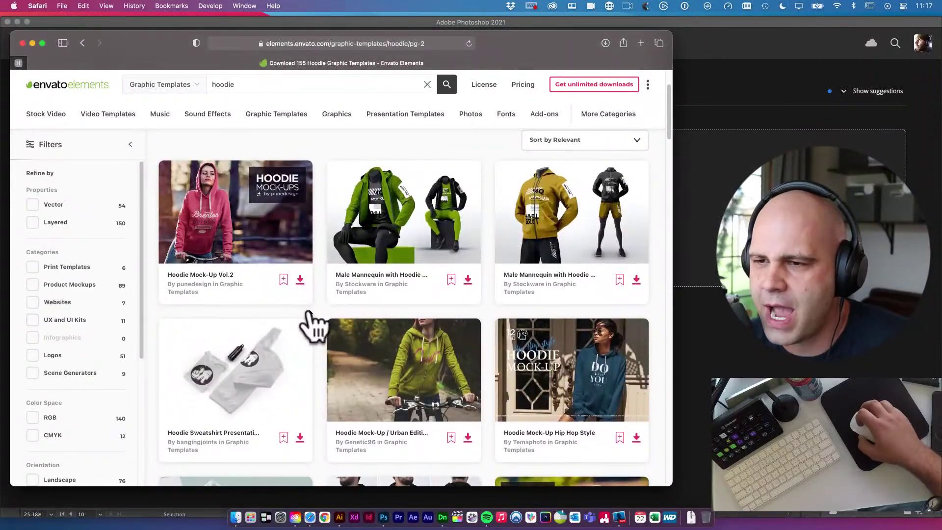
{"action": "scroll", "coordinate": [312, 326], "scroll_direction": "down", "scroll_amount": 4}
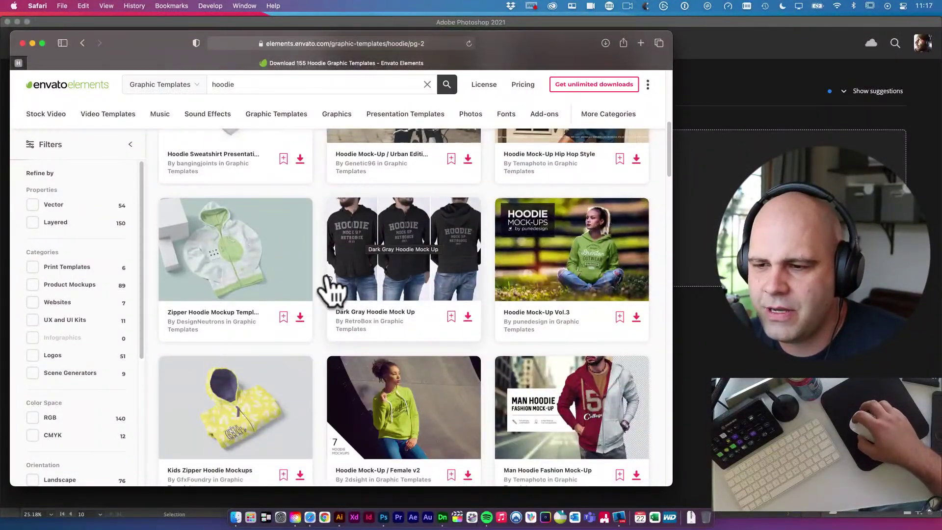
{"action": "scroll", "coordinate": [330, 284], "scroll_direction": "down", "scroll_amount": 4}
{"action": "scroll", "coordinate": [334, 290], "scroll_direction": "down", "scroll_amount": 5}
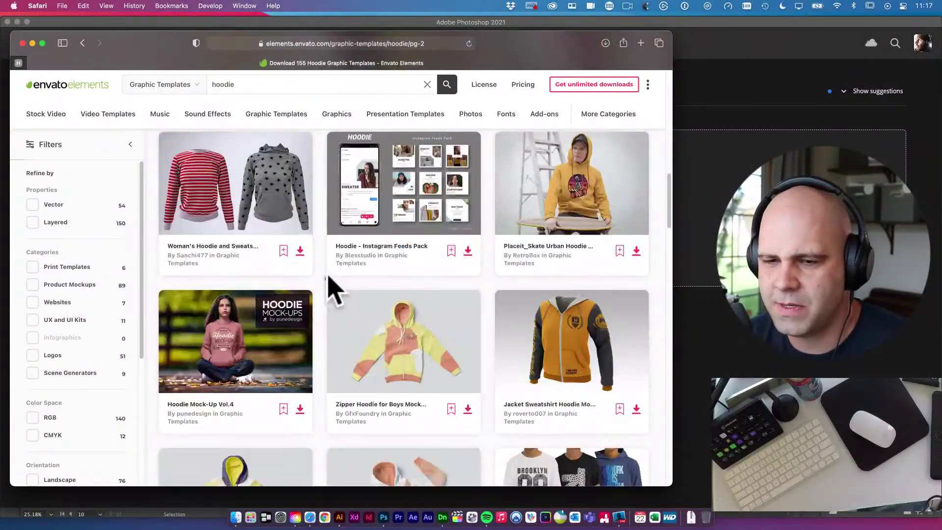
{"action": "scroll", "coordinate": [335, 293], "scroll_direction": "down", "scroll_amount": 7}
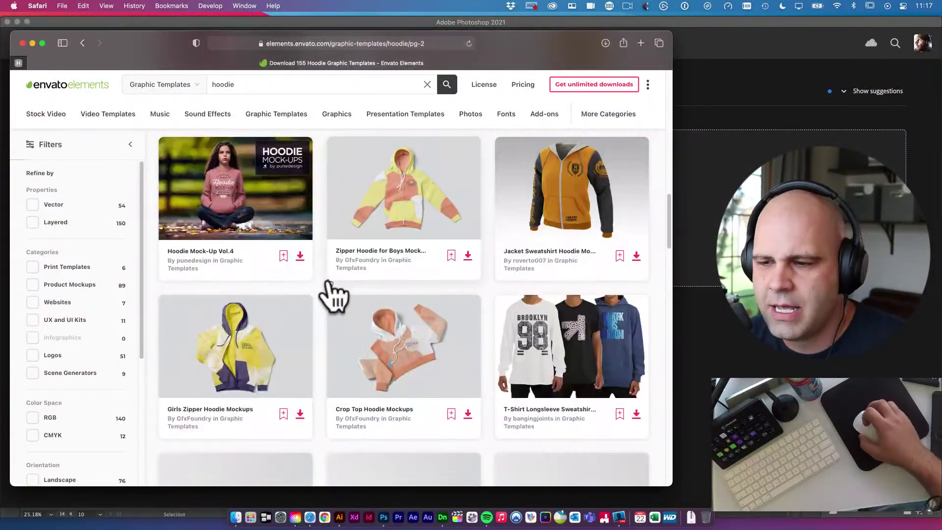
{"action": "scroll", "coordinate": [331, 328], "scroll_direction": "down", "scroll_amount": 4}
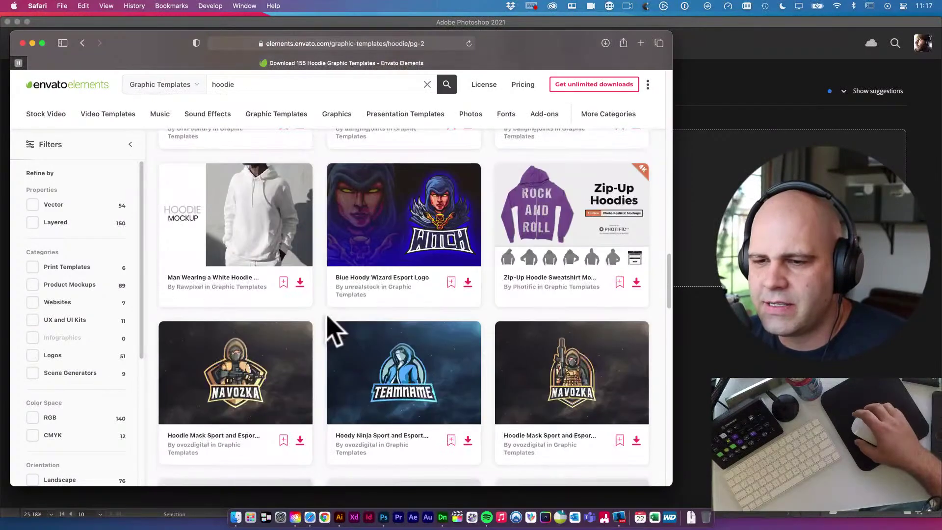
{"action": "scroll", "coordinate": [330, 317], "scroll_direction": "down", "scroll_amount": 3}
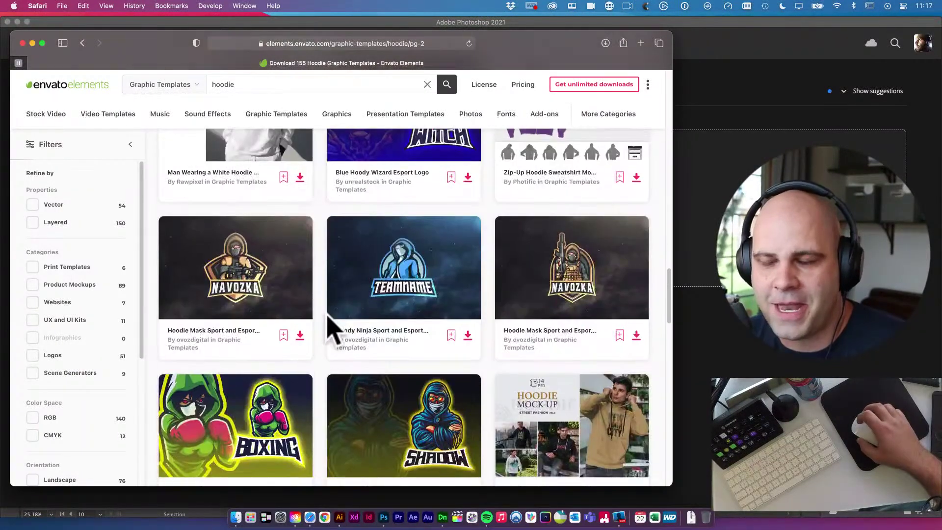
{"action": "scroll", "coordinate": [378, 350], "scroll_direction": "down", "scroll_amount": 10}
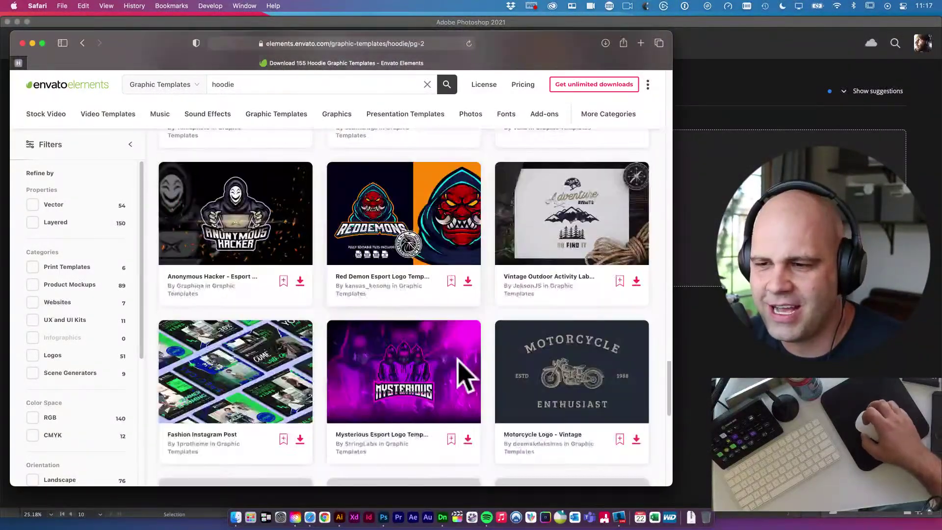
Check the recent downloads, switch to Finder and open the excercise files folder inside 21-5-22 Behance Live
{"action": "left_click", "coordinate": [692, 515]}
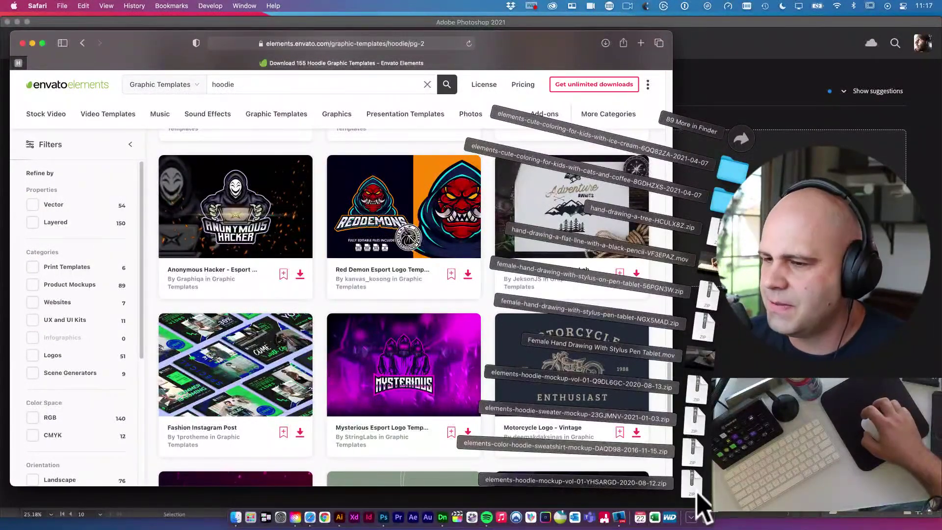
{"action": "left_click", "coordinate": [692, 515]}
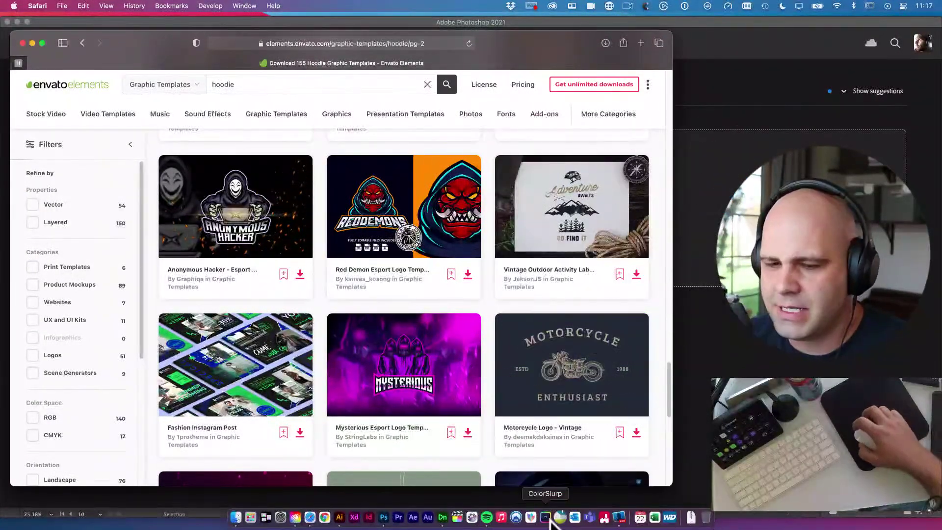
{"action": "left_click", "coordinate": [237, 517]}
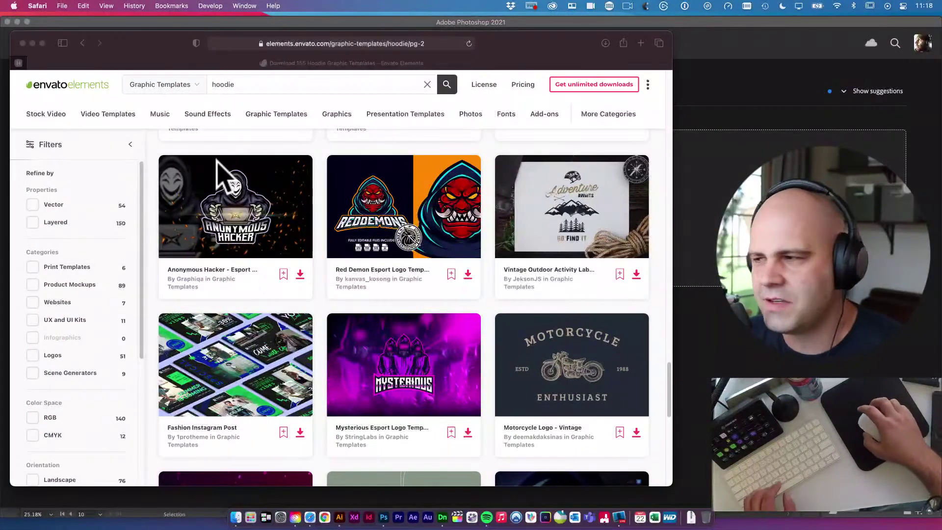
{"action": "left_click_drag", "start_coordinate": [202, 241], "coordinate": [187, 181]}
{"action": "left_click_drag", "start_coordinate": [426, 394], "coordinate": [103, 294]}
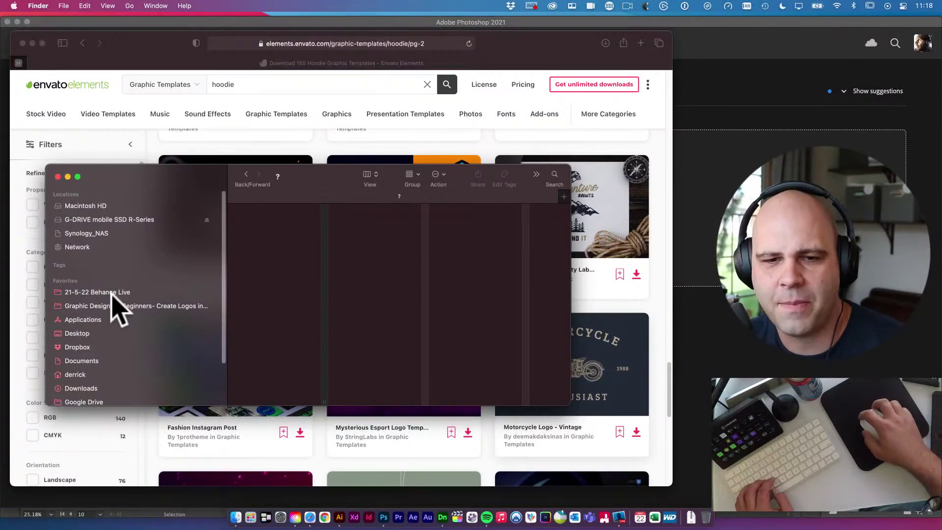
{"action": "left_click", "coordinate": [112, 292]}
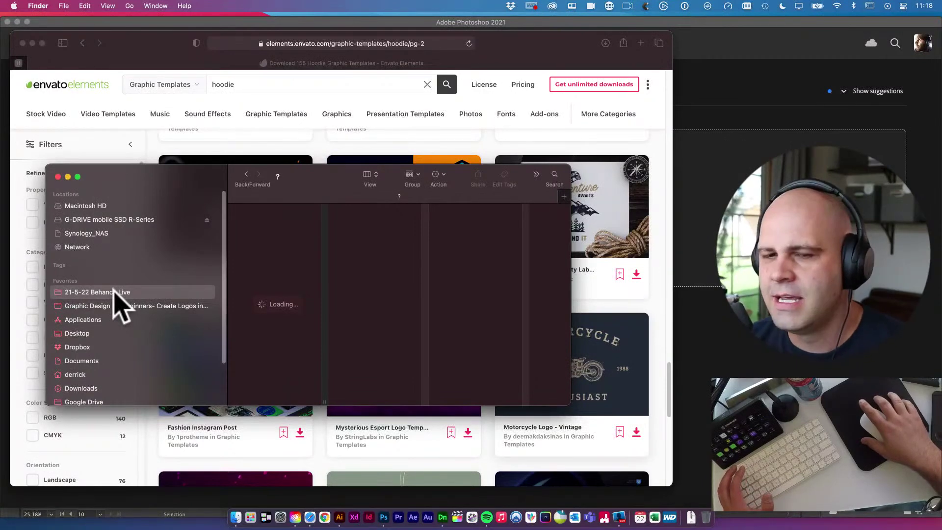
{"action": "left_click", "coordinate": [268, 224]}
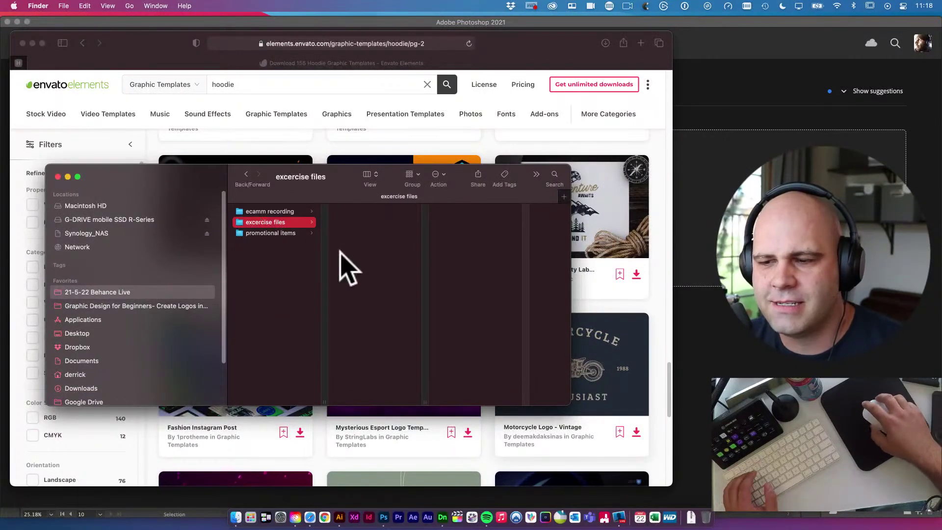
Copy the two hoodie-mockup-vol-01 zips and the color-hoodie-sweatshirt-mockup zip from the recent downloads into the excercise files folder
{"action": "left_click", "coordinate": [691, 519]}
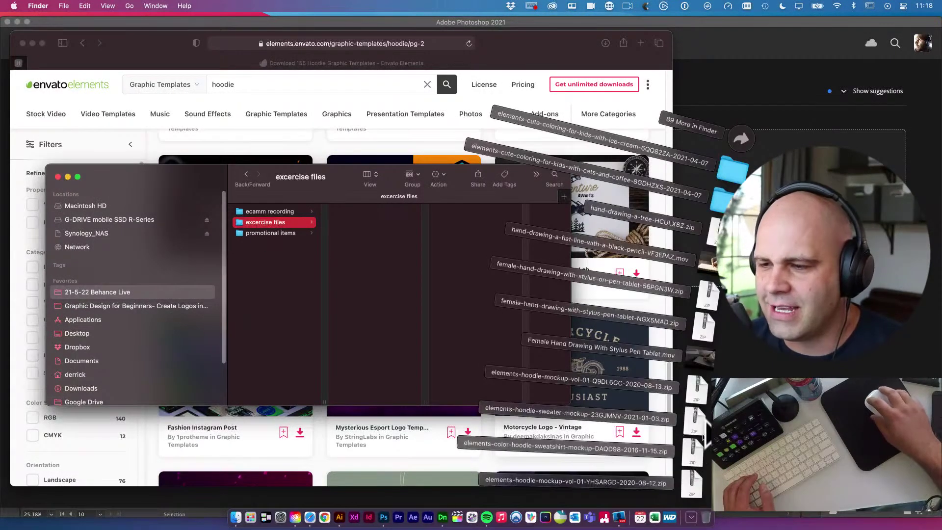
{"action": "left_click_drag", "start_coordinate": [694, 389], "coordinate": [411, 307]}
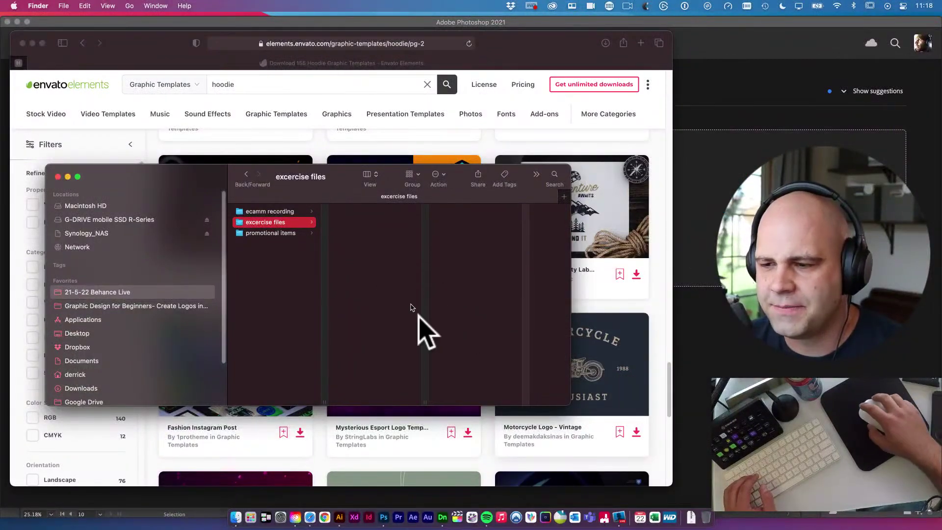
{"action": "left_click", "coordinate": [691, 519]}
{"action": "left_click_drag", "start_coordinate": [695, 434], "coordinate": [407, 336]}
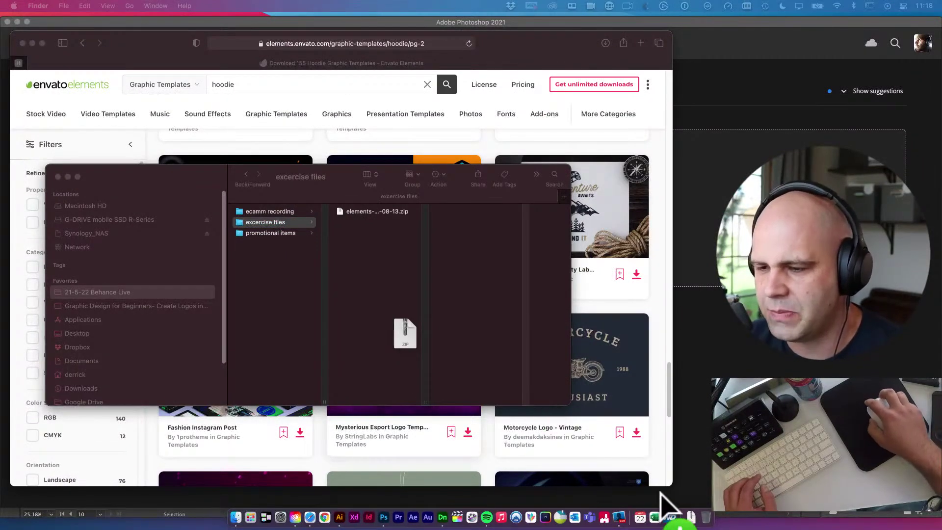
{"action": "left_click", "coordinate": [692, 519]}
{"action": "left_click_drag", "start_coordinate": [659, 454], "coordinate": [410, 389]}
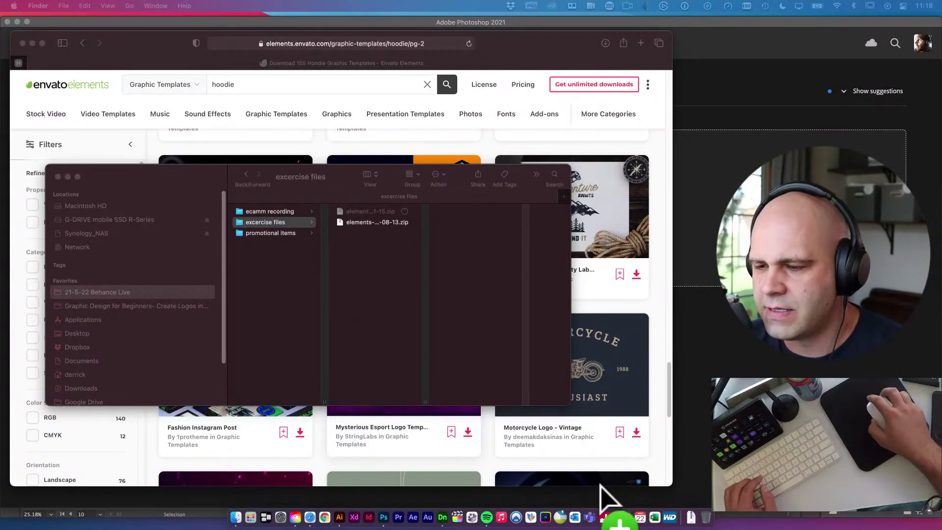
{"action": "left_click", "coordinate": [692, 519]}
{"action": "left_click_drag", "start_coordinate": [659, 454], "coordinate": [386, 342]}
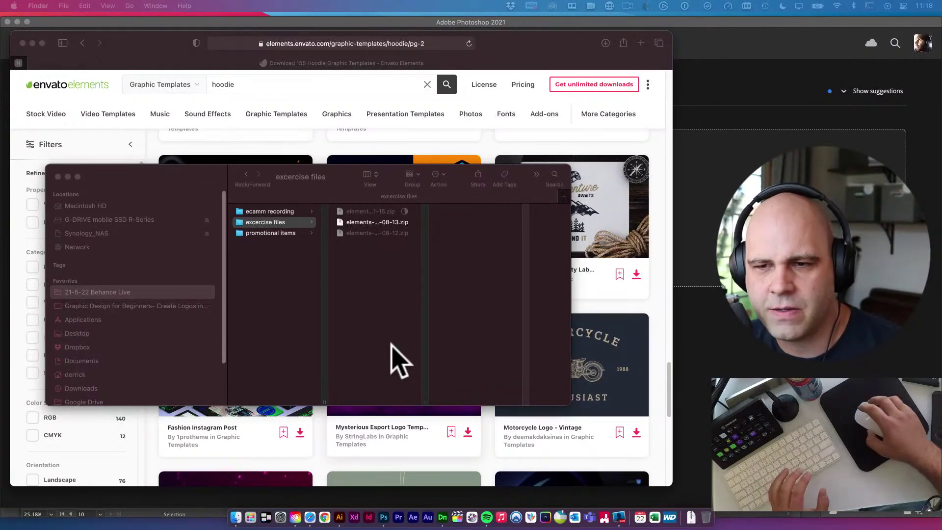
{"action": "left_click", "coordinate": [396, 355]}
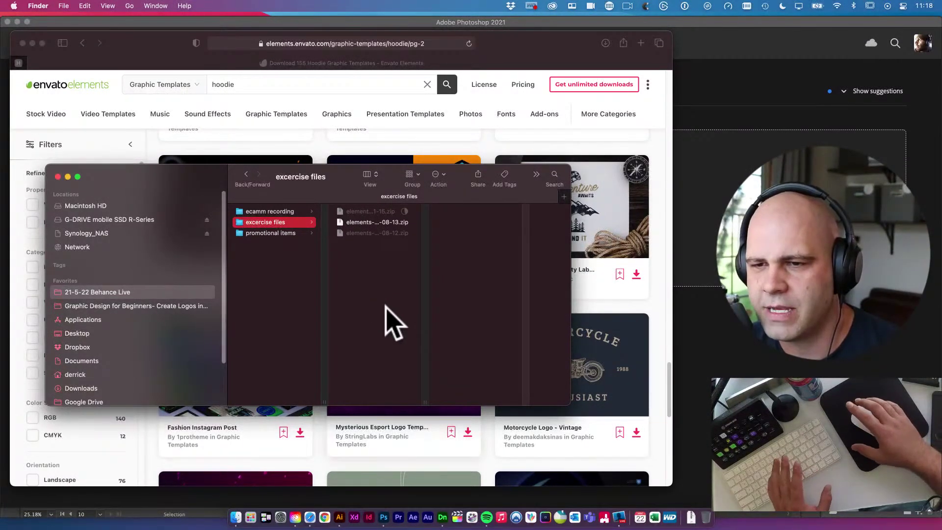
{"action": "left_click_drag", "start_coordinate": [197, 184], "coordinate": [199, 201]}
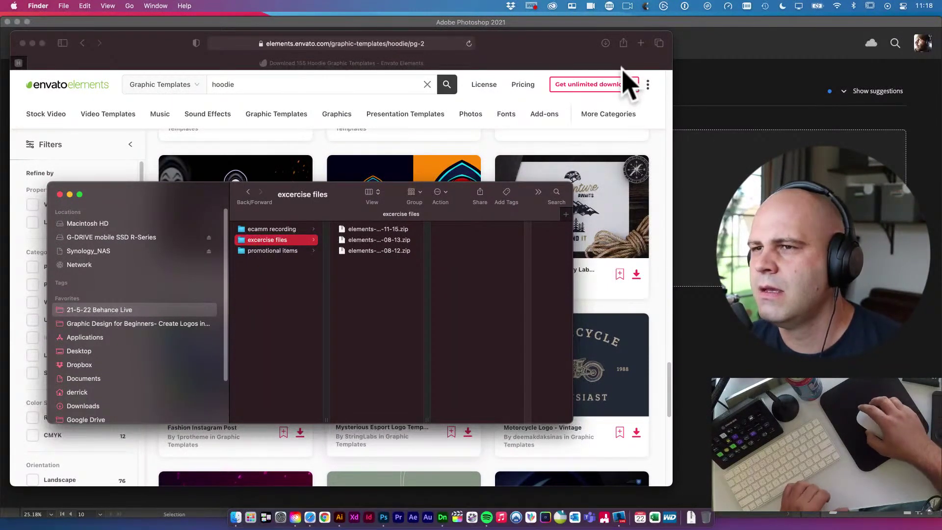
Disconnect the iPad Pro being used as a separate display
{"action": "left_click", "coordinate": [800, 6]}
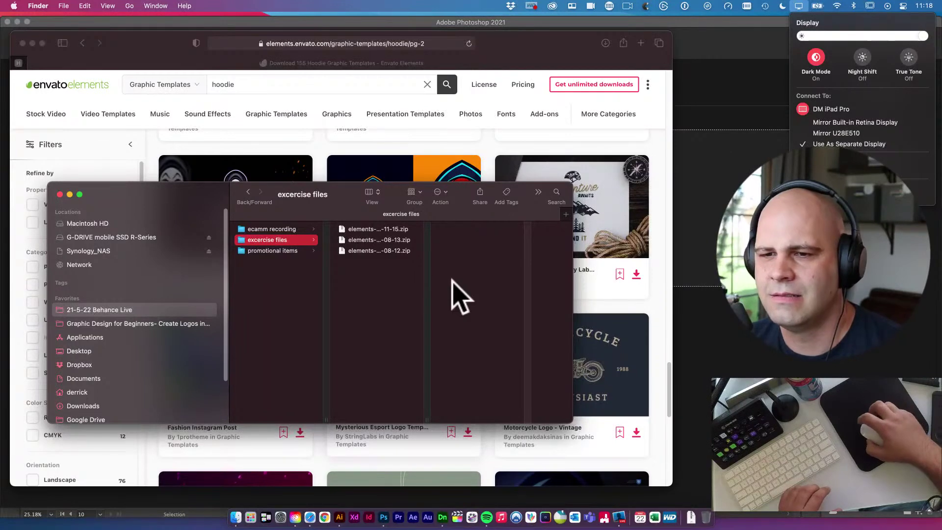
{"action": "left_click", "coordinate": [374, 293]}
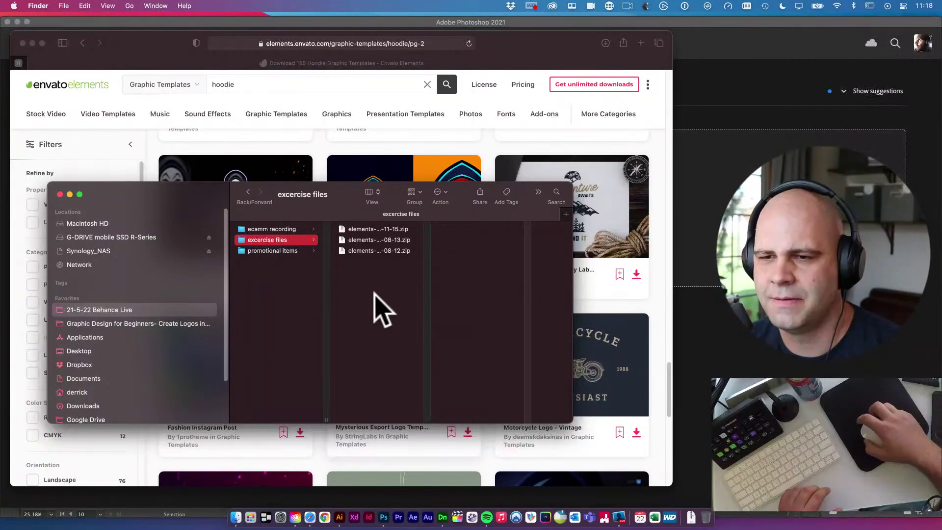
{"action": "left_click", "coordinate": [800, 5]}
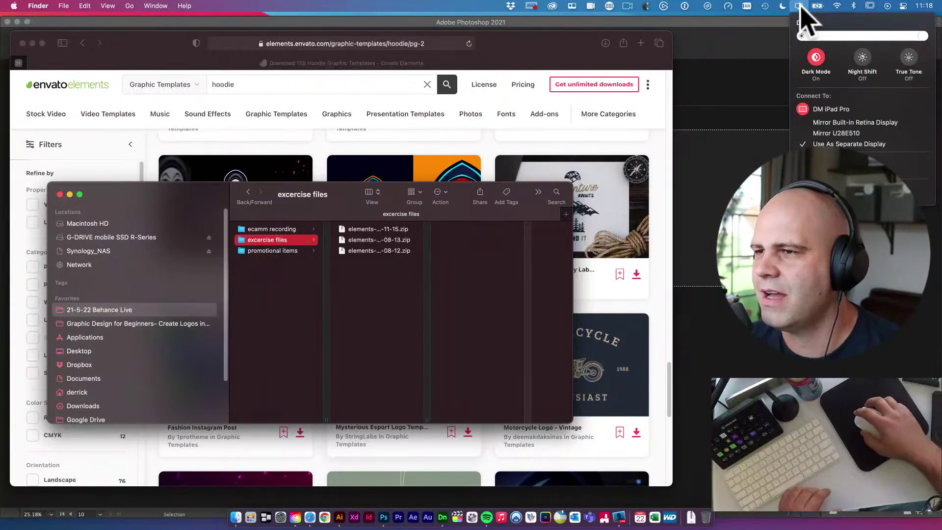
{"action": "left_click", "coordinate": [809, 109]}
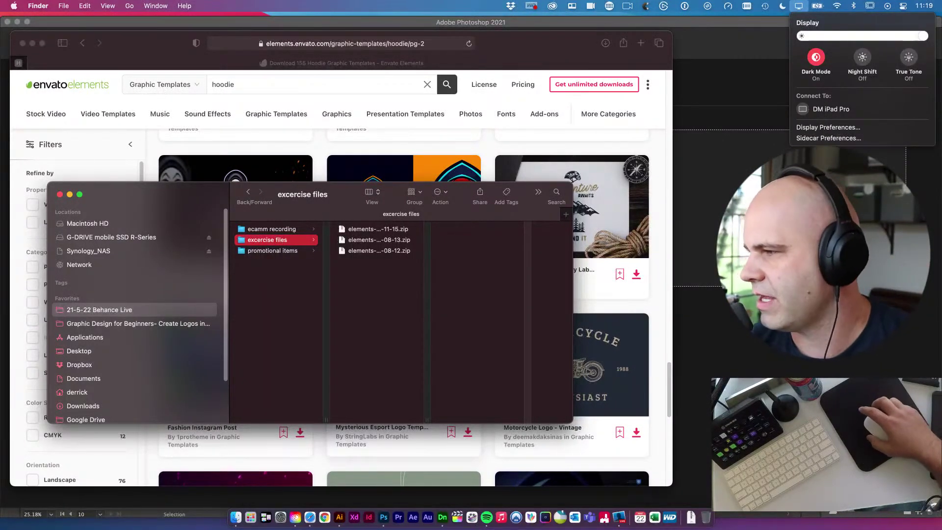
Widen the file column to fit the full names and copy the hoodie-sweater-mockup zip from the recent downloads into the excercise files folder
{"action": "left_click_drag", "start_coordinate": [203, 195], "coordinate": [221, 107]}
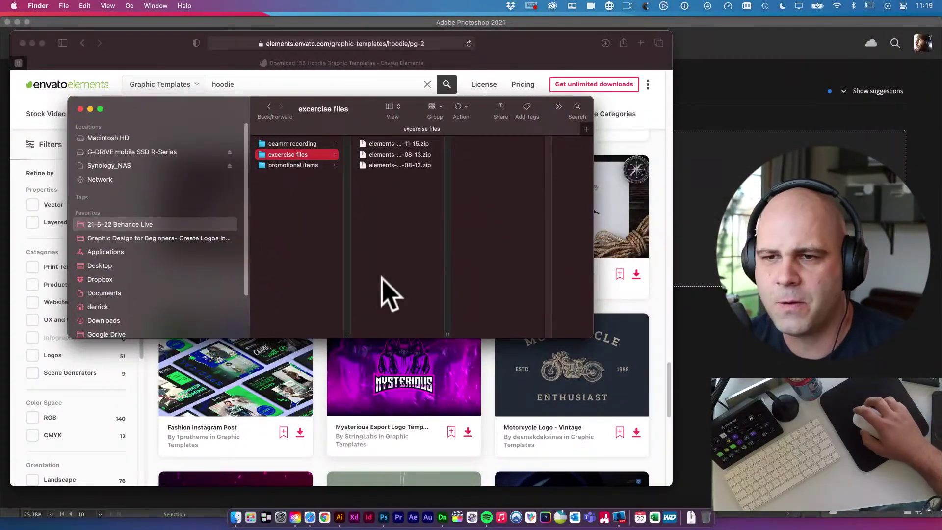
{"action": "double_click", "coordinate": [448, 332]}
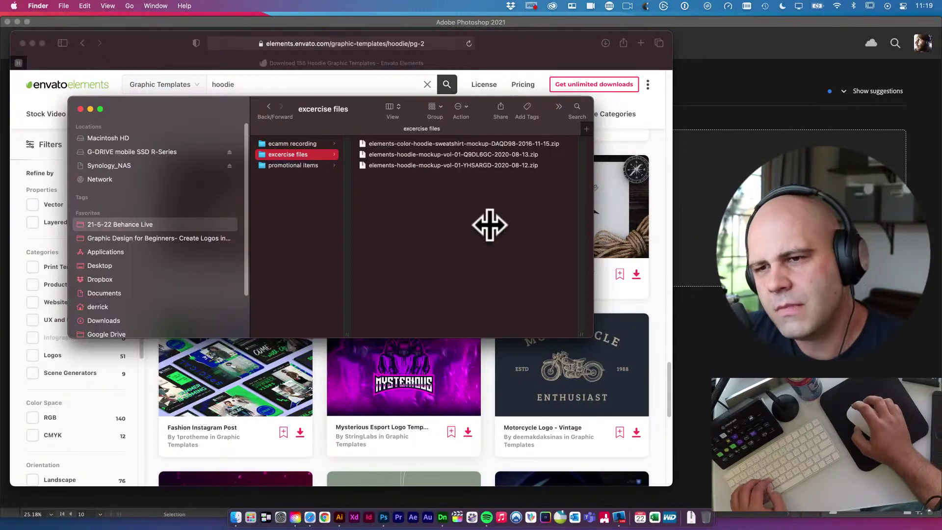
{"action": "left_click", "coordinate": [688, 519]}
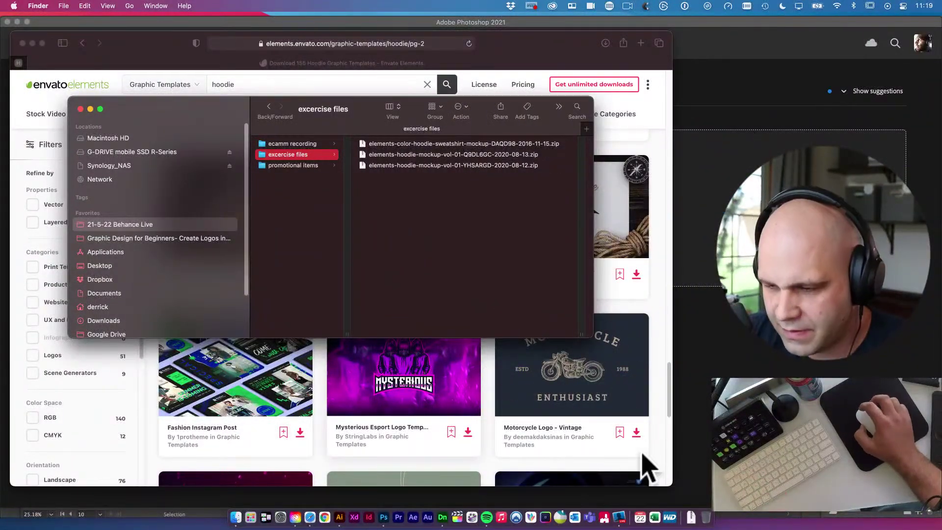
{"action": "left_click", "coordinate": [691, 517]}
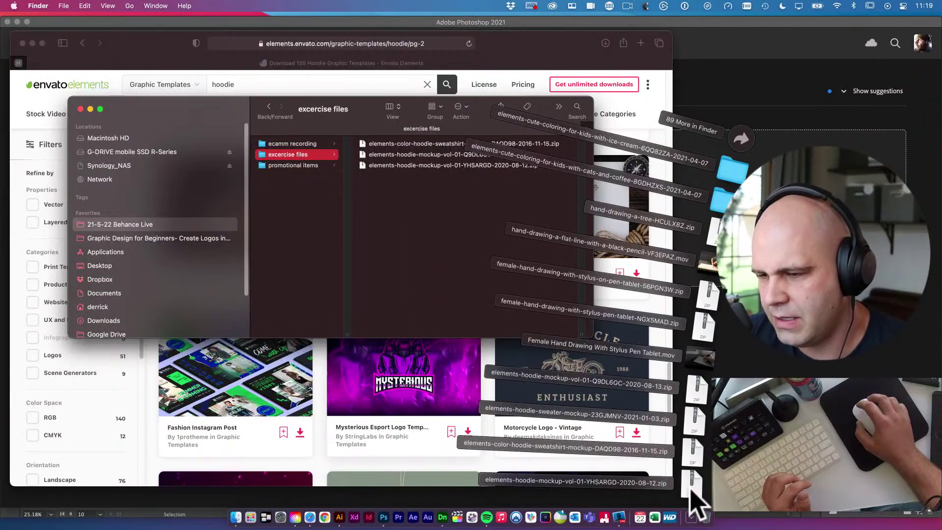
{"action": "left_click_drag", "start_coordinate": [699, 444], "coordinate": [459, 265]}
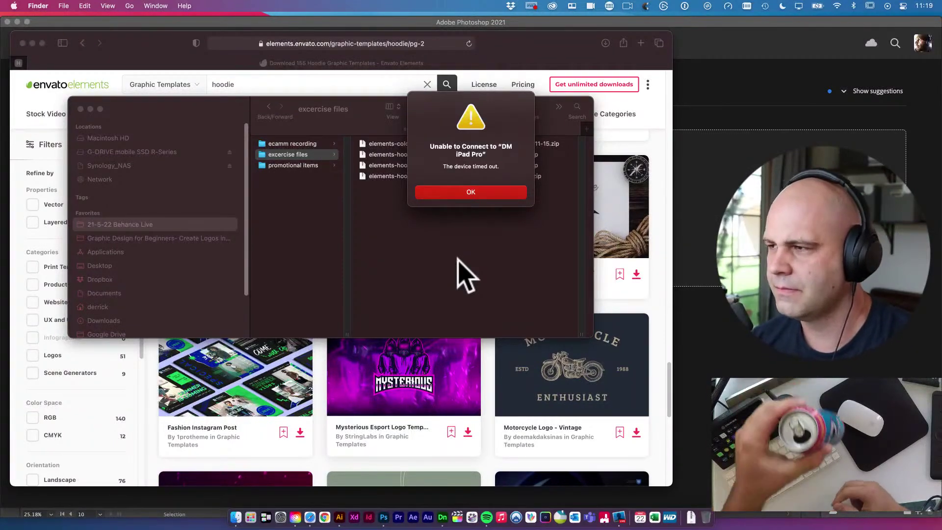
{"action": "left_click", "coordinate": [512, 192]}
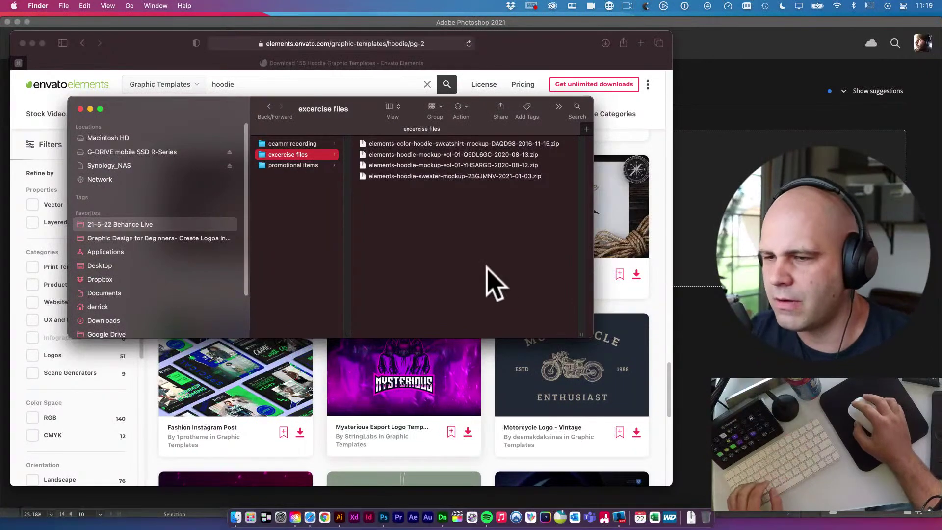
Extract all four hoodie mockup zips together inside the excercise files folder
{"action": "left_click_drag", "start_coordinate": [480, 266], "coordinate": [458, 140]}
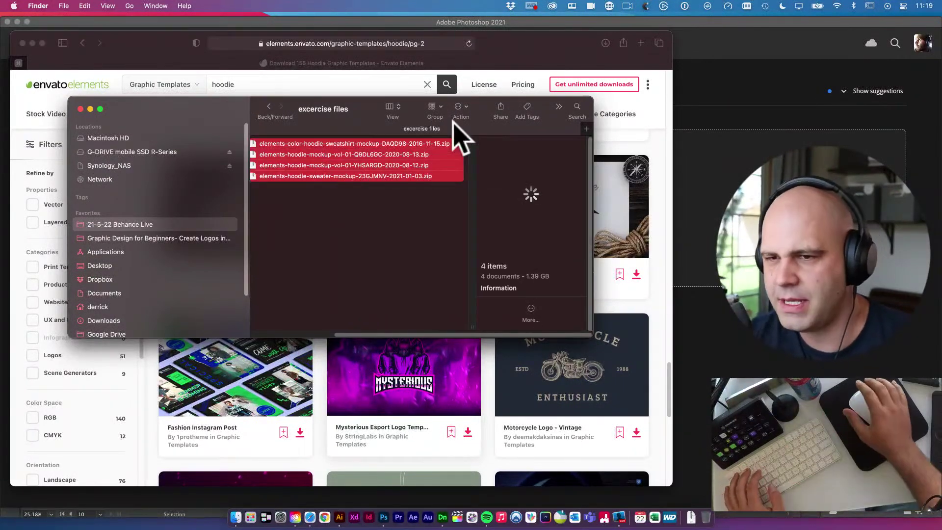
{"action": "double_click", "coordinate": [454, 143]}
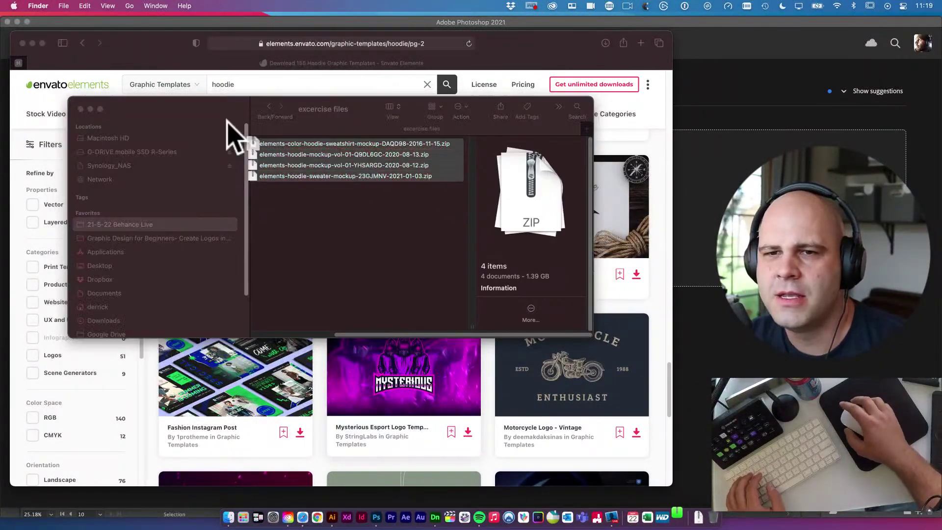
{"action": "left_click_drag", "start_coordinate": [212, 255], "coordinate": [800, 107]}
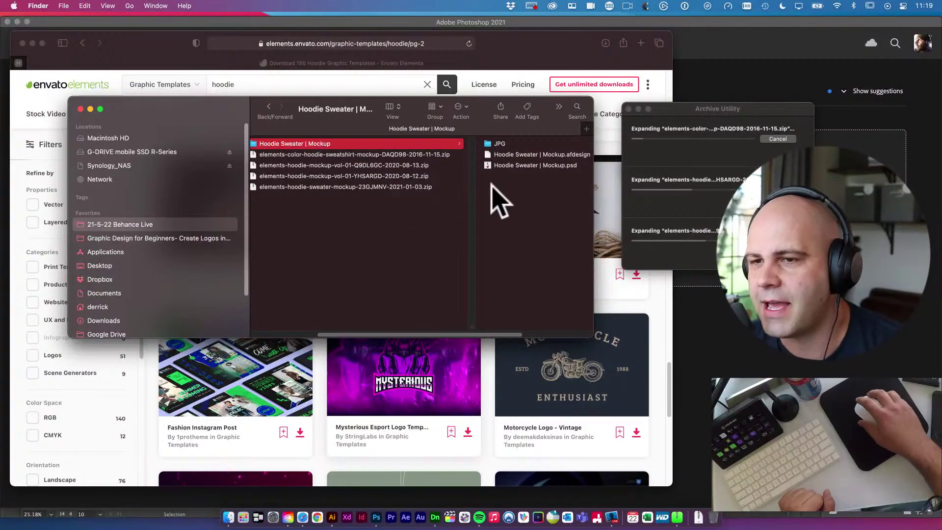
Check the contents of the extracted Hoodie Sweater | Mockup folder and return to the excercise files folder
{"action": "scroll", "coordinate": [491, 187], "scroll_direction": "right", "scroll_amount": 3}
{"action": "left_click", "coordinate": [411, 164]}
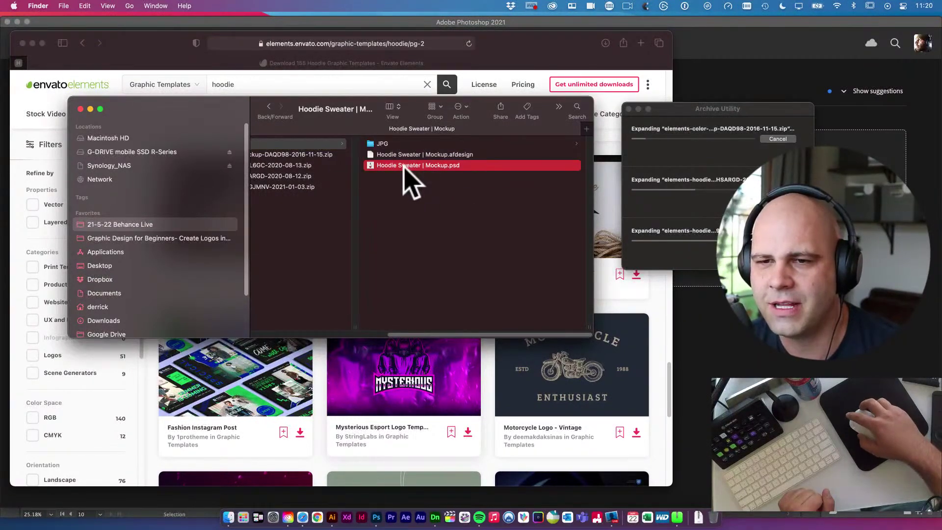
{"action": "key", "text": "Left"}
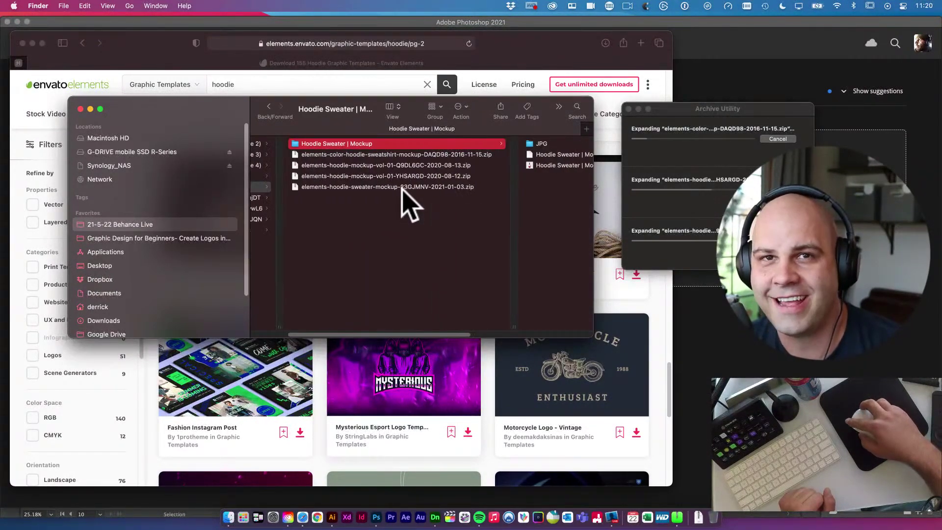
{"action": "key", "text": "Left"}
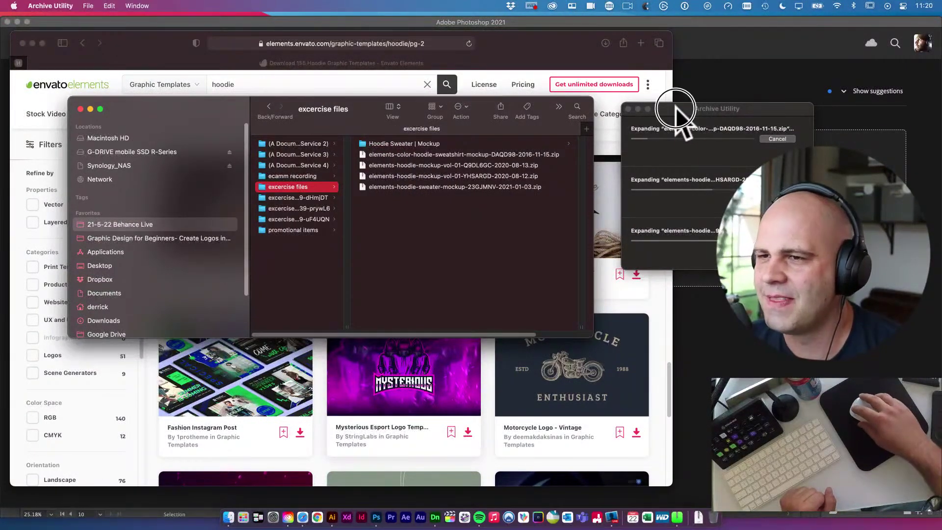
{"action": "left_click_drag", "start_coordinate": [671, 106], "coordinate": [644, 97]}
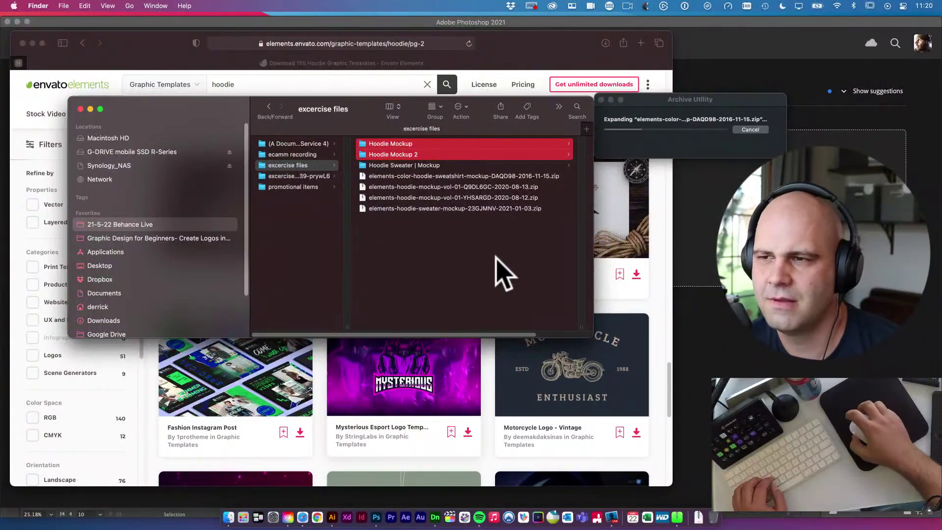
Open Hoodie Sweater | Mockup.psd in Photoshop, switch to the Move tool and put away the Info panel
{"action": "left_click", "coordinate": [485, 238]}
{"action": "left_click", "coordinate": [432, 165]}
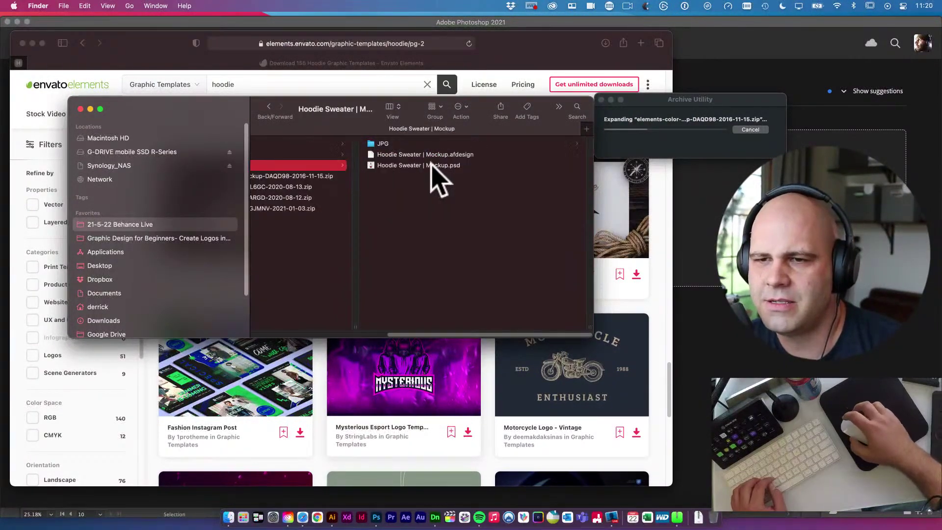
{"action": "left_click", "coordinate": [426, 166]}
{"action": "double_click", "coordinate": [426, 165]}
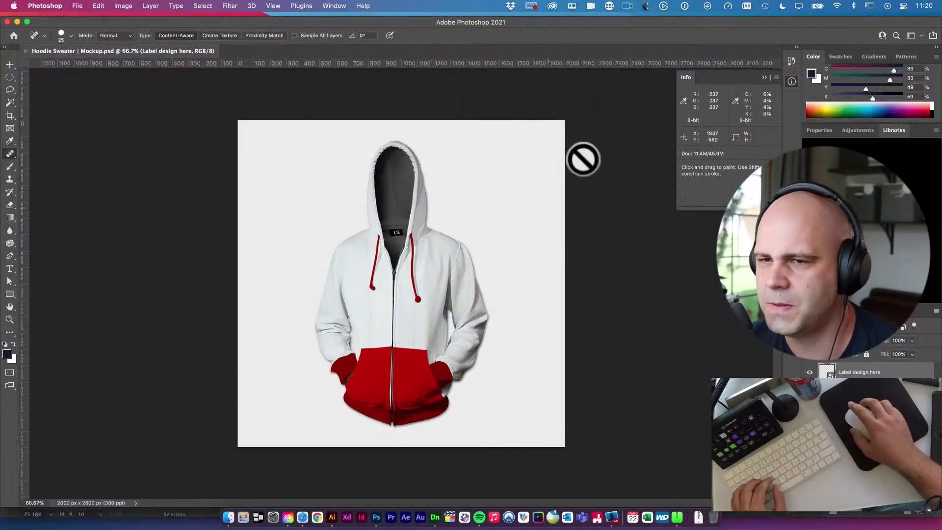
{"action": "key", "text": "v"}
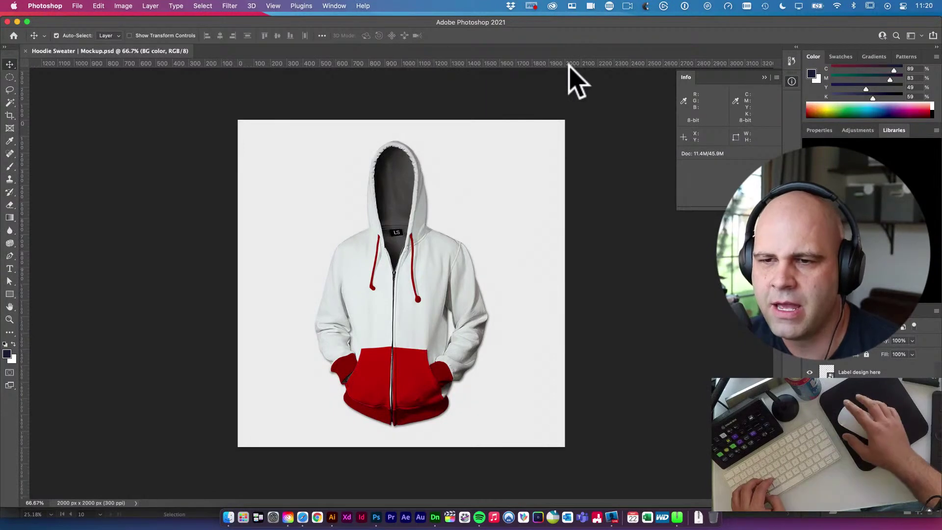
{"action": "left_click", "coordinate": [790, 80]}
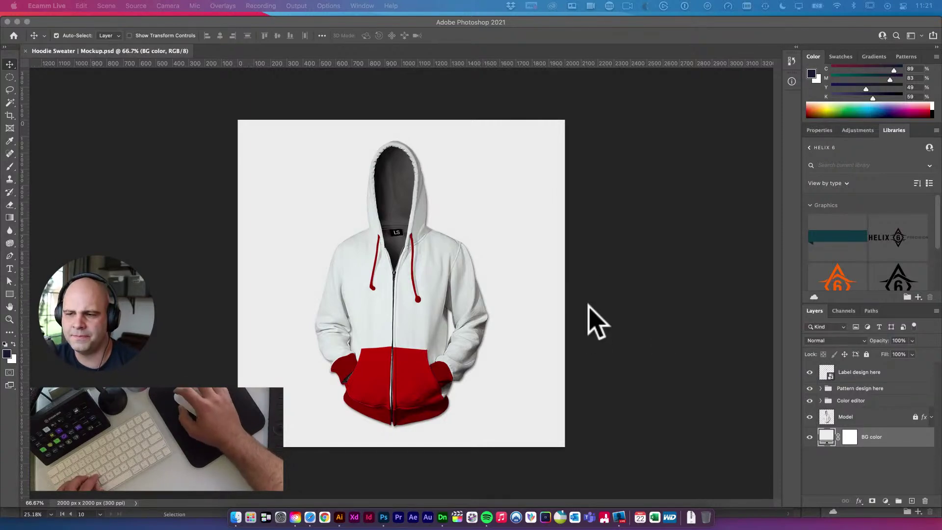
Examine which hoodie parts the layers control by selecting areas and toggling the Pocket color, Bottom ribs color and Label design here layers
{"action": "left_click", "coordinate": [389, 343]}
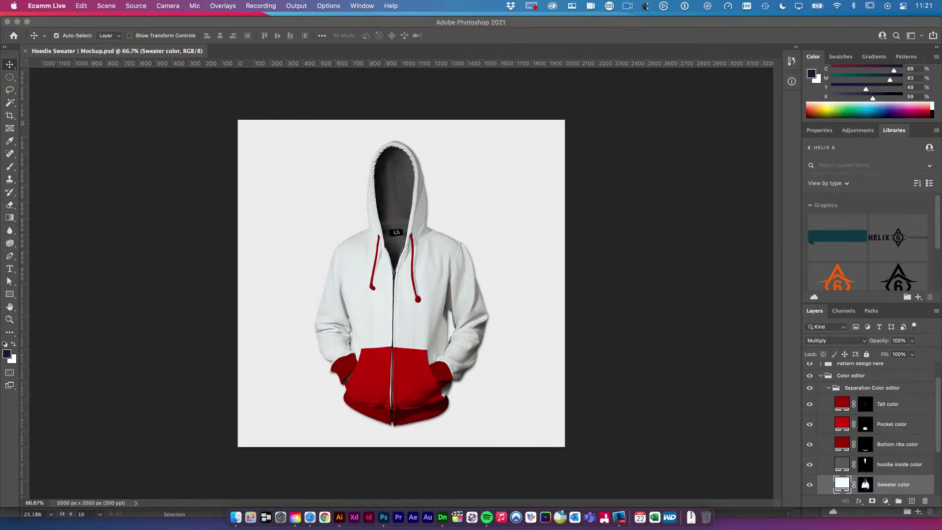
{"action": "left_click", "coordinate": [582, 238]}
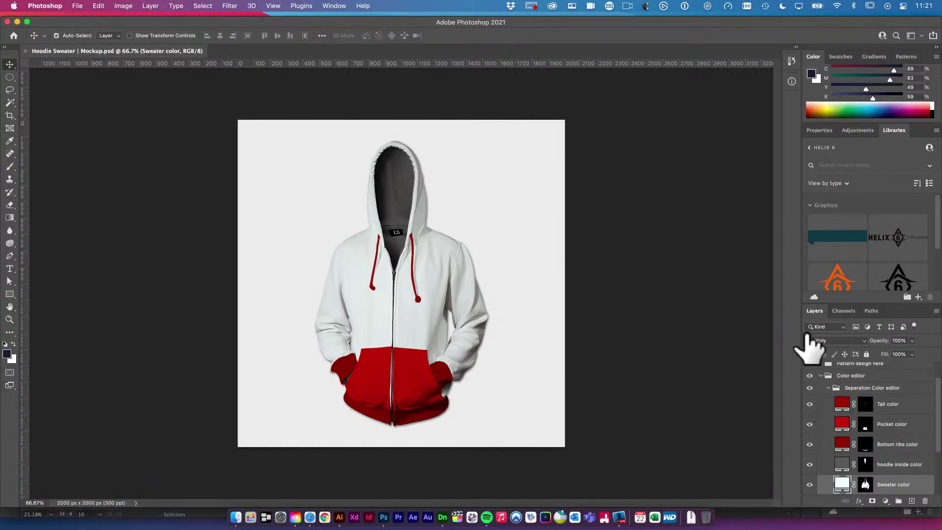
{"action": "left_click", "coordinate": [432, 385]}
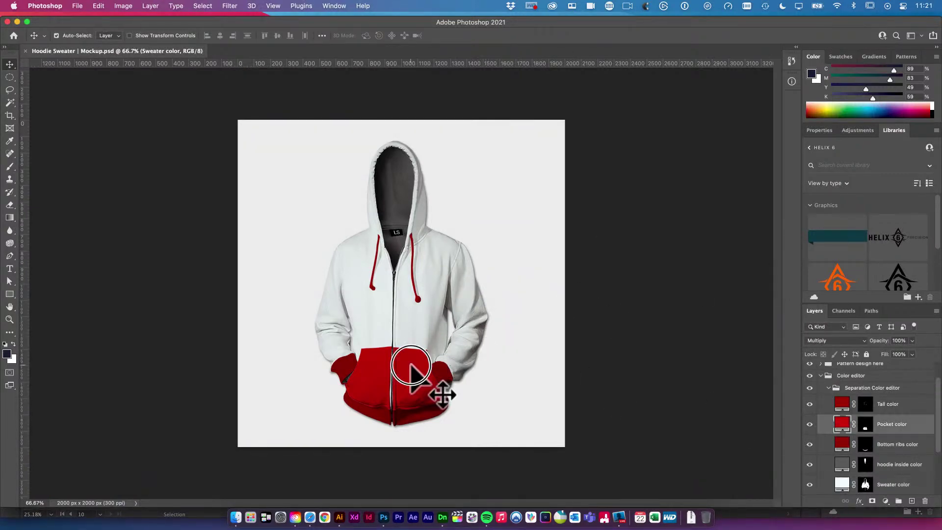
{"action": "left_click", "coordinate": [810, 423]}
{"action": "left_click", "coordinate": [810, 424]}
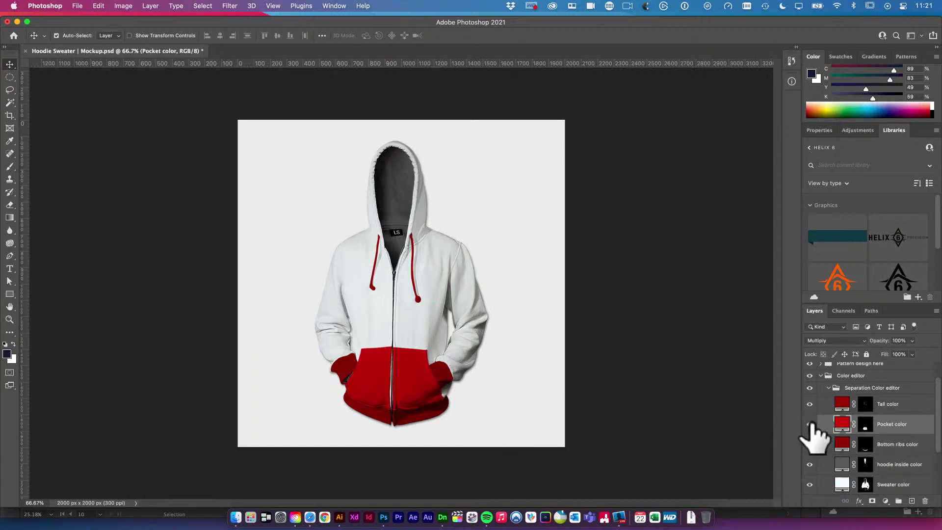
{"action": "left_click", "coordinate": [810, 444]}
{"action": "left_click", "coordinate": [810, 444]}
{"action": "left_click", "coordinate": [476, 350]}
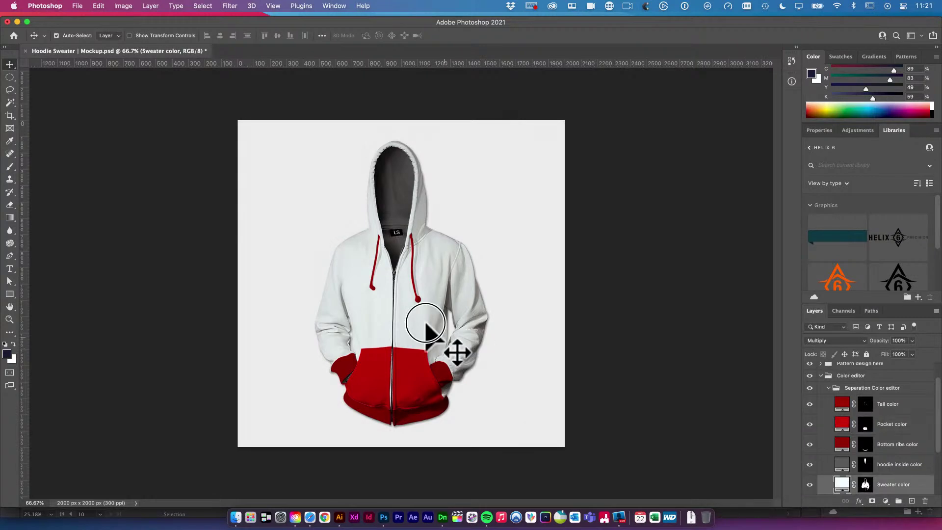
{"action": "scroll", "coordinate": [844, 413], "scroll_direction": "up", "scroll_amount": 2}
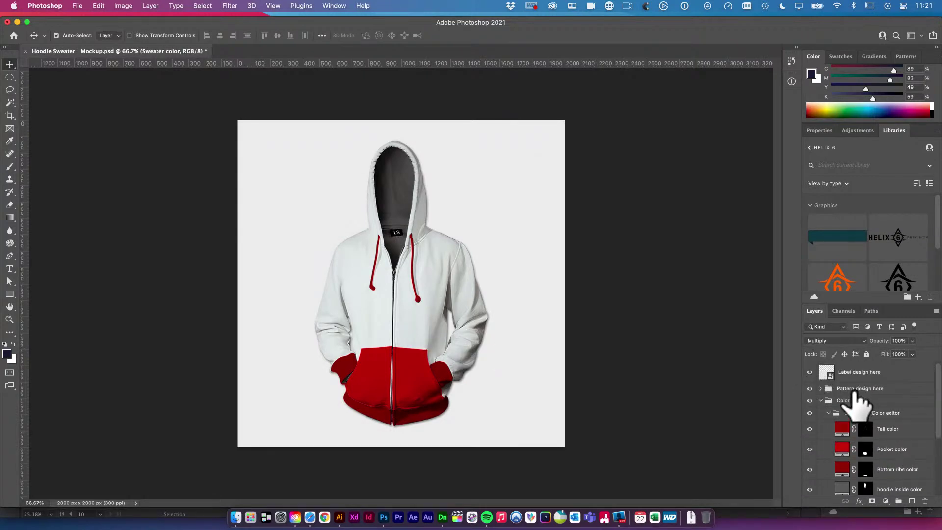
{"action": "left_click", "coordinate": [809, 373]}
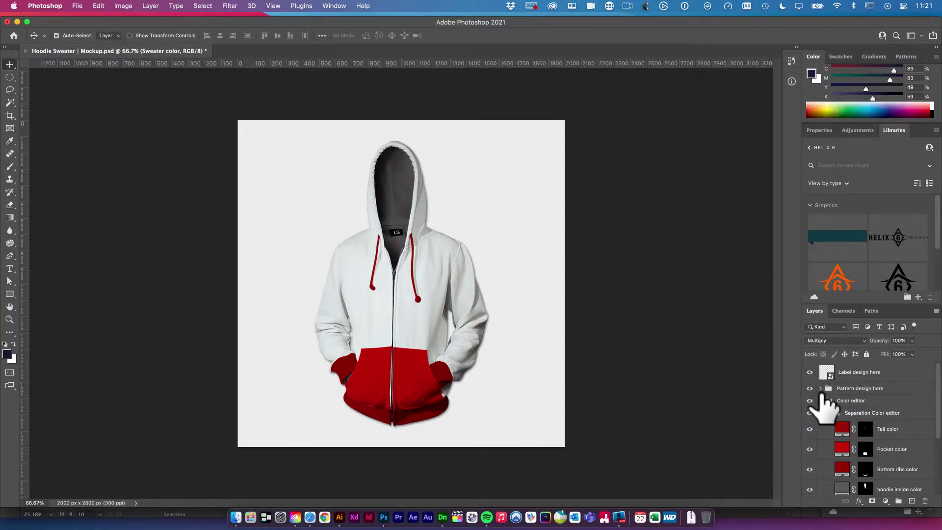
Move the Layers panel out of its cramped group into its own full-height column beside the canvas
{"action": "left_click", "coordinate": [821, 388]}
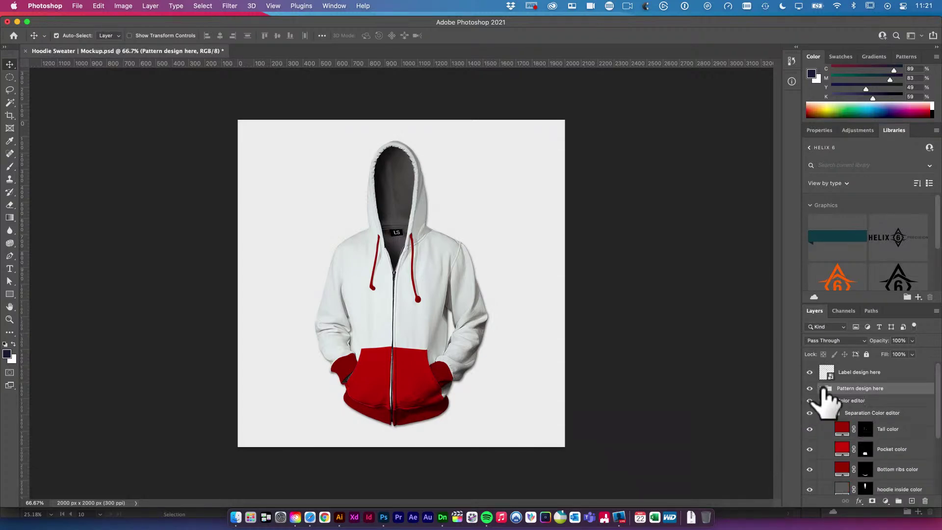
{"action": "left_click_drag", "start_coordinate": [815, 313], "coordinate": [784, 147]}
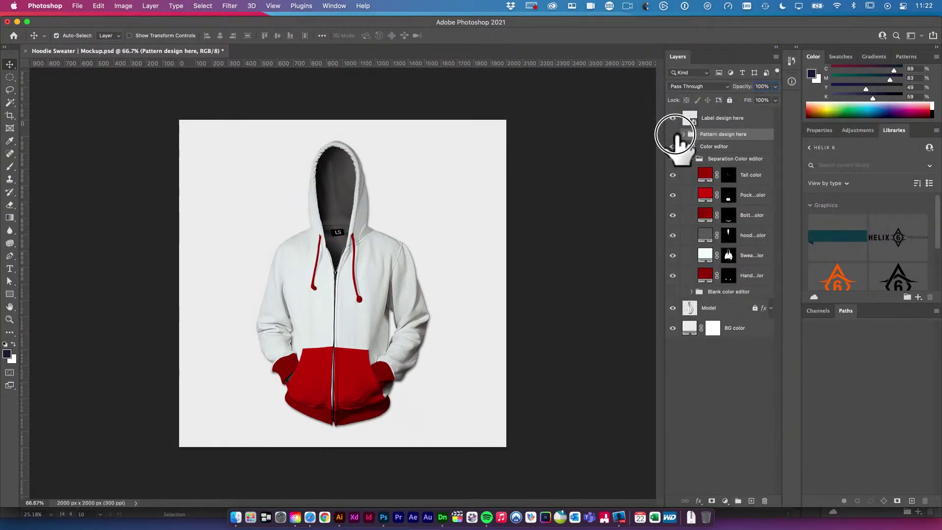
{"action": "left_click", "coordinate": [675, 134]}
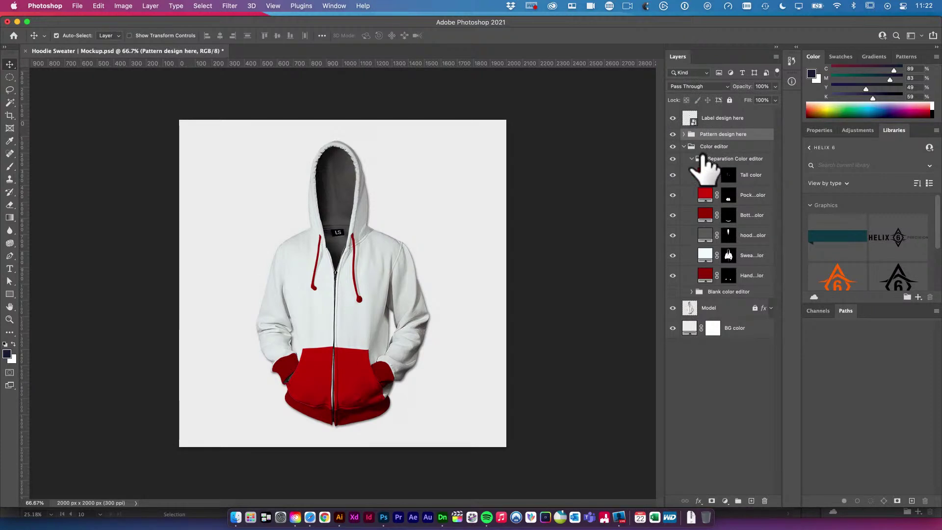
Examine how the mockup is built by selecting the Model layer and toggling the Blank color editor and Color editor groups
{"action": "left_click", "coordinate": [684, 307]}
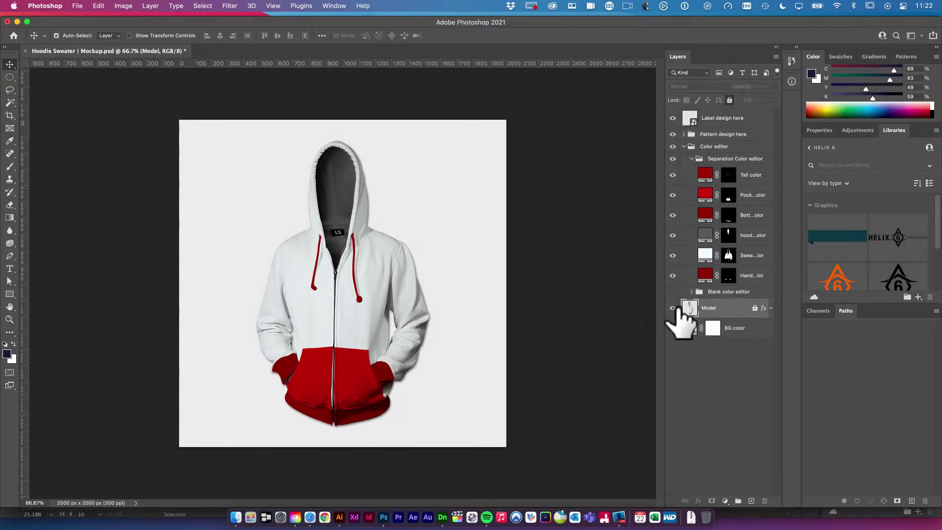
{"action": "left_click", "coordinate": [691, 169]}
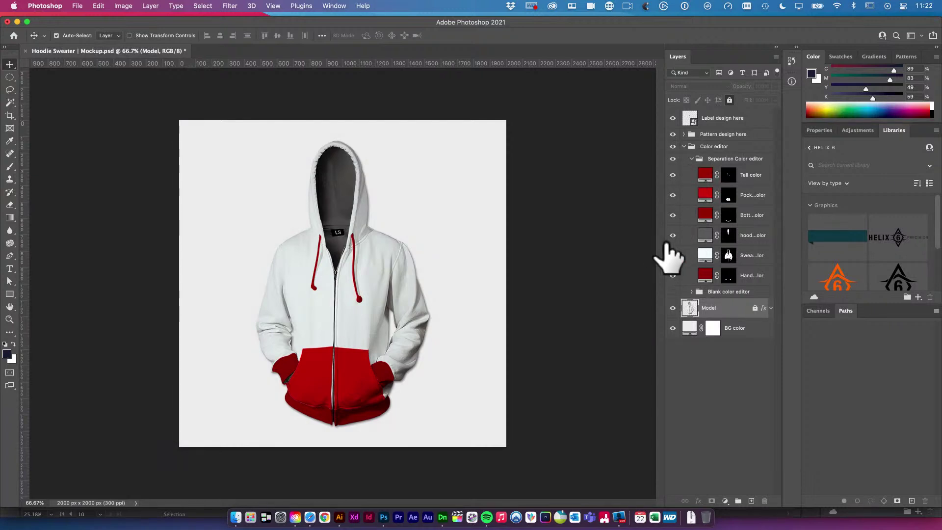
{"action": "left_click", "coordinate": [672, 292]}
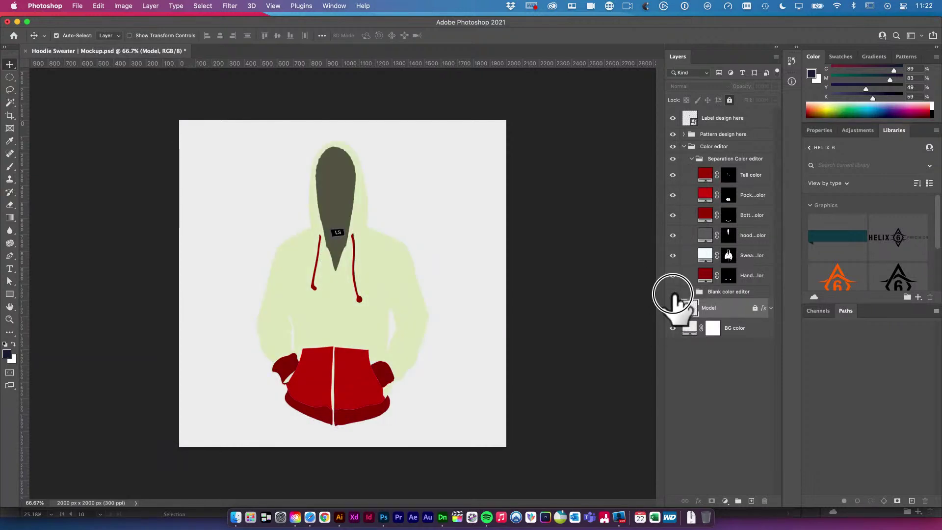
{"action": "left_click", "coordinate": [673, 291]}
{"action": "left_click", "coordinate": [673, 147]}
{"action": "left_click", "coordinate": [674, 147]}
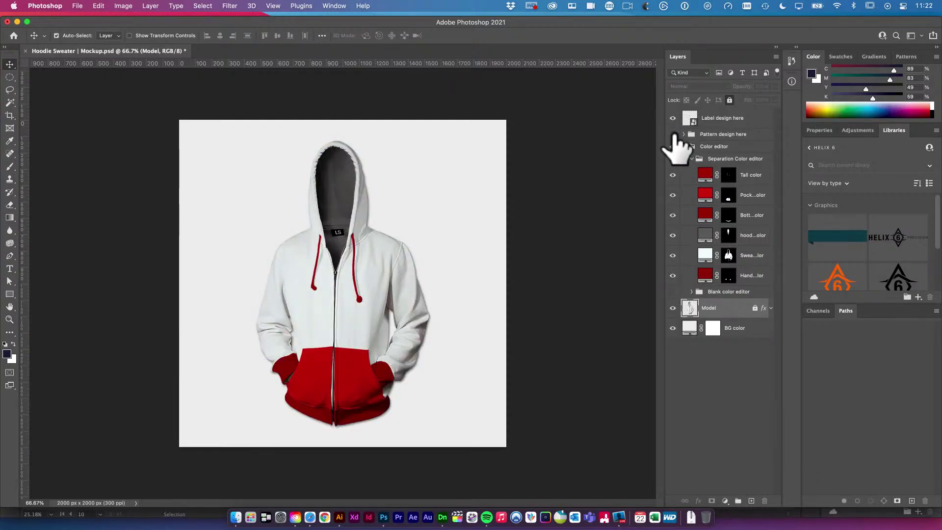
Expand the Pattern design here group and widen the Layers panel so full layer names can be read
{"action": "left_click", "coordinate": [683, 134]}
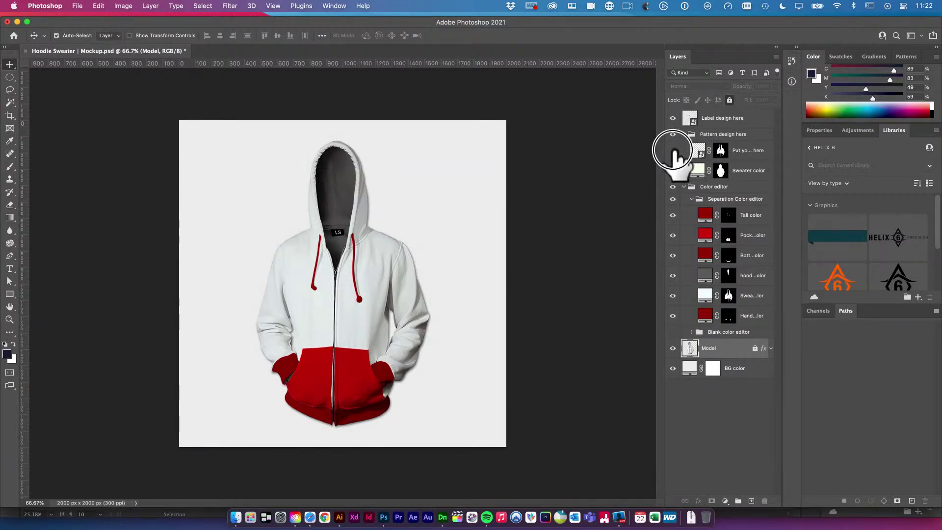
{"action": "left_click_drag", "start_coordinate": [665, 156], "coordinate": [628, 147]}
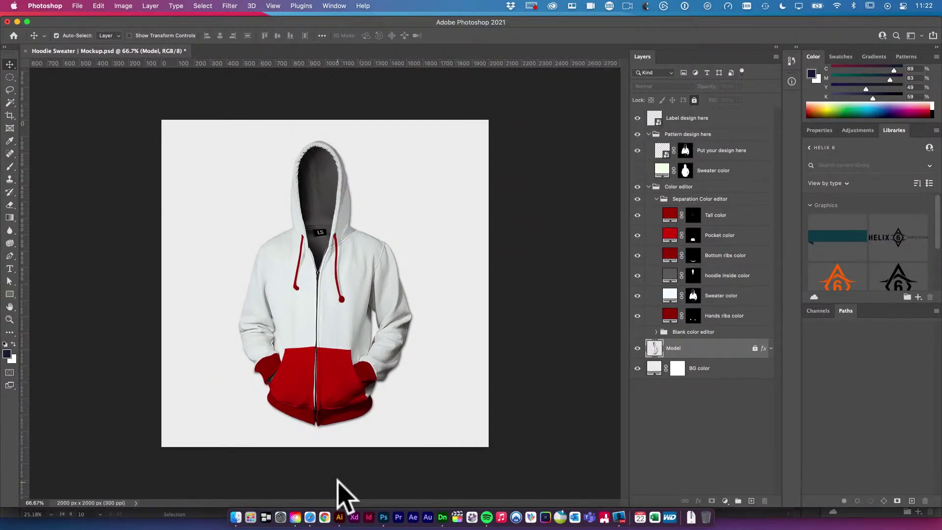
Switch to Illustrator and look over the can label artwork and rendered cans in Mysterious Energy Coalition.aic
{"action": "left_click", "coordinate": [339, 517]}
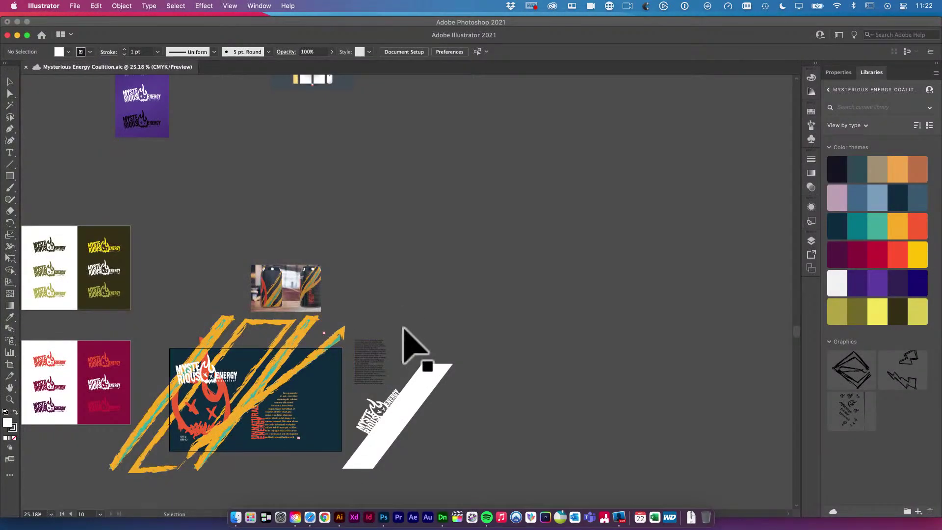
{"action": "scroll", "coordinate": [403, 328], "scroll_direction": "left", "scroll_amount": 10}
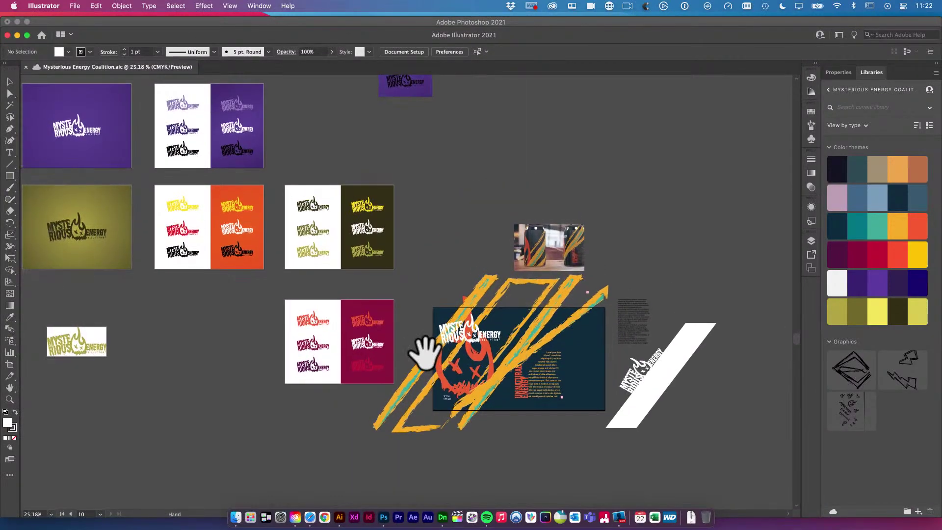
{"action": "left_click_drag", "start_coordinate": [442, 348], "coordinate": [557, 414]}
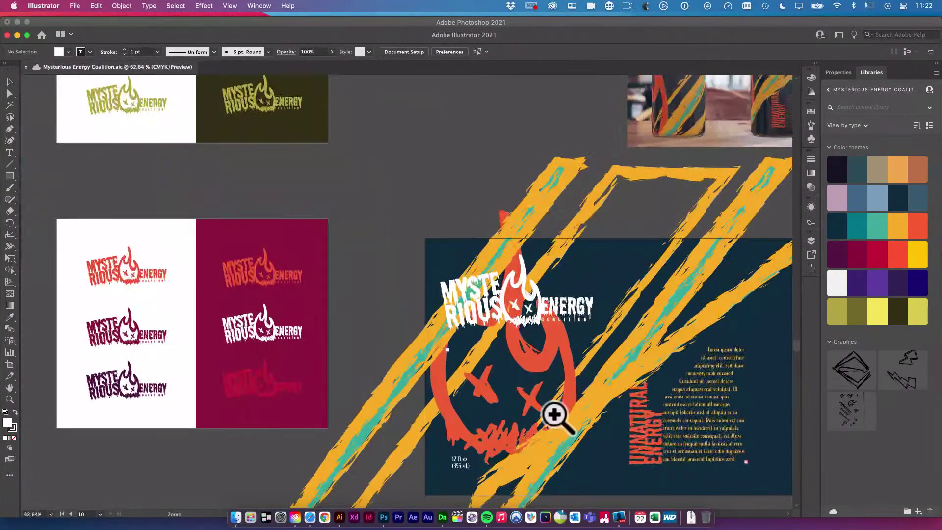
{"action": "left_click", "coordinate": [541, 373]}
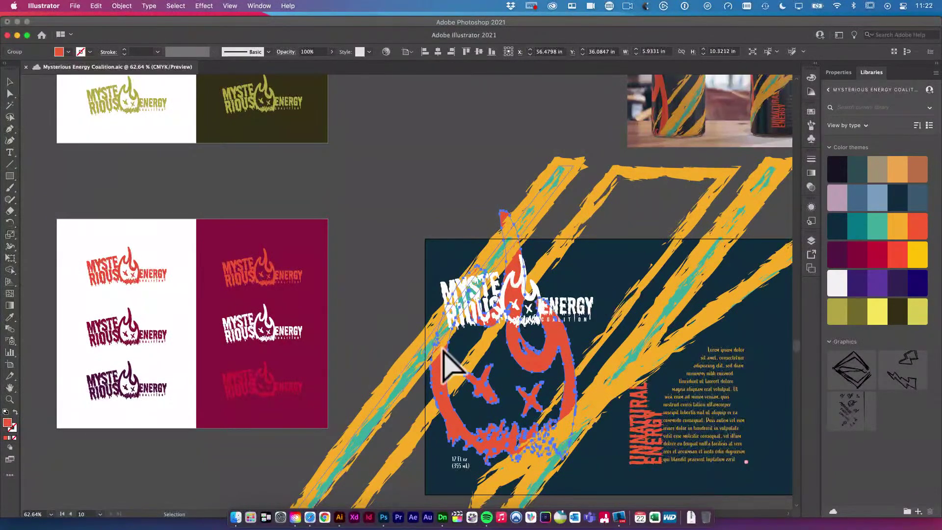
{"action": "left_click", "coordinate": [374, 221]}
{"action": "scroll", "coordinate": [343, 226], "scroll_direction": "right", "scroll_amount": 10}
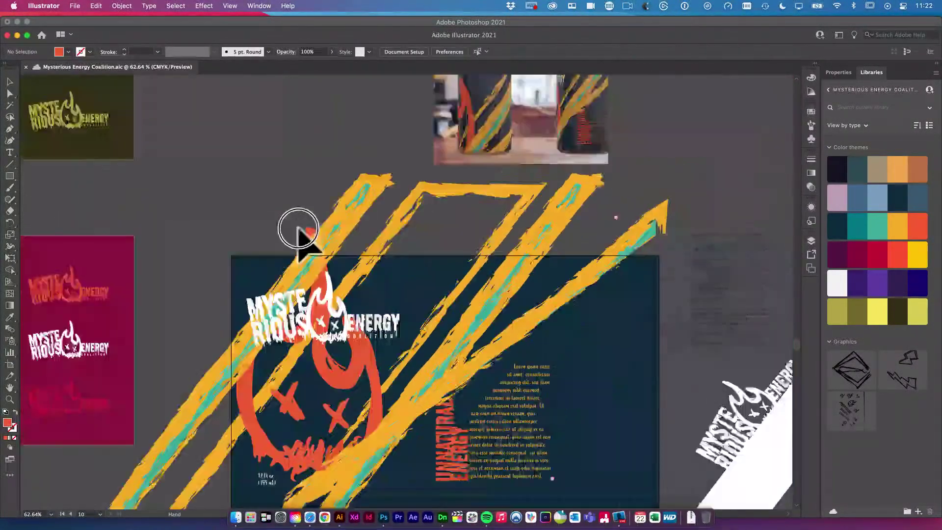
{"action": "scroll", "coordinate": [295, 201], "scroll_direction": "up", "scroll_amount": 3}
{"action": "scroll", "coordinate": [294, 201], "scroll_direction": "right", "scroll_amount": 3}
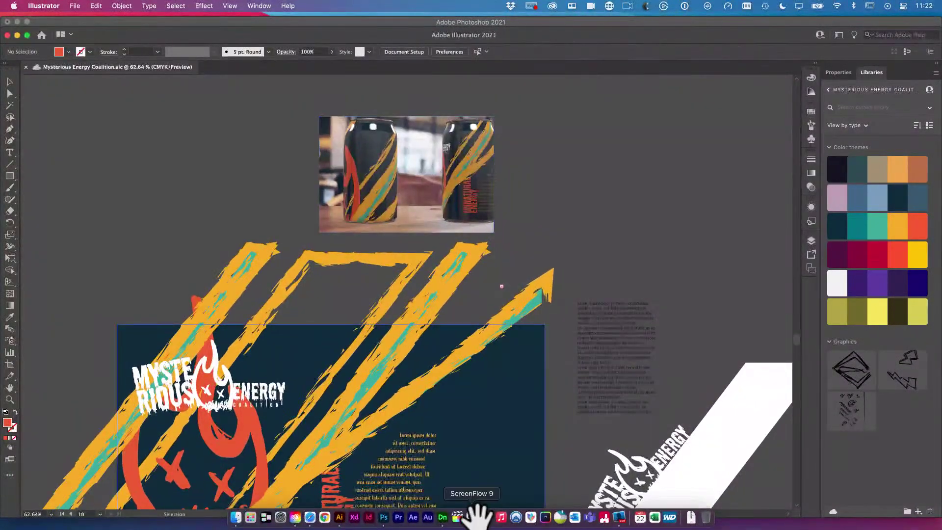
{"action": "left_click", "coordinate": [442, 518]}
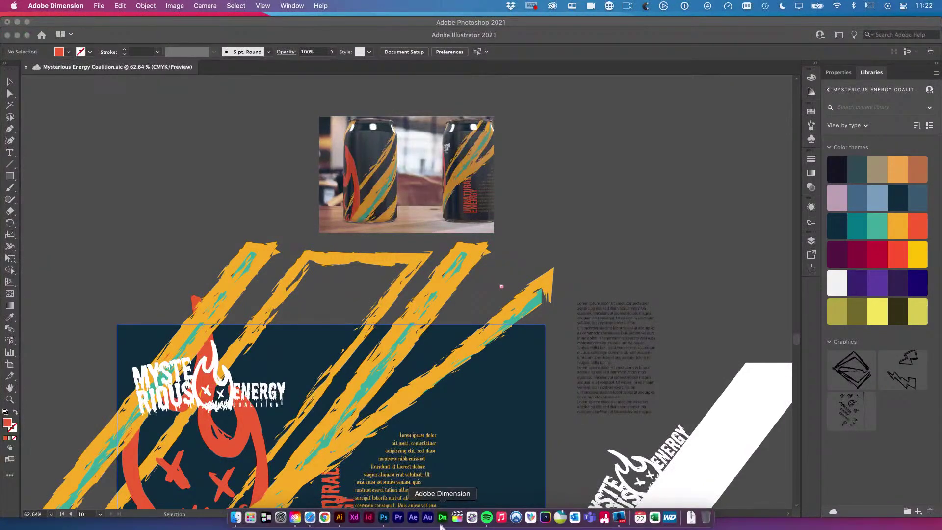
{"action": "left_click", "coordinate": [604, 216]}
{"action": "right_click", "coordinate": [442, 518]}
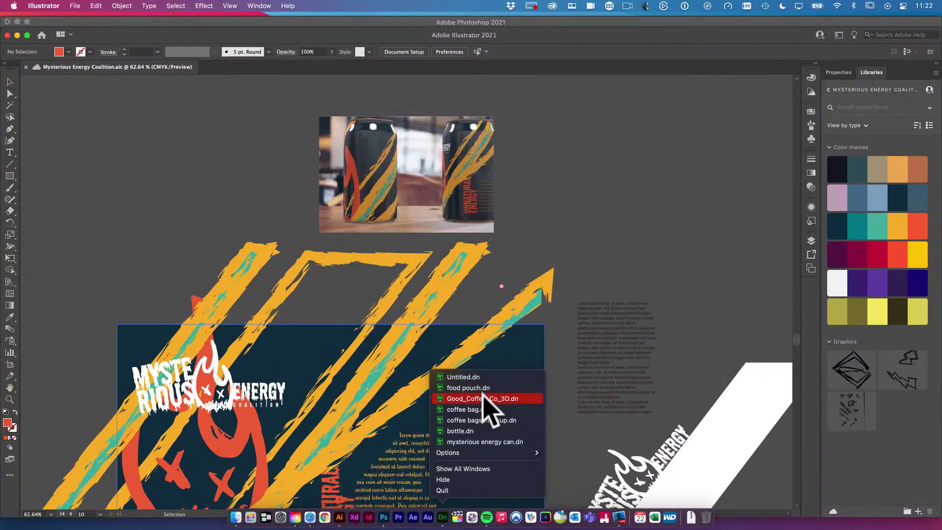
{"action": "left_click", "coordinate": [490, 214]}
Examine the rendered can image up close and compare it with the stripes, logo and flame face of the flat label
{"action": "left_click_drag", "start_coordinate": [490, 215], "coordinate": [575, 353]}
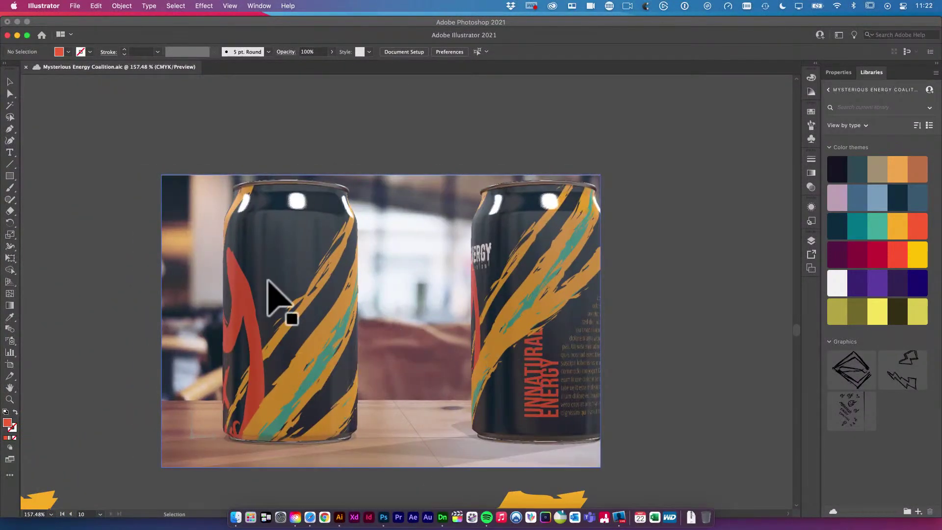
{"action": "scroll", "coordinate": [288, 432], "scroll_direction": "down", "scroll_amount": 10}
{"action": "scroll", "coordinate": [288, 431], "scroll_direction": "left", "scroll_amount": 10}
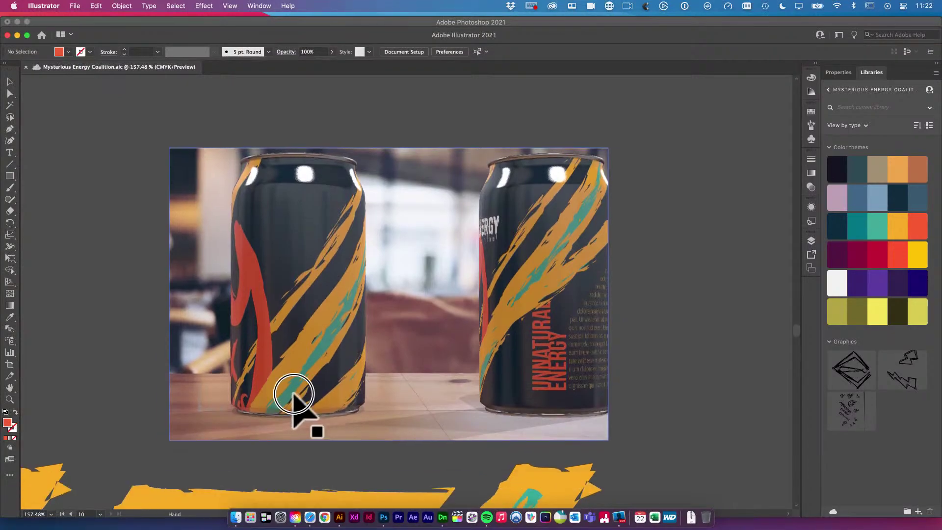
{"action": "scroll", "coordinate": [386, 418], "scroll_direction": "down", "scroll_amount": 17}
{"action": "scroll", "coordinate": [386, 418], "scroll_direction": "left", "scroll_amount": 14}
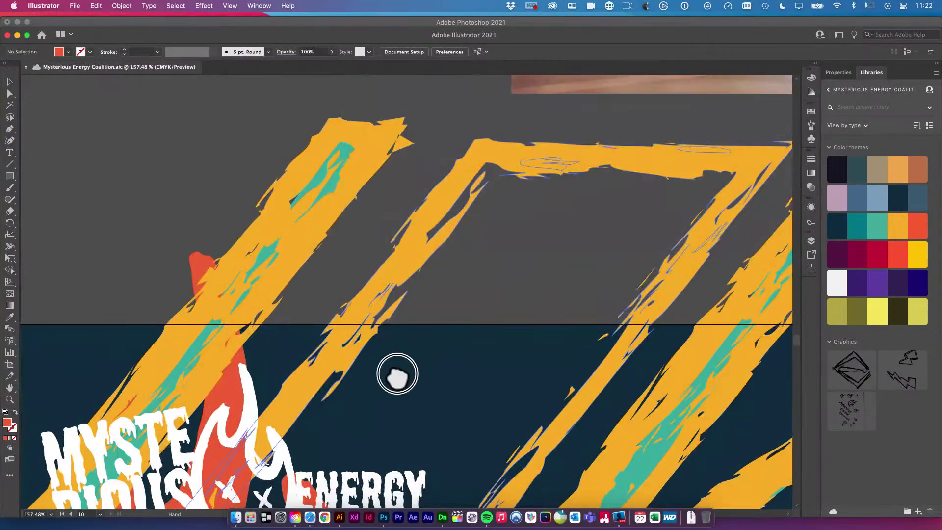
{"action": "scroll", "coordinate": [451, 365], "scroll_direction": "down", "scroll_amount": 6}
{"action": "scroll", "coordinate": [451, 365], "scroll_direction": "right", "scroll_amount": 2}
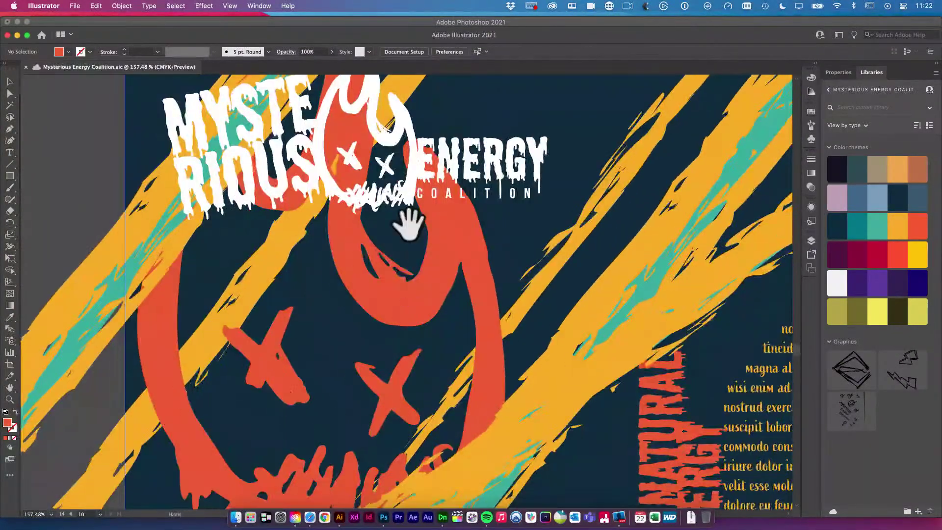
Copy the red flame face graphic from the can label and switch back to the hoodie mockup in Photoshop
{"action": "left_click", "coordinate": [375, 265]}
{"action": "key", "text": "super+1"}
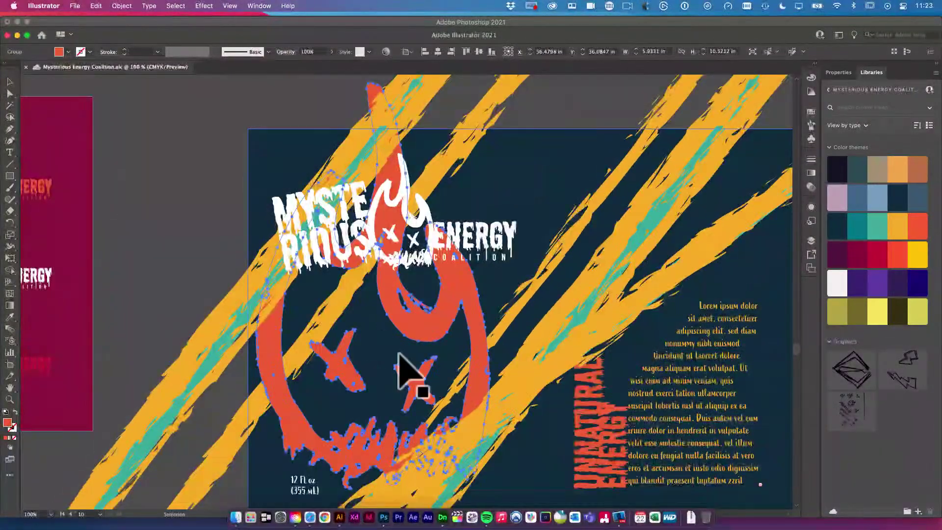
{"action": "left_click", "coordinate": [384, 517]}
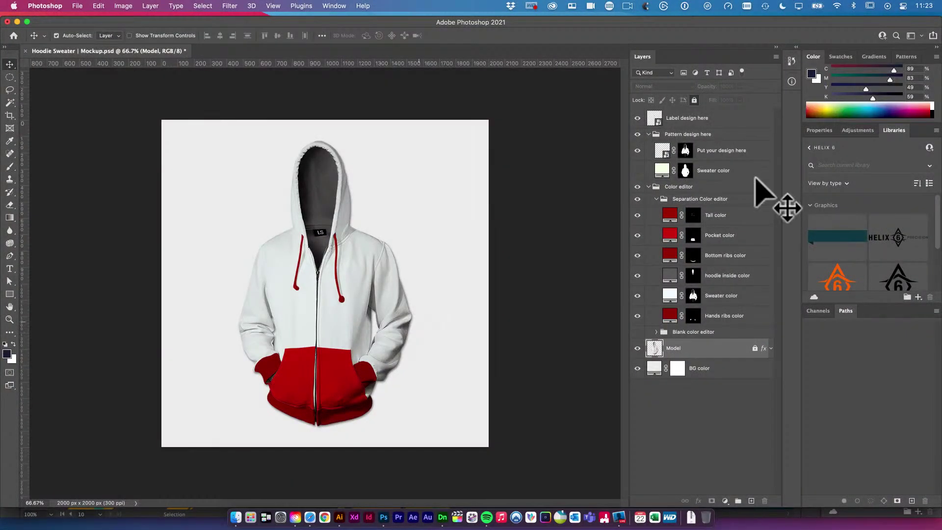
Paste the flame face as a Smart Object into the contents of Put your design here, save, and return to the mockup
{"action": "left_click", "coordinate": [727, 157]}
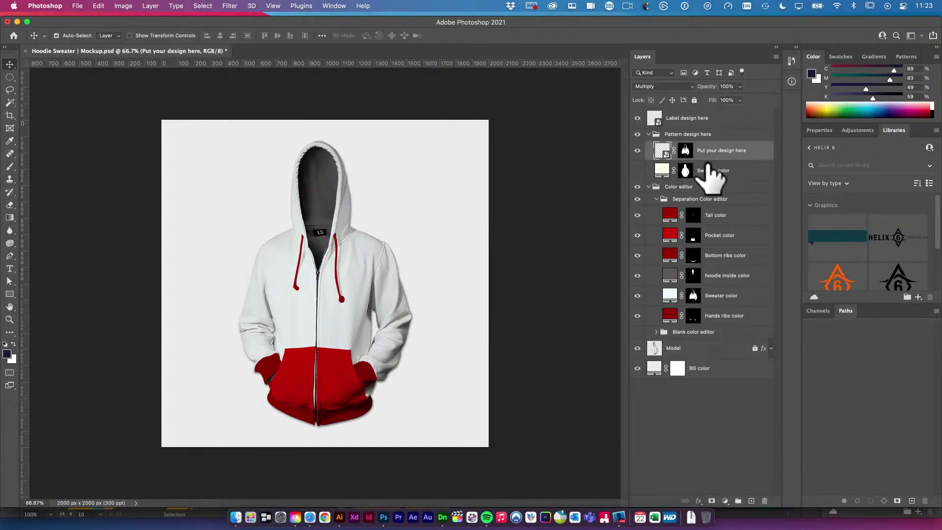
{"action": "double_click", "coordinate": [667, 153]}
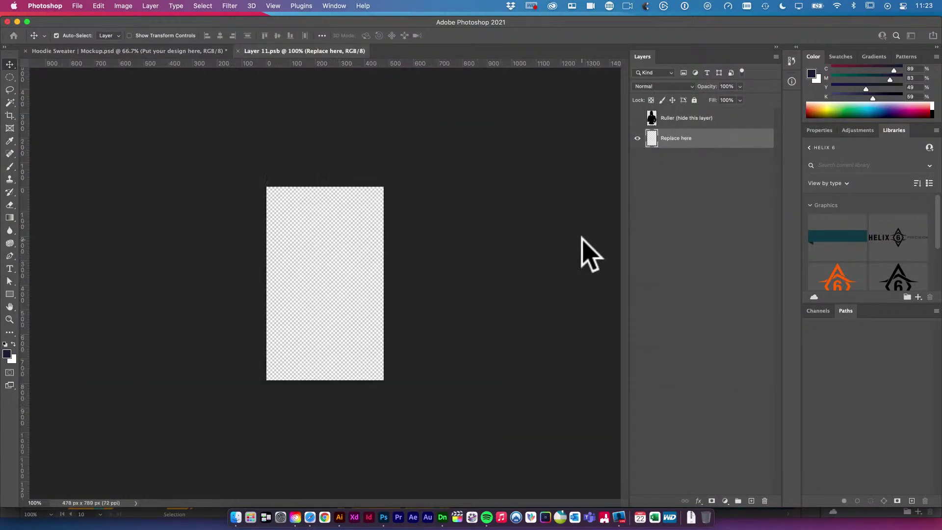
{"action": "key", "text": "super+v"}
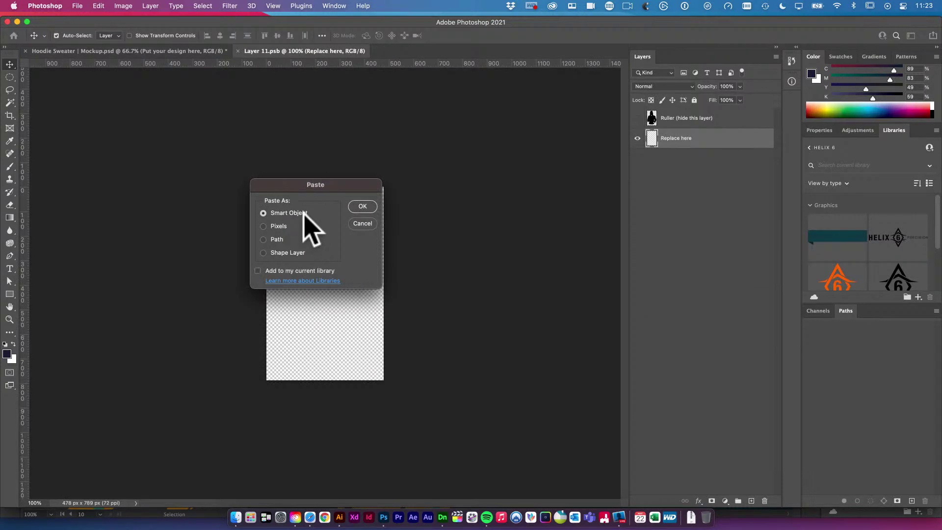
{"action": "left_click", "coordinate": [366, 208]}
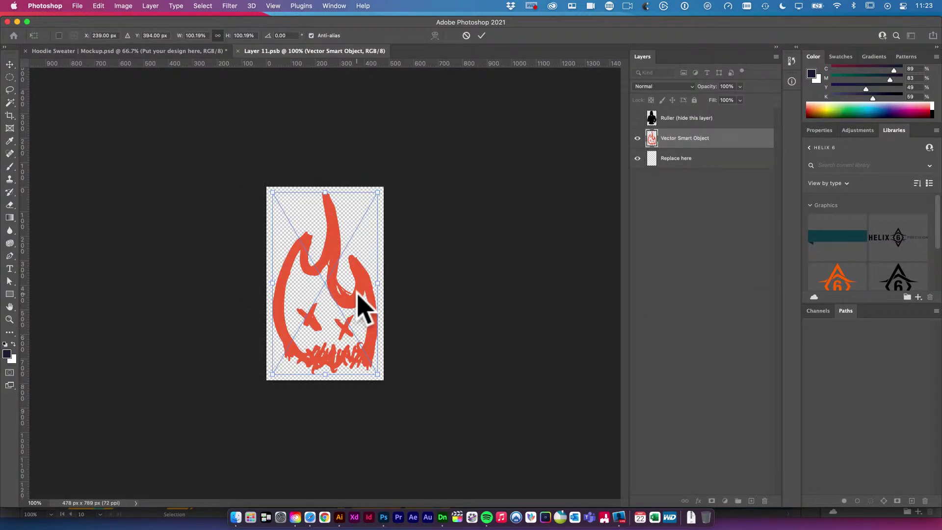
{"action": "key", "text": "Return"}
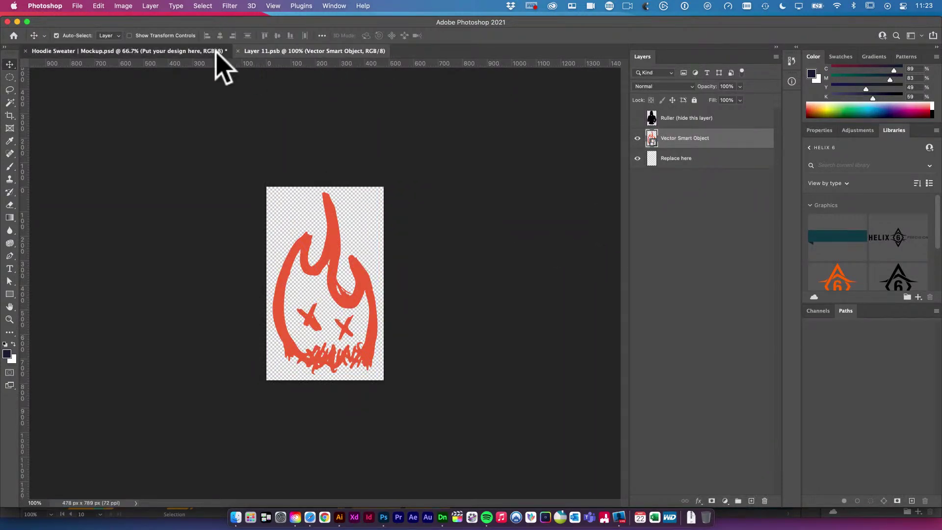
{"action": "left_click", "coordinate": [216, 51]}
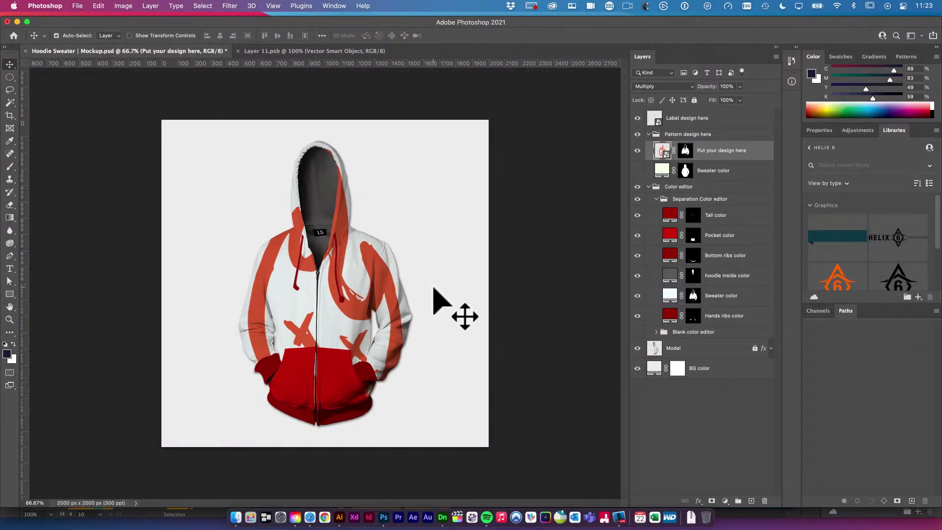
Scale the flame face in Layer 11.psb to about 51% slightly below centre, save, and view it on the hoodie
{"action": "left_click", "coordinate": [352, 53]}
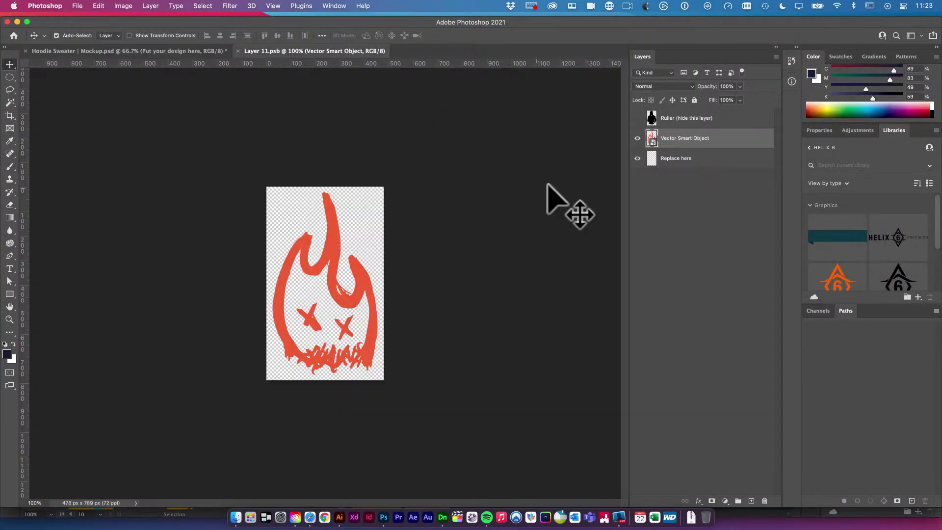
{"action": "key", "text": "super+t"}
{"action": "left_click_drag", "start_coordinate": [381, 193], "coordinate": [327, 273]}
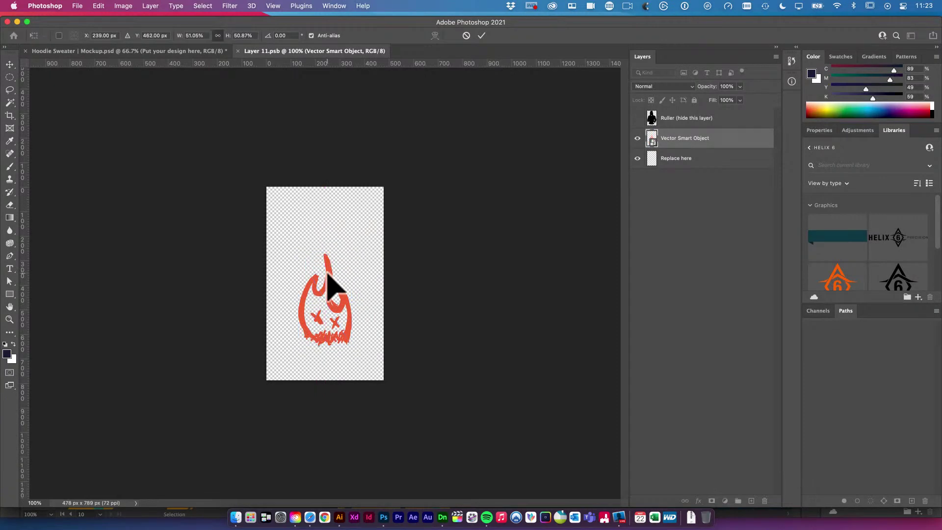
{"action": "key", "text": "Return"}
{"action": "key", "text": "super+s"}
{"action": "left_click", "coordinate": [198, 51]}
{"action": "left_click_drag", "start_coordinate": [326, 295], "coordinate": [361, 309]}
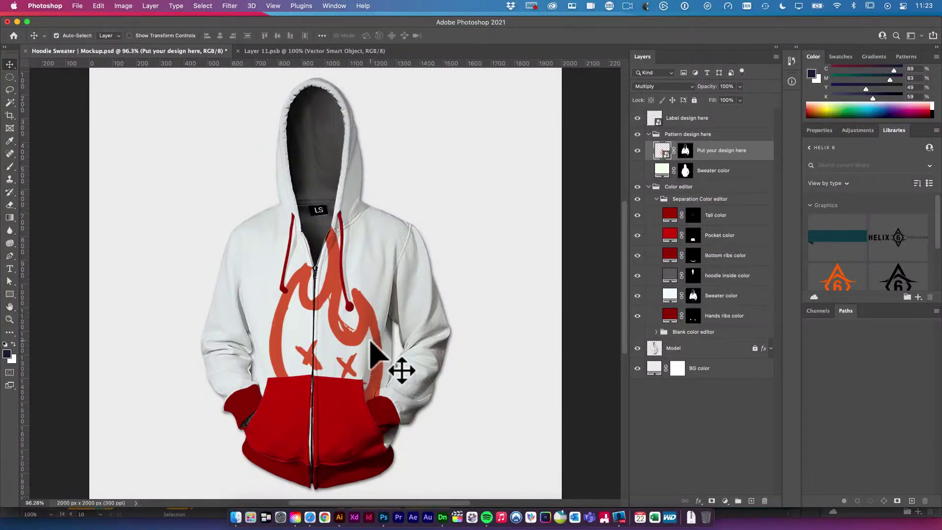
Select the hoodie's Sweater color layer, then sample the can label's dark blue background with the Eyedropper in Illustrator
{"action": "left_click", "coordinate": [393, 244]}
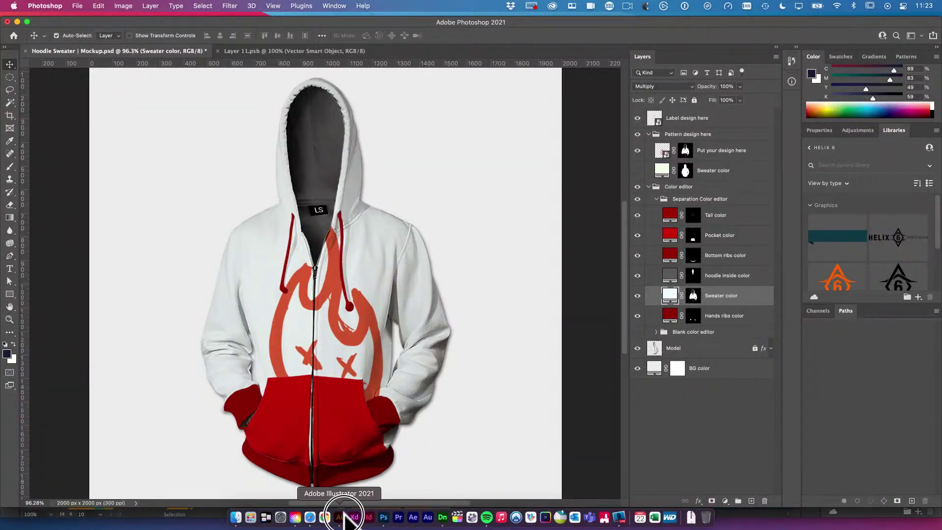
{"action": "left_click", "coordinate": [340, 518]}
{"action": "left_click", "coordinate": [576, 97]}
{"action": "key", "text": "i"}
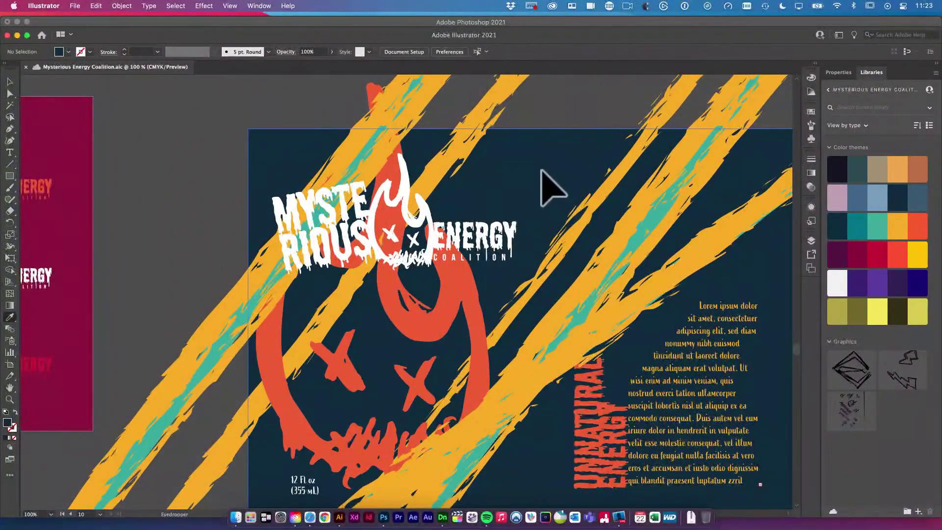
{"action": "scroll", "coordinate": [544, 167], "scroll_direction": "right", "scroll_amount": 1}
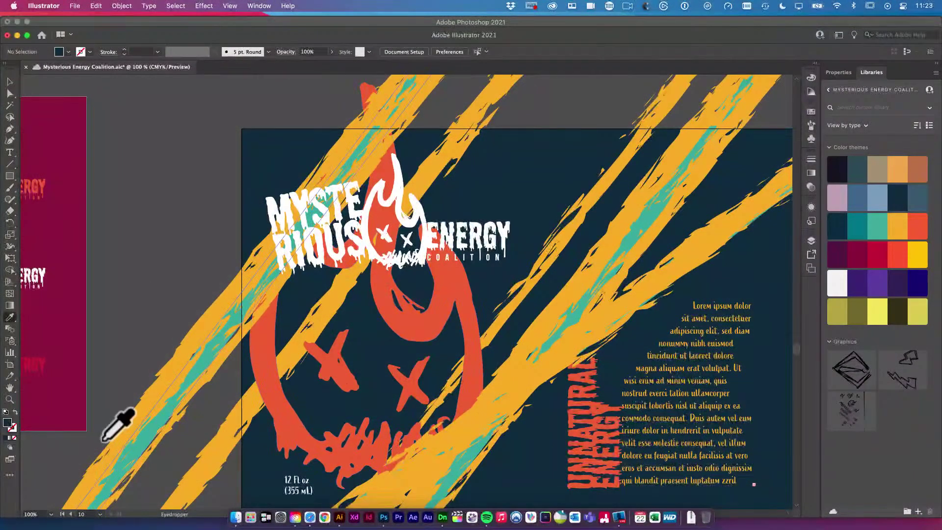
Copy the sampled hex value 122F40 from Illustrator and apply it to the Sweater color layer in the Photoshop hoodie mockup
{"action": "double_click", "coordinate": [7, 423]}
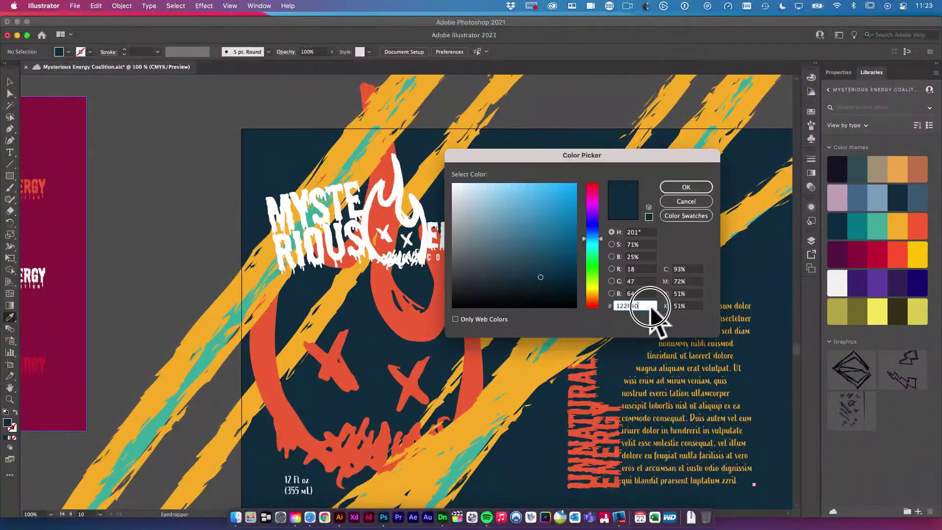
{"action": "left_click", "coordinate": [686, 186]}
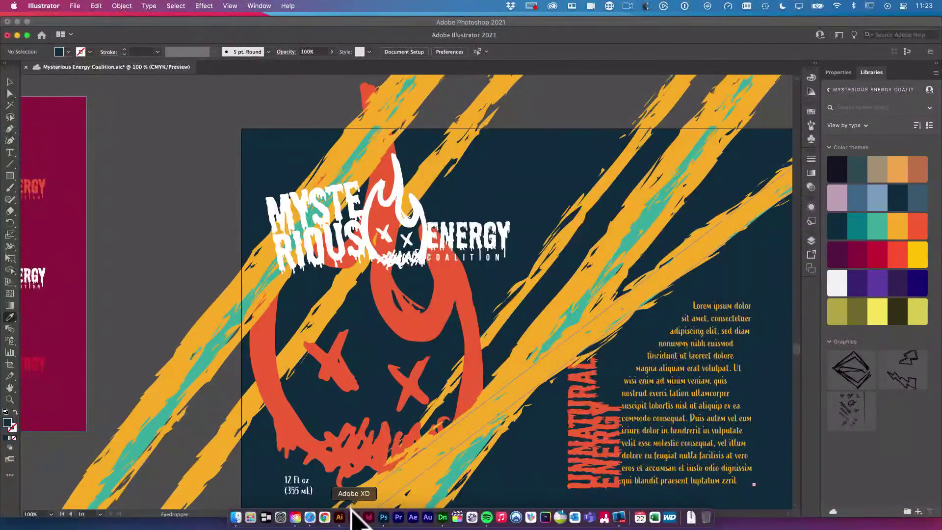
{"action": "left_click", "coordinate": [384, 520]}
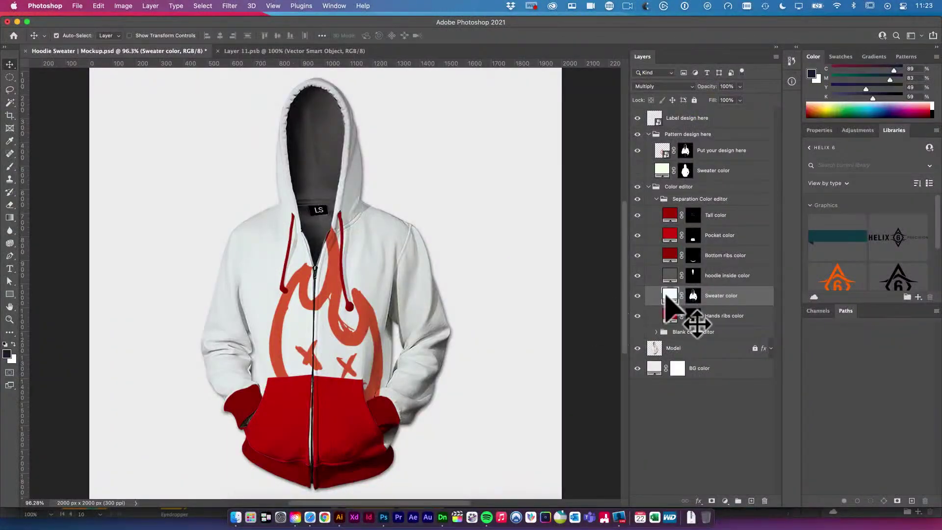
{"action": "double_click", "coordinate": [669, 295]}
{"action": "type", "text": "122F40"}
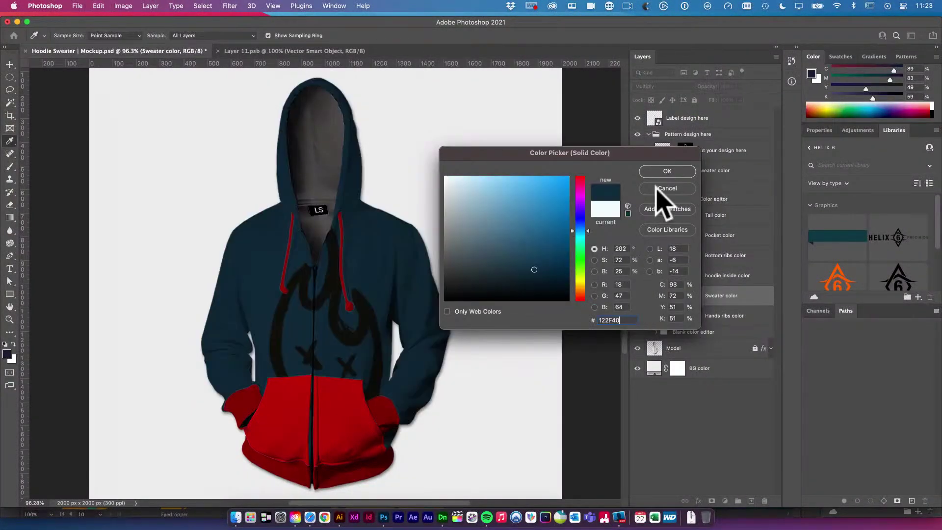
{"action": "left_click", "coordinate": [667, 171]}
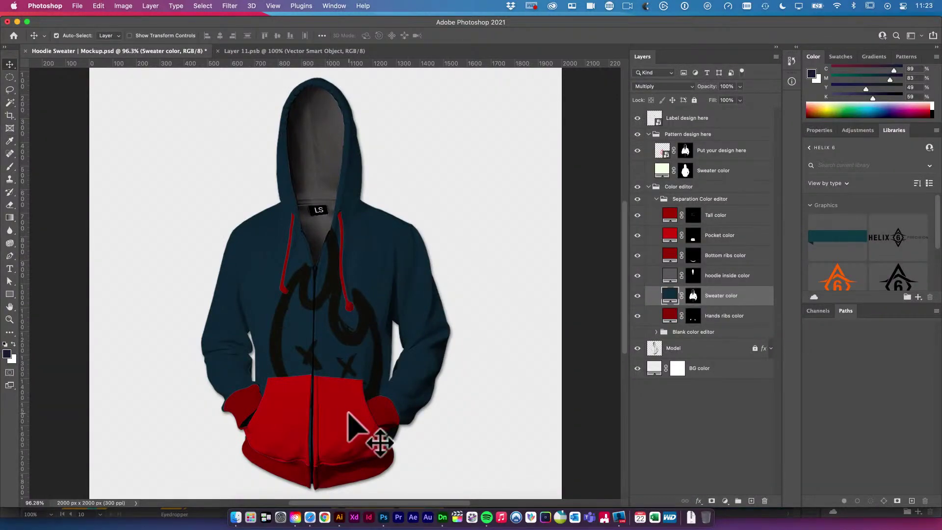
Return from Illustrator to Photoshop and open the Mysterious Energy Coalition library at its color themes
{"action": "left_click", "coordinate": [339, 517]}
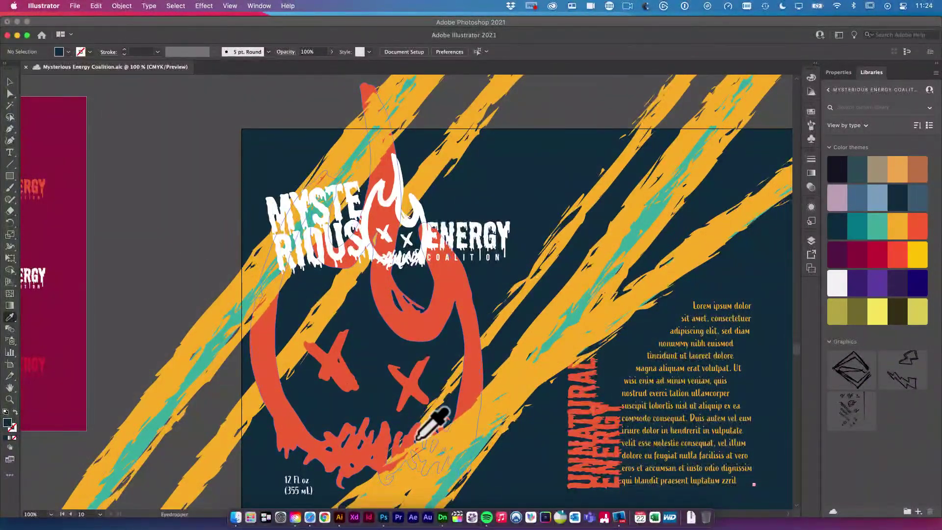
{"action": "left_click", "coordinate": [385, 515]}
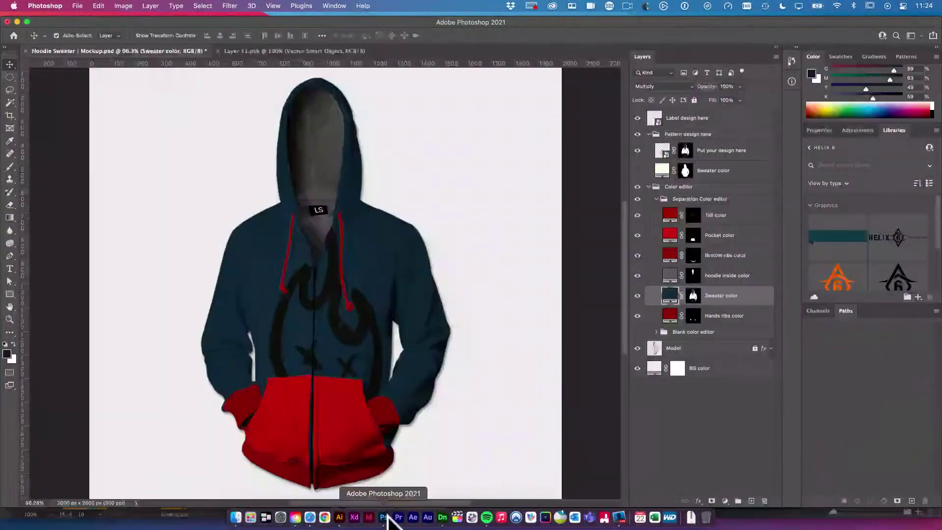
{"action": "left_click", "coordinate": [811, 147]}
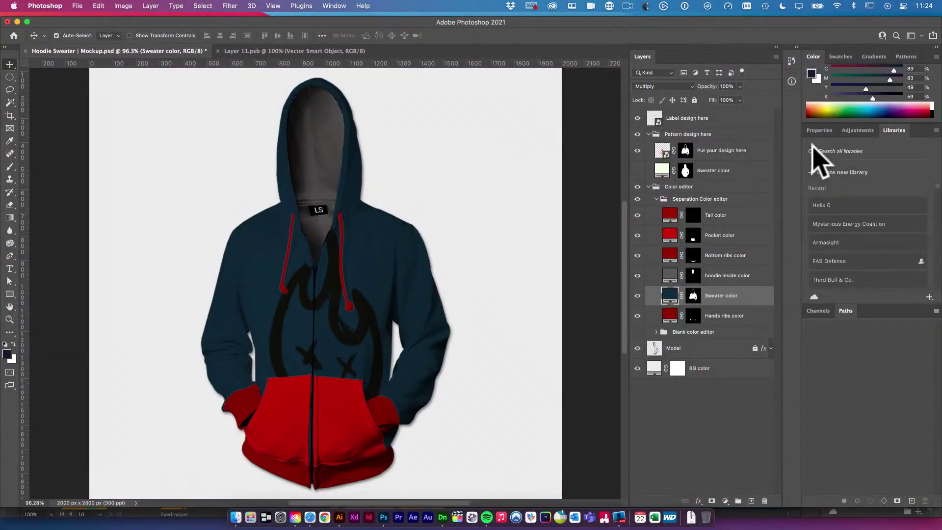
{"action": "left_click", "coordinate": [841, 223]}
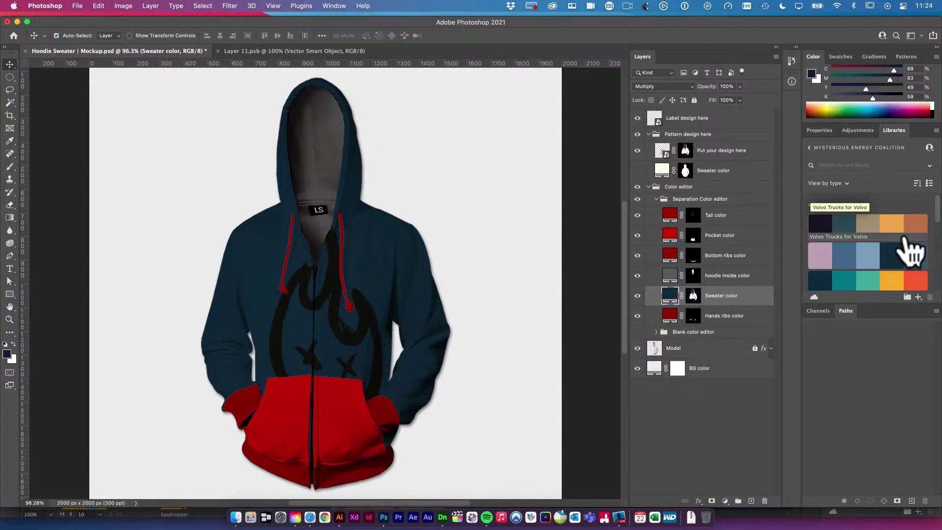
{"action": "scroll", "coordinate": [904, 248], "scroll_direction": "down", "scroll_amount": 2}
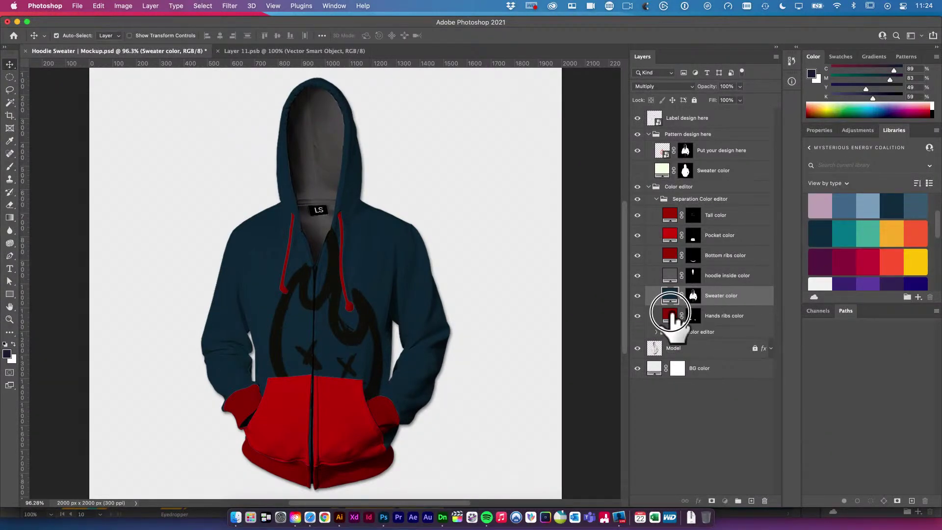
Recolor the Hands ribs color layer with the orange-red swatch of color theme_8
{"action": "double_click", "coordinate": [670, 314]}
{"action": "left_click", "coordinate": [568, 231]}
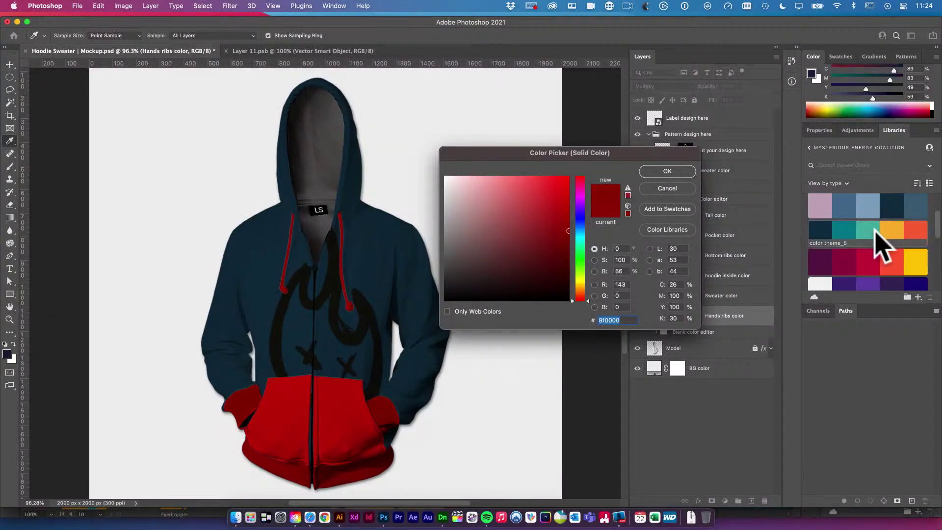
{"action": "key", "text": "Return"}
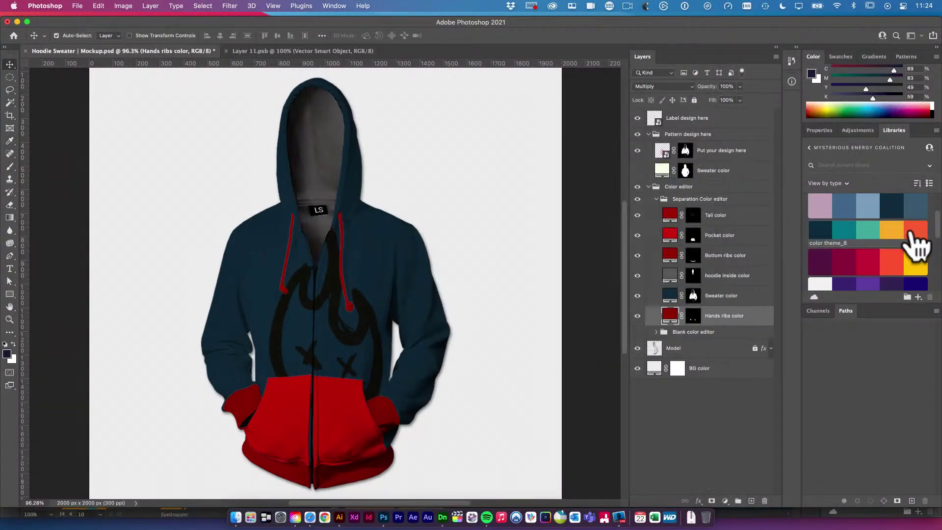
{"action": "left_click", "coordinate": [914, 236]}
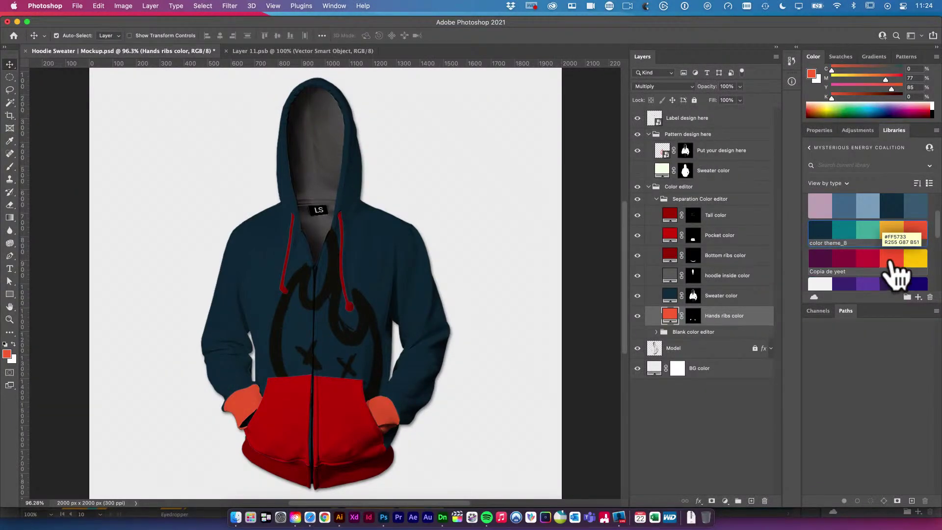
Apply color theme_8's yellow-orange to the Bottom ribs color layer and its dark teal to the Pocket color layer
{"action": "left_click", "coordinate": [669, 254]}
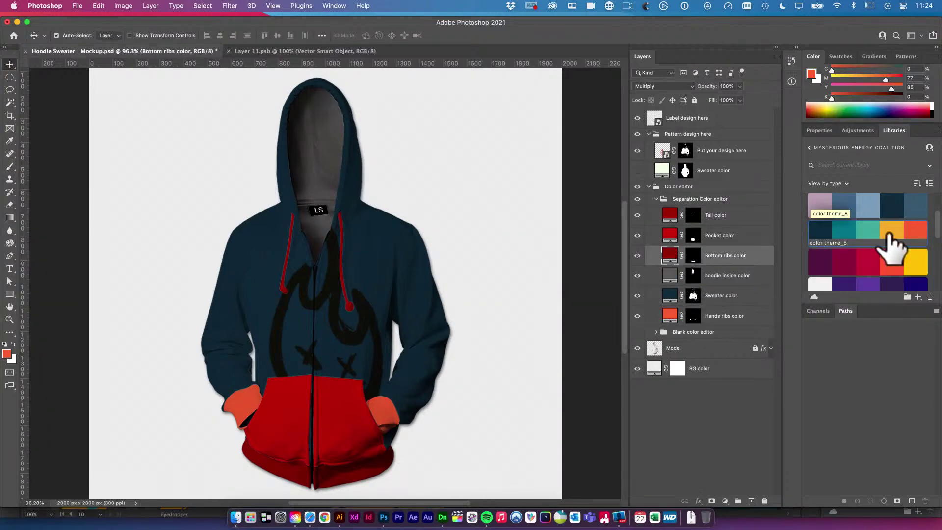
{"action": "left_click", "coordinate": [893, 230]}
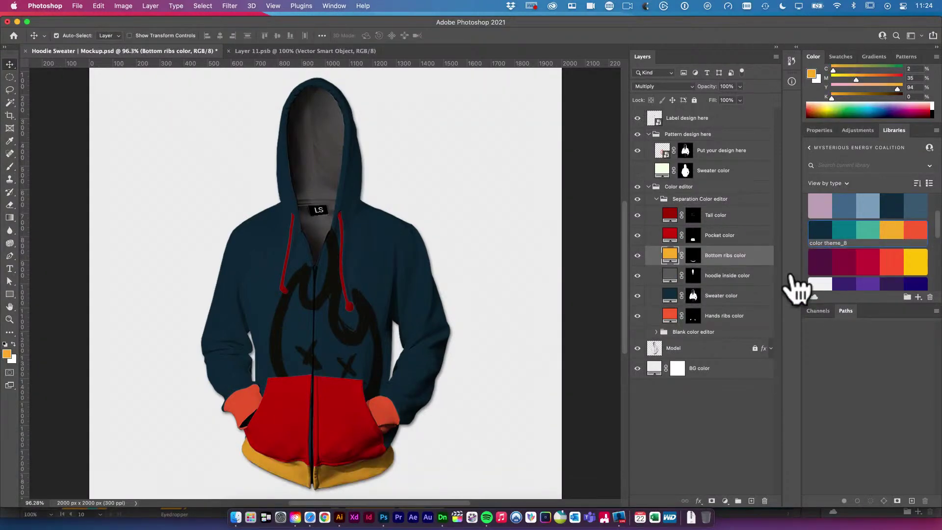
{"action": "left_click", "coordinate": [670, 233]}
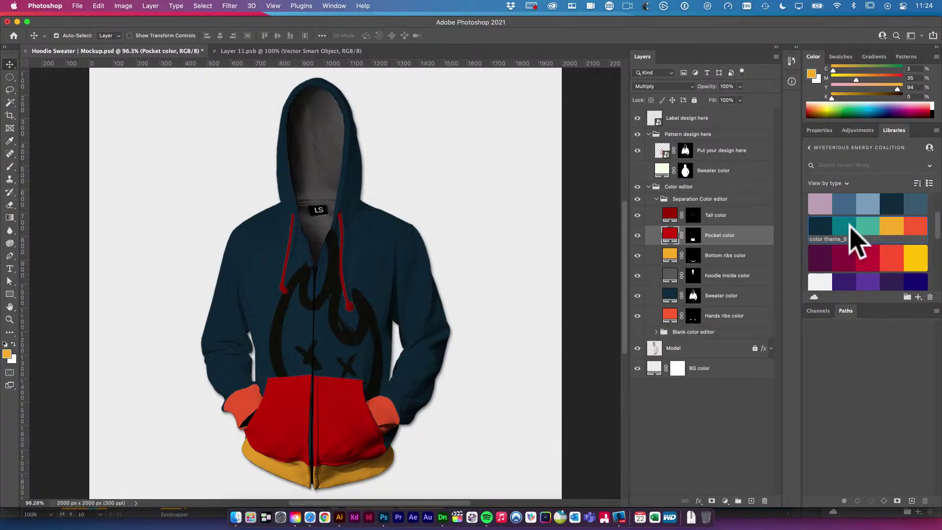
{"action": "left_click", "coordinate": [864, 230]}
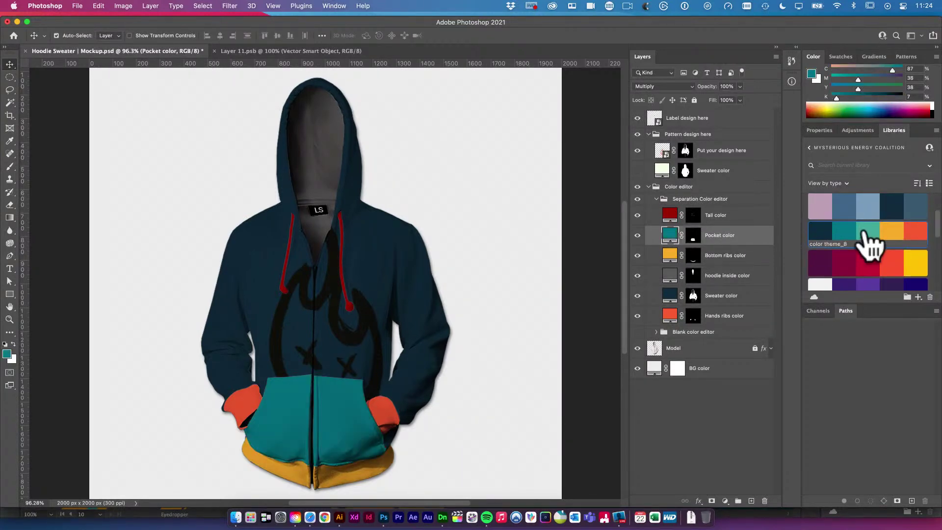
Inspect the Put your design here layer's visibility, its Layer 11.psb contents and its blending mode to find why the flame face looks dark
{"action": "left_click", "coordinate": [328, 315]}
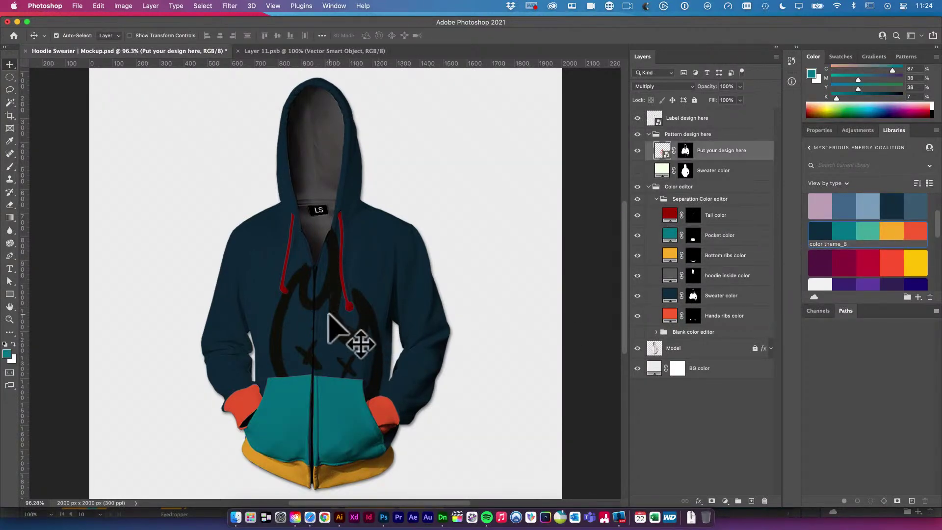
{"action": "left_click", "coordinate": [637, 150]}
{"action": "left_click", "coordinate": [638, 150]}
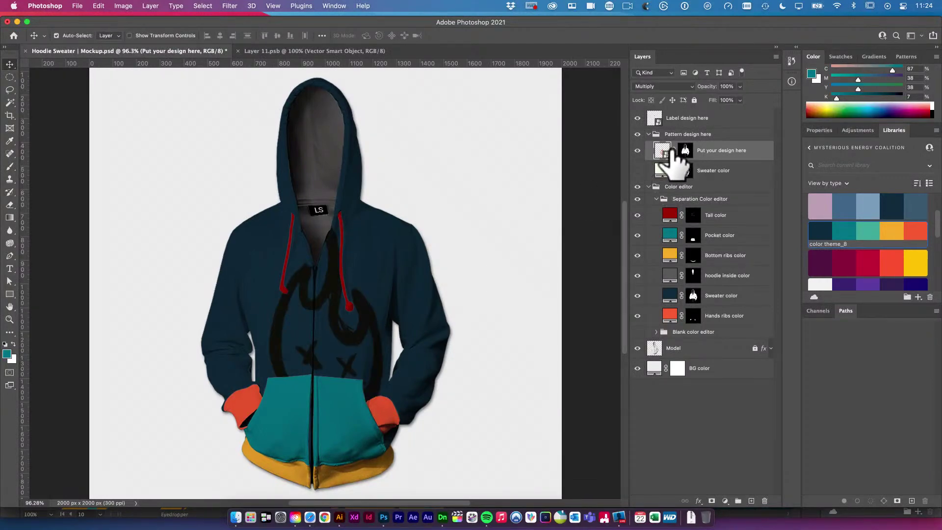
{"action": "double_click", "coordinate": [663, 150]}
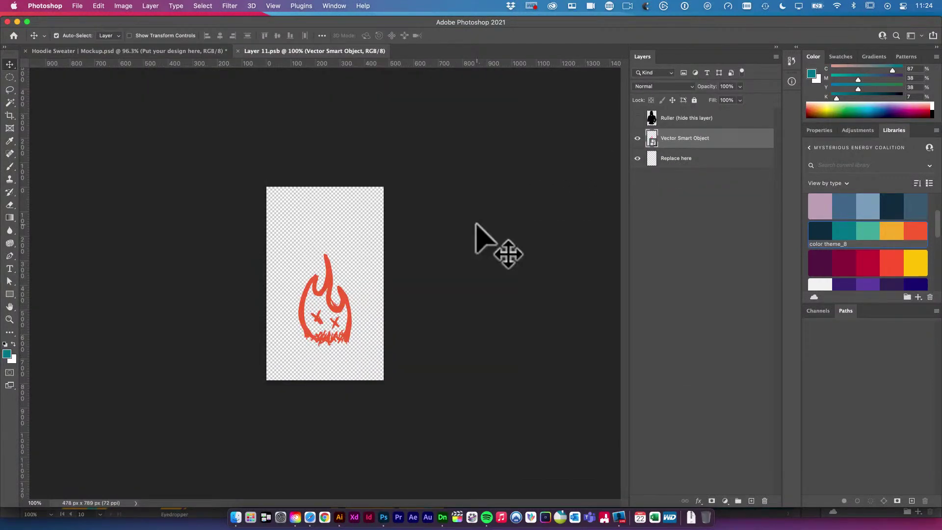
{"action": "left_click", "coordinate": [195, 52]}
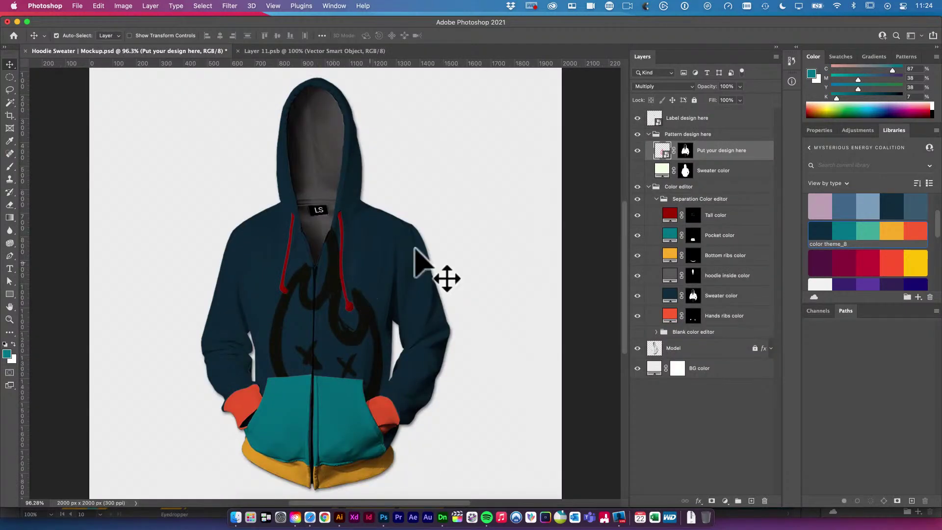
{"action": "left_click", "coordinate": [672, 88]}
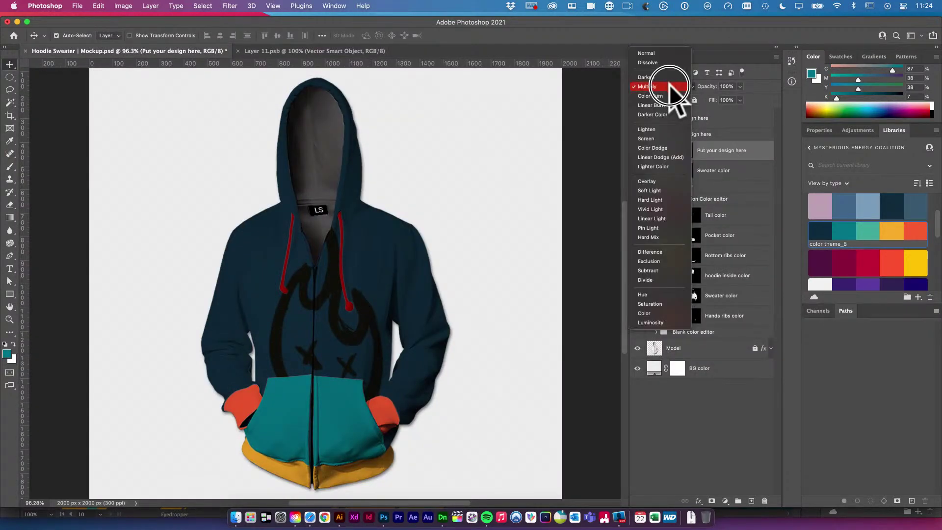
{"action": "left_click", "coordinate": [587, 140]}
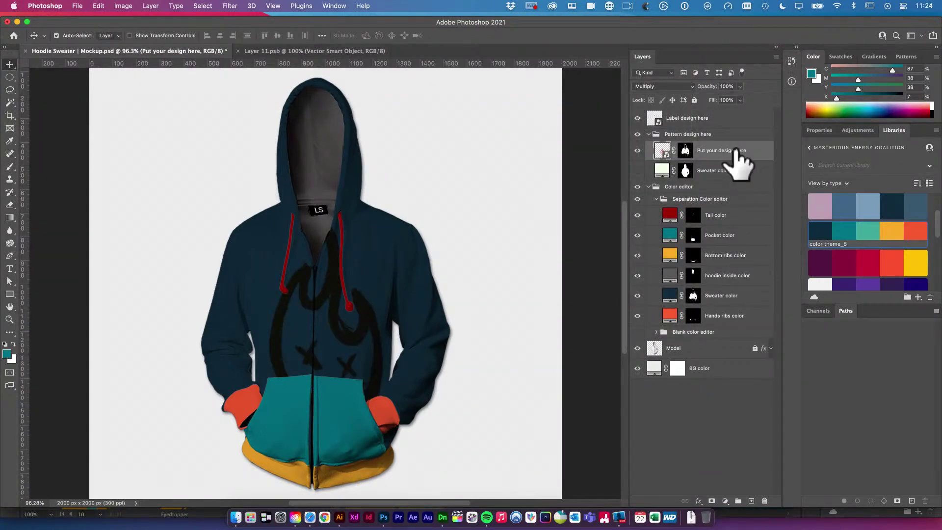
Set the Put your design here layer's blending mode to Normal and lower the This Layer highlight limit under Blend If to soften the flame
{"action": "left_click", "coordinate": [665, 87]}
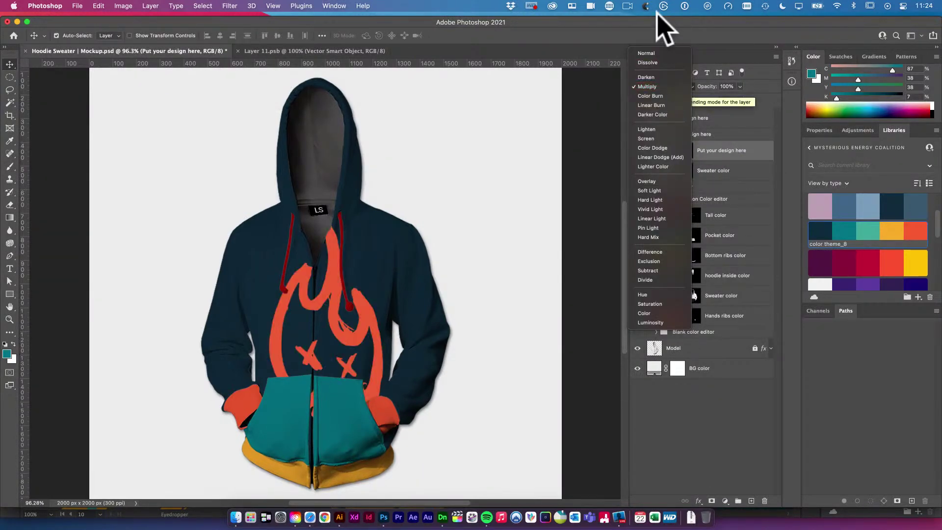
{"action": "left_click", "coordinate": [654, 55]}
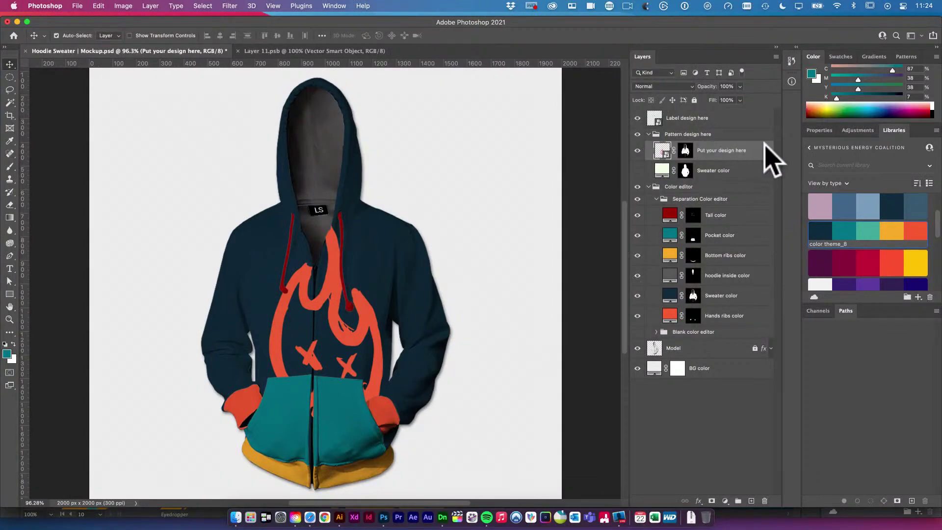
{"action": "double_click", "coordinate": [721, 204]}
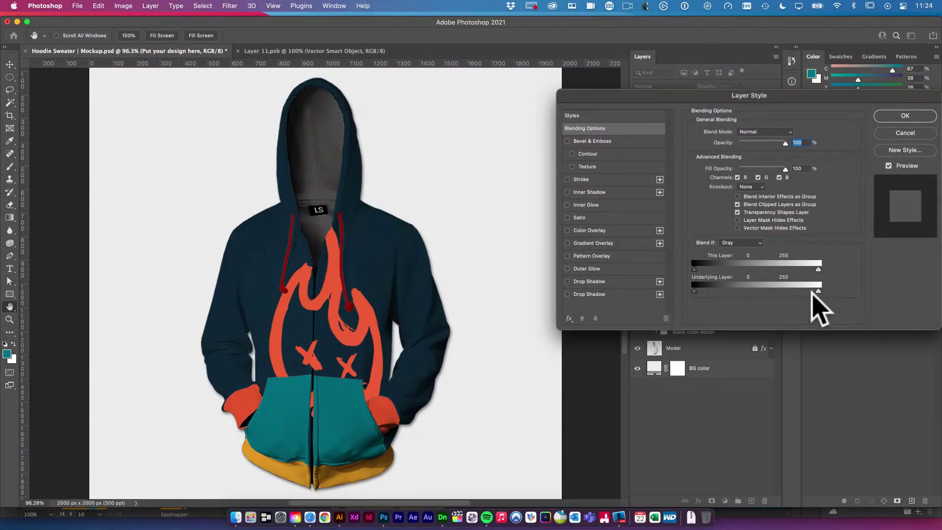
{"action": "left_click_drag", "start_coordinate": [809, 269], "coordinate": [750, 269]}
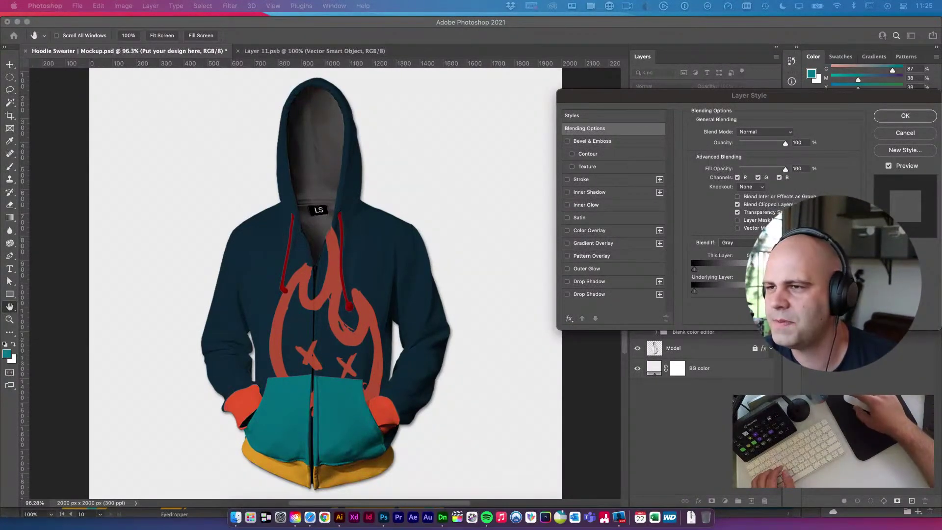
{"action": "left_click_drag", "start_coordinate": [883, 95], "coordinate": [515, 67]}
{"action": "left_click", "coordinate": [538, 88]}
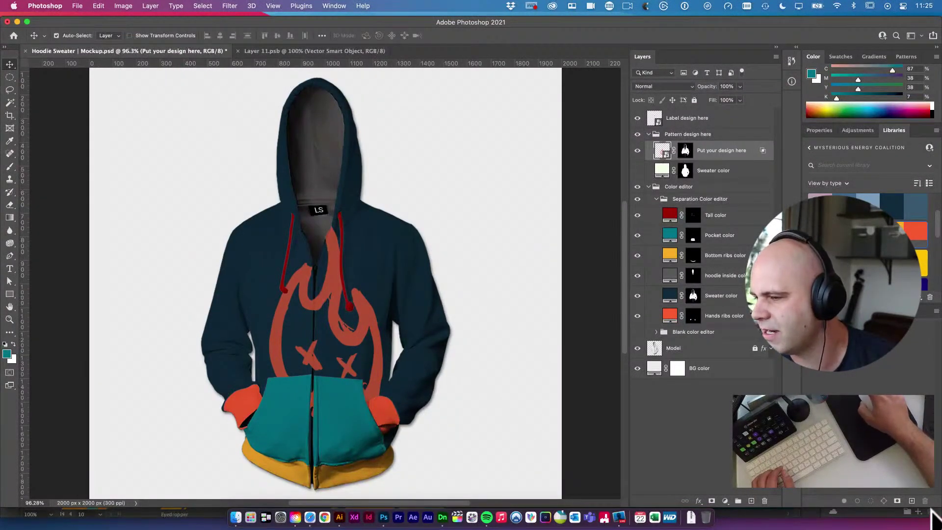
Move the Photoshop window to the screen's upper-left corner and resize it so the Illustrator artwork shows beside it
{"action": "left_click_drag", "start_coordinate": [2, 18], "coordinate": [254, 49]}
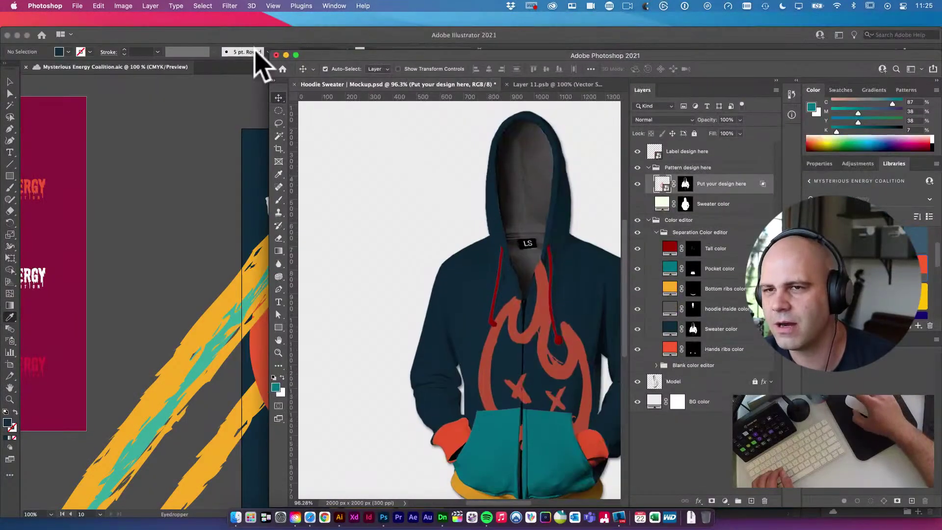
{"action": "left_click_drag", "start_coordinate": [461, 55], "coordinate": [192, 17]}
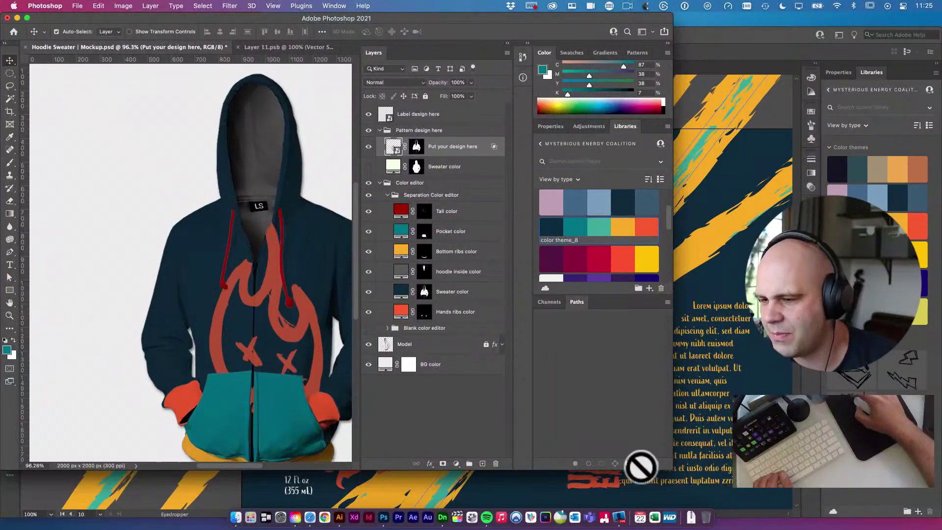
{"action": "left_click_drag", "start_coordinate": [664, 466], "coordinate": [665, 488]}
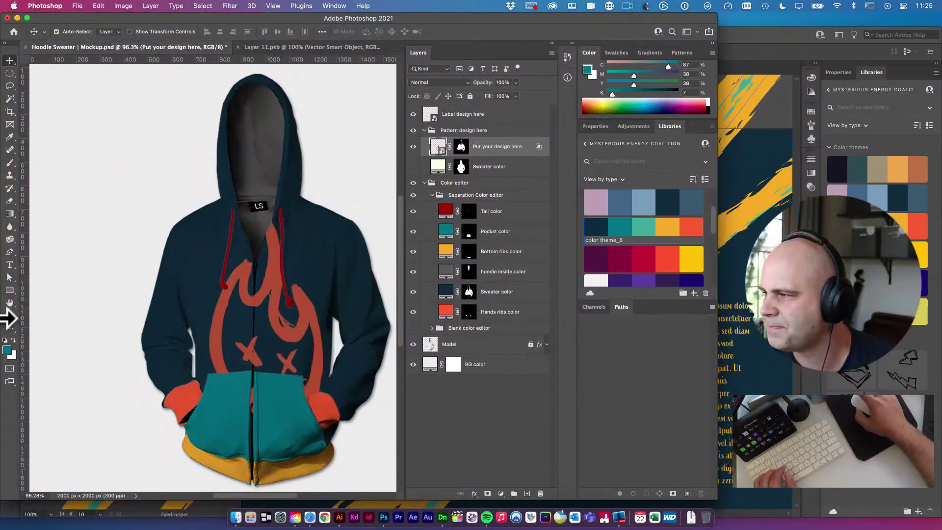
Select the hoodie's neck label and open the contents of the Label design here Smart Object
{"action": "left_click", "coordinate": [321, 219]}
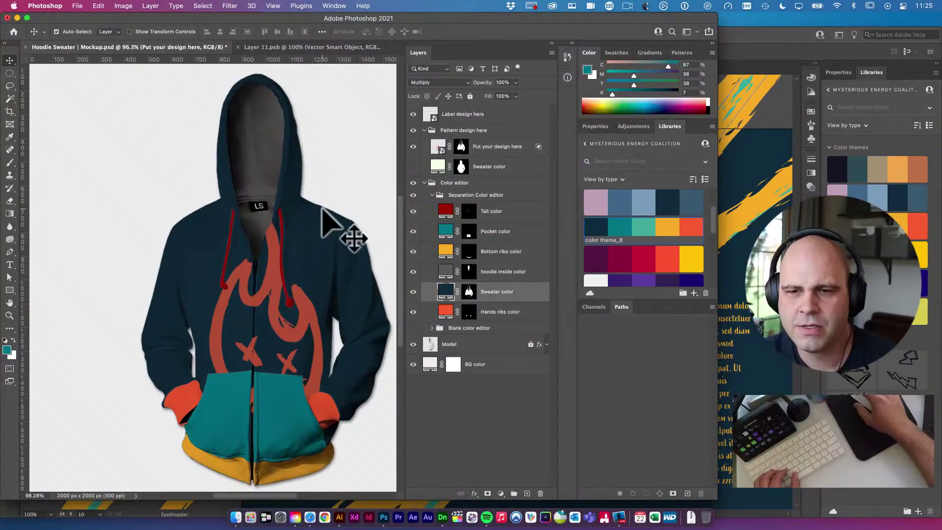
{"action": "left_click", "coordinate": [261, 206]}
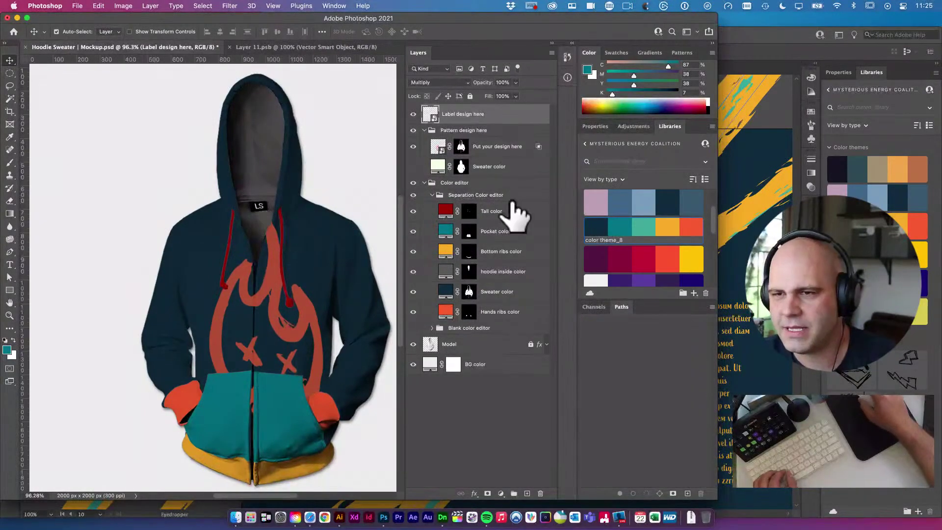
{"action": "double_click", "coordinate": [431, 114]}
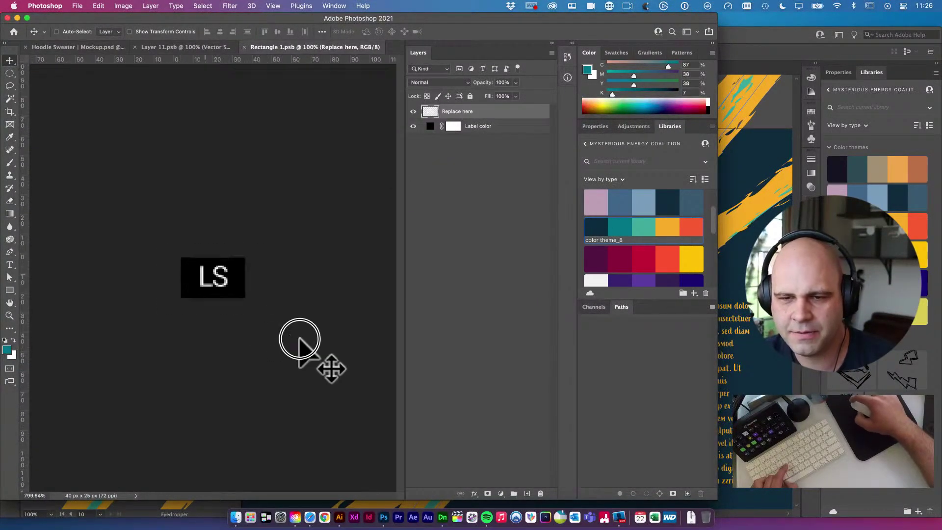
{"action": "left_click", "coordinate": [309, 517]}
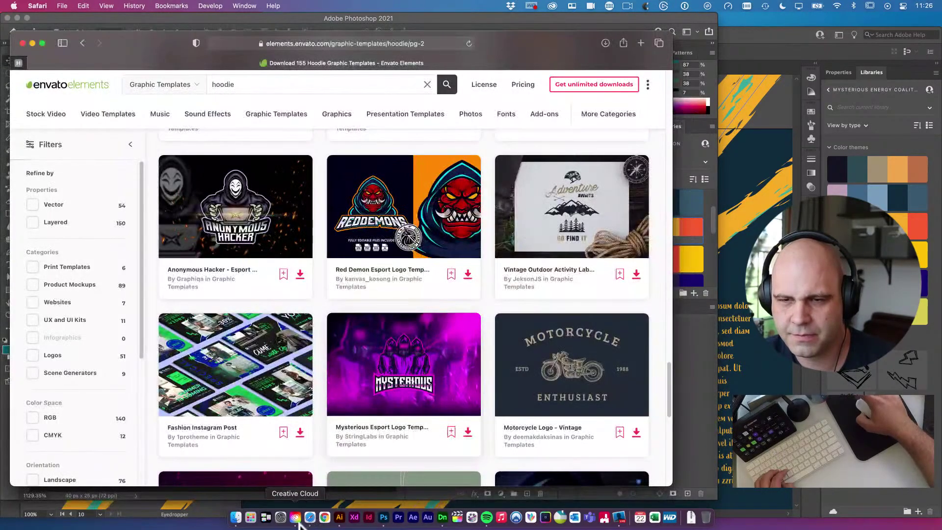
Copy the white Mysterious Energy Coalition logo from the Illustrator artwork and switch back to Photoshop
{"action": "left_click", "coordinate": [295, 518]}
{"action": "left_click", "coordinate": [339, 518]}
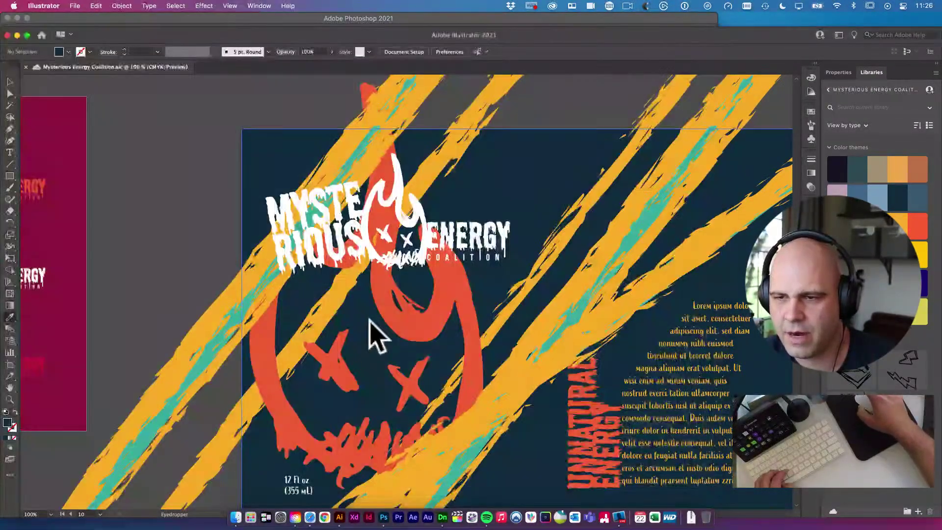
{"action": "left_click", "coordinate": [368, 249], "text": "super"}
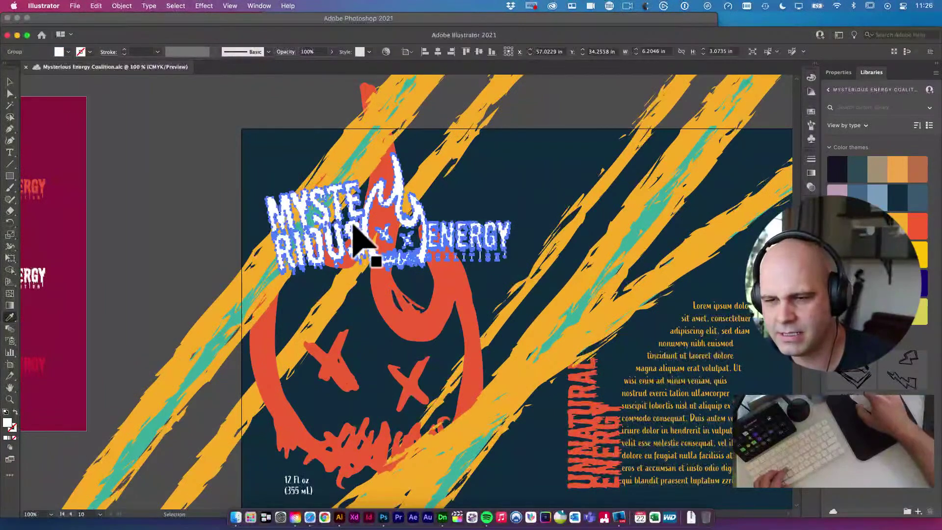
{"action": "left_click", "coordinate": [385, 518]}
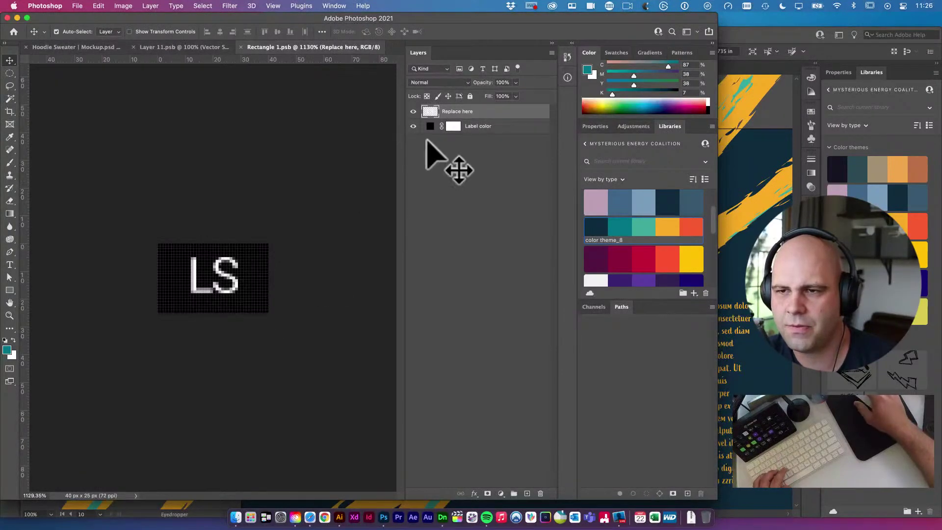
Paste the logo as a Smart Object into the label's Rectangle 1.psb and hide the Replace here layer with the LS text
{"action": "key", "text": "super+v"}
{"action": "left_click", "coordinate": [363, 205]}
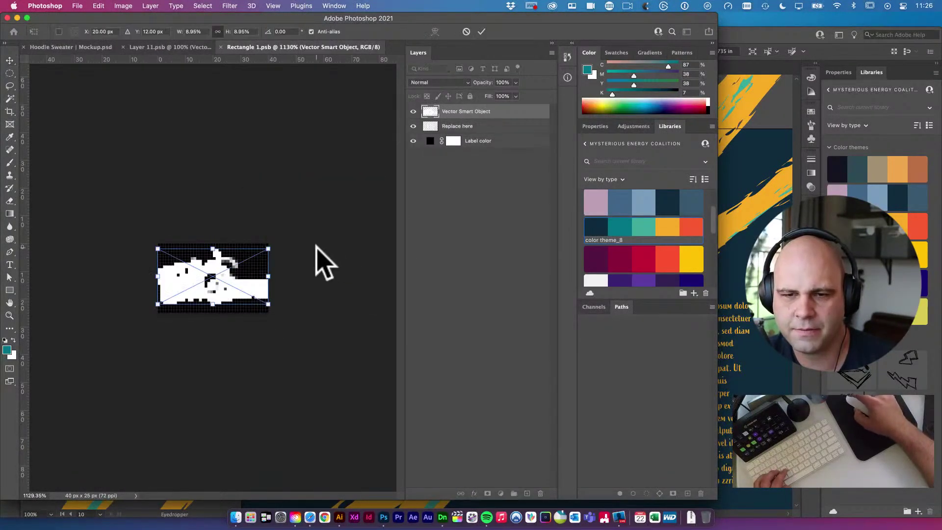
{"action": "key", "text": "Return"}
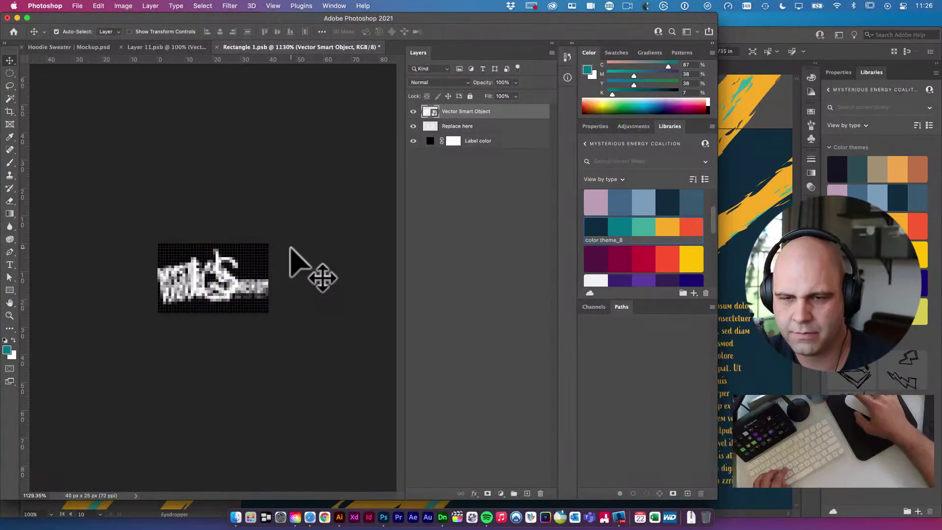
{"action": "left_click", "coordinate": [478, 128]}
{"action": "left_click", "coordinate": [413, 126]}
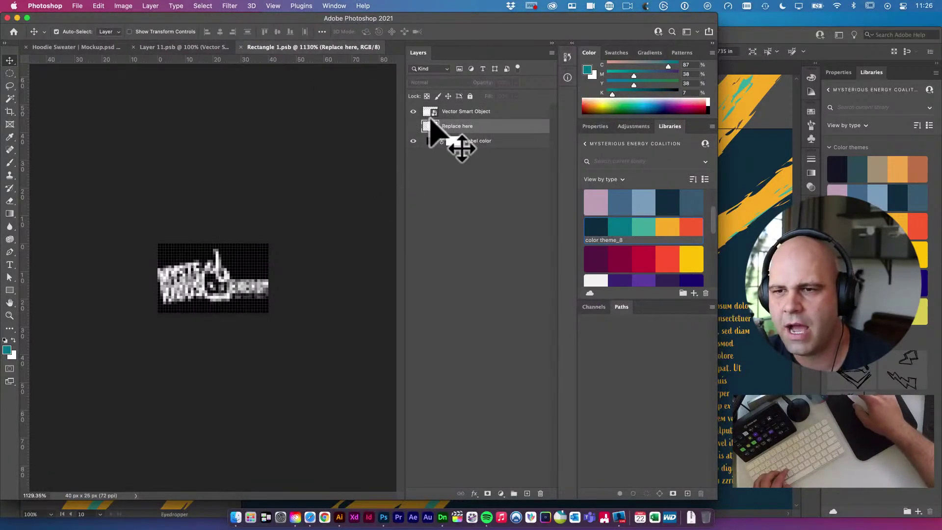
Scale the pasted logo down slightly inside the label, then save and close Rectangle 1.psb to update the hoodie mockup
{"action": "left_click", "coordinate": [455, 111]}
{"action": "scroll", "coordinate": [216, 291], "scroll_direction": "up", "scroll_amount": 1}
{"action": "key", "text": "super+t"}
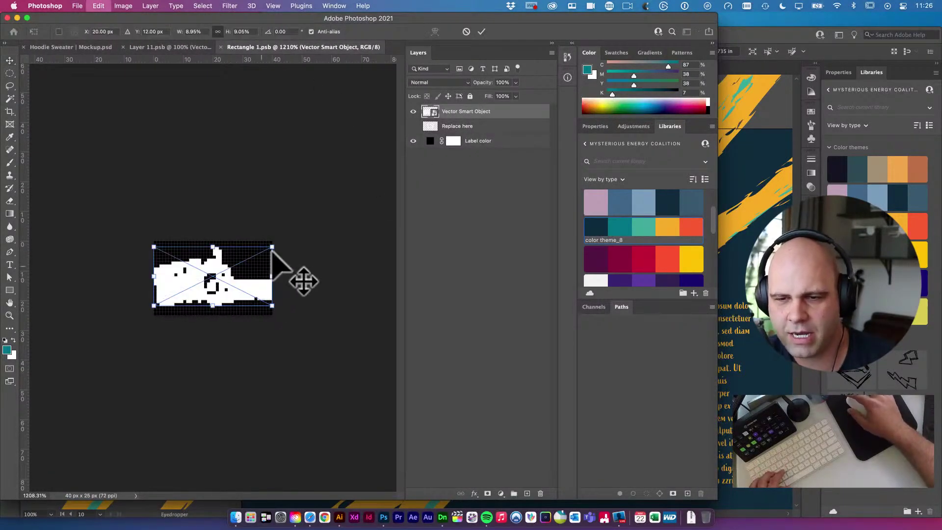
{"action": "left_click_drag", "start_coordinate": [271, 247], "coordinate": [269, 249]}
{"action": "key", "text": "Return"}
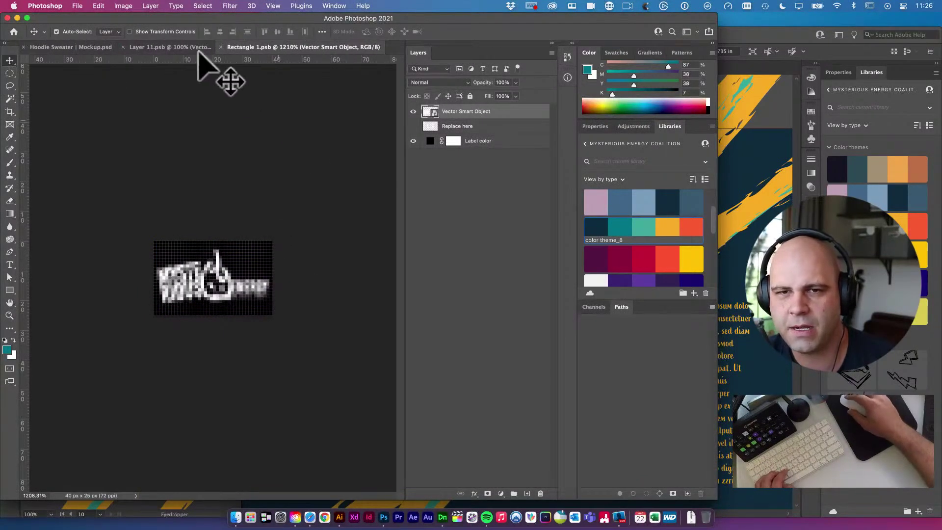
{"action": "left_click", "coordinate": [222, 47]}
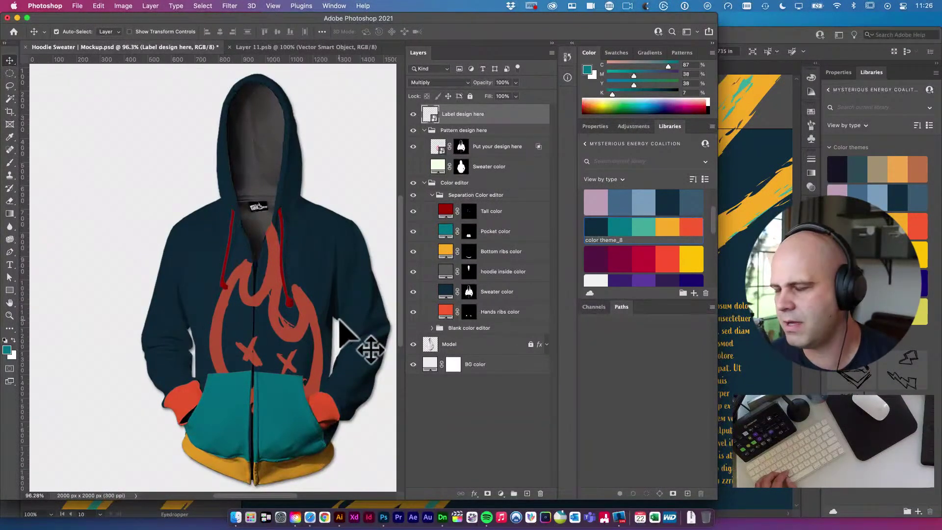
Set the Put your design here layer's Underlying Layer range under Blend If to 27 for shadows and 255 for highlights
{"action": "left_click", "coordinate": [261, 281]}
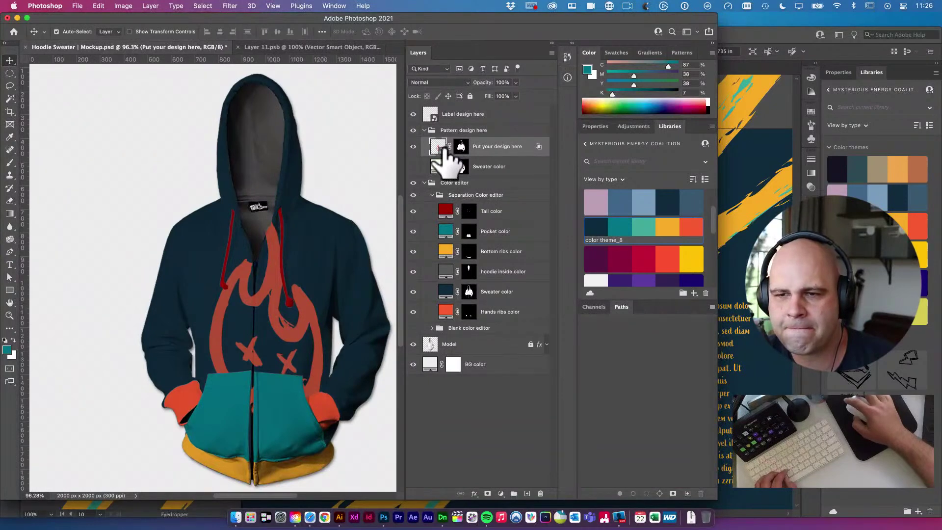
{"action": "double_click", "coordinate": [531, 149]}
{"action": "left_click_drag", "start_coordinate": [420, 241], "coordinate": [451, 241]}
{"action": "left_click_drag", "start_coordinate": [372, 67], "coordinate": [628, 65]}
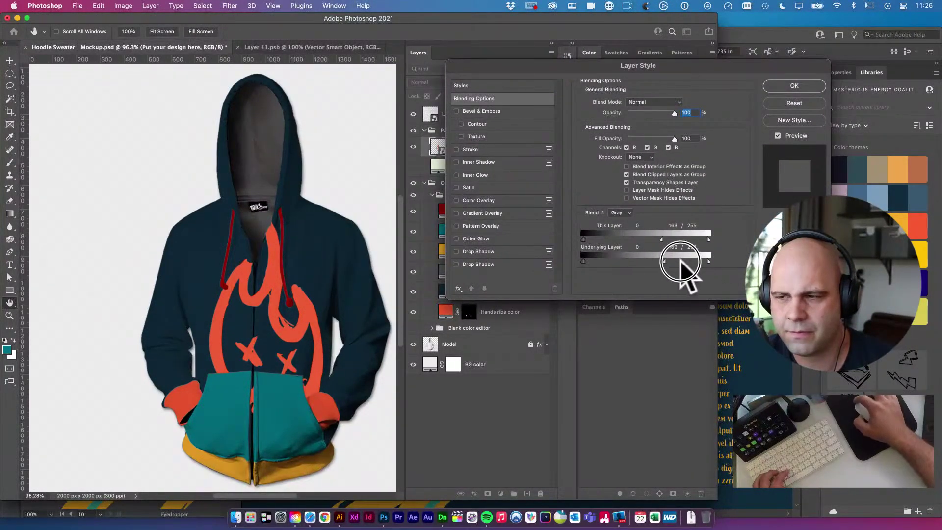
{"action": "mouse_move", "coordinate": [583, 262]}
{"action": "left_mouse_down"}
{"action": "mouse_move", "coordinate": [610, 261]}
{"action": "mouse_move", "coordinate": [582, 260]}
{"action": "mouse_move", "coordinate": [598, 261]}
{"action": "left_mouse_up"}
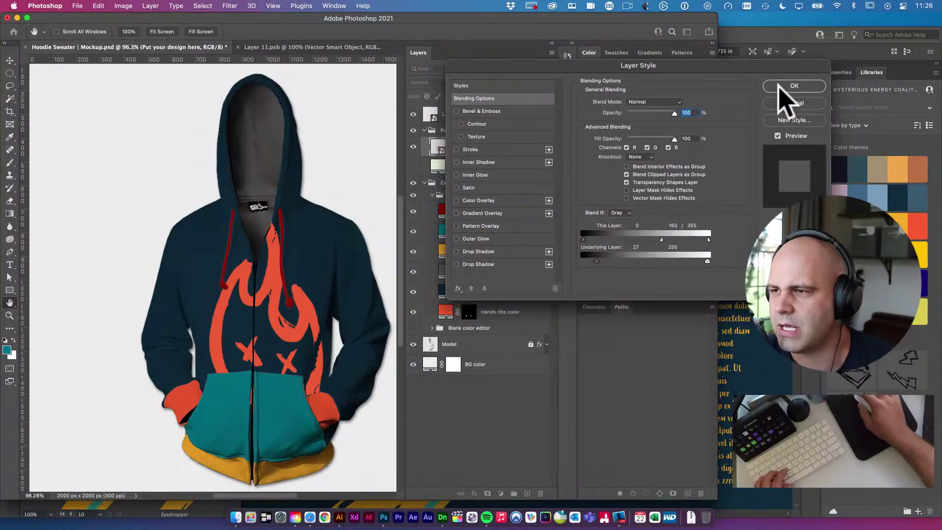
{"action": "left_click", "coordinate": [779, 87]}
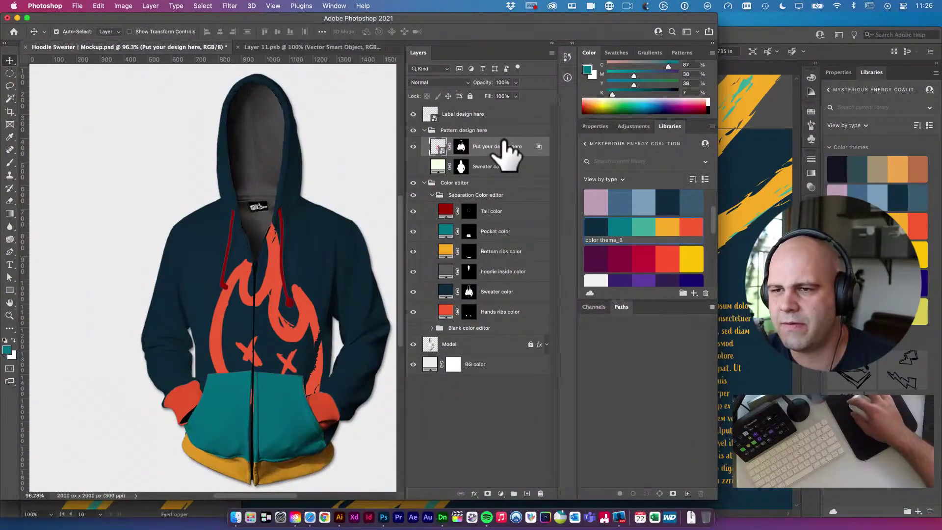
Split the Underlying Layer shadow limit under Blend If for the Put your design here layer to smooth the flame's edges
{"action": "double_click", "coordinate": [506, 147]}
{"action": "mouse_move", "coordinate": [631, 86]}
{"action": "left_mouse_down"}
{"action": "mouse_move", "coordinate": [633, 63]}
{"action": "mouse_move", "coordinate": [631, 88]}
{"action": "left_mouse_up"}
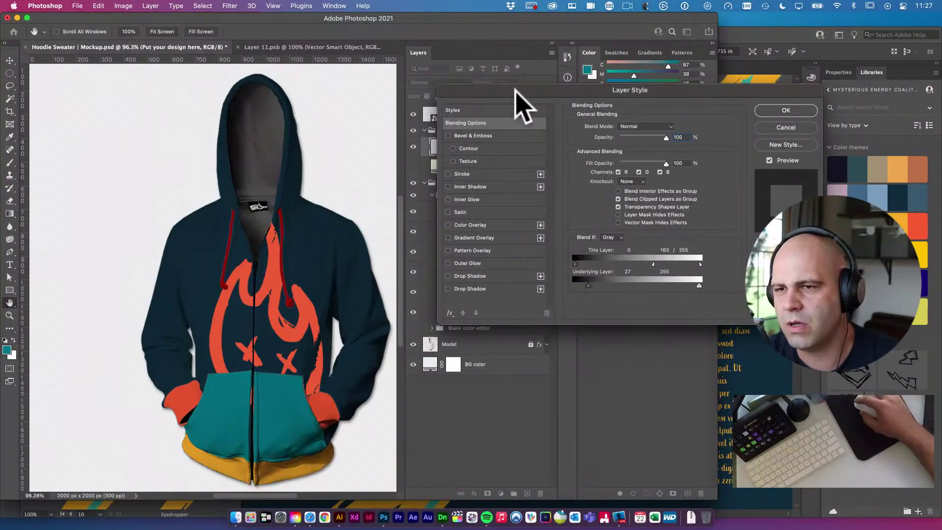
{"action": "left_click_drag", "start_coordinate": [516, 90], "coordinate": [643, 72]}
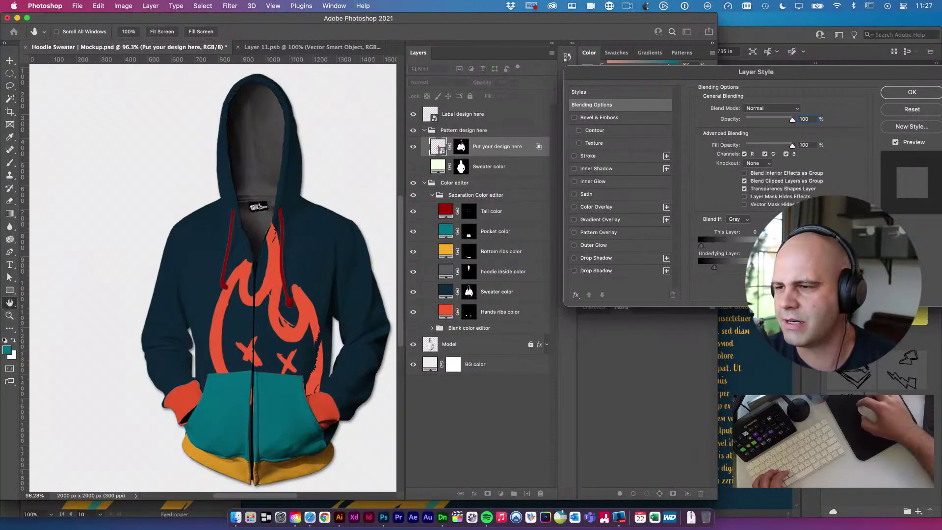
{"action": "mouse_move", "coordinate": [718, 270]}
{"action": "left_mouse_down"}
{"action": "mouse_move", "coordinate": [736, 275]}
{"action": "mouse_move", "coordinate": [714, 271]}
{"action": "left_mouse_up"}
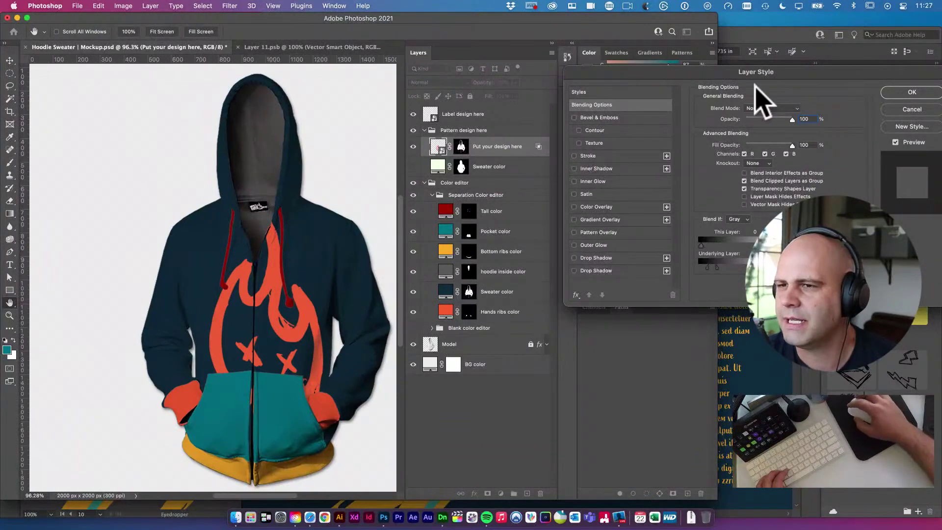
Lower the Put your design here layer's opacity to 75% and apply the layer style
{"action": "left_click", "coordinate": [792, 119]}
{"action": "left_click_drag", "start_coordinate": [791, 119], "coordinate": [779, 120]}
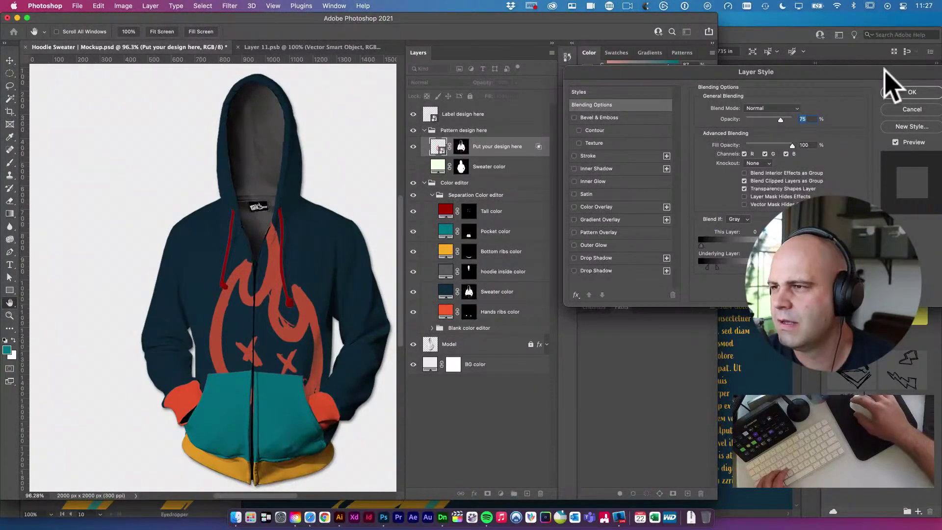
{"action": "left_click", "coordinate": [908, 91]}
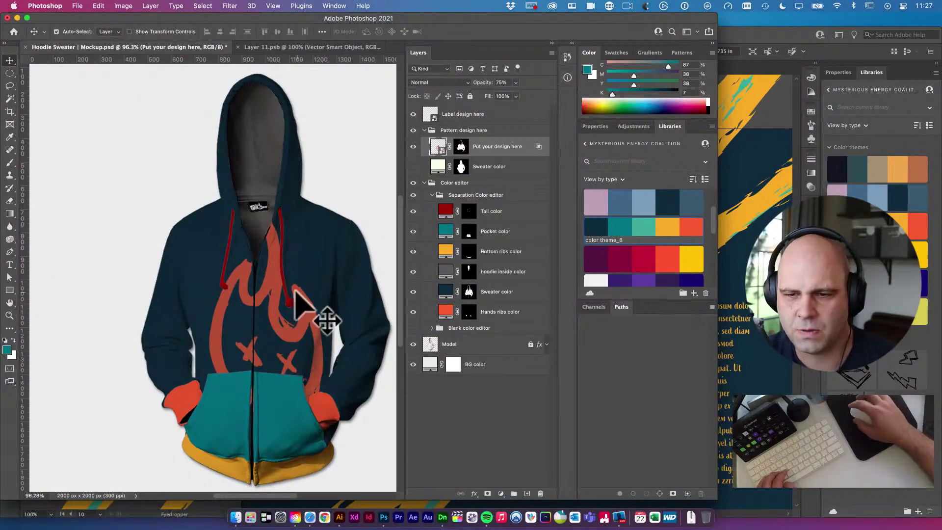
Identify the drawstring layer by toggling its visibility and fill Tall color with the amber swatch from color theme_8
{"action": "left_click", "coordinate": [309, 319]}
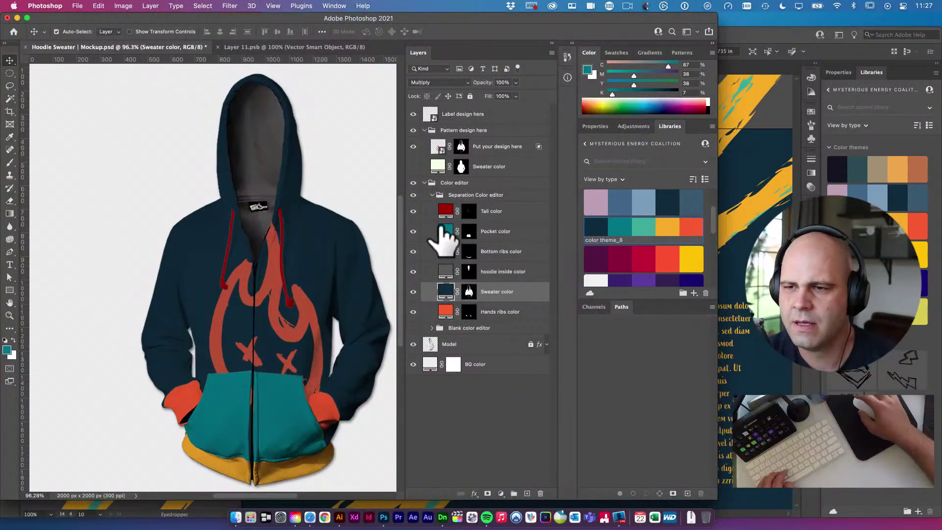
{"action": "left_click", "coordinate": [451, 215]}
{"action": "left_click", "coordinate": [413, 210]}
{"action": "left_click", "coordinate": [413, 211]}
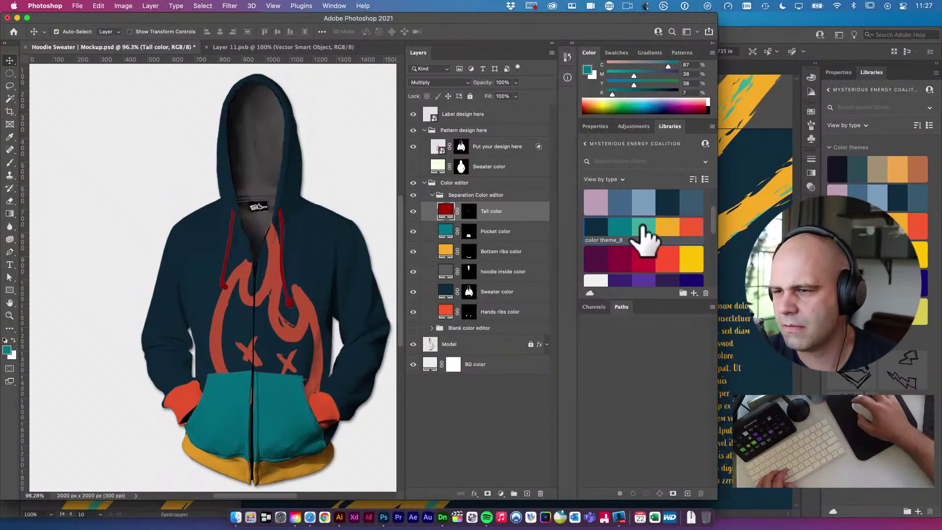
{"action": "left_click", "coordinate": [667, 226]}
{"action": "key", "text": "alt+BackSpace"}
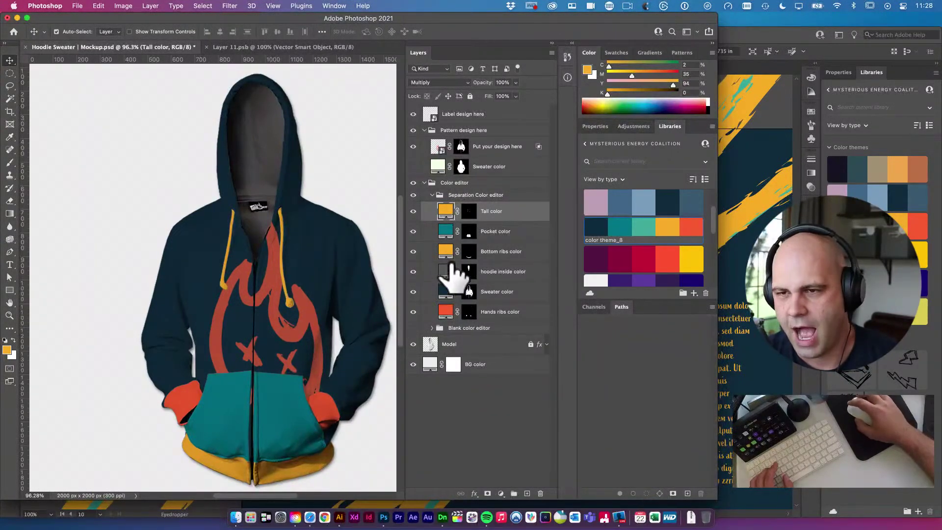
Start a Save As of the hoodie mockup and choose the excercise files folder inside 21-5-22 Behance Live
{"action": "left_click", "coordinate": [273, 267], "text": "super"}
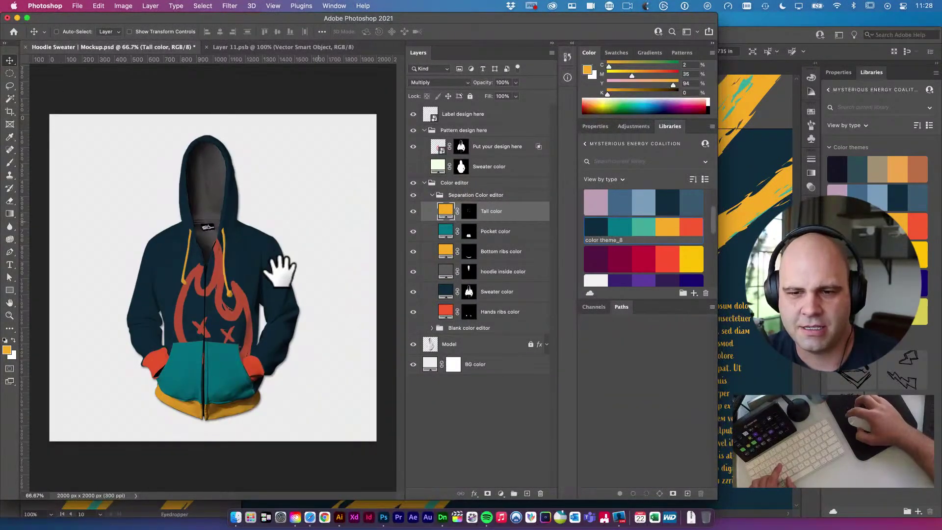
{"action": "key", "text": "ctrl+s"}
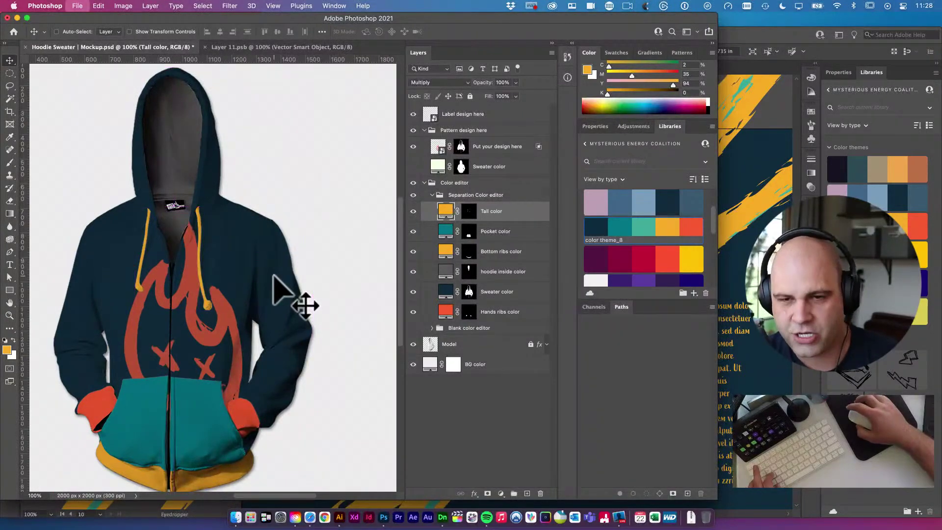
{"action": "key", "text": "super+shift+s"}
{"action": "left_click", "coordinate": [240, 175]}
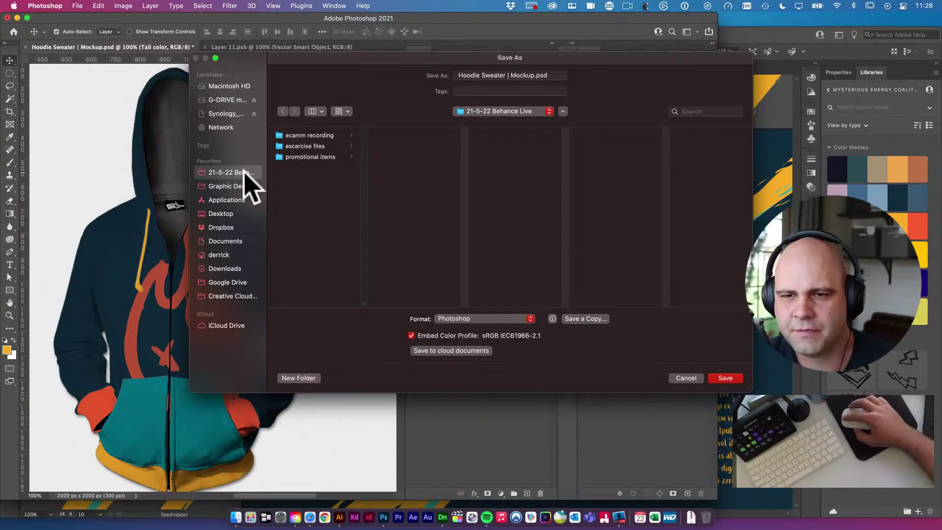
{"action": "left_click", "coordinate": [311, 146]}
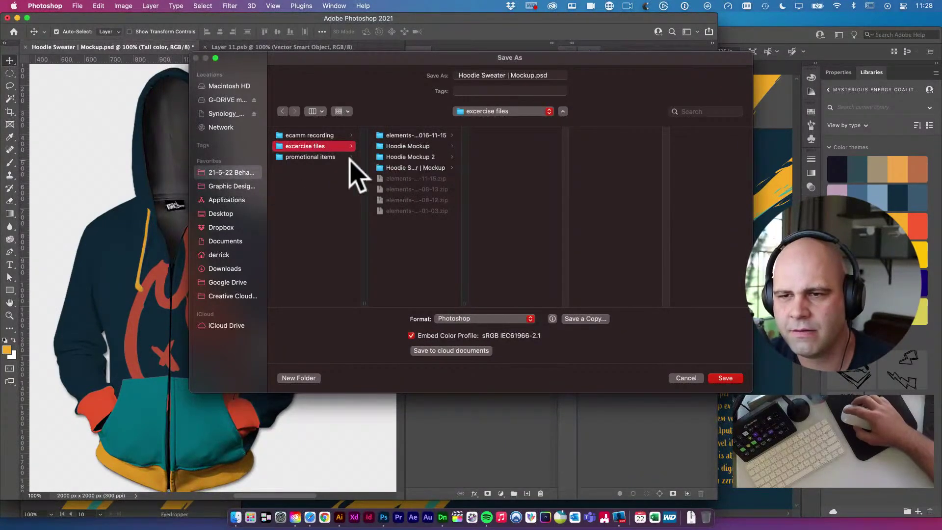
Create a new personal mockups folder in excercise files and save Hoodie Sweater | Mockup.psd there with Maximize Compatibility on
{"action": "left_click", "coordinate": [534, 76]}
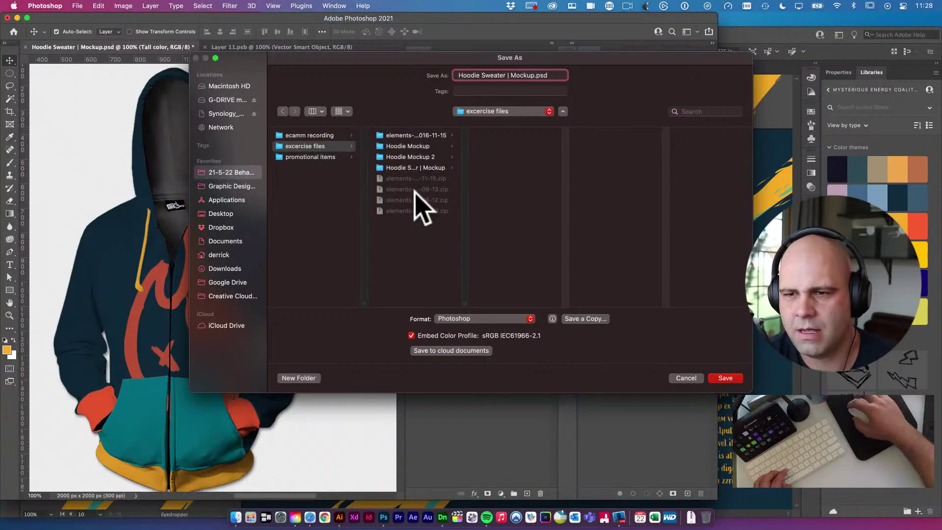
{"action": "left_click", "coordinate": [405, 278]}
{"action": "left_click", "coordinate": [318, 378]}
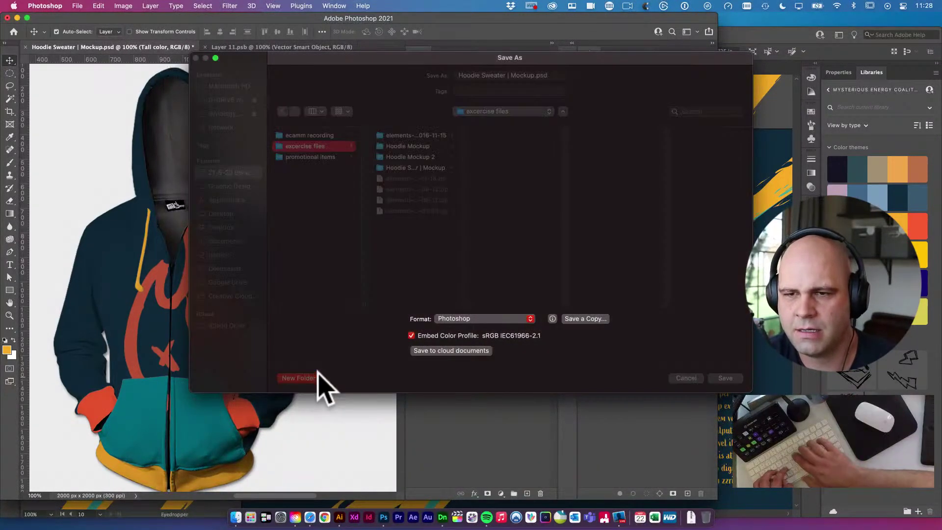
{"action": "type", "text": "Derrick's Mockups"}
{"action": "key", "text": "Return"}
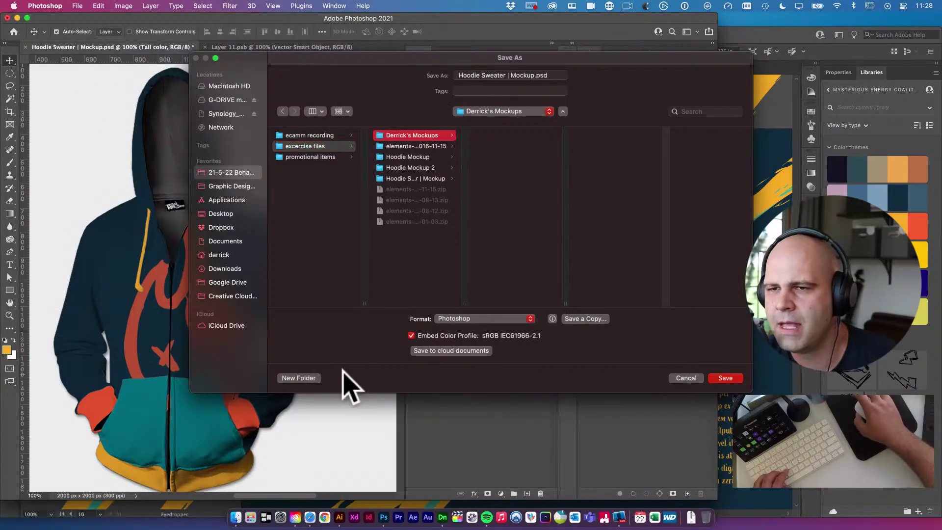
{"action": "key", "text": "Return"}
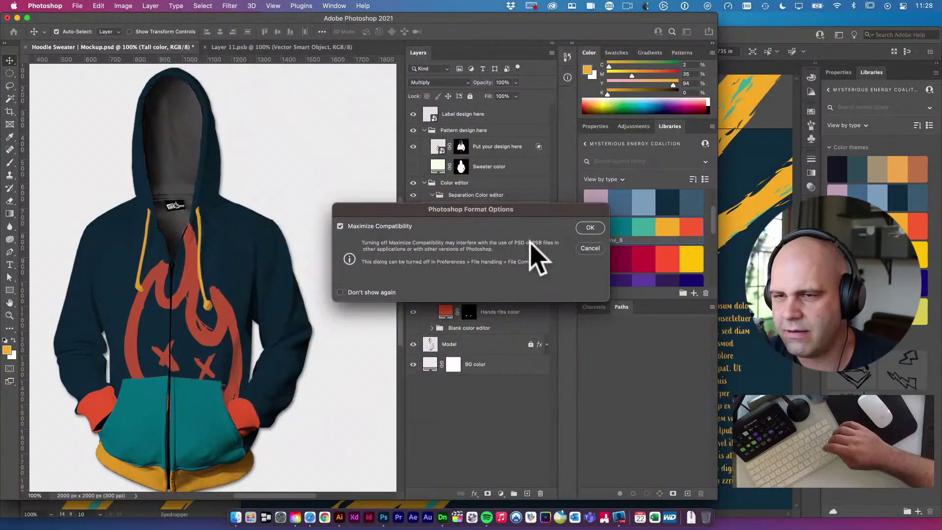
{"action": "left_click", "coordinate": [589, 228]}
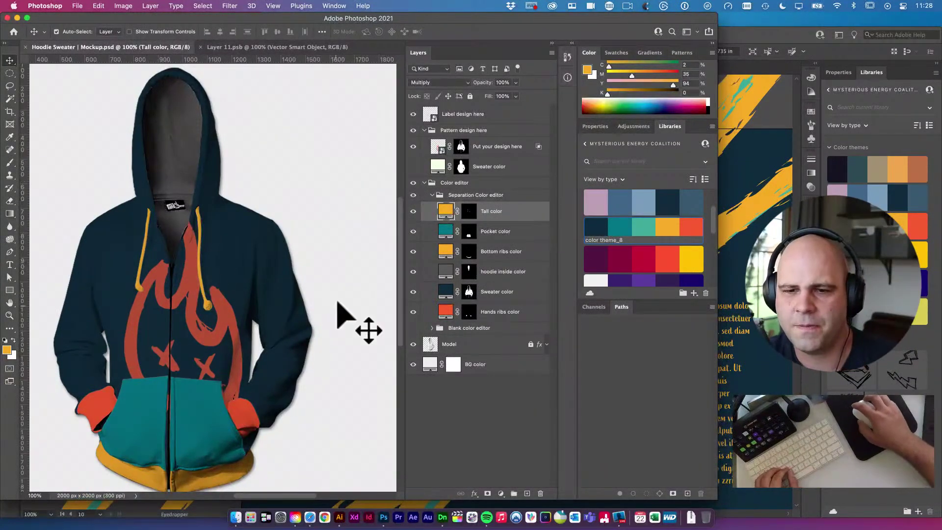
{"action": "left_click", "coordinate": [234, 286], "text": "alt+super"}
{"action": "left_click", "coordinate": [201, 292], "text": "super"}
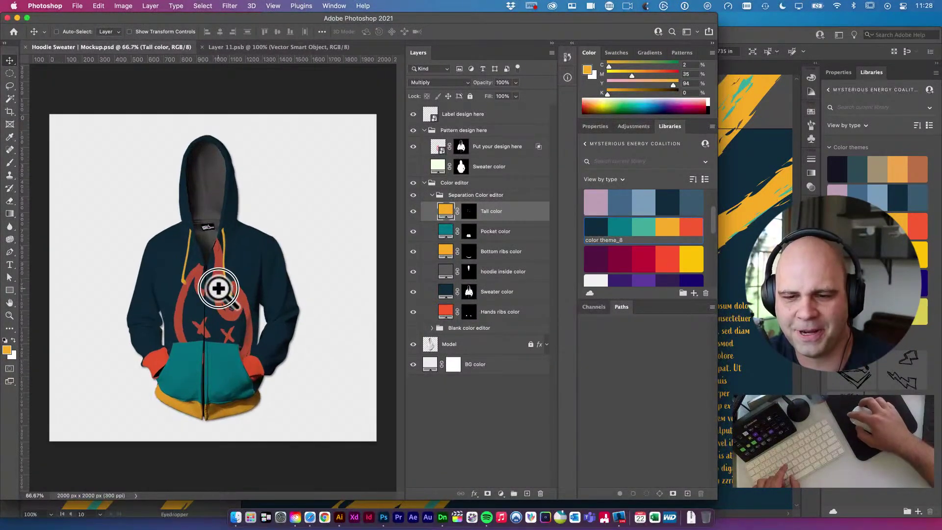
{"action": "key", "text": "super+minus"}
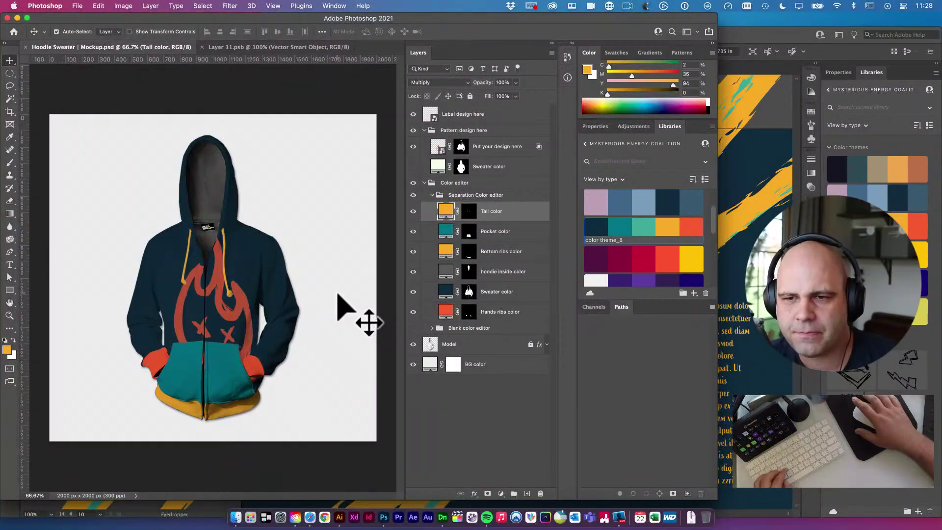
Select the BG color layer, switch to Illustrator and copy the diagonal amber and teal brush stroke from the can label artwork
{"action": "left_click", "coordinate": [453, 364]}
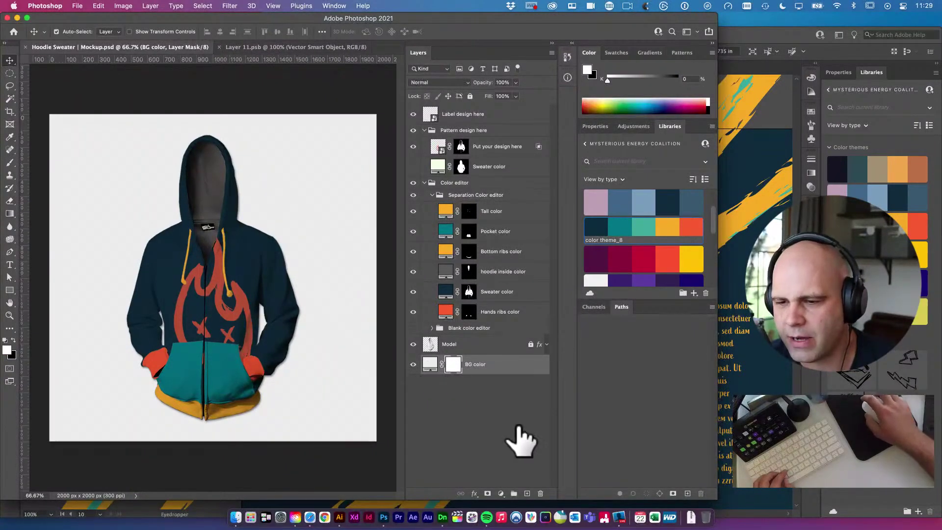
{"action": "left_click", "coordinate": [339, 517]}
{"action": "left_click_drag", "start_coordinate": [454, 376], "coordinate": [354, 368]}
{"action": "left_click", "coordinate": [488, 290], "text": "alt+super"}
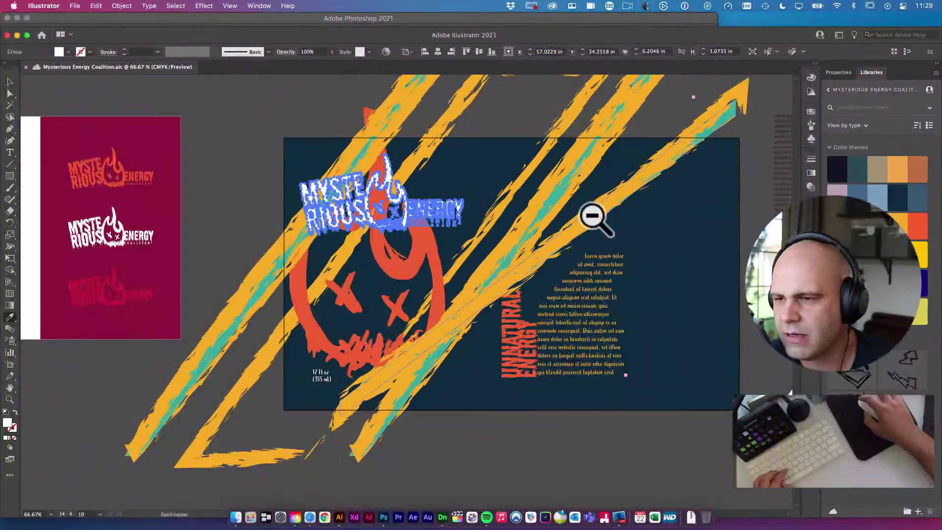
{"action": "key", "text": "v"}
{"action": "key", "text": "super+shift+a"}
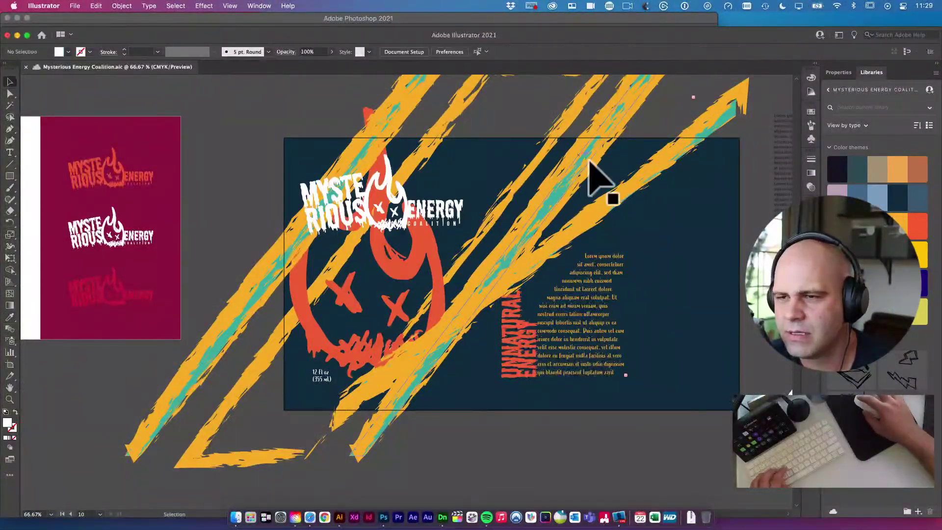
{"action": "left_click", "coordinate": [625, 202]}
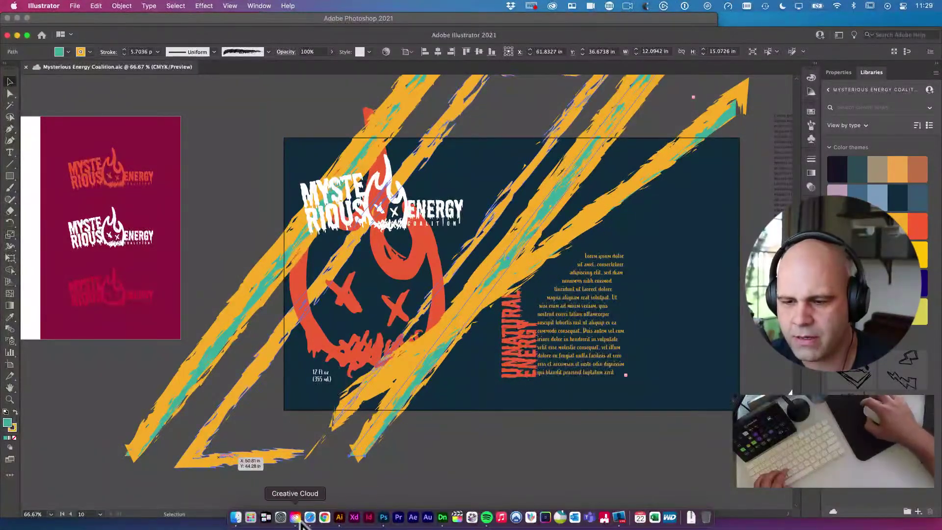
Switch to Photoshop, paste the brush stroke as a Smart Object above BG color and enlarge it to span the canvas corner to corner
{"action": "left_click", "coordinate": [383, 517]}
{"action": "key", "text": "super+v"}
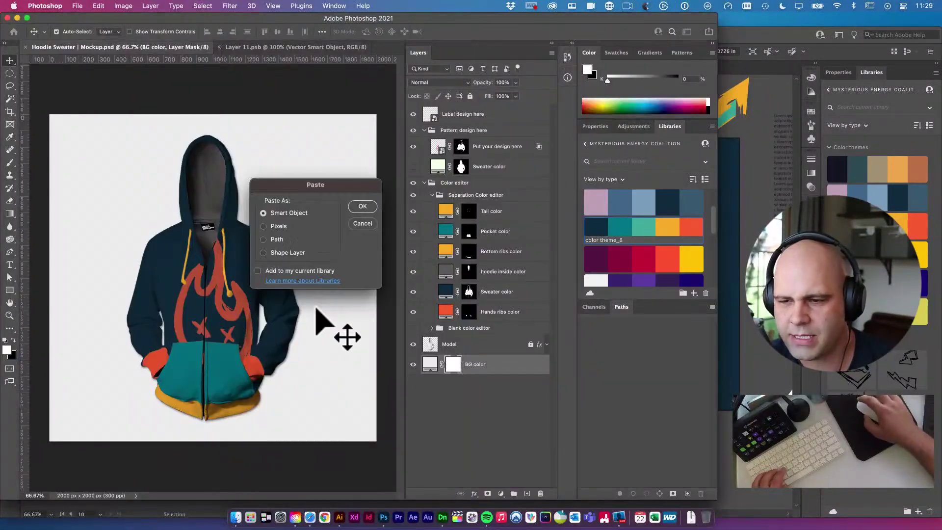
{"action": "left_click", "coordinate": [363, 206]}
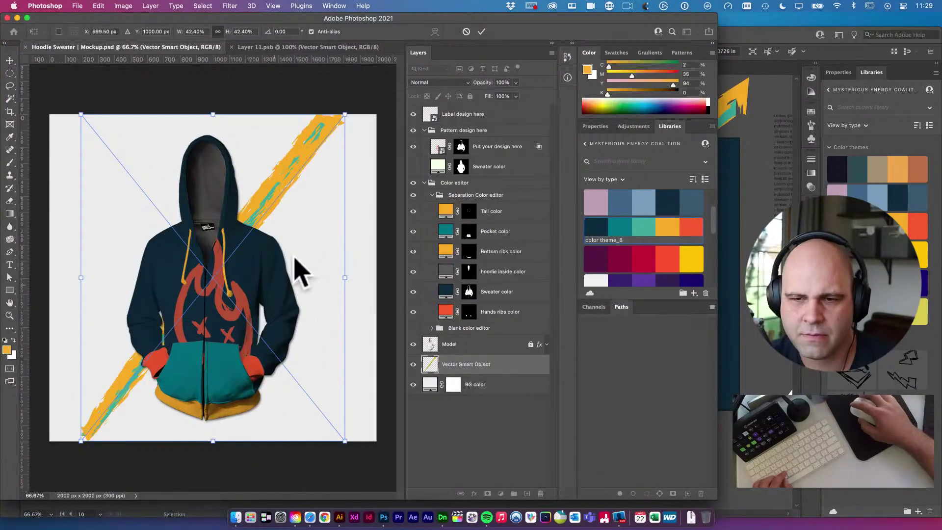
{"action": "key", "text": "super+minus"}
{"action": "left_click_drag", "start_coordinate": [280, 196], "coordinate": [332, 164]}
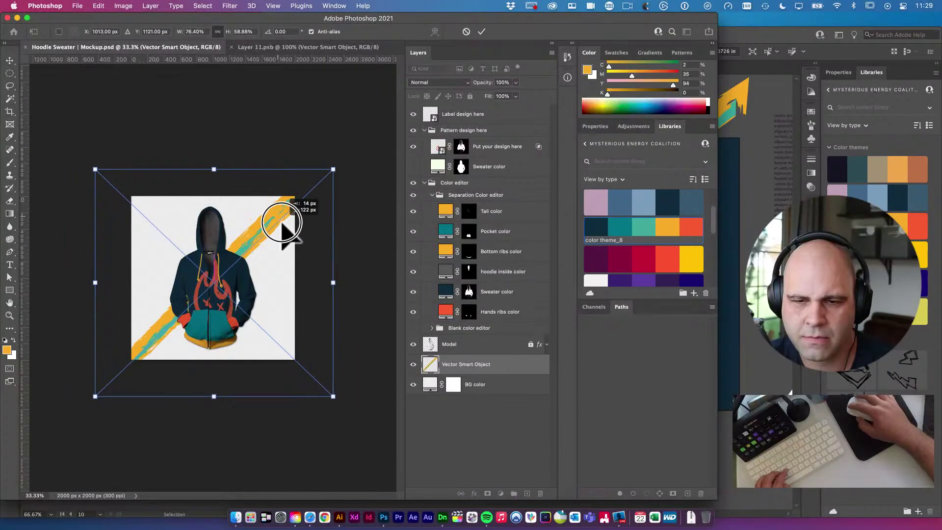
{"action": "key", "text": "Return"}
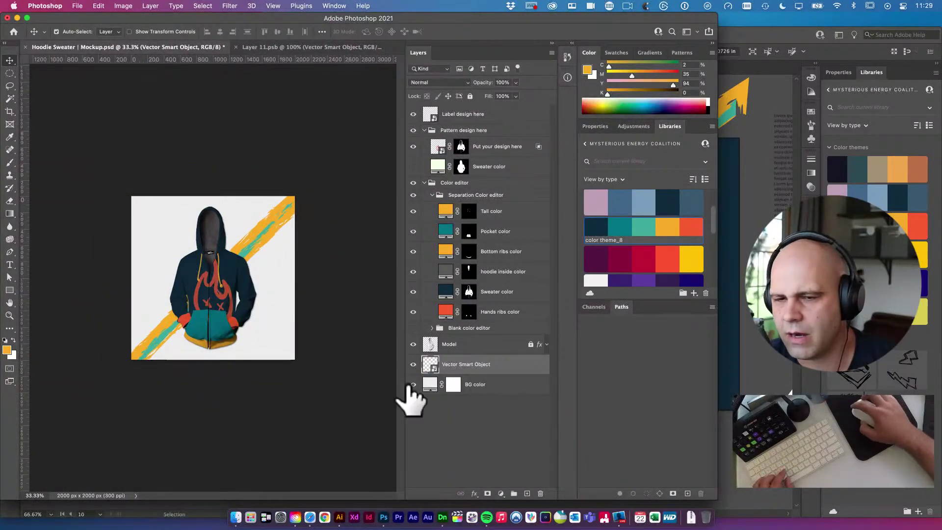
{"action": "left_click", "coordinate": [270, 315]}
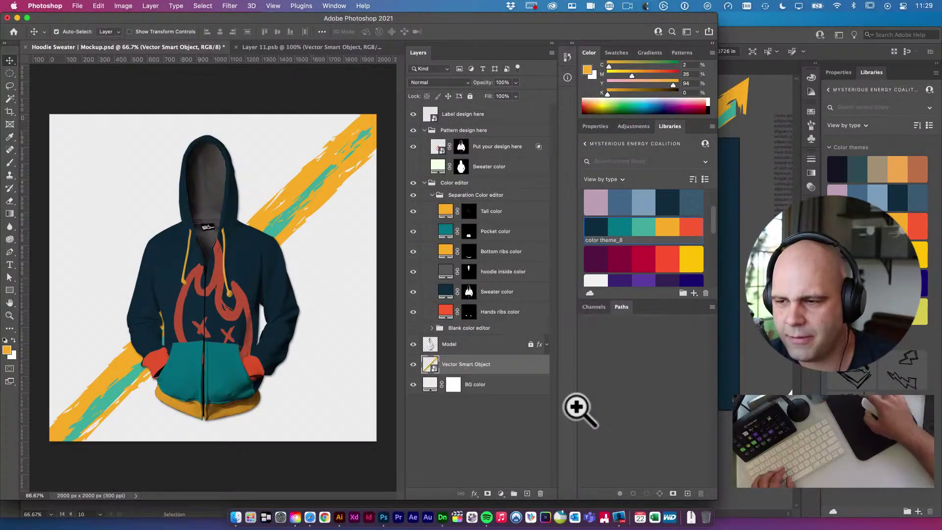
Set the Pen tool to Shape mode with the dark navy from color theme_8 as its fill
{"action": "key", "text": "p"}
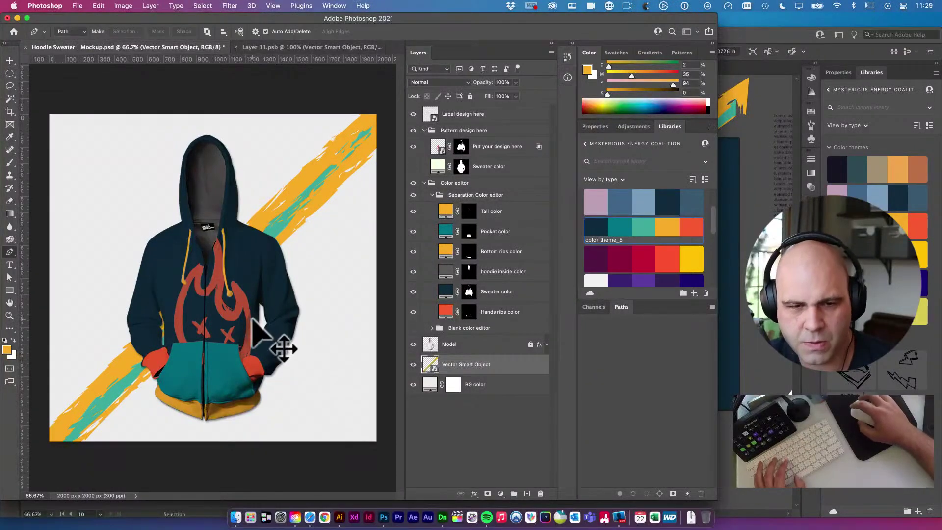
{"action": "left_click", "coordinate": [72, 31]}
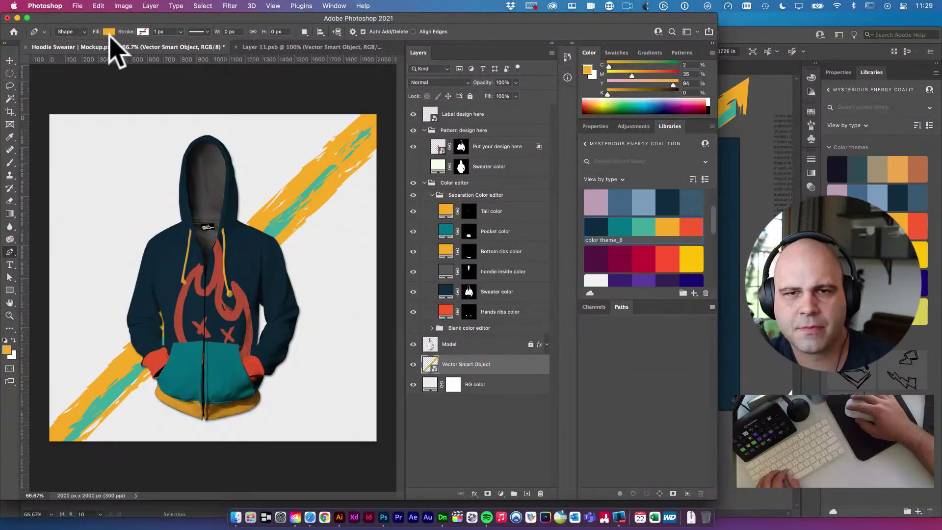
{"action": "left_click", "coordinate": [108, 32]}
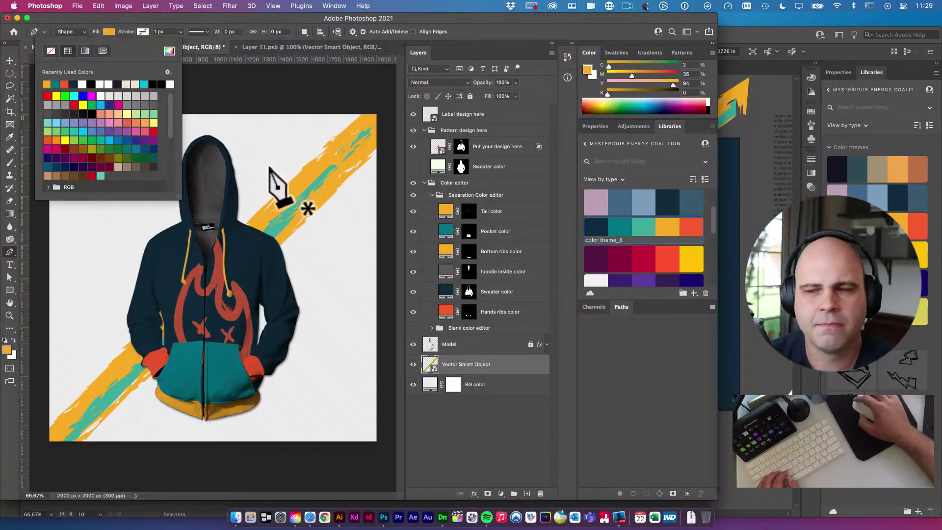
{"action": "left_click", "coordinate": [731, 387]}
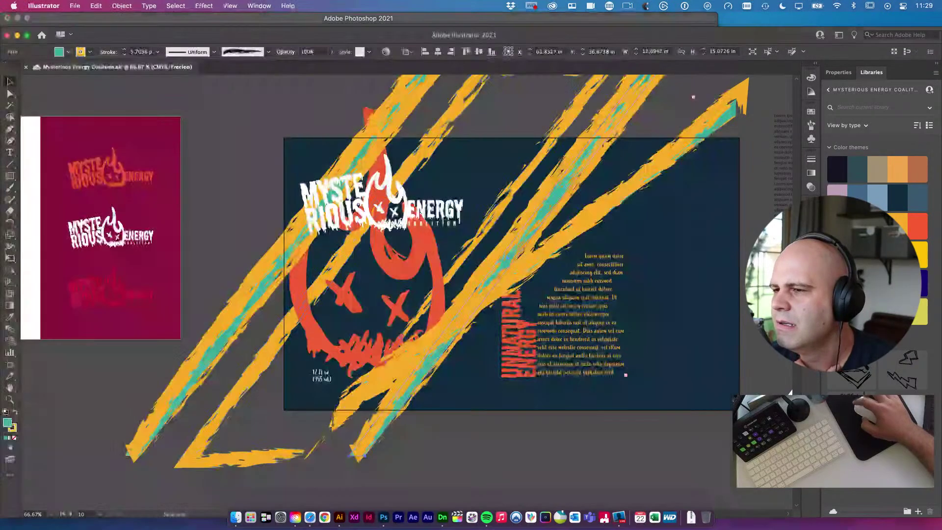
{"action": "left_click", "coordinate": [385, 521]}
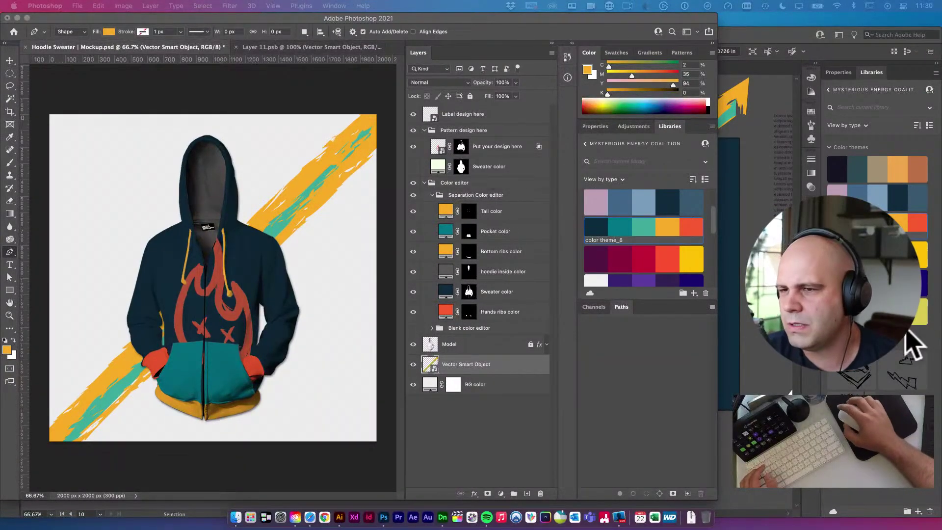
{"action": "scroll", "coordinate": [605, 220], "scroll_direction": "down", "scroll_amount": 1}
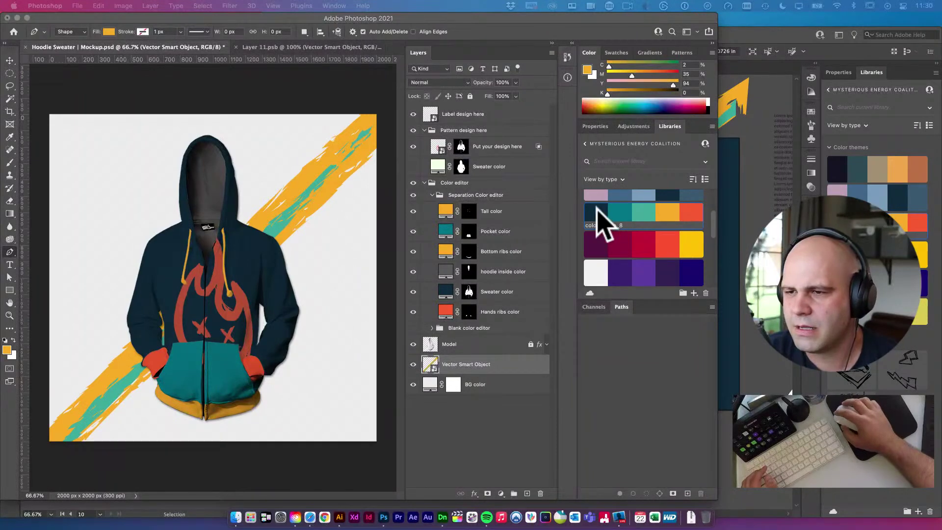
{"action": "left_click", "coordinate": [596, 210]}
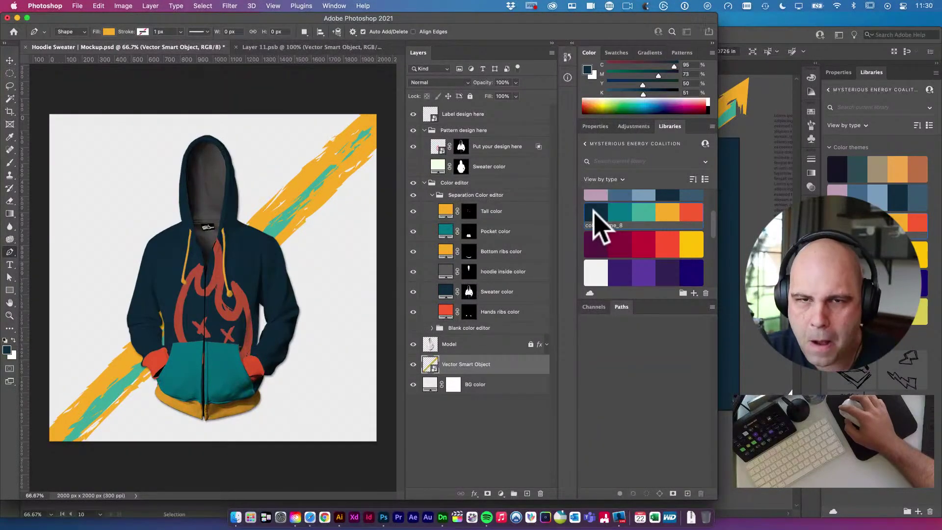
{"action": "double_click", "coordinate": [597, 210]}
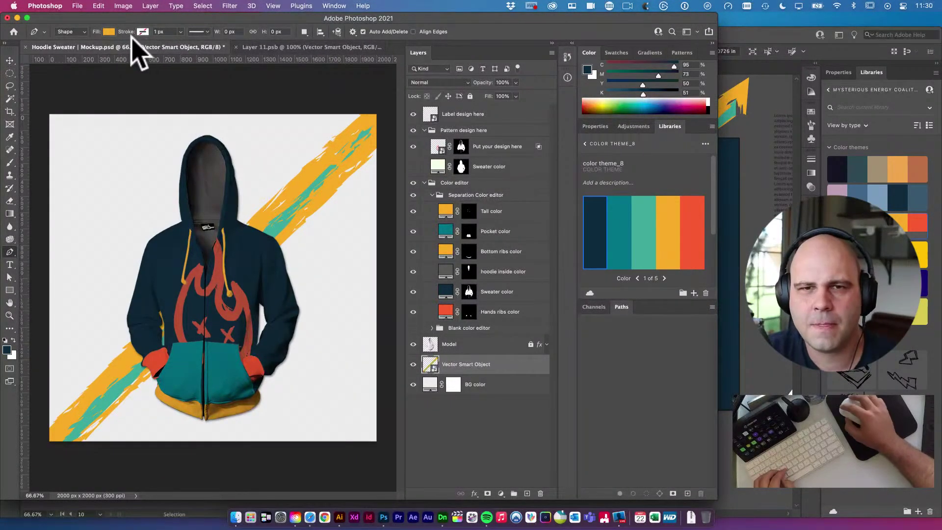
{"action": "left_click", "coordinate": [108, 32]}
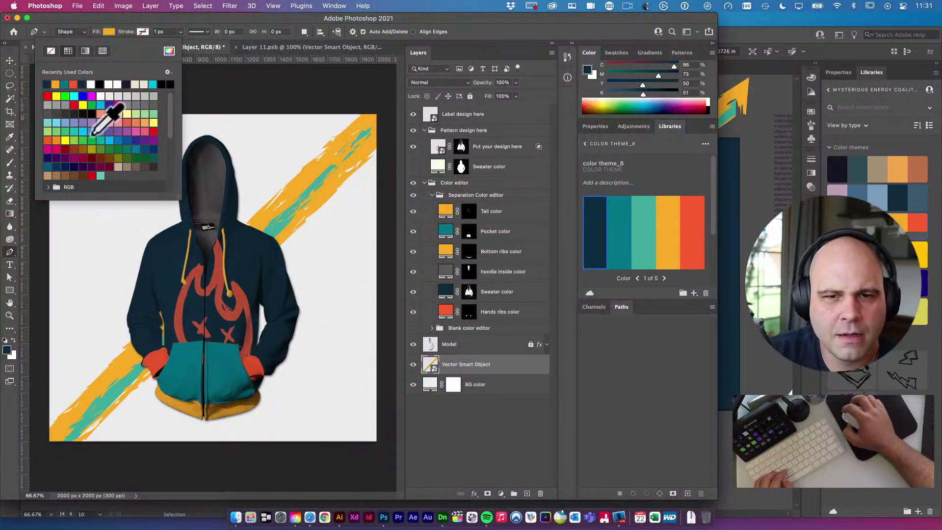
{"action": "left_click", "coordinate": [216, 21]}
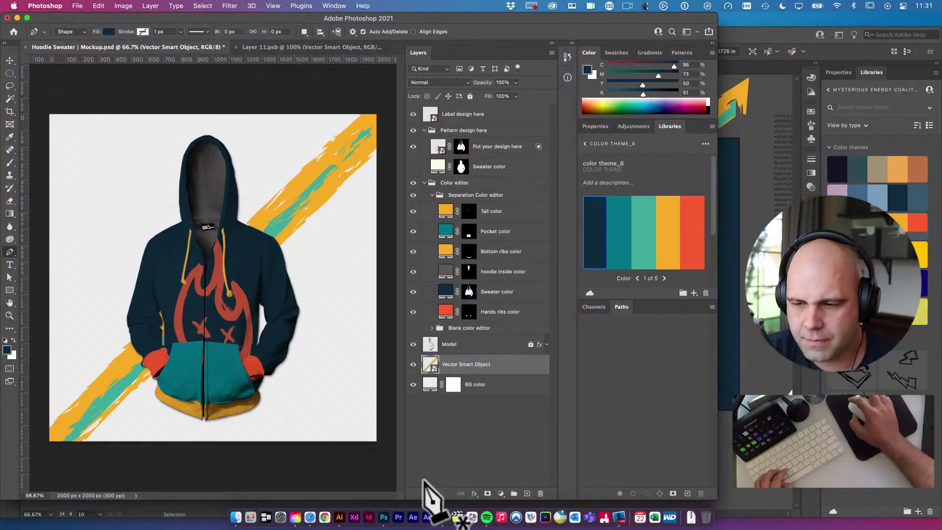
Draw a navy triangle behind the hoodie covering the canvas half below the diagonal brush stroke, and deselect the shape
{"action": "left_click", "coordinate": [55, 450]}
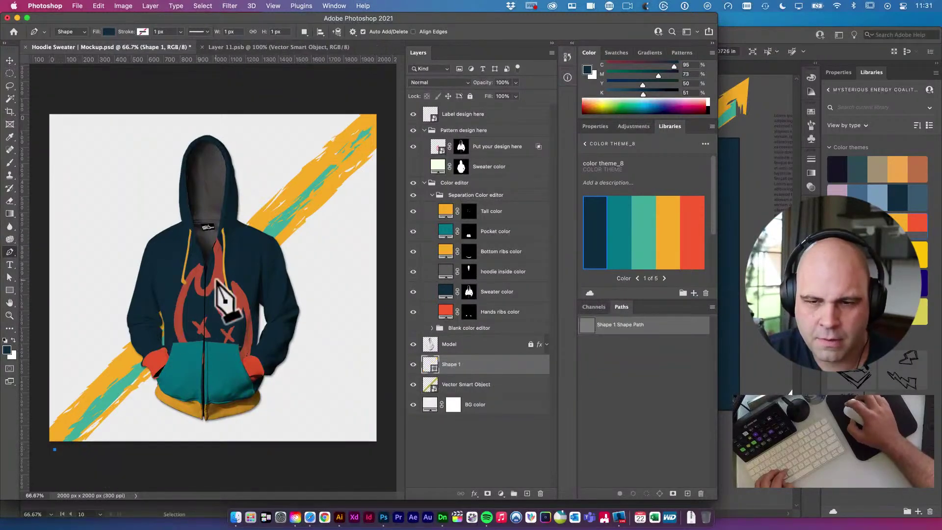
{"action": "left_click", "coordinate": [384, 118]}
{"action": "left_click", "coordinate": [383, 446]}
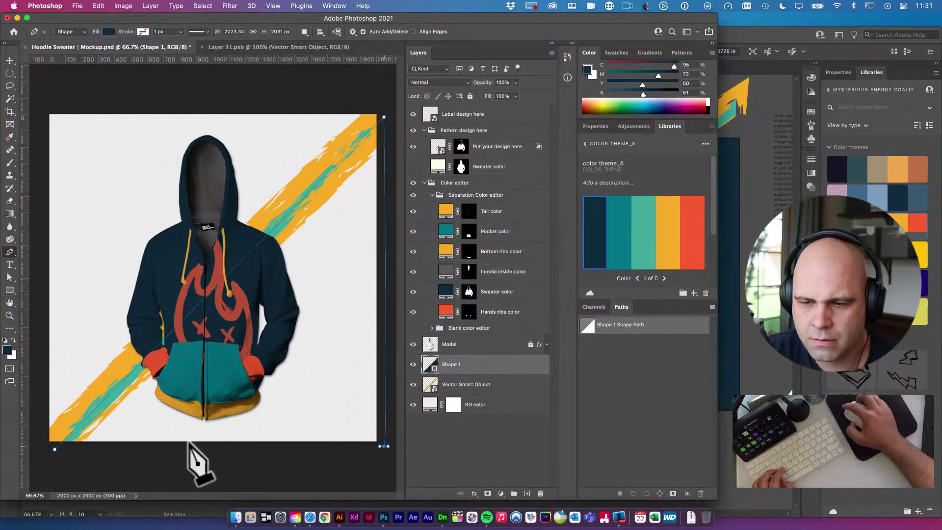
{"action": "left_click", "coordinate": [54, 450]}
{"action": "key", "text": "super+v"}
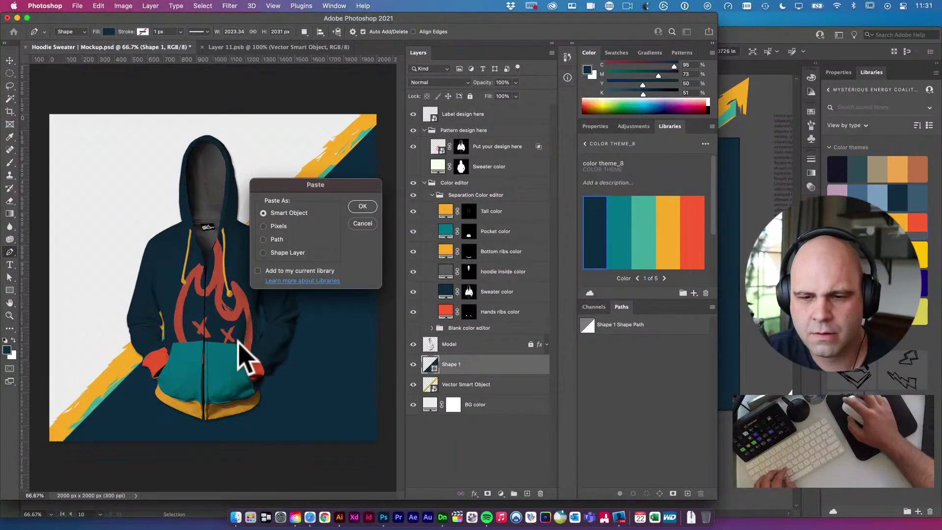
{"action": "left_click", "coordinate": [362, 223]}
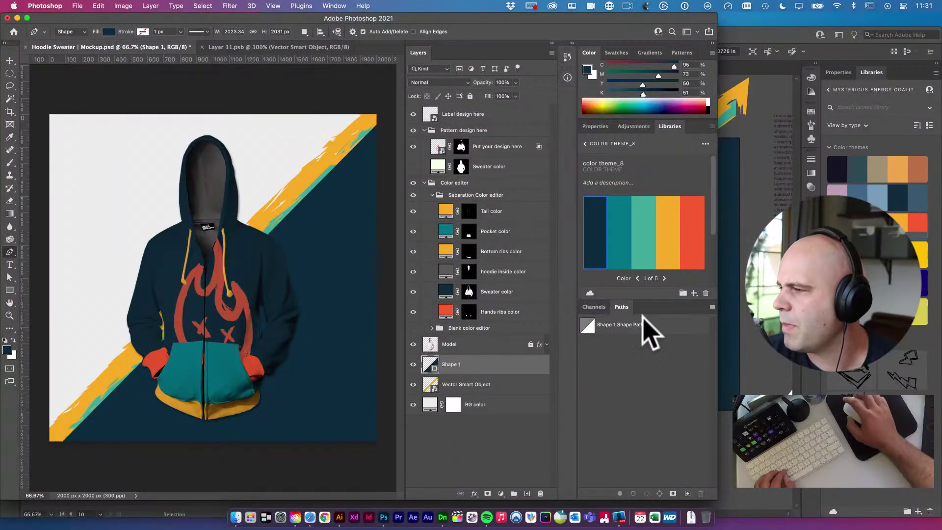
{"action": "left_click", "coordinate": [9, 60]}
{"action": "left_click", "coordinate": [54, 95]}
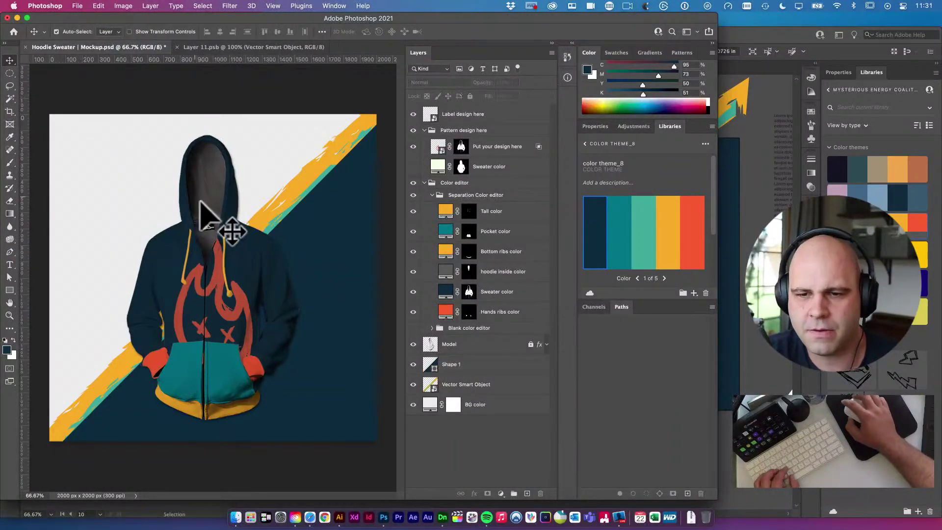
Check the Model layer by toggling its visibility, expand its effects and unlock the layer
{"action": "left_click", "coordinate": [269, 257]}
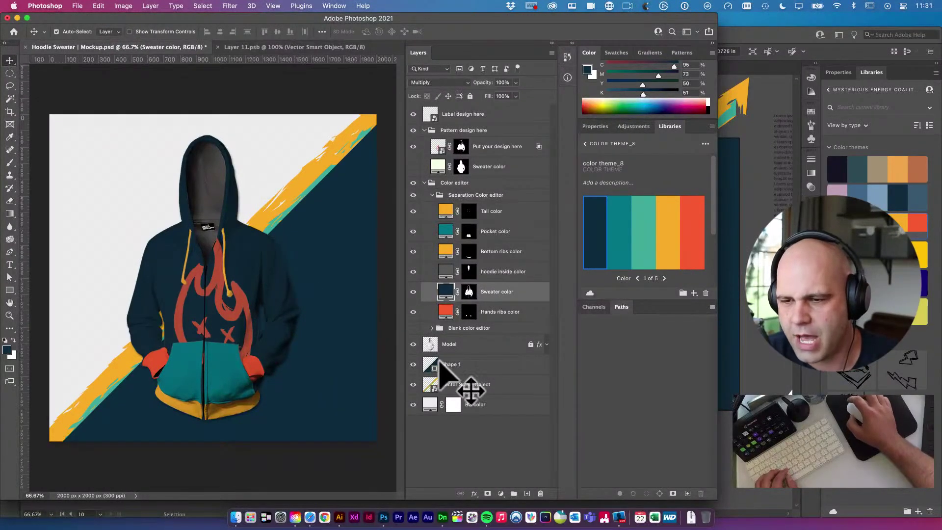
{"action": "left_click", "coordinate": [413, 344]}
{"action": "left_click", "coordinate": [413, 344]}
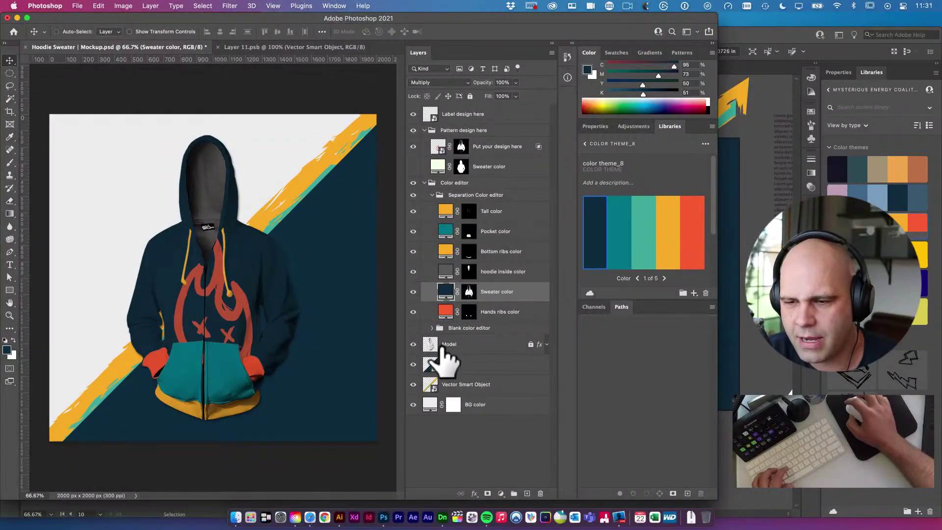
{"action": "left_click", "coordinate": [546, 344]}
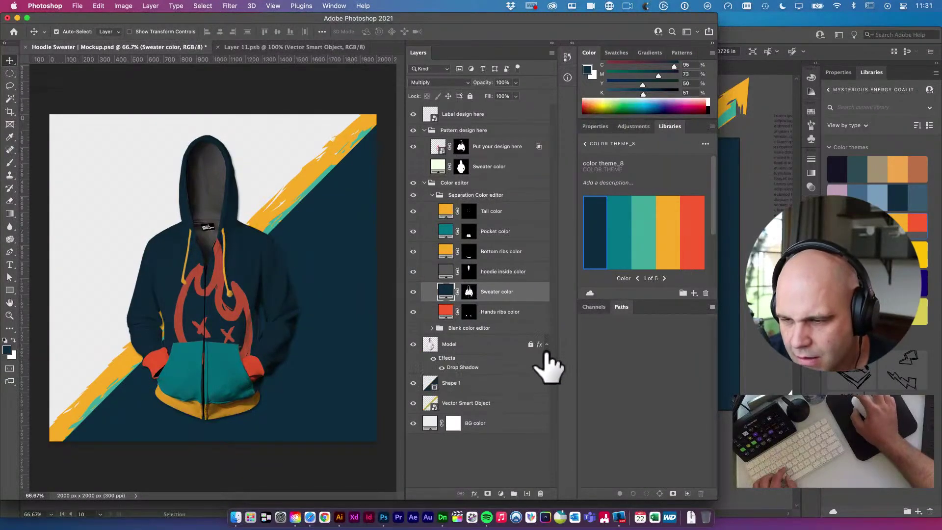
{"action": "left_click", "coordinate": [470, 366]}
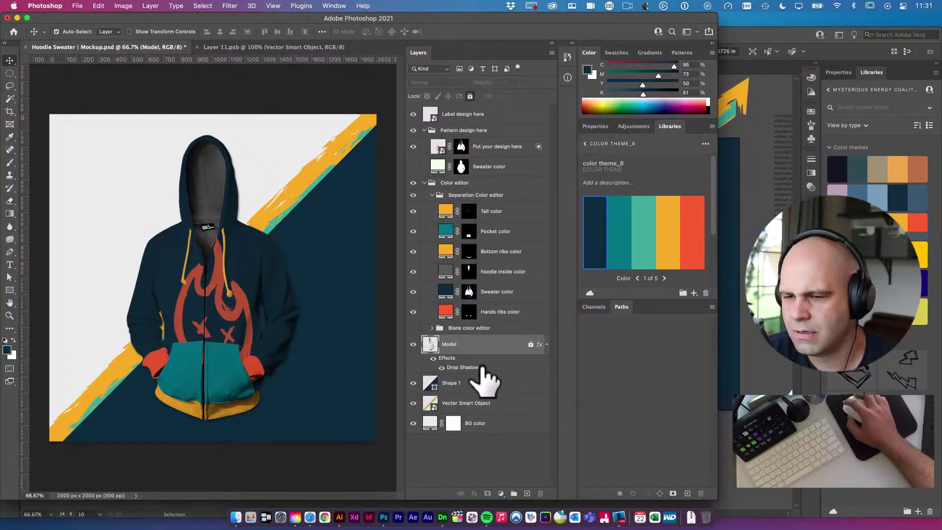
{"action": "left_click_drag", "start_coordinate": [461, 369], "coordinate": [564, 349]}
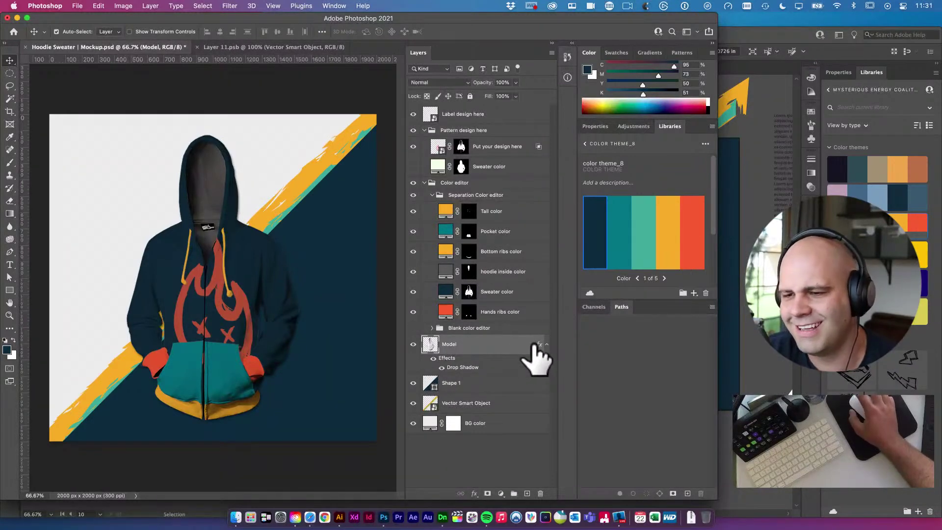
Set the Model layer's Drop Shadow to a distance of 8 px, a spread of 0% and a size of 40 px, and apply it
{"action": "double_click", "coordinate": [465, 368]}
{"action": "left_click", "coordinate": [911, 110]}
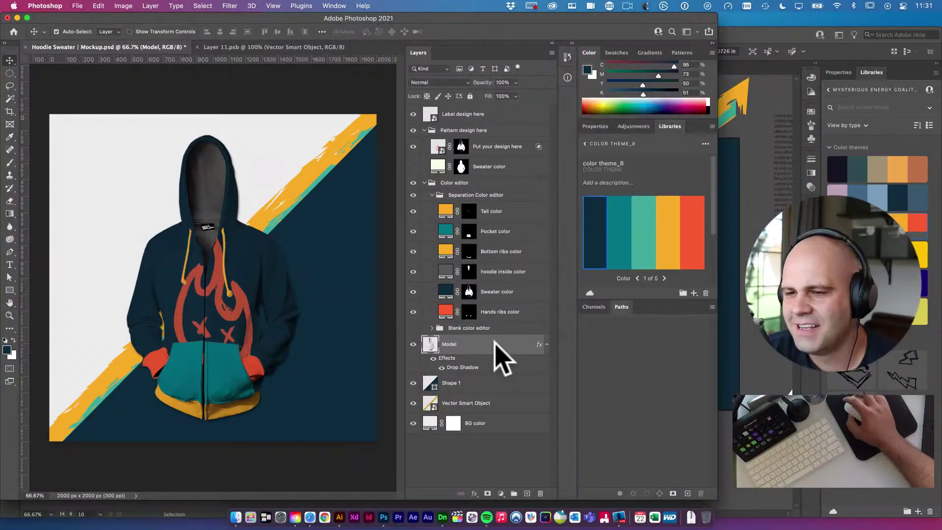
{"action": "left_click", "coordinate": [442, 367]}
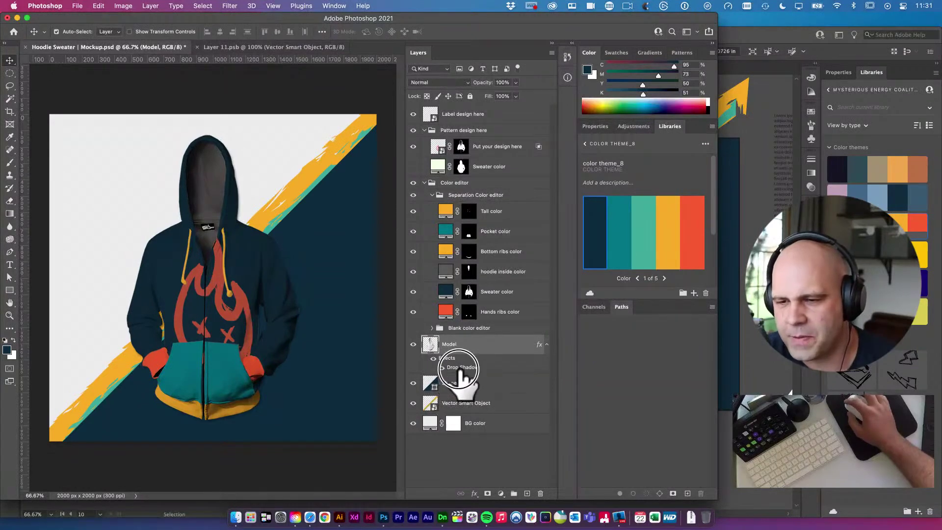
{"action": "double_click", "coordinate": [462, 368]}
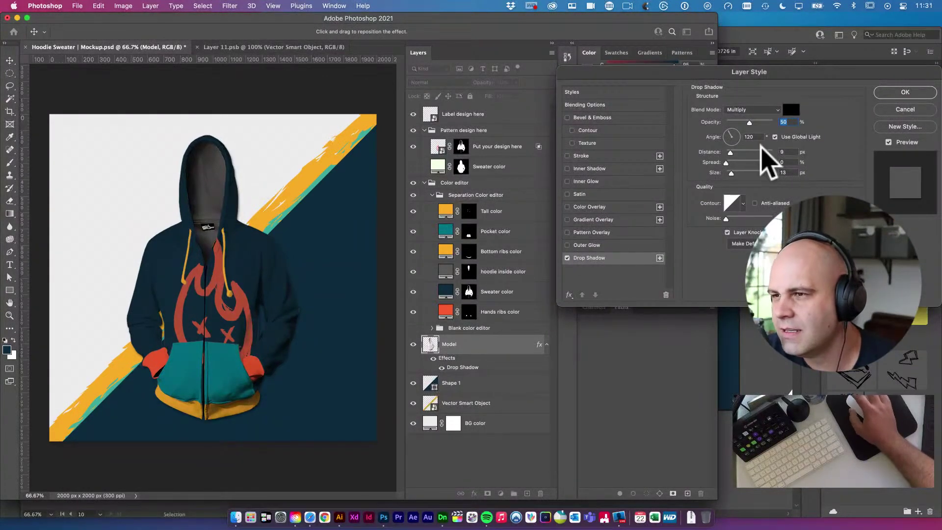
{"action": "left_click_drag", "start_coordinate": [260, 263], "coordinate": [262, 265]}
{"action": "mouse_move", "coordinate": [731, 173]}
{"action": "left_mouse_down"}
{"action": "mouse_move", "coordinate": [739, 172]}
{"action": "mouse_move", "coordinate": [730, 153]}
{"action": "mouse_move", "coordinate": [727, 163]}
{"action": "mouse_move", "coordinate": [746, 164]}
{"action": "left_mouse_up"}
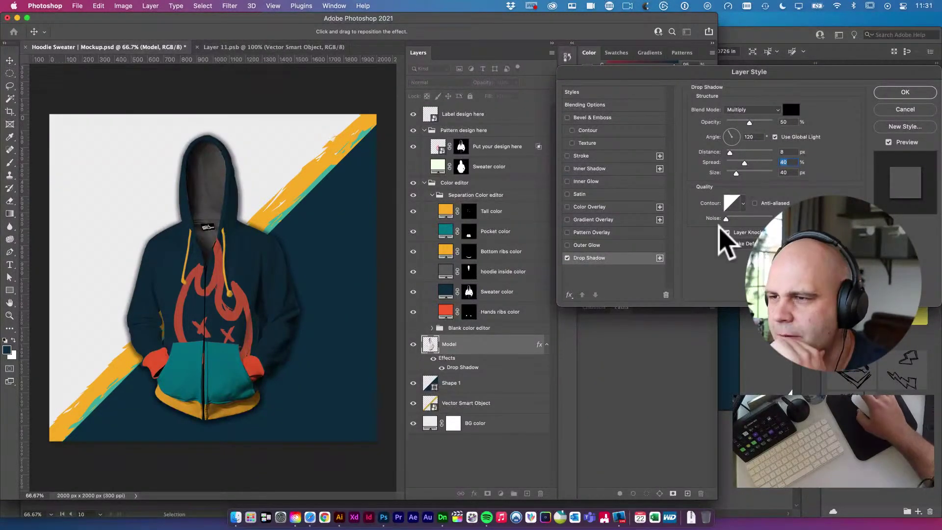
{"action": "type", "text": "0"}
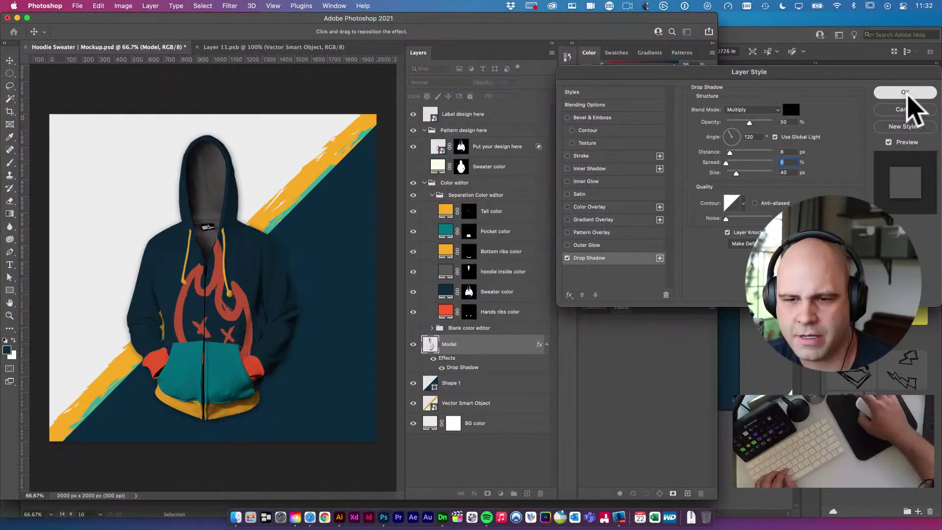
{"action": "left_click", "coordinate": [905, 92]}
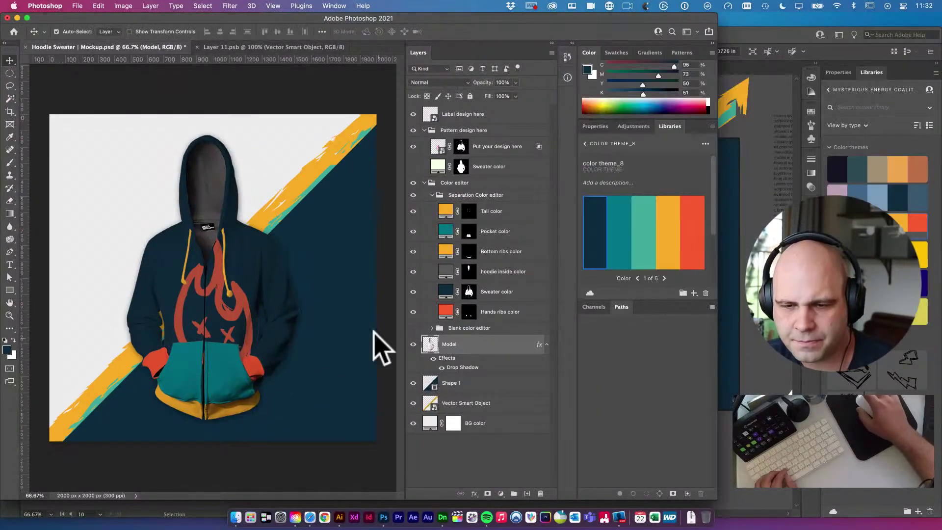
Reduce the Model layer's Drop Shadow slightly so it looks subtler behind the hoodie, and apply the change
{"action": "double_click", "coordinate": [464, 368]}
{"action": "left_click_drag", "start_coordinate": [750, 122], "coordinate": [735, 122]}
{"action": "left_click", "coordinate": [900, 90]}
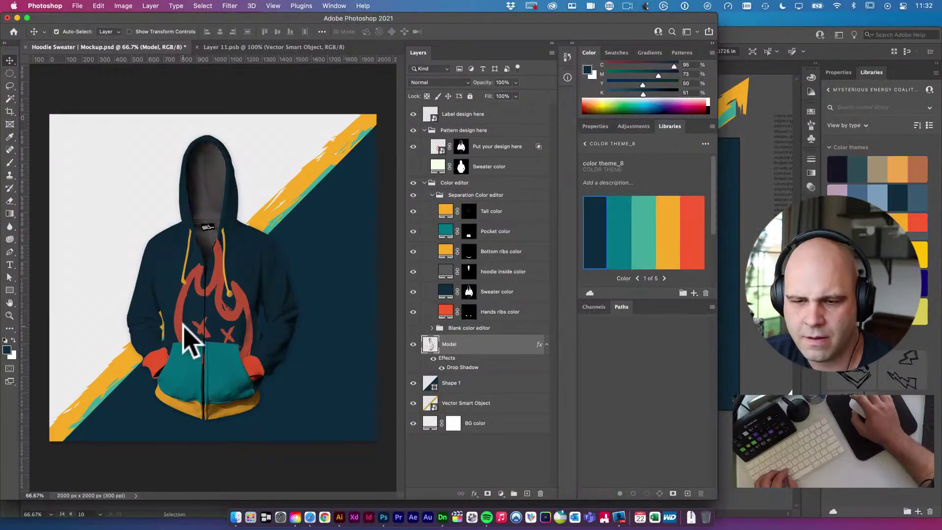
Draw a flat elliptical selection with a 30 px feather directly beneath the hoodie's bottom hem
{"action": "scroll", "coordinate": [186, 398], "scroll_direction": "up", "scroll_amount": 1}
{"action": "scroll", "coordinate": [168, 363], "scroll_direction": "down", "scroll_amount": 2}
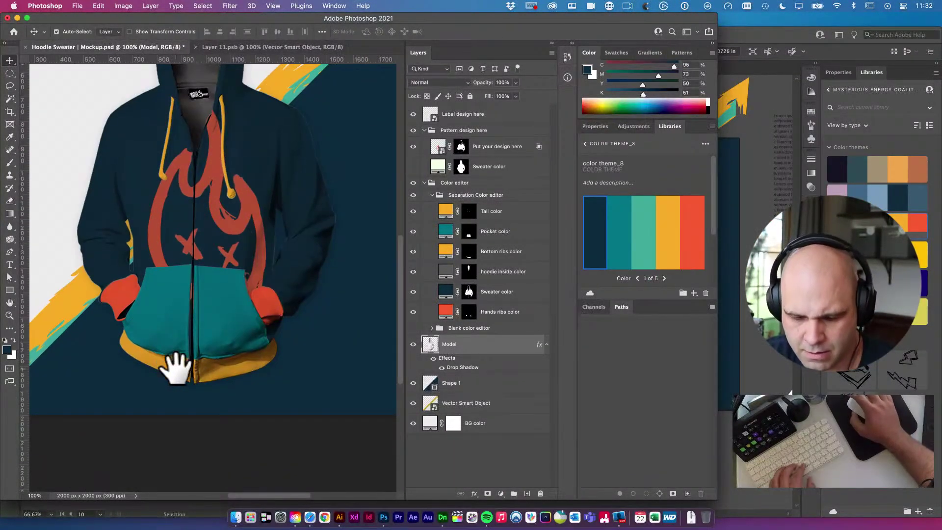
{"action": "key", "text": "l"}
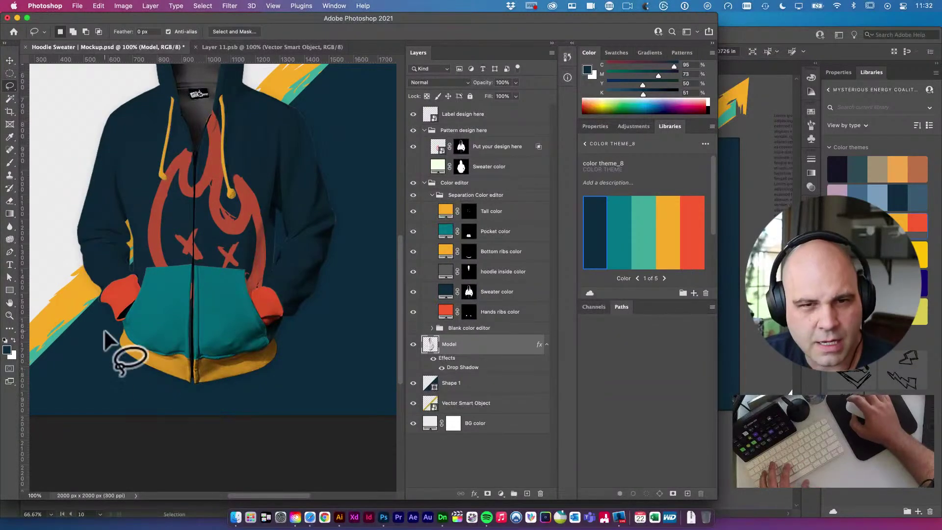
{"action": "left_click", "coordinate": [9, 73]}
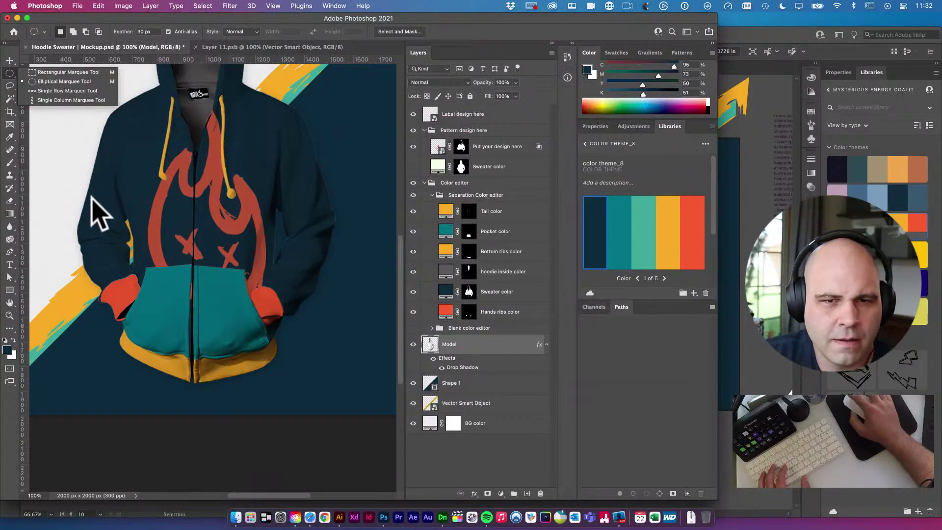
{"action": "left_click_drag", "start_coordinate": [119, 379], "coordinate": [287, 390]}
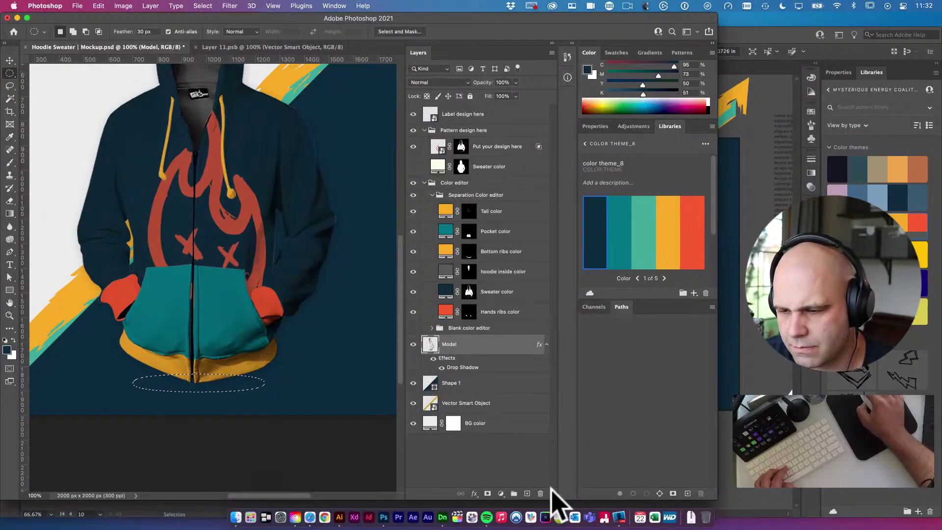
Fill the feathered ellipse with the default black on a new layer directly below Model, and deselect
{"action": "left_click", "coordinate": [527, 493]}
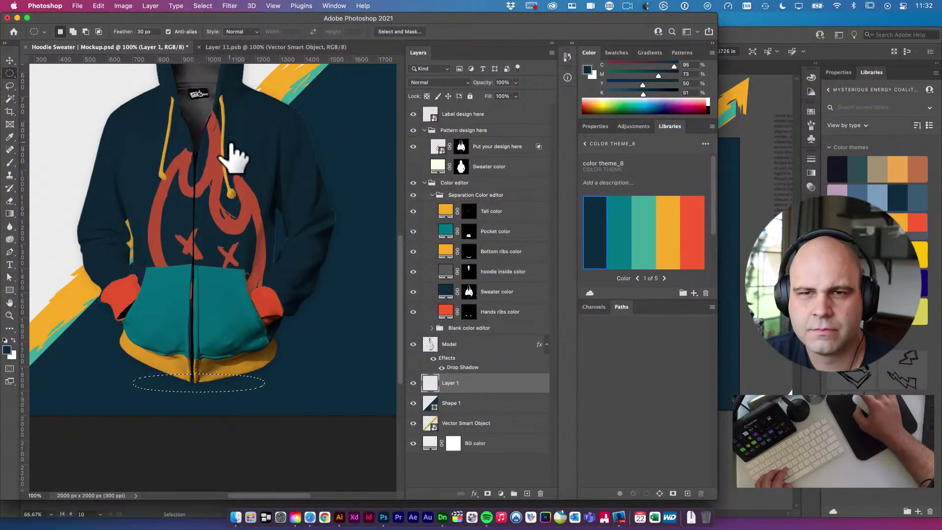
{"action": "key", "text": "d"}
{"action": "key", "text": "alt+BackSpace"}
{"action": "key", "text": "ctrl+d"}
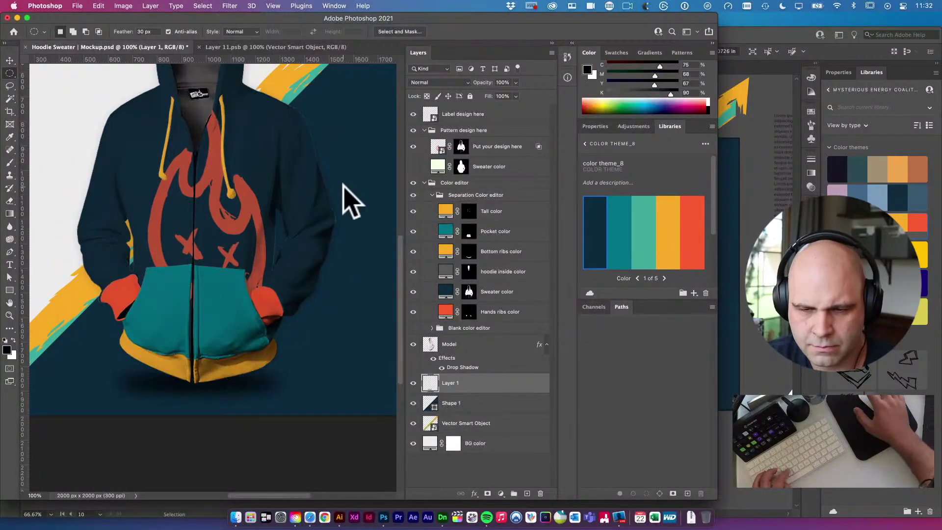
Set the new shadow layer to Multiply at 70% opacity and hide the Model layer's effects
{"action": "key", "text": "v"}
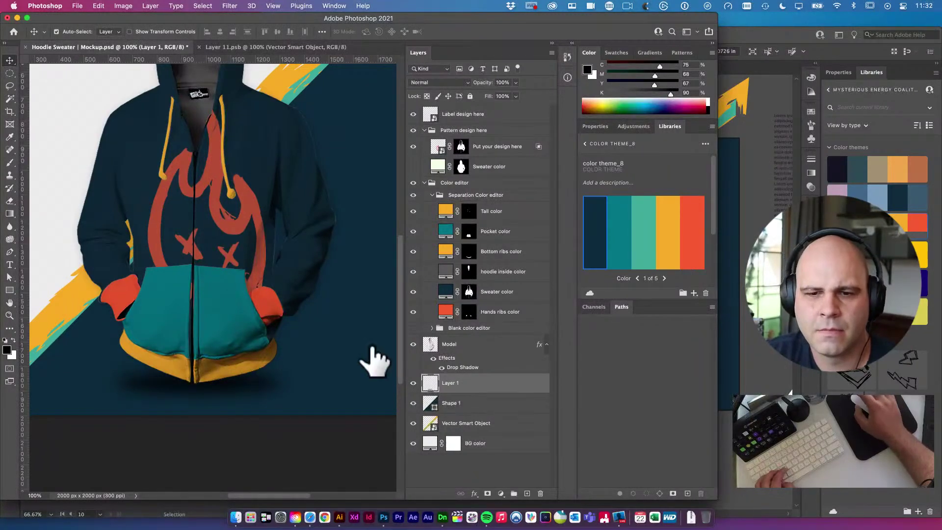
{"action": "key", "text": "shift+alt+m"}
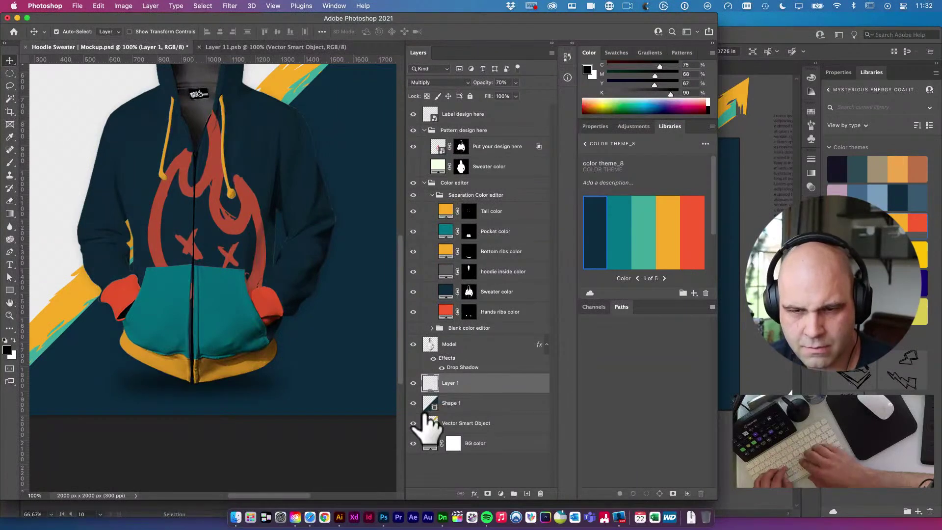
{"action": "left_click", "coordinate": [227, 308], "text": "alt"}
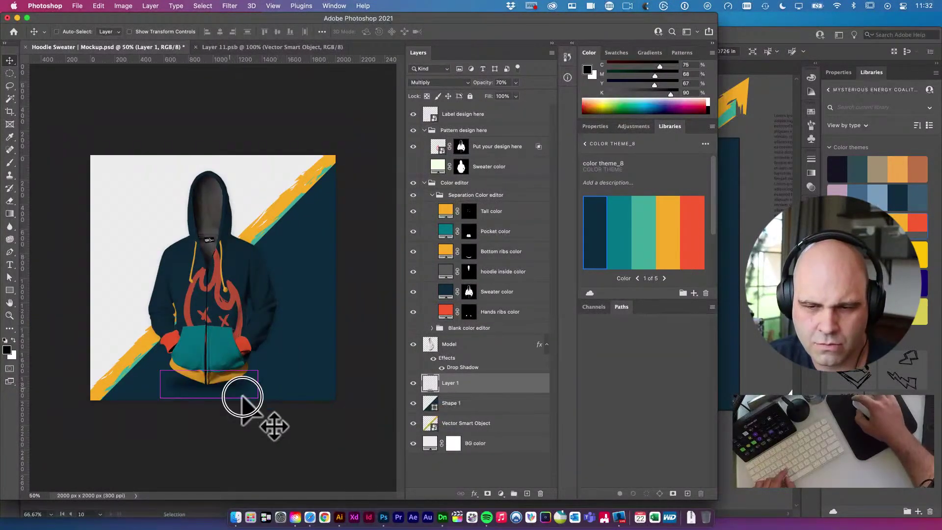
{"action": "scroll", "coordinate": [229, 387], "scroll_direction": "up", "scroll_amount": 4}
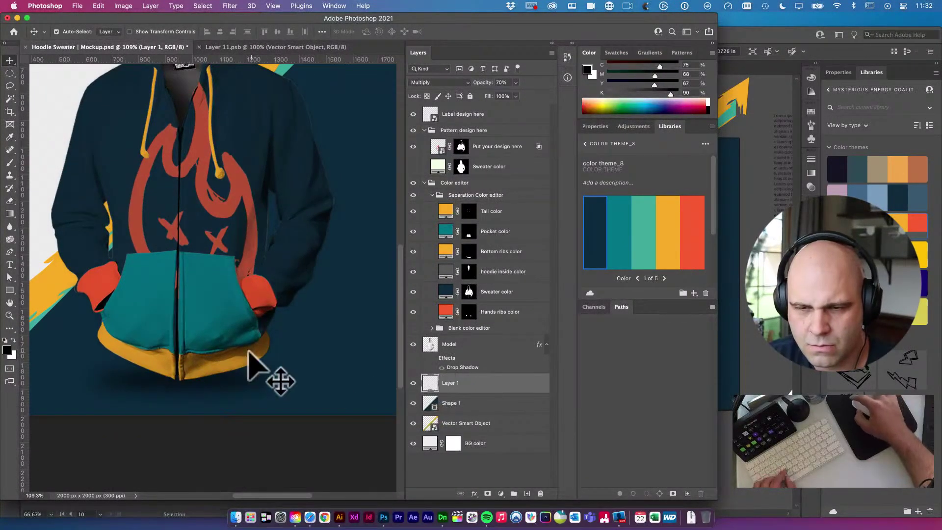
{"action": "key", "text": "super+1"}
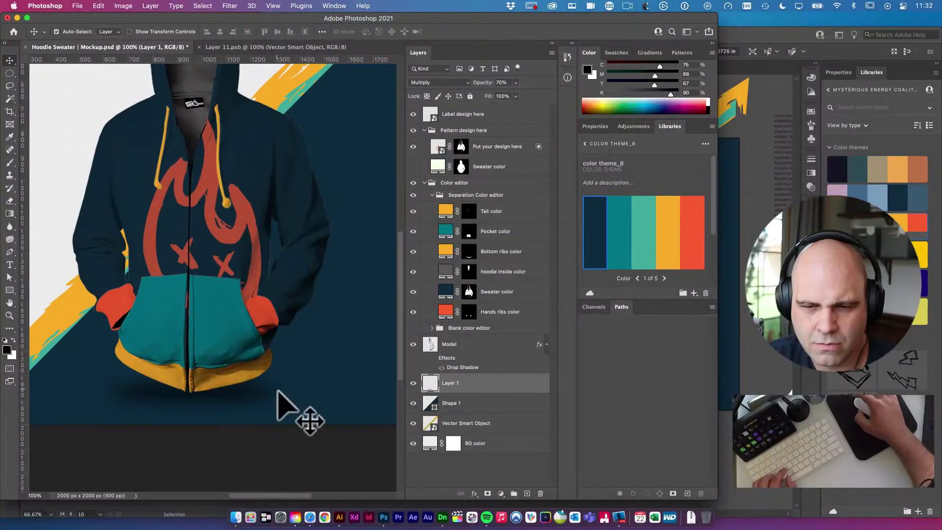
Duplicate the shadow layer twice, and narrow the upper copy and place it beneath the right side of the hem
{"action": "key", "text": "super"}
{"action": "key", "text": "super+j"}
{"action": "key", "text": "super+j"}
{"action": "key", "text": "super+t"}
{"action": "left_click_drag", "start_coordinate": [212, 398], "coordinate": [257, 397]}
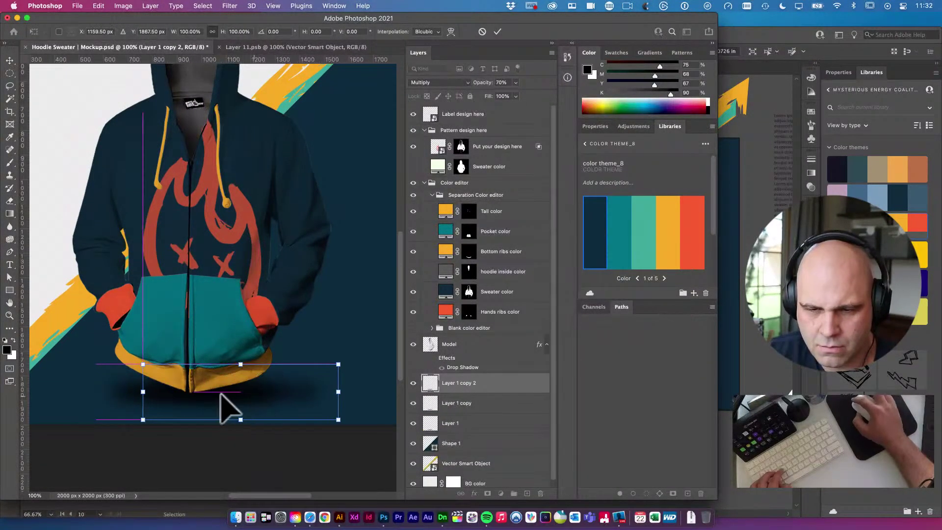
{"action": "left_click_drag", "start_coordinate": [141, 391], "coordinate": [249, 398]}
{"action": "key", "text": "Return"}
Narrow the other shadow copy and place it beneath the left side of the hem
{"action": "left_click", "coordinate": [422, 403]}
{"action": "left_click_drag", "start_coordinate": [185, 389], "coordinate": [116, 305]}
{"action": "key", "text": "ctrl+t"}
{"action": "key", "text": "Return"}
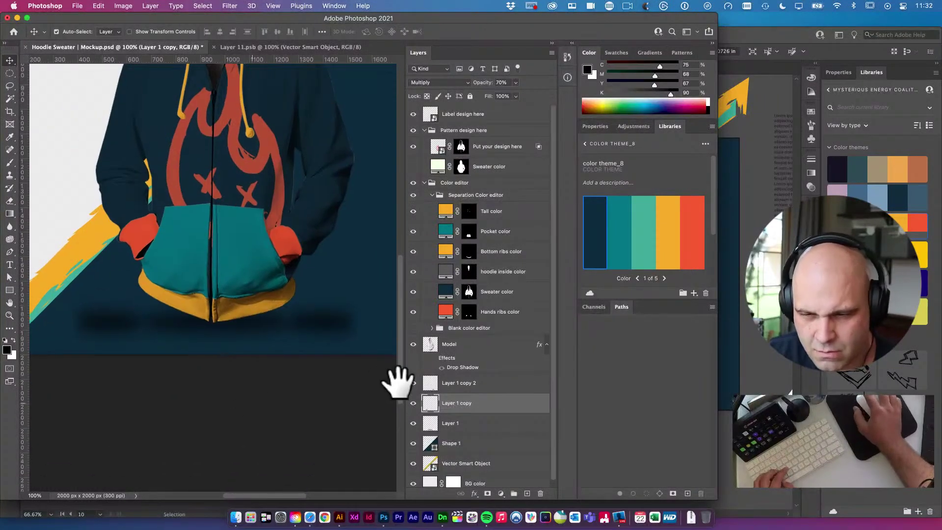
Set both side shadow copies to 40% opacity
{"action": "key", "text": "4"}
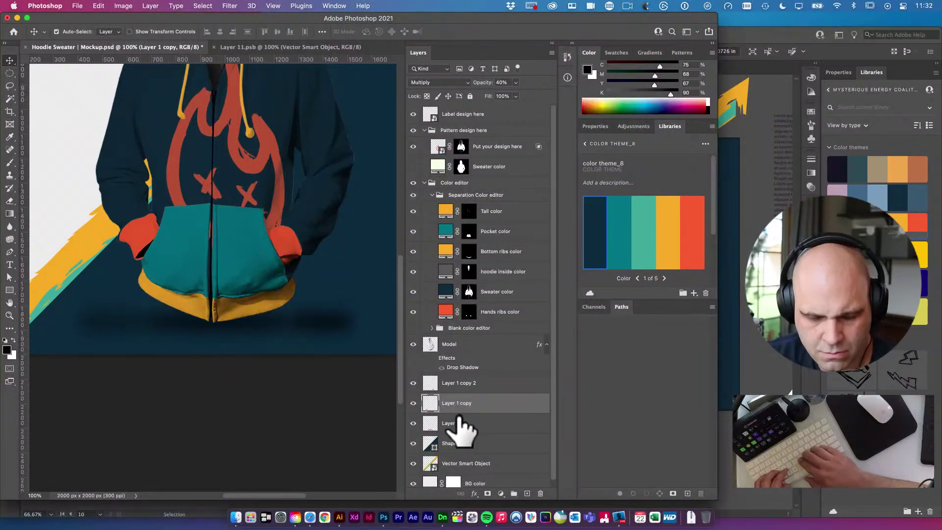
{"action": "left_click", "coordinate": [460, 383]}
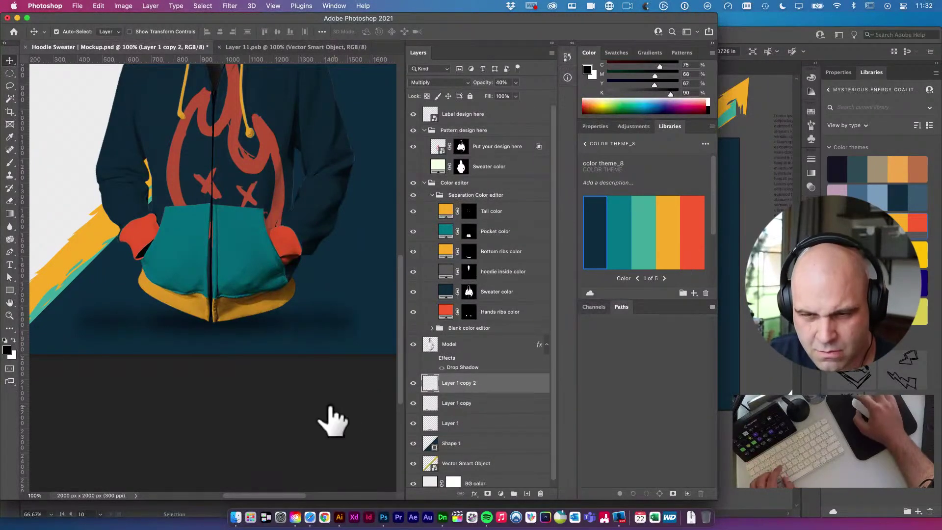
{"action": "left_click_drag", "start_coordinate": [286, 336], "coordinate": [287, 337]}
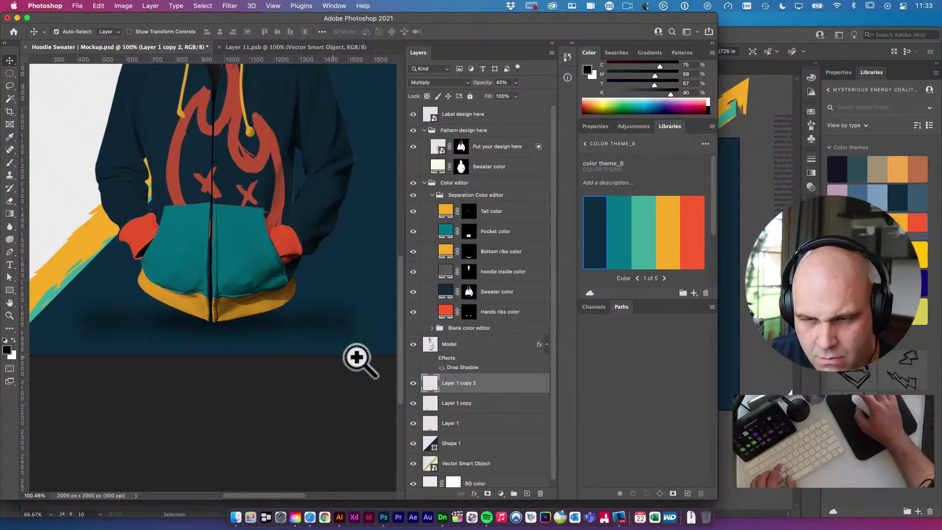
Pull the outer ends of the two side shadow copies inward beneath the hem, and set the right copy's opacity to 30%
{"action": "key", "text": "f"}
{"action": "key", "text": "f"}
{"action": "left_click_drag", "start_coordinate": [338, 265], "coordinate": [119, 175]}
{"action": "left_click_drag", "start_coordinate": [284, 434], "coordinate": [307, 426]}
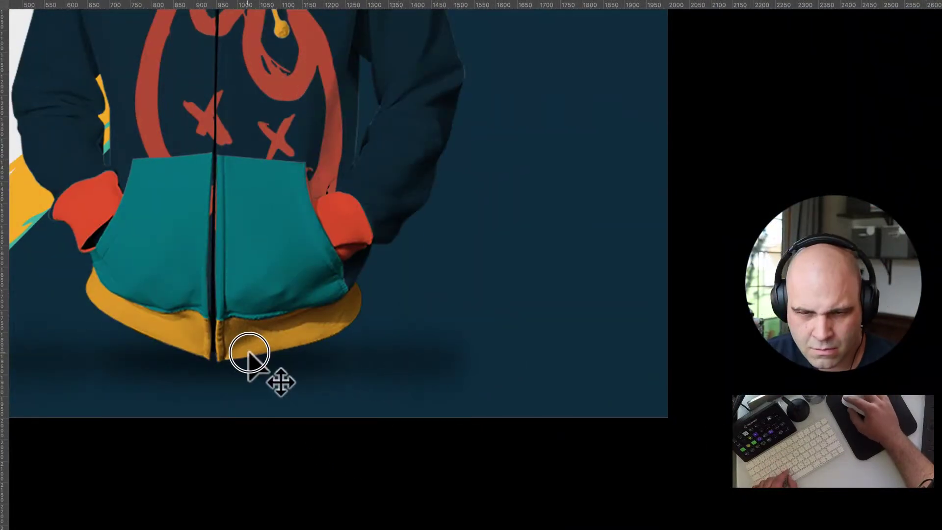
{"action": "scroll", "coordinate": [248, 352], "scroll_direction": "down", "scroll_amount": 3}
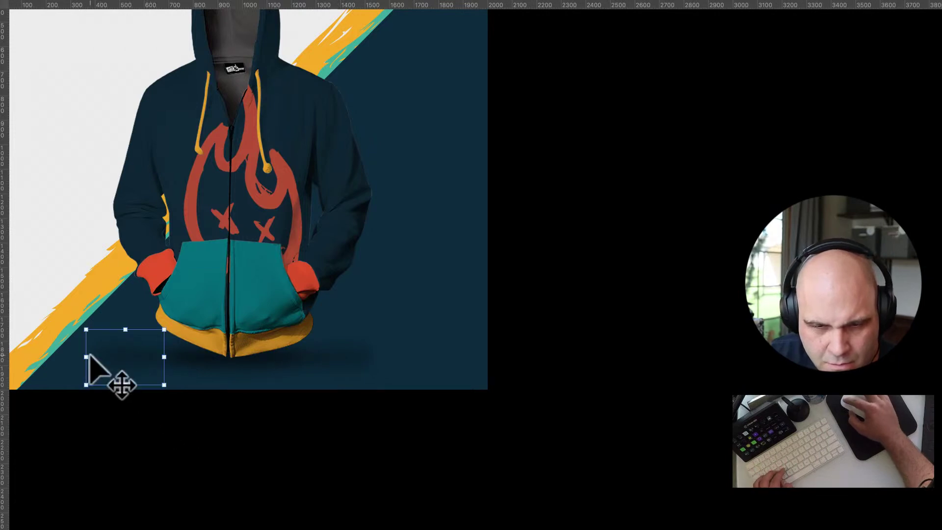
{"action": "left_click_drag", "start_coordinate": [84, 358], "coordinate": [99, 356]}
{"action": "left_click_drag", "start_coordinate": [108, 357], "coordinate": [110, 358]}
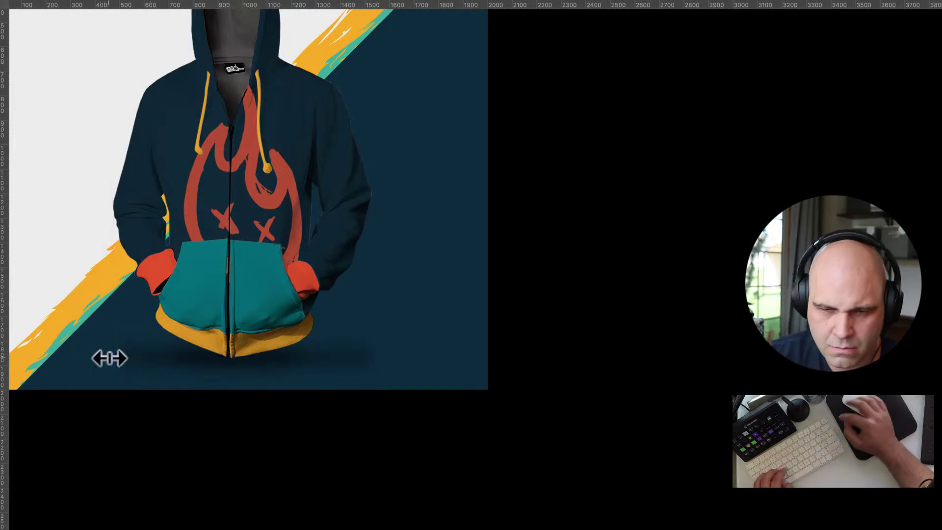
{"action": "left_click", "coordinate": [360, 381]}
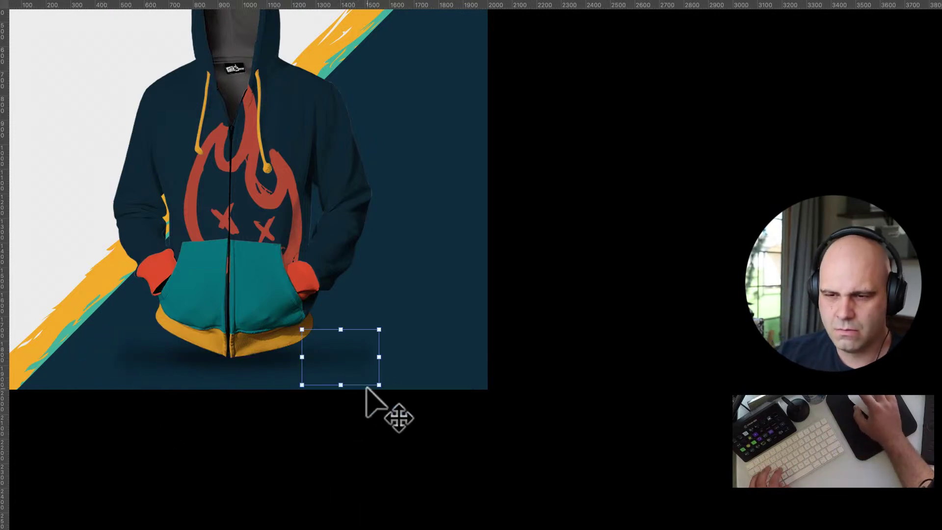
{"action": "left_click_drag", "start_coordinate": [379, 357], "coordinate": [373, 359]}
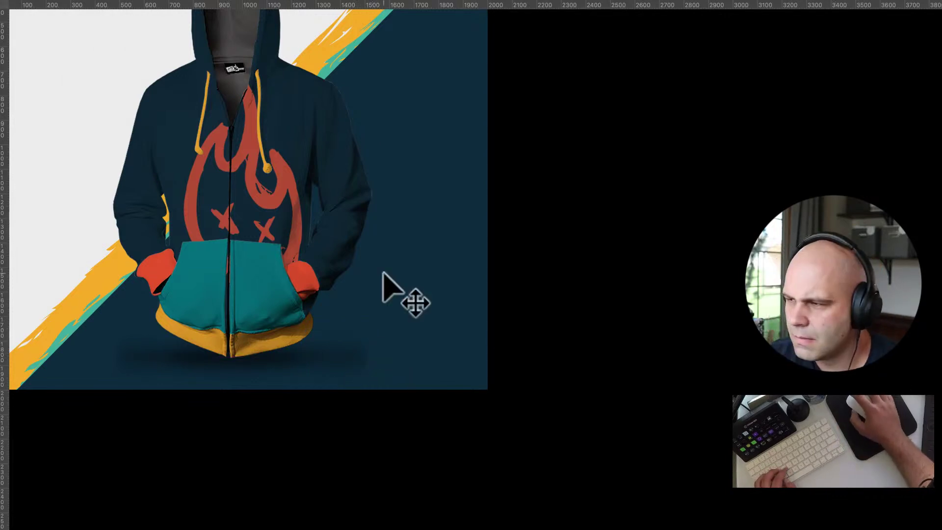
Examine the whole mockup in full-screen view, and check the shadow layers with the Model layer temporarily hidden
{"action": "key", "text": "f"}
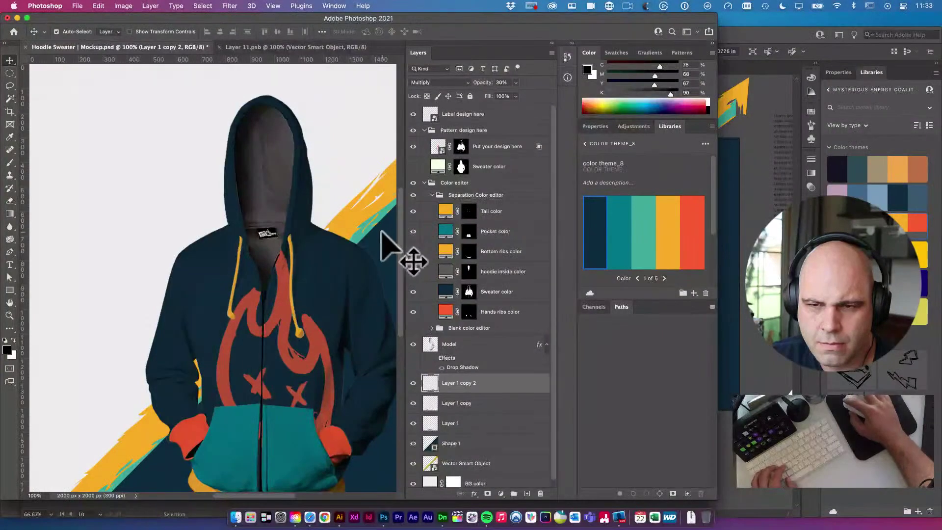
{"action": "key", "text": "f"}
{"action": "left_click_drag", "start_coordinate": [373, 237], "coordinate": [205, 202]}
{"action": "left_click", "coordinate": [392, 265], "text": "alt"}
{"action": "key", "text": "f"}
{"action": "left_click_drag", "start_coordinate": [547, 374], "coordinate": [394, 372]}
{"action": "key", "text": "f"}
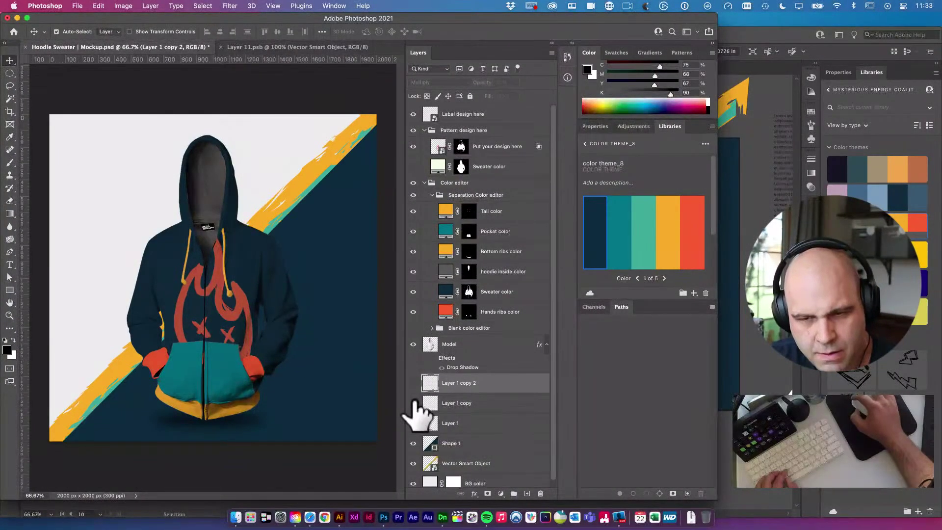
{"action": "left_click", "coordinate": [413, 347]}
{"action": "left_click_drag", "start_coordinate": [413, 383], "coordinate": [413, 403]}
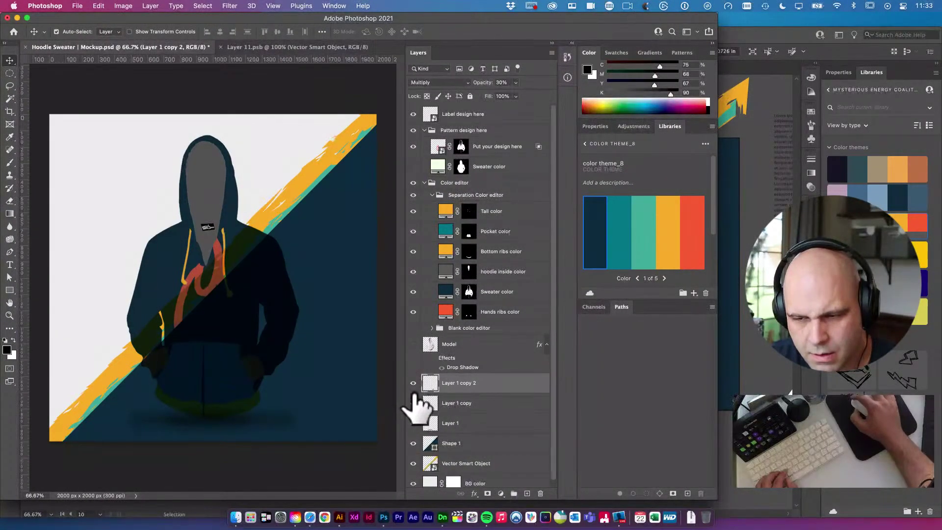
{"action": "left_click", "coordinate": [413, 344]}
Group the two side shadow copies and set the group's opacity to 90%
{"action": "left_click", "coordinate": [477, 400]}
{"action": "left_click", "coordinate": [482, 386], "text": "shift"}
{"action": "key", "text": "super+g"}
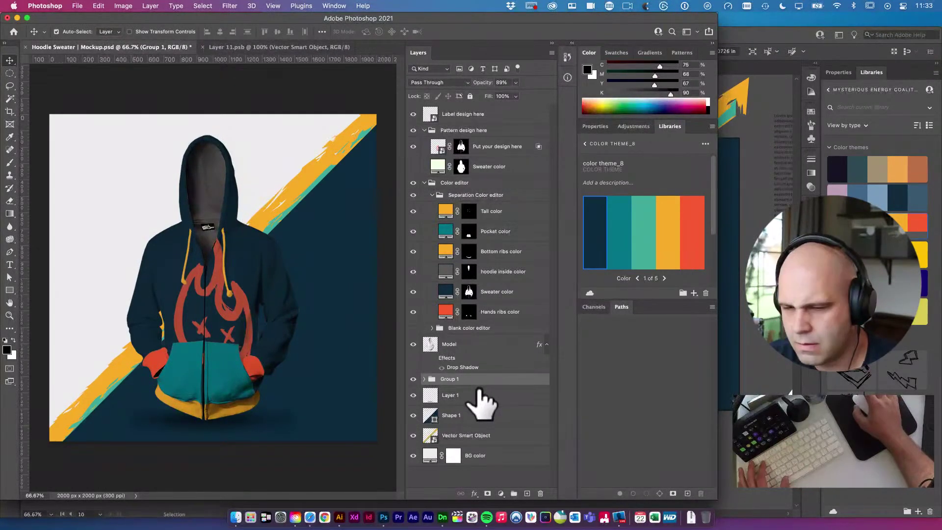
{"action": "key", "text": "8"}
{"action": "key", "text": "9"}
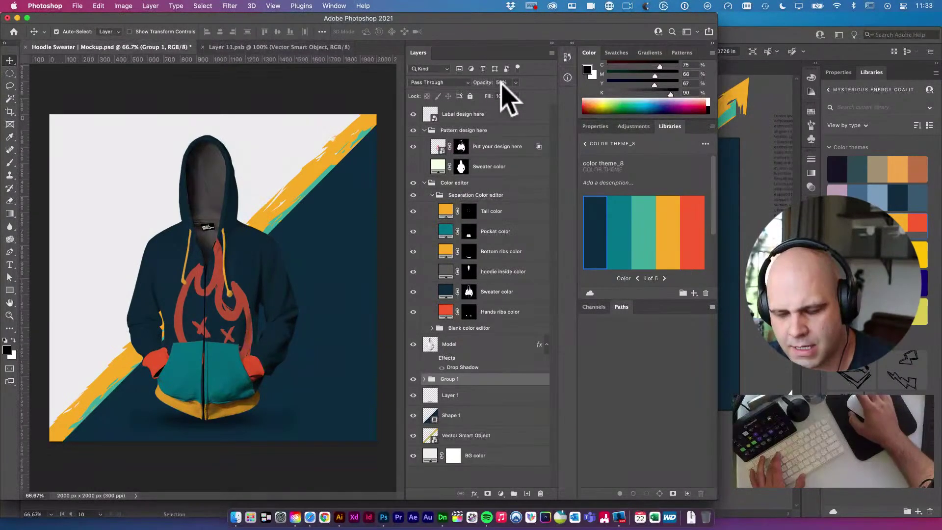
{"action": "key", "text": "9"}
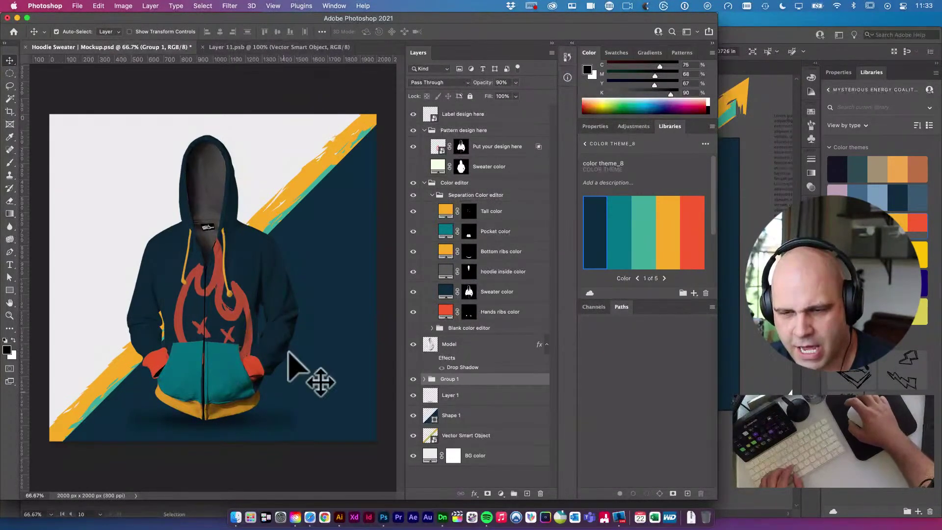
Examine the right sleeve's edge against the navy background, toggling the Sweater color layer and selecting its mask
{"action": "left_click", "coordinate": [289, 300]}
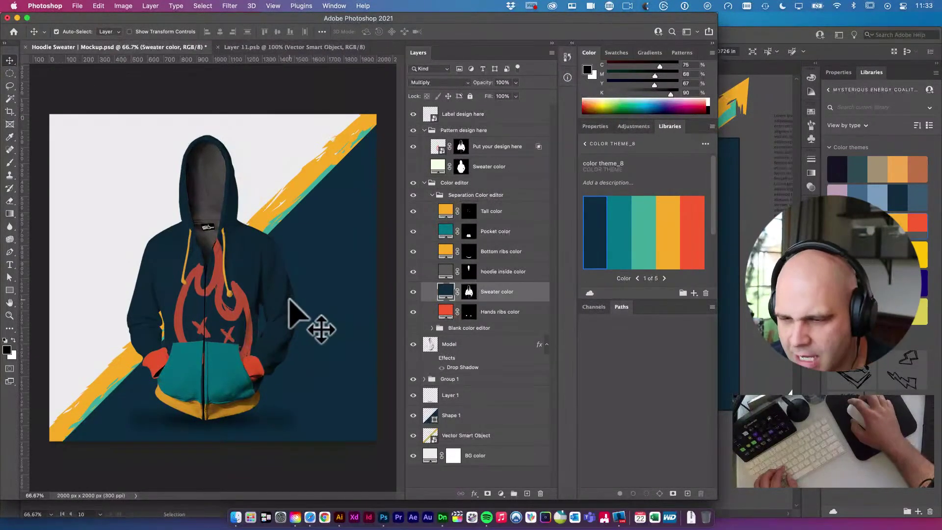
{"action": "left_click_drag", "start_coordinate": [305, 326], "coordinate": [325, 295]}
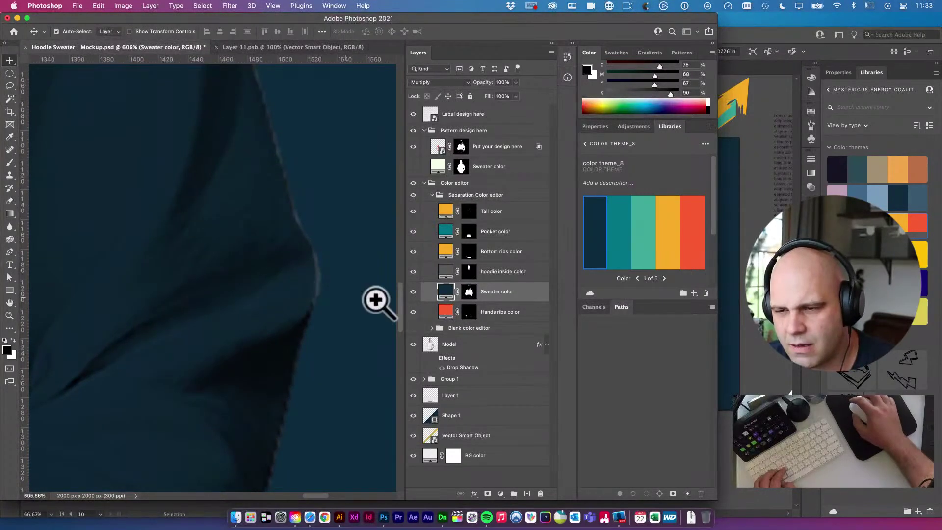
{"action": "left_click", "coordinate": [413, 292]}
{"action": "left_click", "coordinate": [413, 292]}
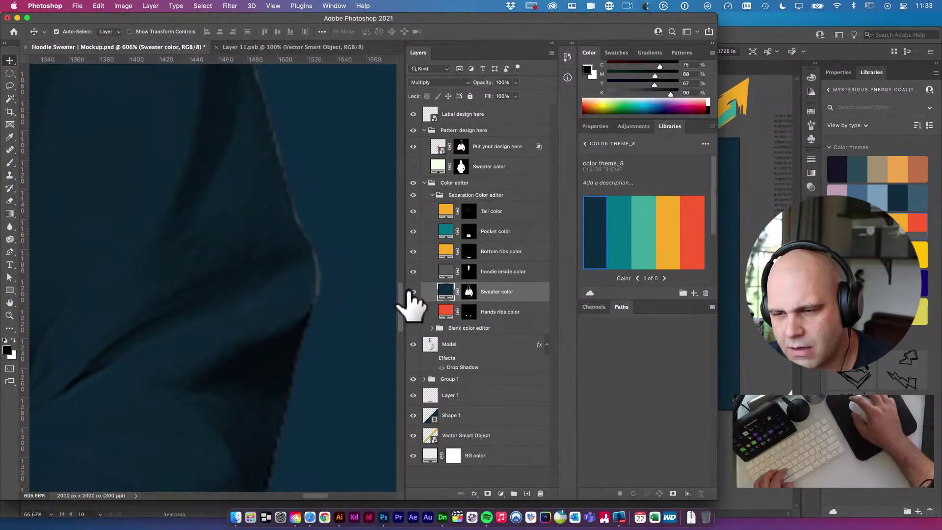
{"action": "key", "text": "super"}
{"action": "left_click", "coordinate": [469, 293]}
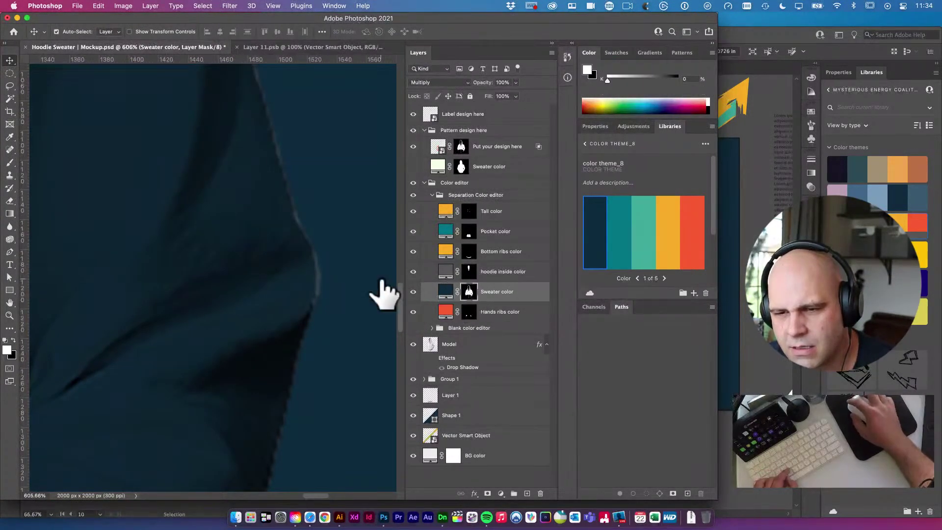
{"action": "scroll", "coordinate": [299, 265], "scroll_direction": "down", "scroll_amount": 10}
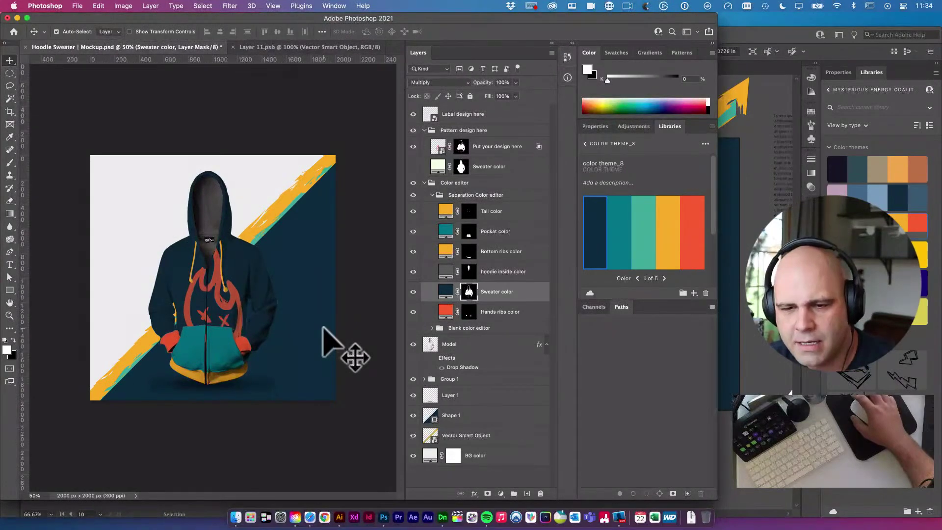
Move the navy Shape 1 layer beneath the brush-stroke Vector Smart Object layer and save the document
{"action": "key", "text": "super+s"}
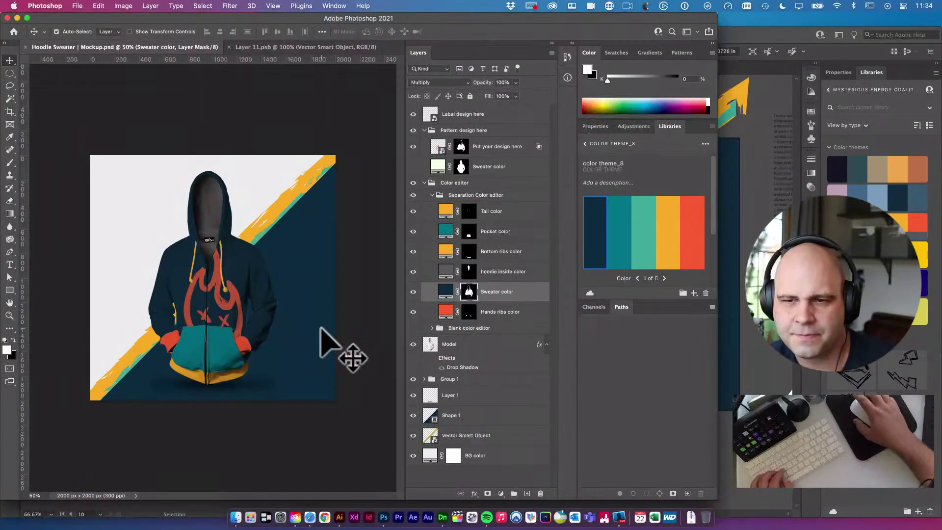
{"action": "left_click", "coordinate": [320, 293]}
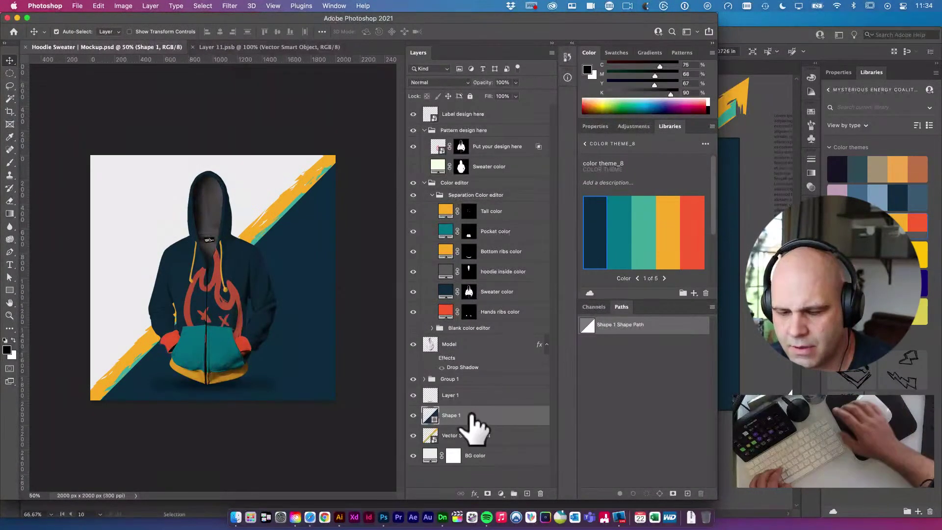
{"action": "key", "text": "super+bracketleft"}
{"action": "key", "text": "super+s"}
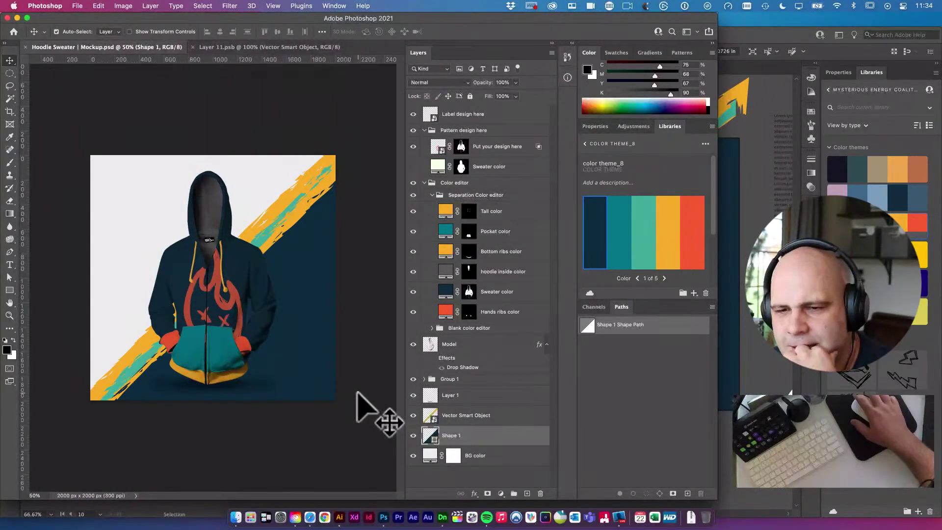
Add a layer above the brush stroke with a linear gradient in the sampled background navy from the lower-right corner, and set it to Multiply
{"action": "left_click", "coordinate": [476, 417]}
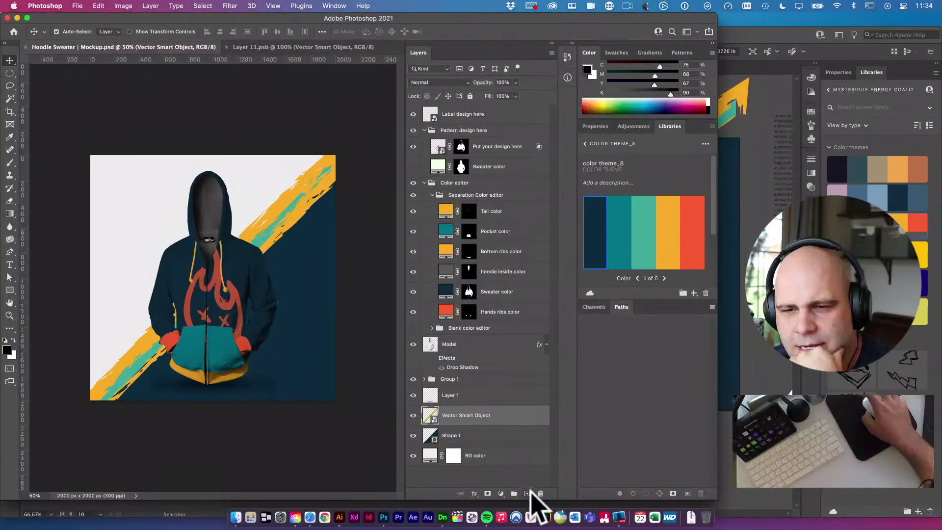
{"action": "left_click", "coordinate": [528, 493]}
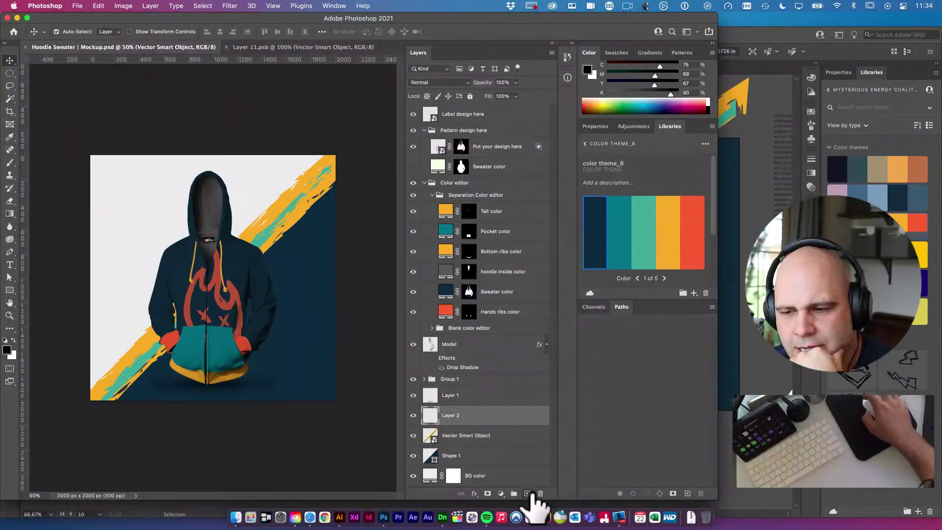
{"action": "key", "text": "i"}
{"action": "left_click", "coordinate": [335, 341]}
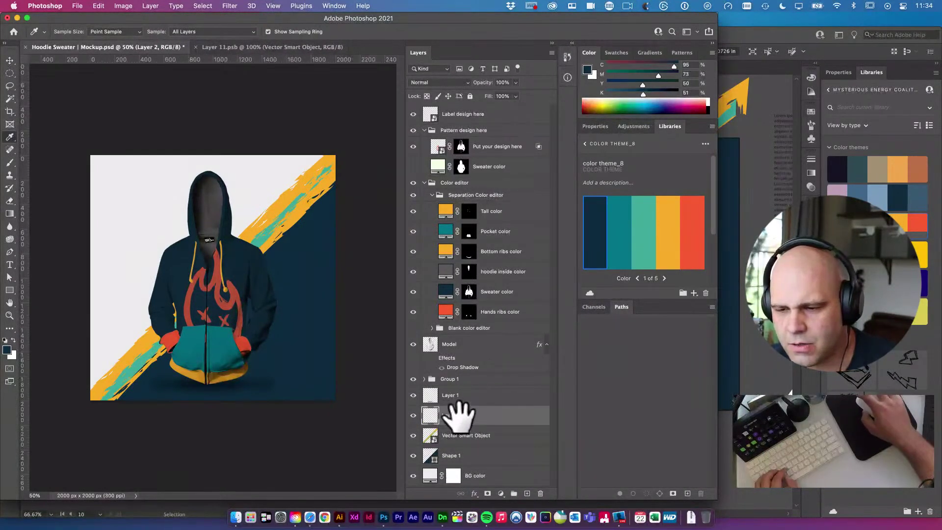
{"action": "key", "text": "g"}
{"action": "left_click", "coordinate": [124, 32]}
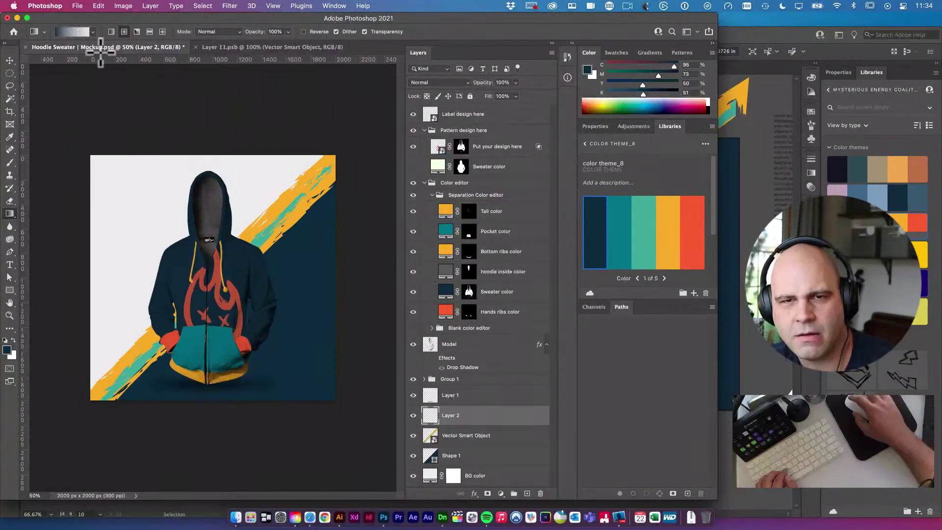
{"action": "left_click_drag", "start_coordinate": [362, 462], "coordinate": [291, 339]}
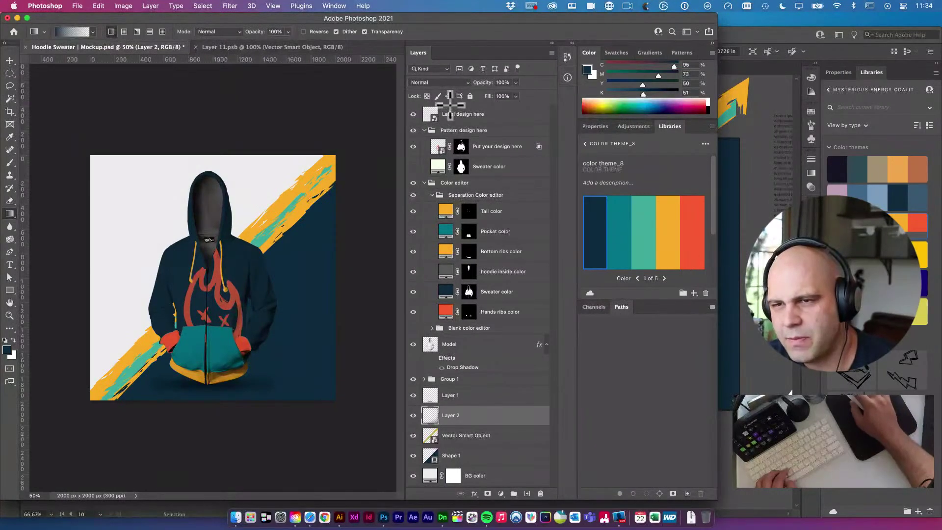
{"action": "left_click", "coordinate": [446, 83]}
{"action": "left_click", "coordinate": [451, 113]}
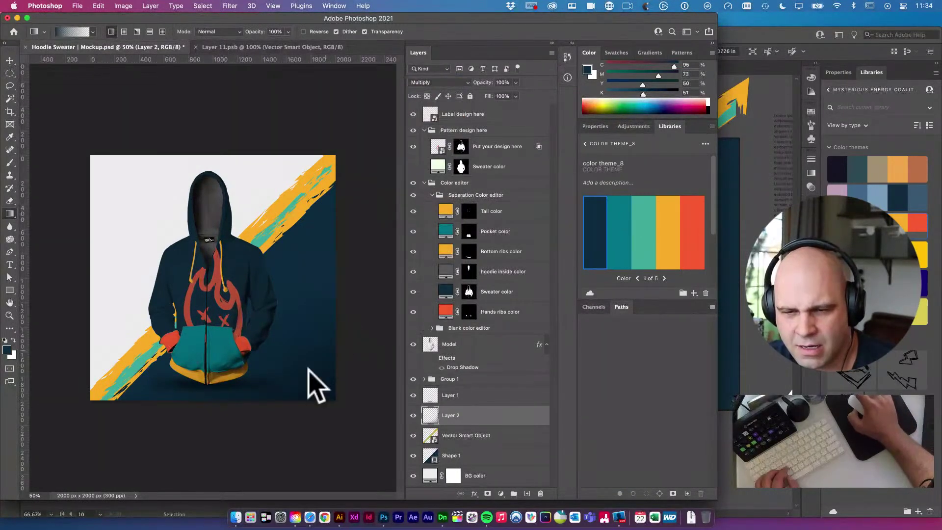
Add a second navy gradient on Layer 2, running from the canvas's lower-left corner toward the hoodie's centre
{"action": "left_click_drag", "start_coordinate": [75, 459], "coordinate": [164, 328]}
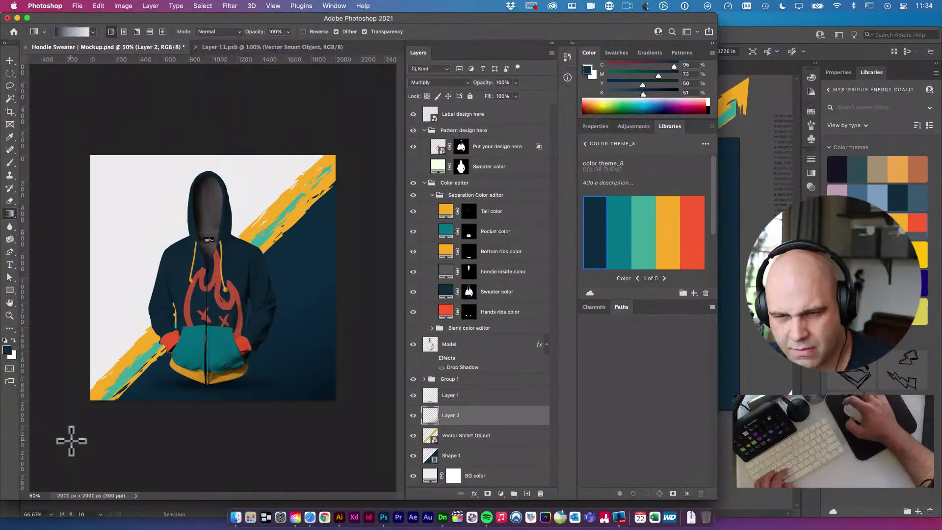
{"action": "key", "text": "super+z"}
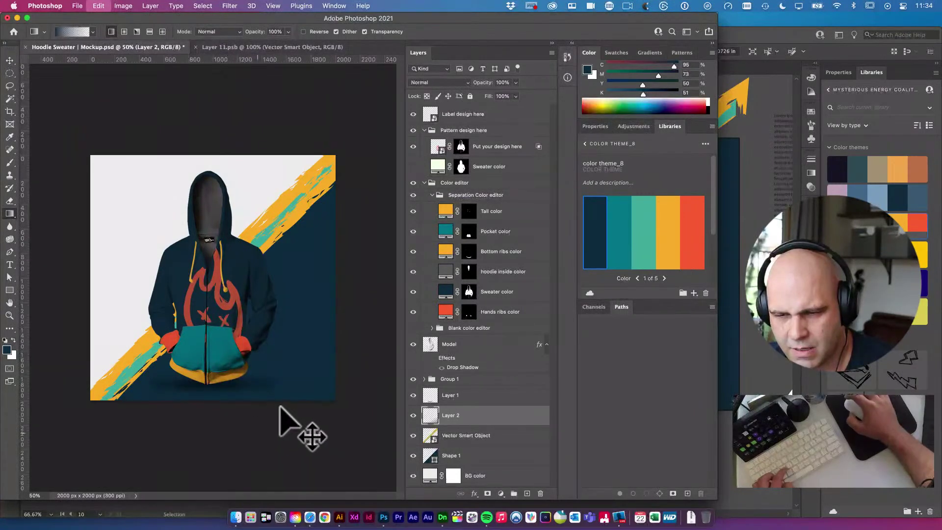
{"action": "key", "text": "super+shift+z"}
{"action": "left_click_drag", "start_coordinate": [52, 435], "coordinate": [211, 265]}
Move Layer 2 beneath the Vector Smart Object layer and clip it to Shape 1
{"action": "key", "text": "v"}
{"action": "left_click_drag", "start_coordinate": [450, 416], "coordinate": [460, 439]}
{"action": "left_click", "coordinate": [449, 444], "text": "alt"}
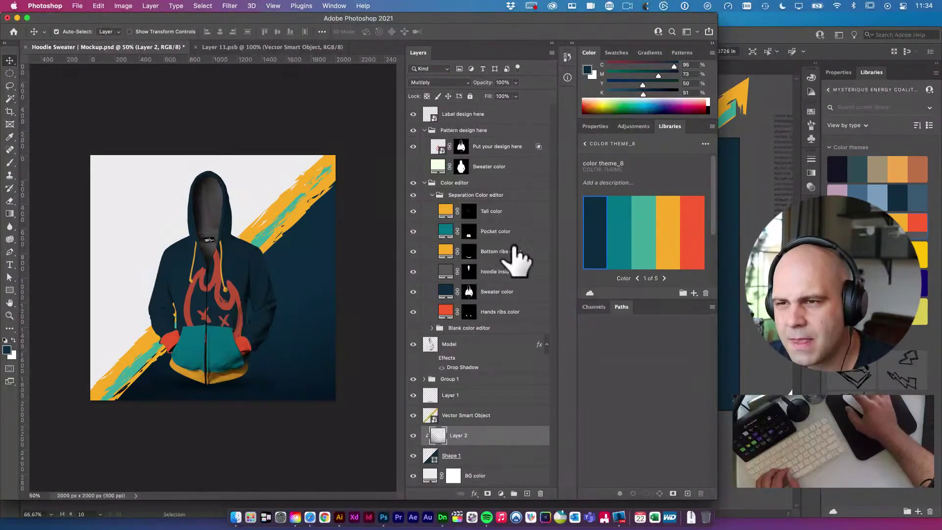
{"action": "left_click_drag", "start_coordinate": [484, 83], "coordinate": [485, 84]}
{"action": "left_click", "coordinate": [344, 128]}
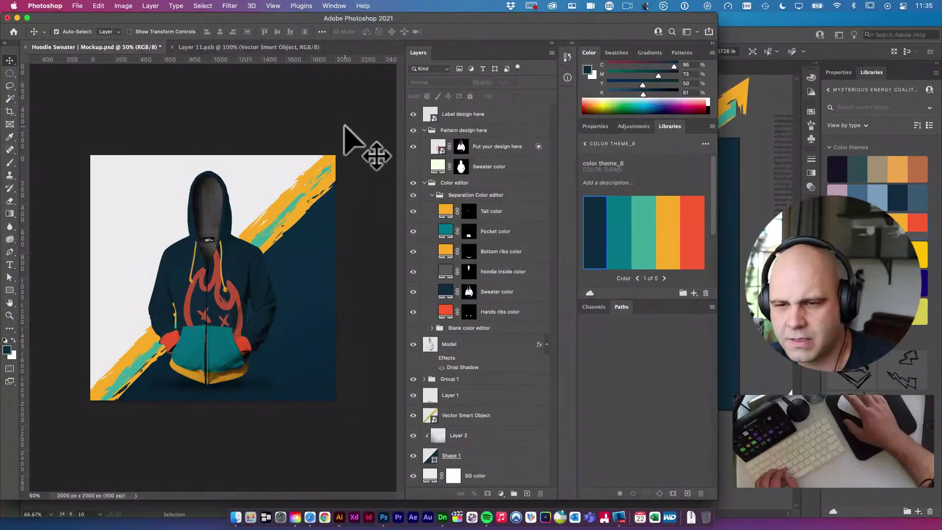
Create a layer above the brush stroke and fill it with a white radial gradient from the hoodie's centre toward the upper-right corner
{"action": "left_click", "coordinate": [284, 209]}
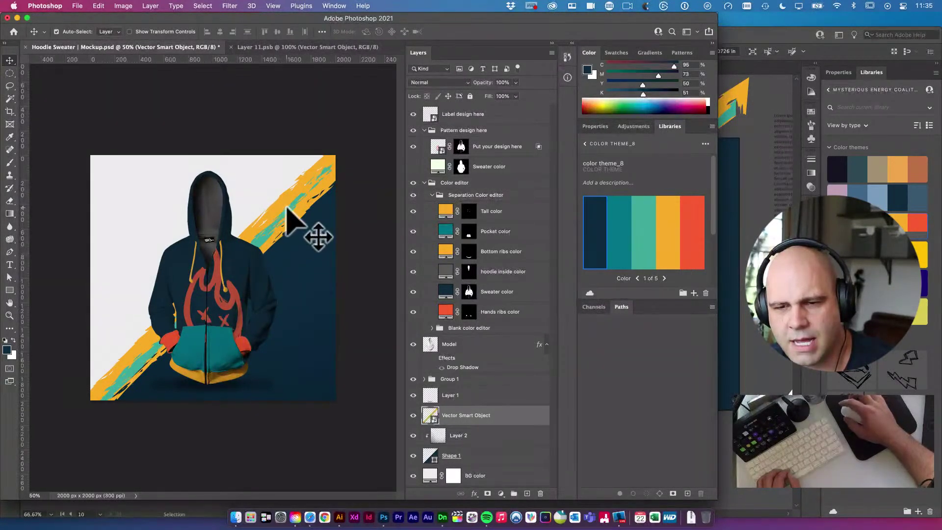
{"action": "left_click", "coordinate": [527, 493]}
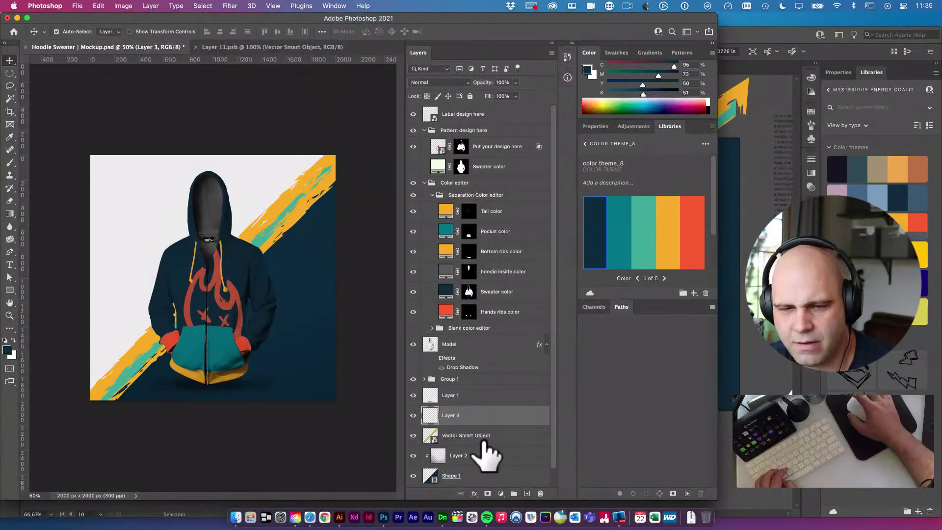
{"action": "key", "text": "d"}
{"action": "key", "text": "x"}
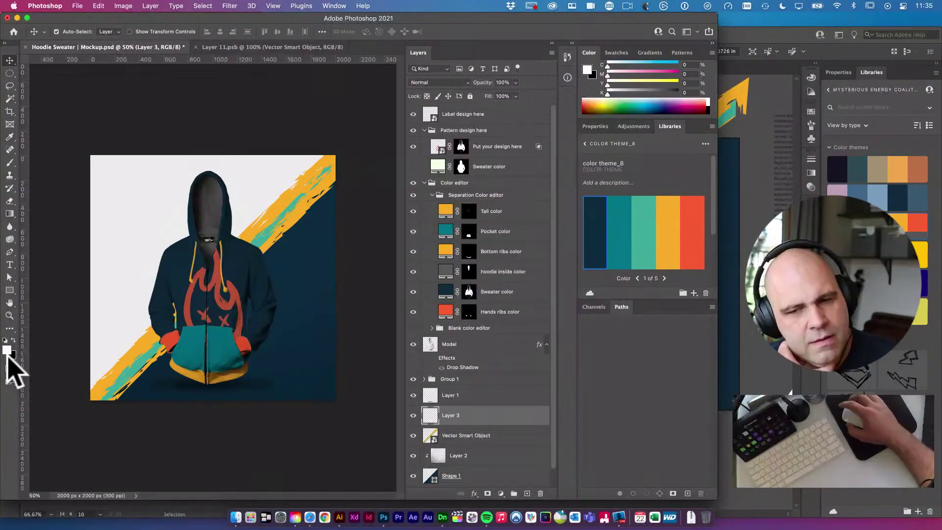
{"action": "key", "text": "g"}
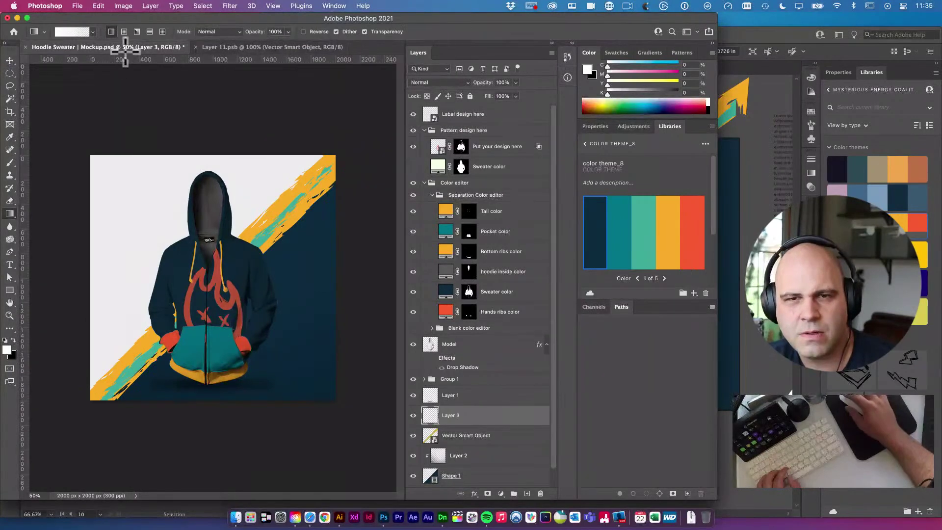
{"action": "left_click_drag", "start_coordinate": [228, 285], "coordinate": [317, 180]}
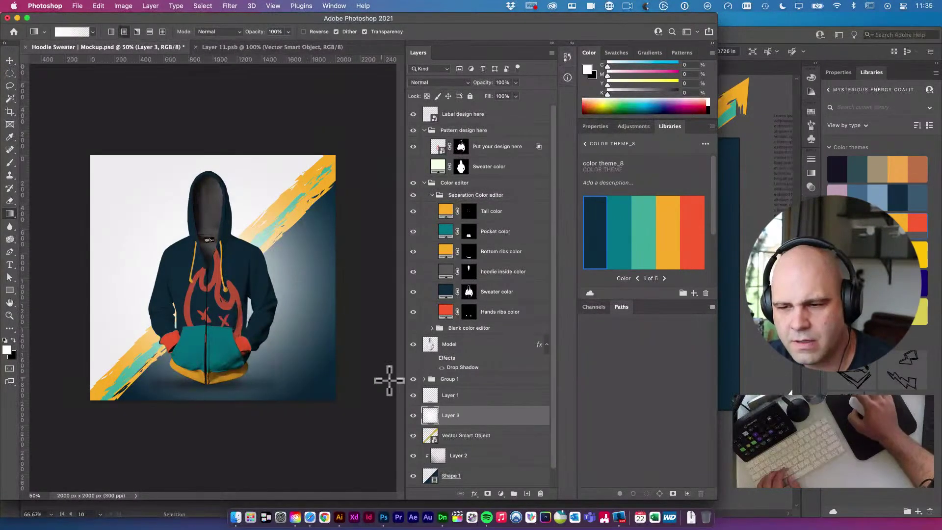
Set Layer 3's blend mode to Overlay and its opacity to 58%, comparing the artwork with the layer hidden and shown
{"action": "key", "text": "v"}
{"action": "left_click", "coordinate": [454, 83]}
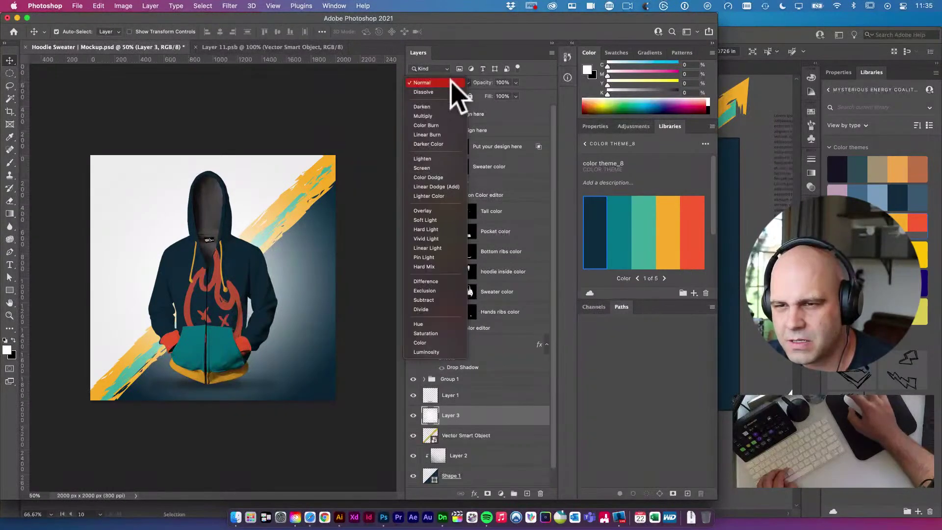
{"action": "left_click", "coordinate": [438, 208]}
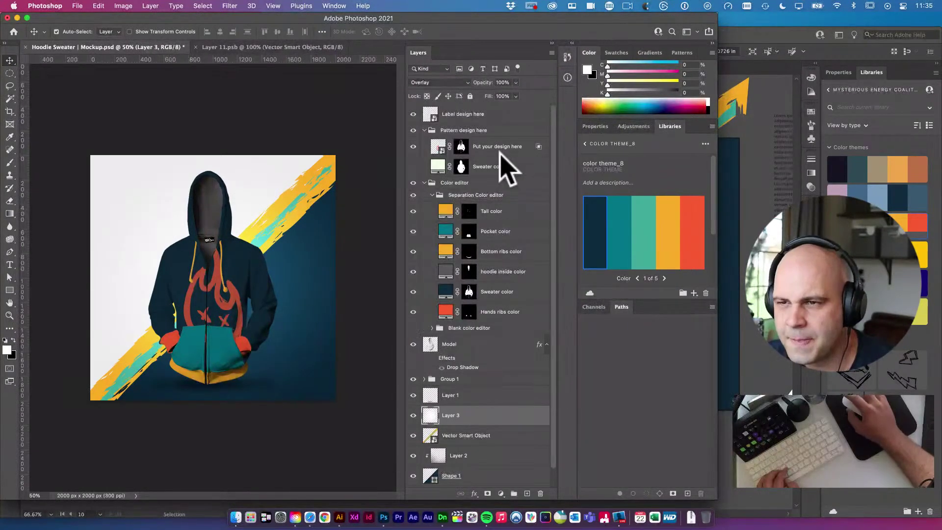
{"action": "left_click_drag", "start_coordinate": [496, 84], "coordinate": [484, 84]}
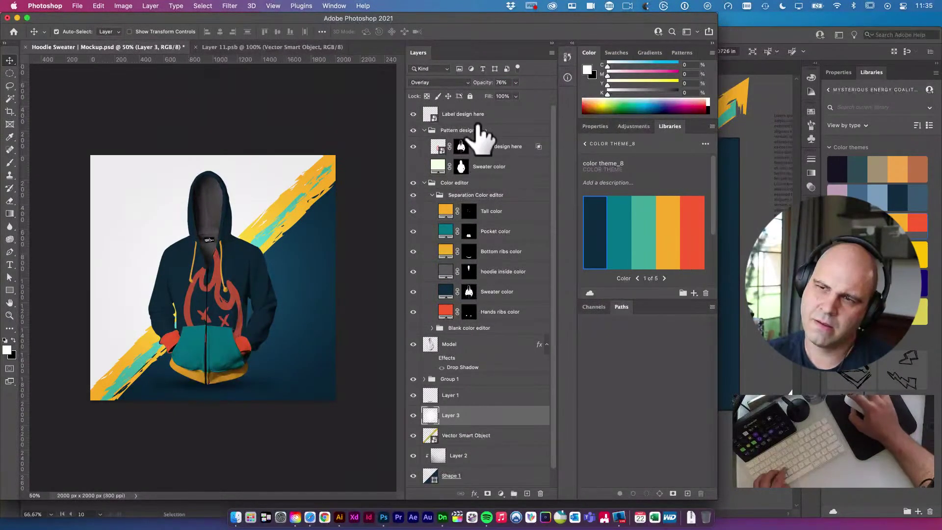
{"action": "left_click_drag", "start_coordinate": [484, 89], "coordinate": [487, 84]}
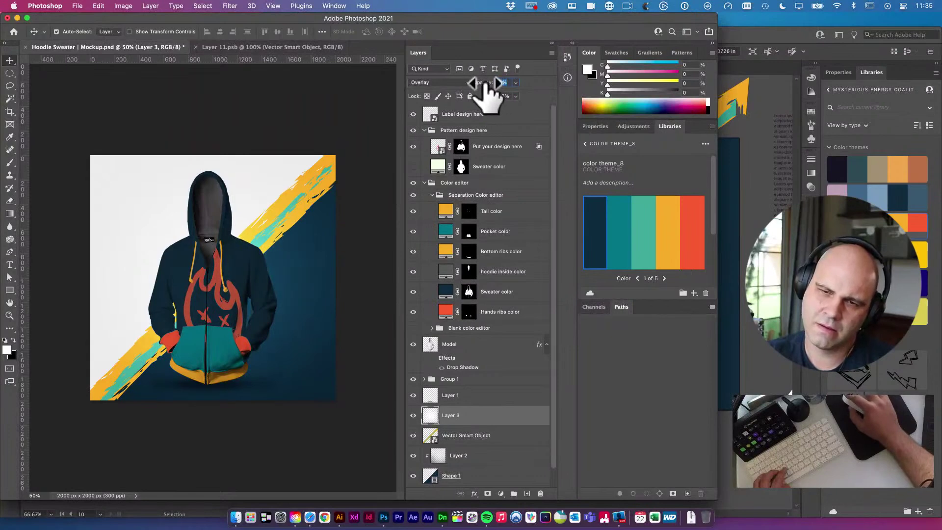
{"action": "left_click", "coordinate": [413, 415]}
{"action": "left_click", "coordinate": [413, 415]}
{"action": "left_click", "coordinate": [413, 415]}
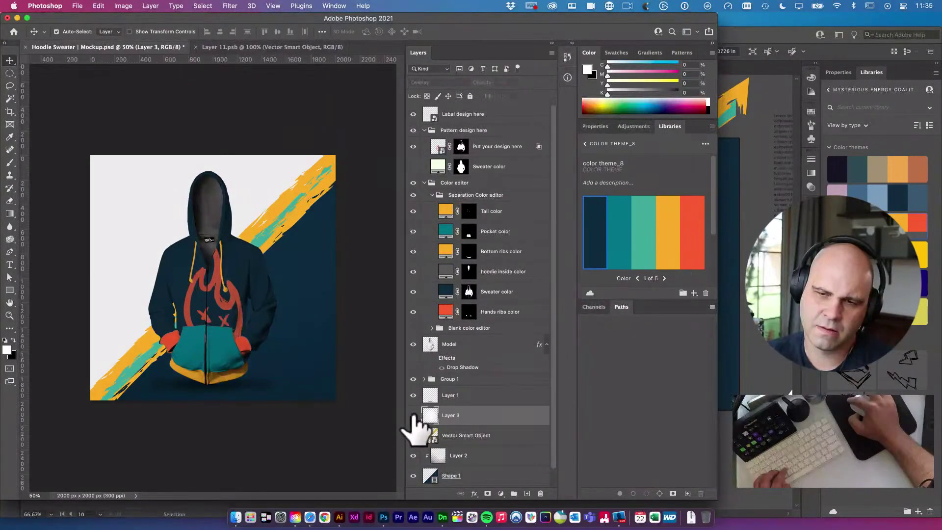
{"action": "key", "text": "super+t"}
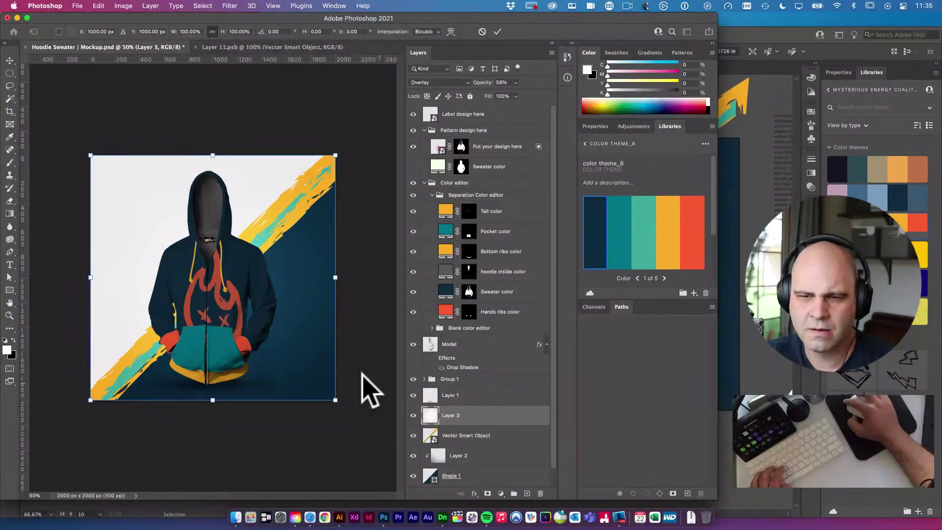
{"action": "key", "text": "Return"}
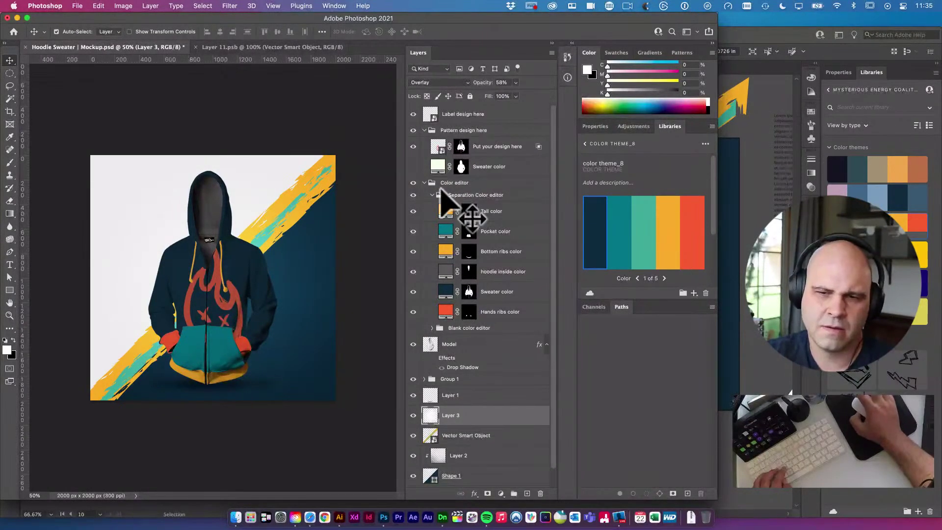
Save the document, and save a new version as Hoodie Sweater | Mockup_v2.psd in Photoshop format
{"action": "key", "text": "super+s"}
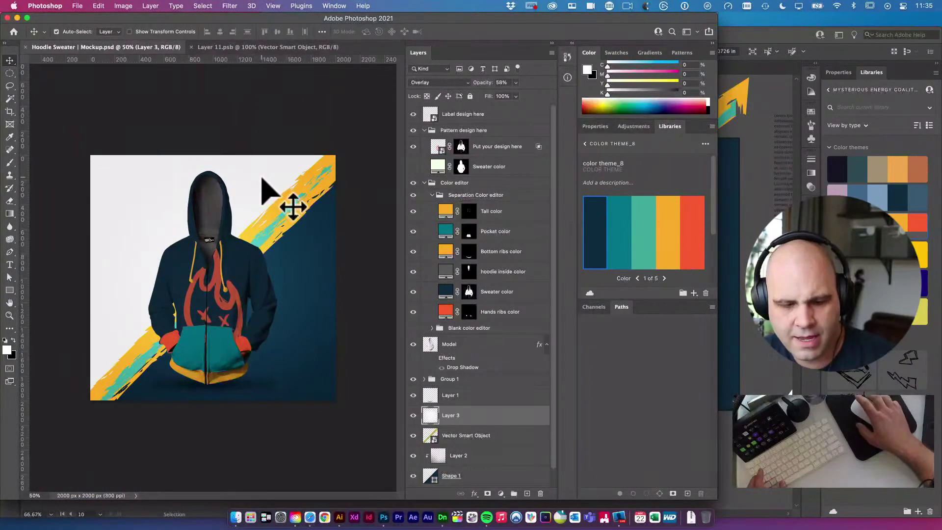
{"action": "key", "text": "shift+super+s"}
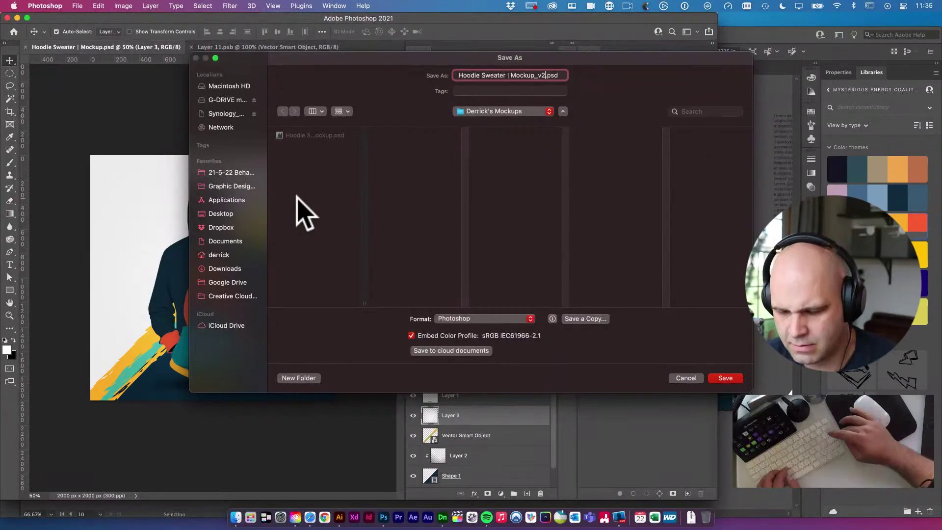
{"action": "key", "text": "Return"}
{"action": "key", "text": "Return"}
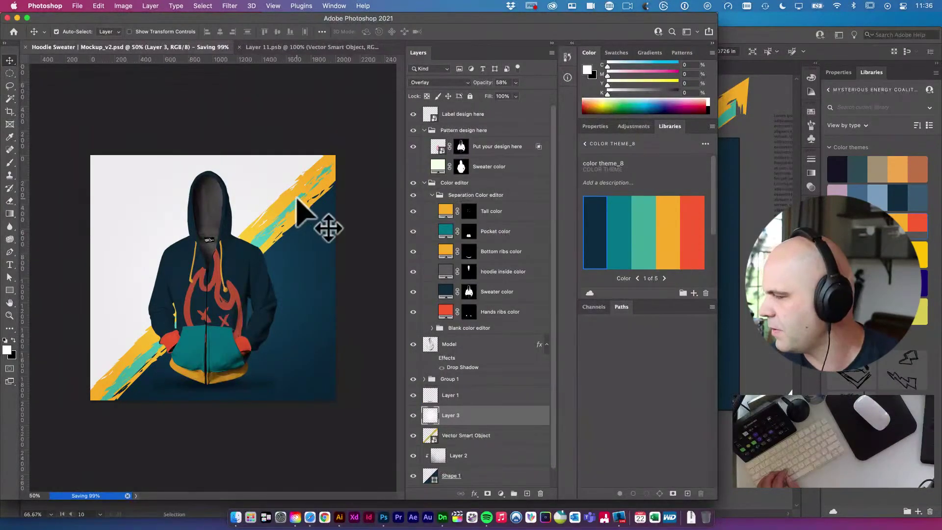
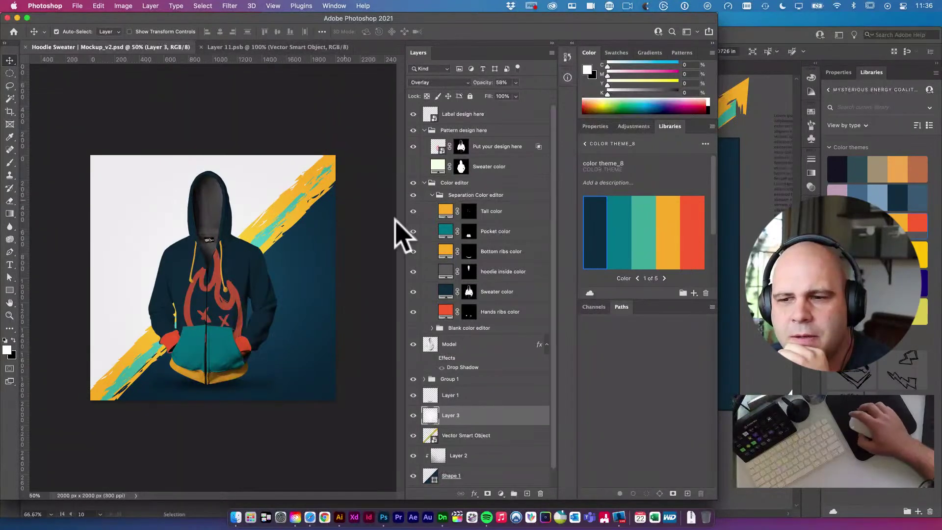
Recolor the drawstrings' Tall color layer with the teal from color theme_8 in the Mysterious Energy Coalition library
{"action": "left_click", "coordinate": [446, 212]}
{"action": "left_click", "coordinate": [644, 237]}
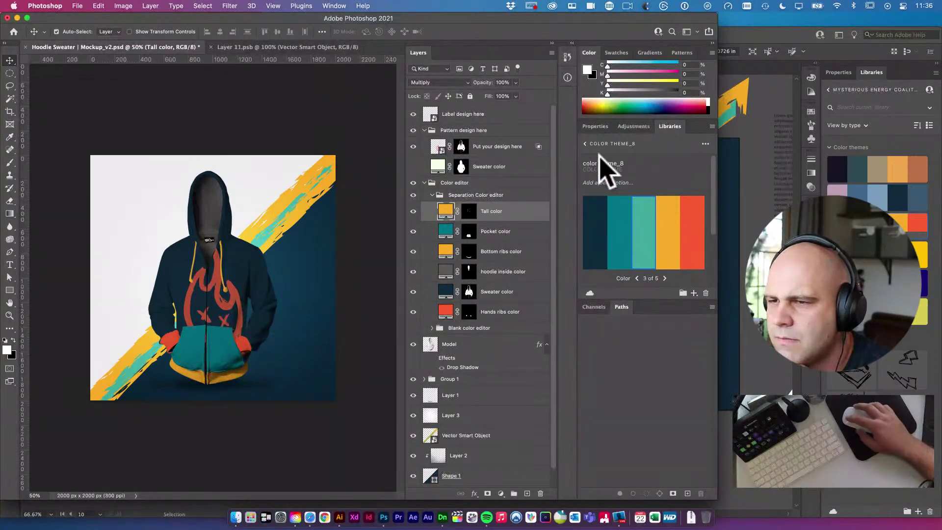
{"action": "left_click", "coordinate": [633, 126]}
{"action": "left_click", "coordinate": [670, 126]}
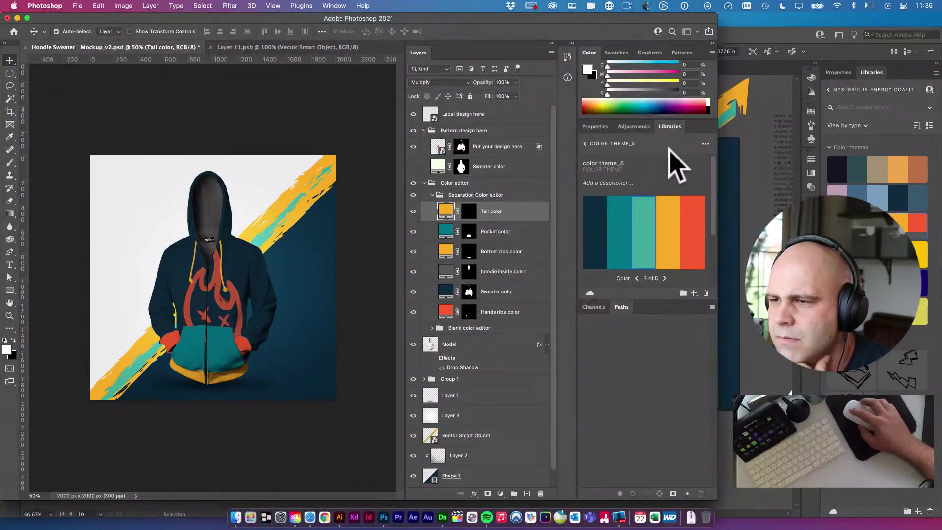
{"action": "left_click", "coordinate": [584, 144]}
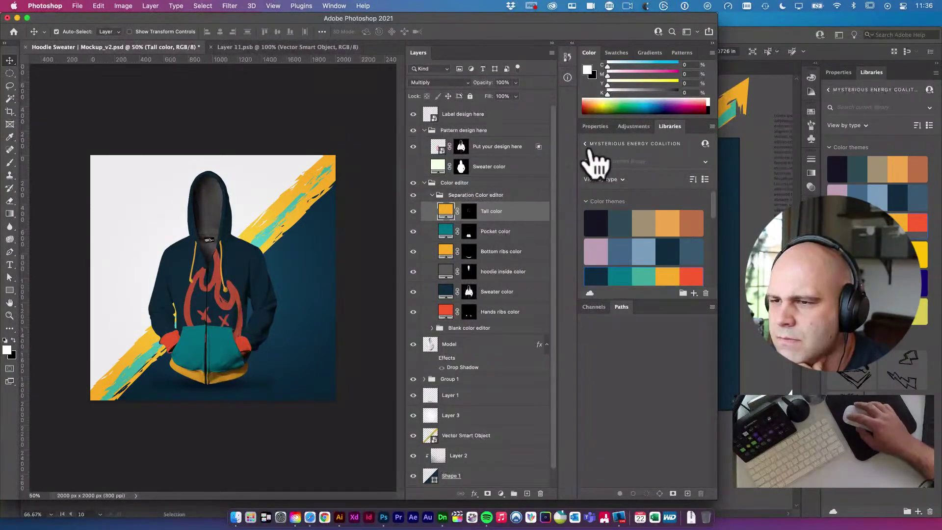
{"action": "left_click", "coordinate": [667, 246]}
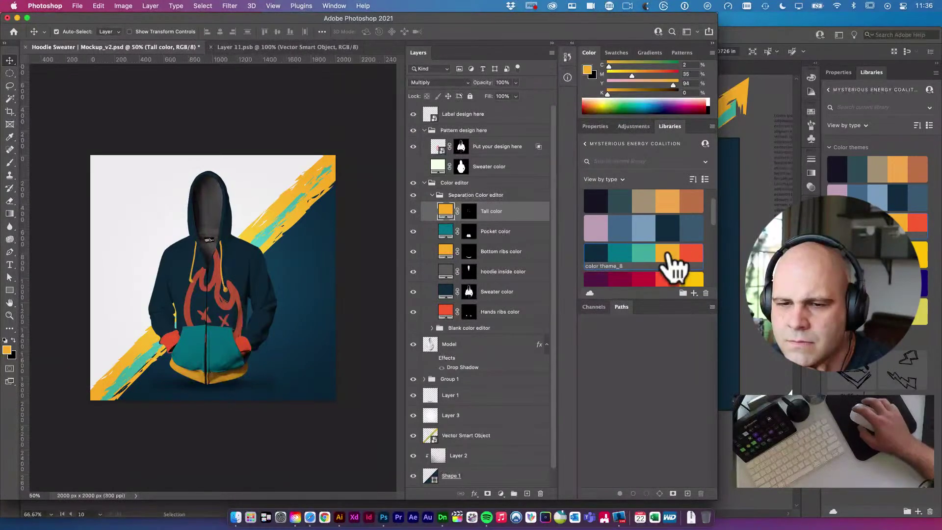
{"action": "left_click", "coordinate": [650, 254]}
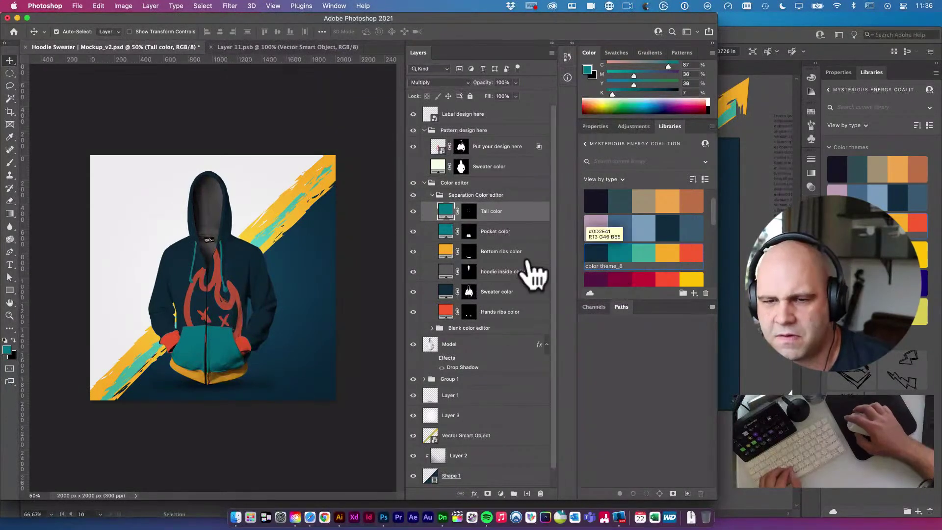
Recolor the Hands ribs color layer with the dark navy from color theme_8, trying the theme's orange and teal first
{"action": "left_click", "coordinate": [446, 314]}
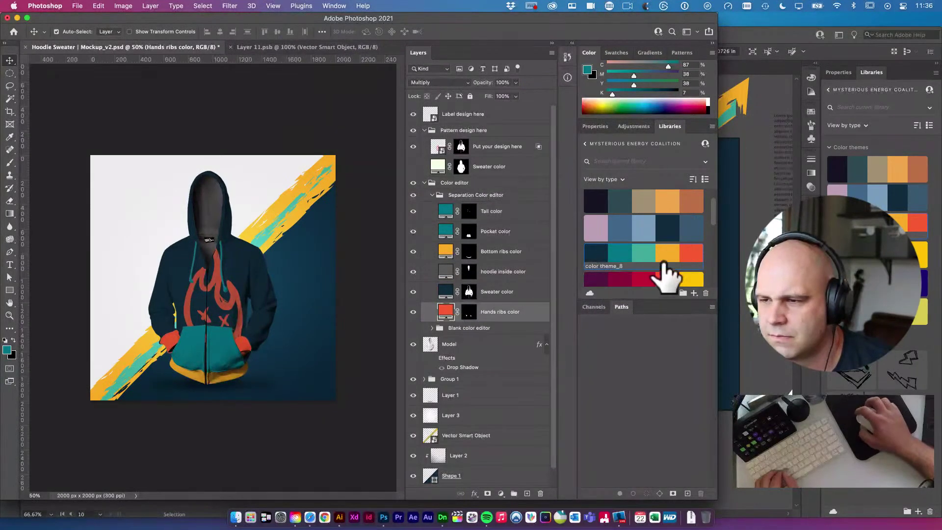
{"action": "left_click", "coordinate": [668, 253]}
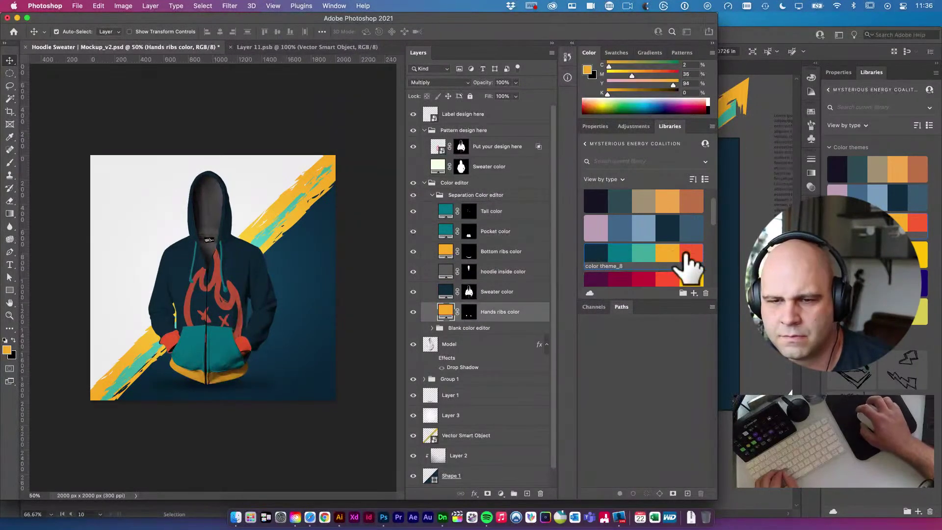
{"action": "left_click", "coordinate": [624, 254]}
{"action": "left_click", "coordinate": [597, 254]}
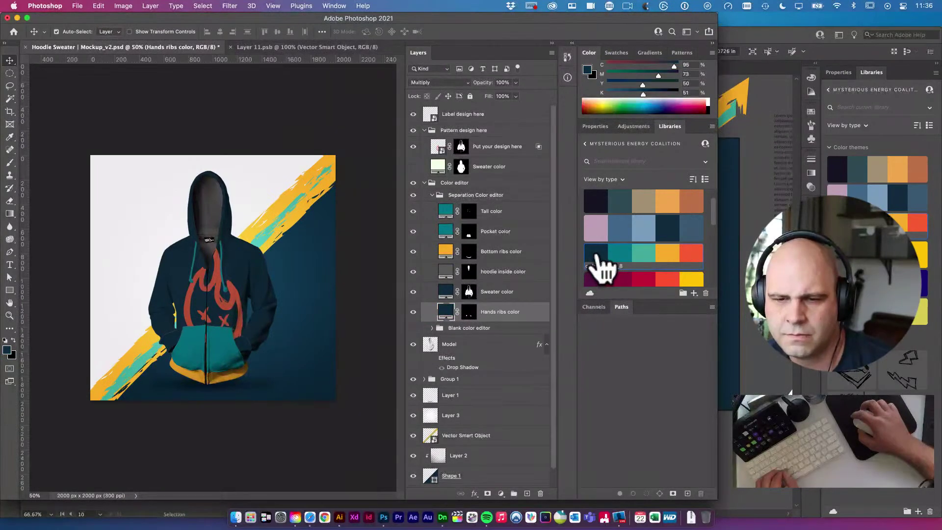
Recolor the Pocket color layer with the yellow-orange from color theme_8, trying the theme's navy, teal and light green first
{"action": "left_click", "coordinate": [447, 228]}
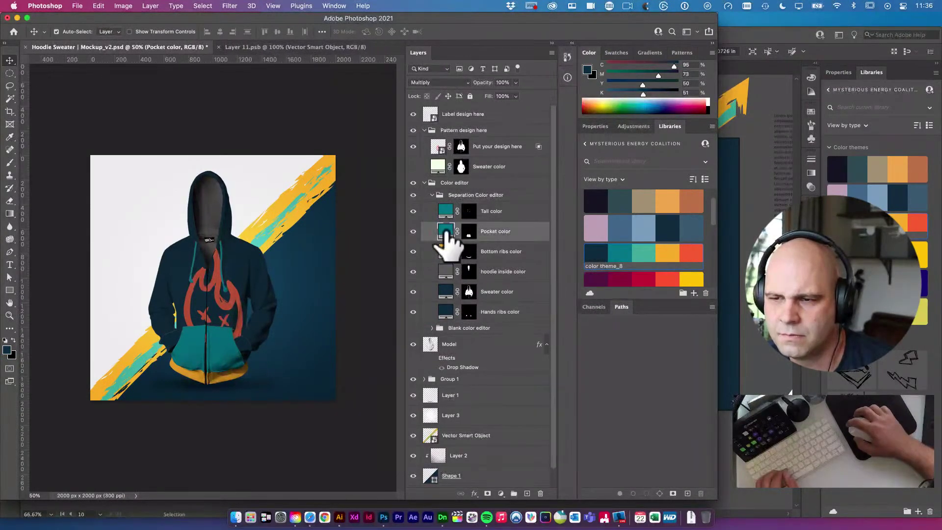
{"action": "left_click", "coordinate": [596, 254]}
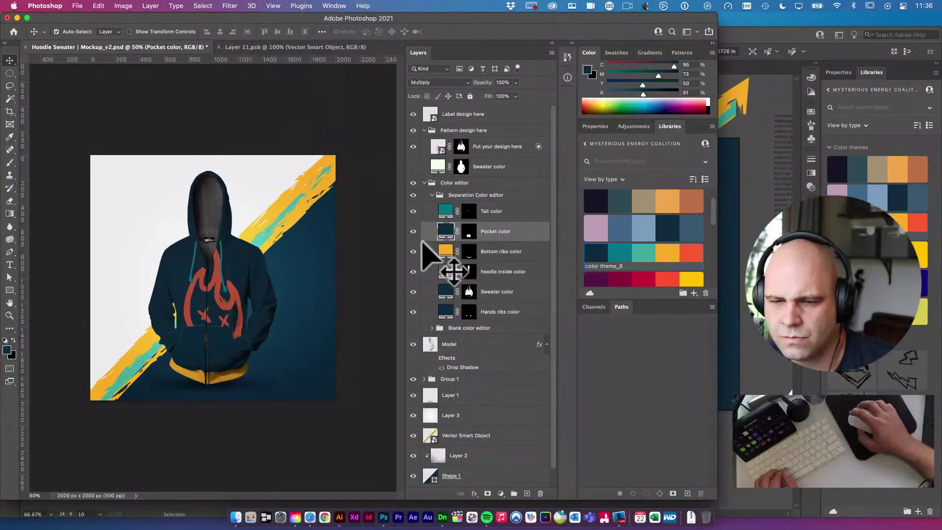
{"action": "left_click", "coordinate": [621, 260]}
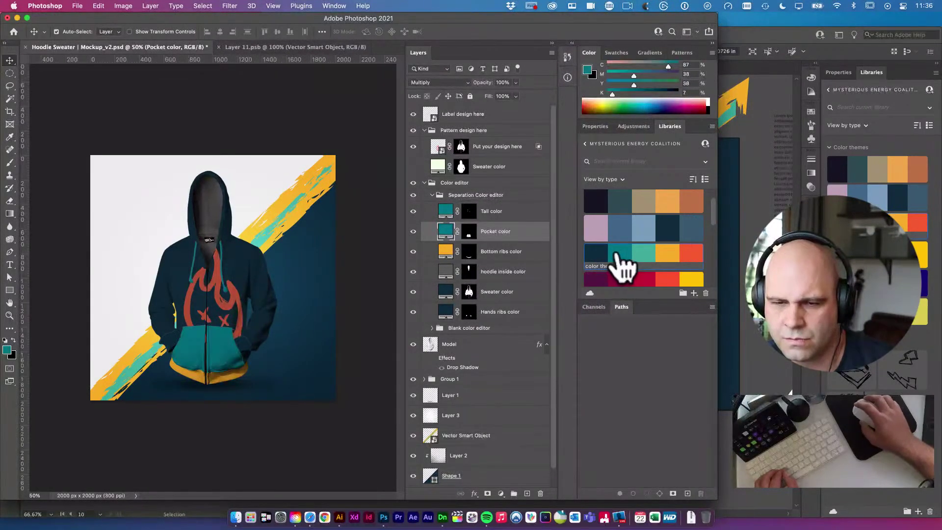
{"action": "left_click", "coordinate": [642, 260]}
{"action": "left_click", "coordinate": [670, 258]}
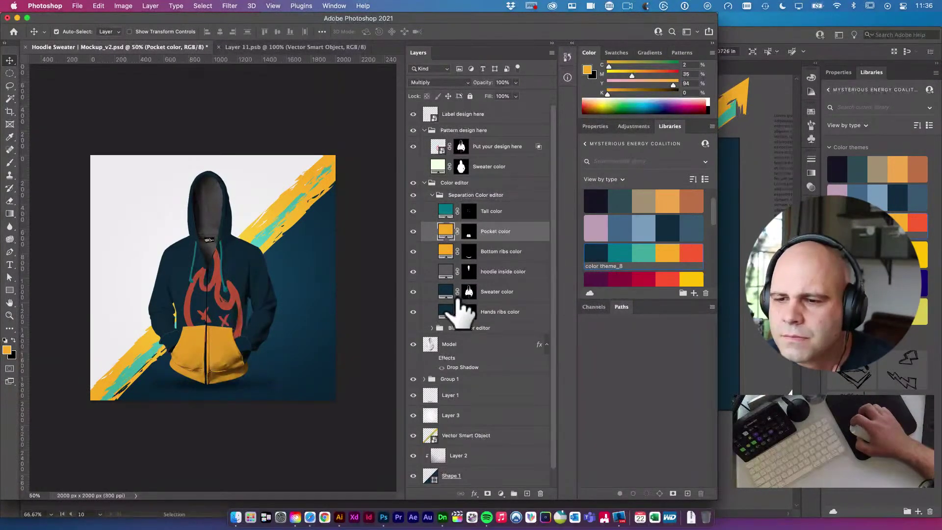
Open the contents of the Put your design here smart object for editing
{"action": "double_click", "coordinate": [442, 151]}
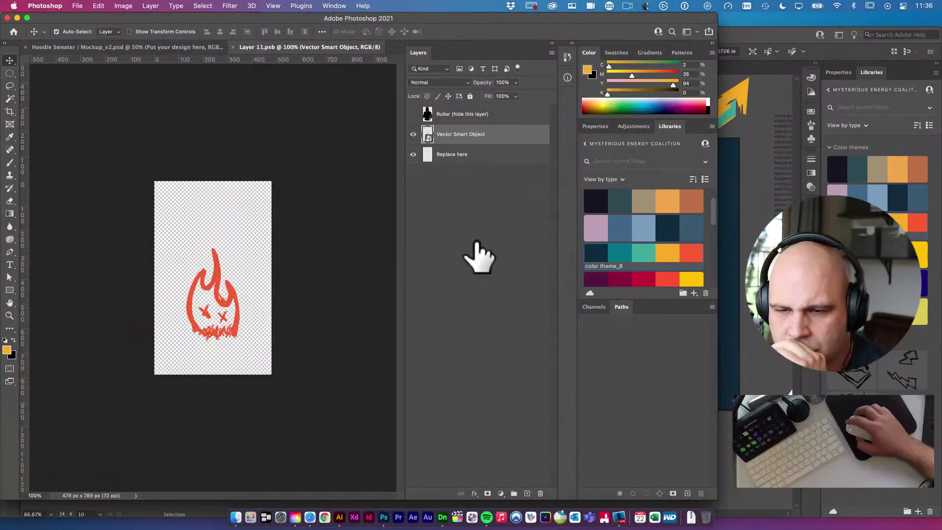
{"action": "left_click", "coordinate": [474, 493]}
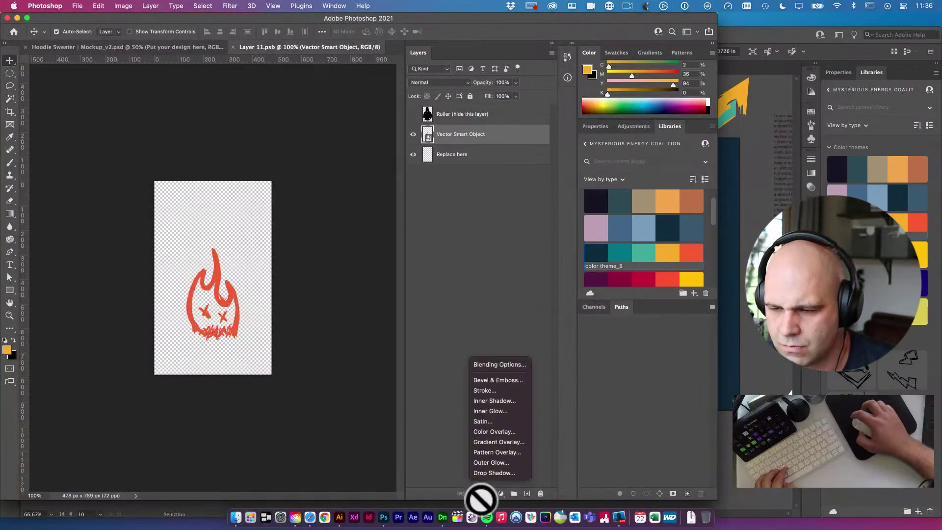
{"action": "left_click", "coordinate": [508, 431]}
{"action": "left_click_drag", "start_coordinate": [657, 76], "coordinate": [360, 129]}
{"action": "left_click", "coordinate": [495, 162]}
{"action": "left_click_drag", "start_coordinate": [536, 132], "coordinate": [344, 160]}
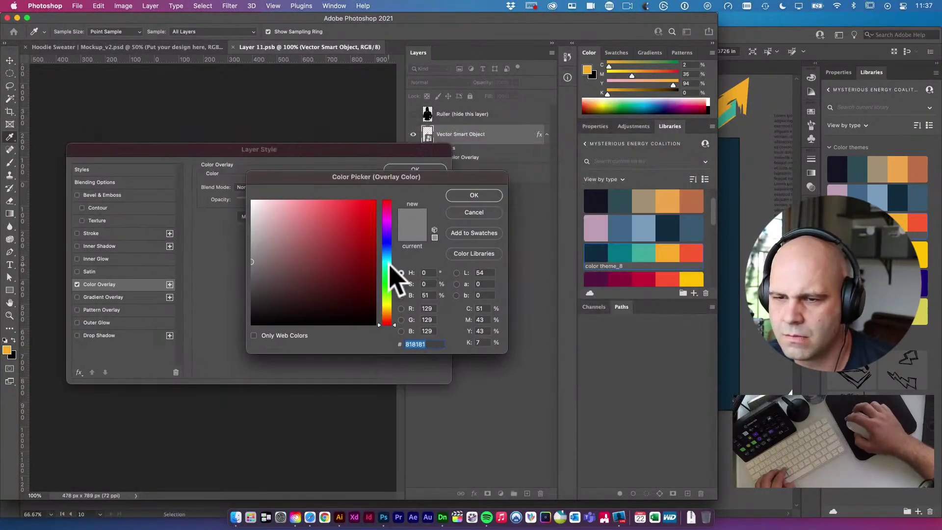
{"action": "left_click", "coordinate": [473, 212]}
{"action": "left_click", "coordinate": [416, 187]}
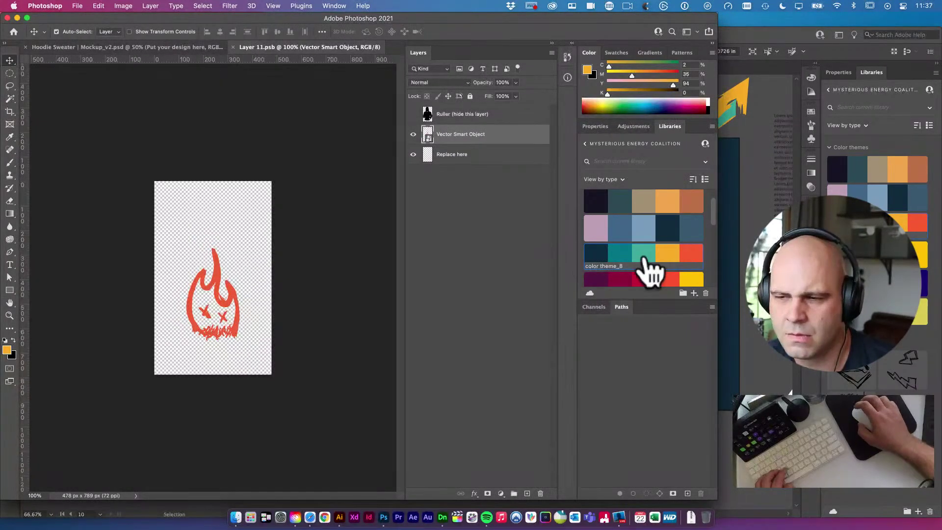
Add a Color Overlay to the flame's Vector Smart Object layer and try to sample color theme_8's light green as the overlay color
{"action": "scroll", "coordinate": [650, 270], "scroll_direction": "down", "scroll_amount": 2}
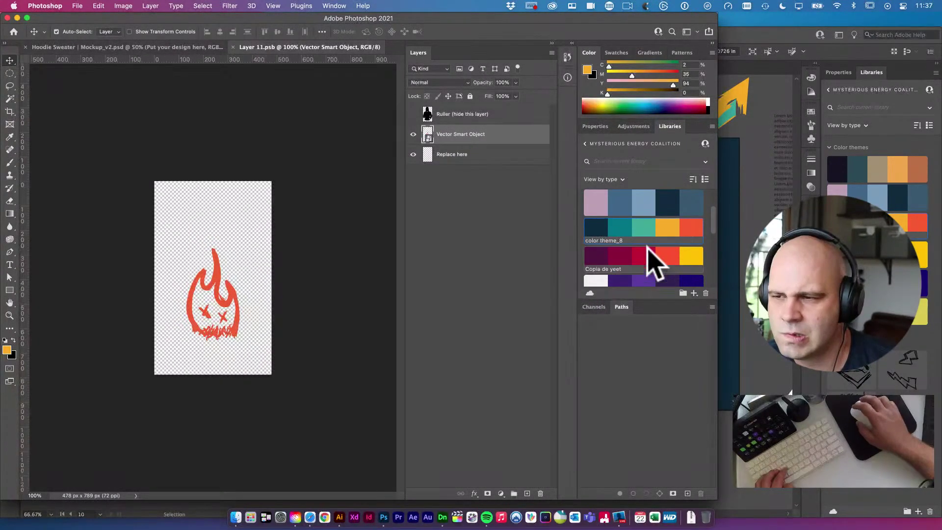
{"action": "left_click", "coordinate": [643, 228]}
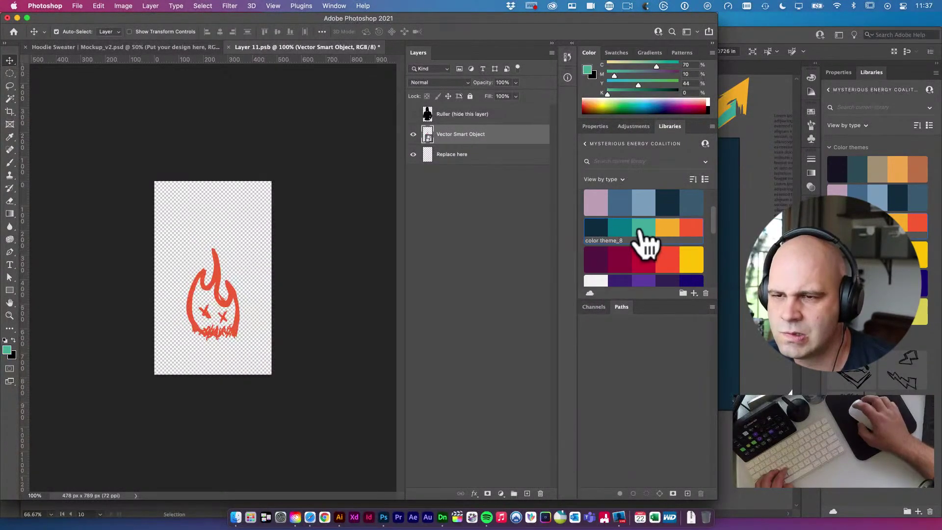
{"action": "left_click", "coordinate": [474, 493]}
{"action": "left_click", "coordinate": [511, 442]}
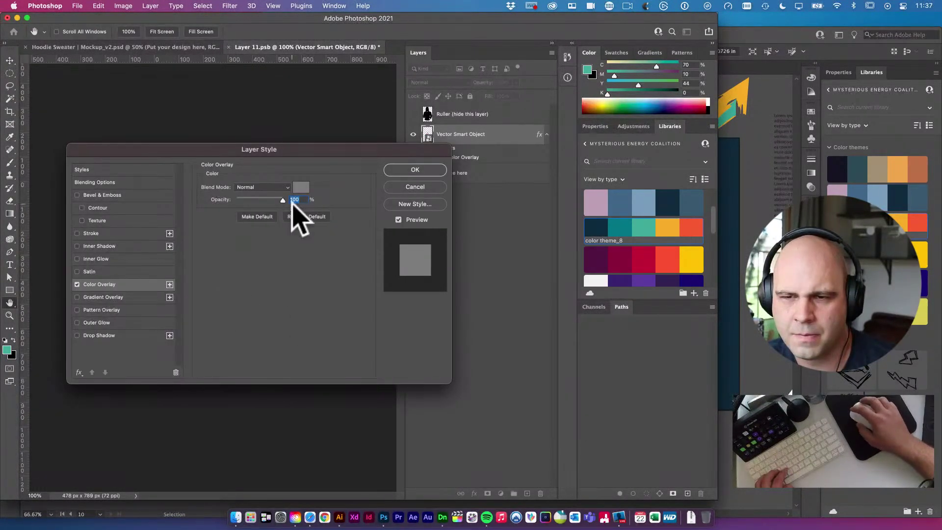
{"action": "left_click", "coordinate": [300, 187]}
{"action": "left_click_drag", "start_coordinate": [609, 233], "coordinate": [643, 226]}
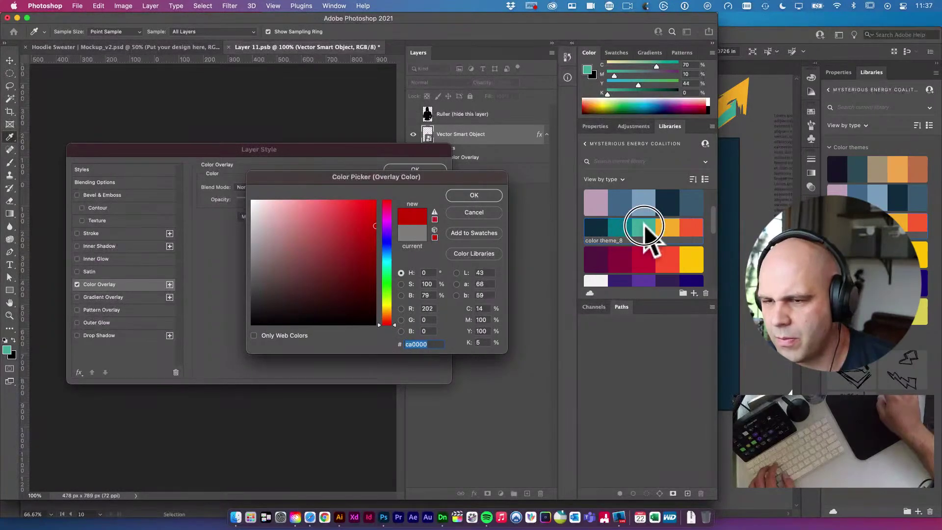
{"action": "left_click", "coordinate": [338, 255]}
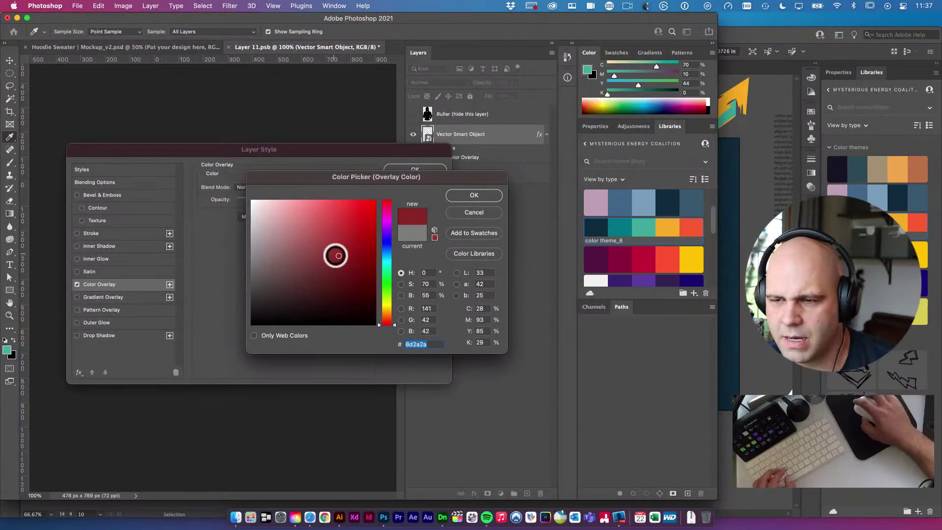
{"action": "left_click", "coordinate": [479, 253]}
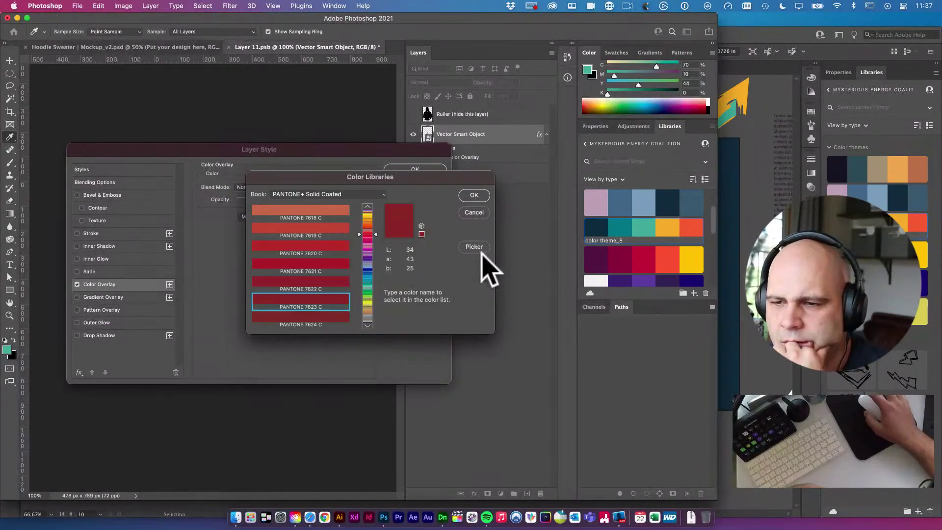
{"action": "left_click", "coordinate": [473, 212]}
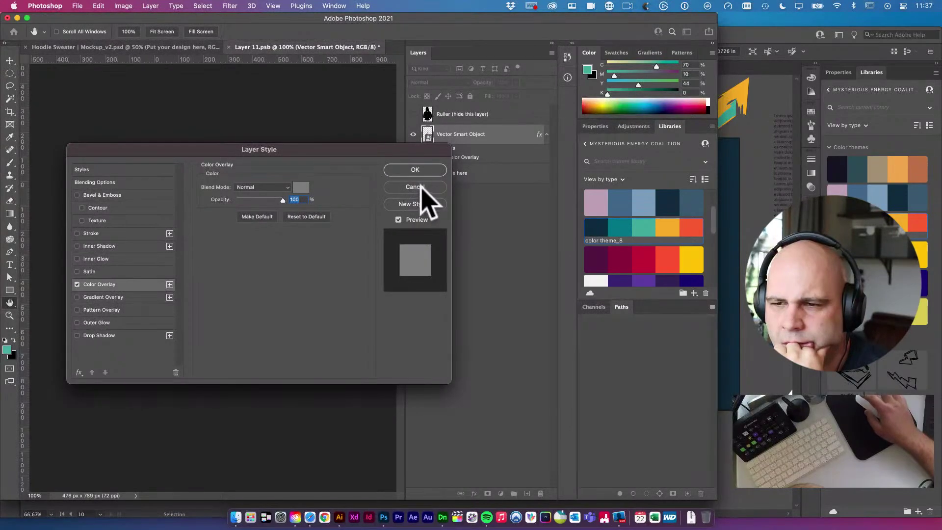
{"action": "left_click_drag", "start_coordinate": [377, 155], "coordinate": [330, 240]}
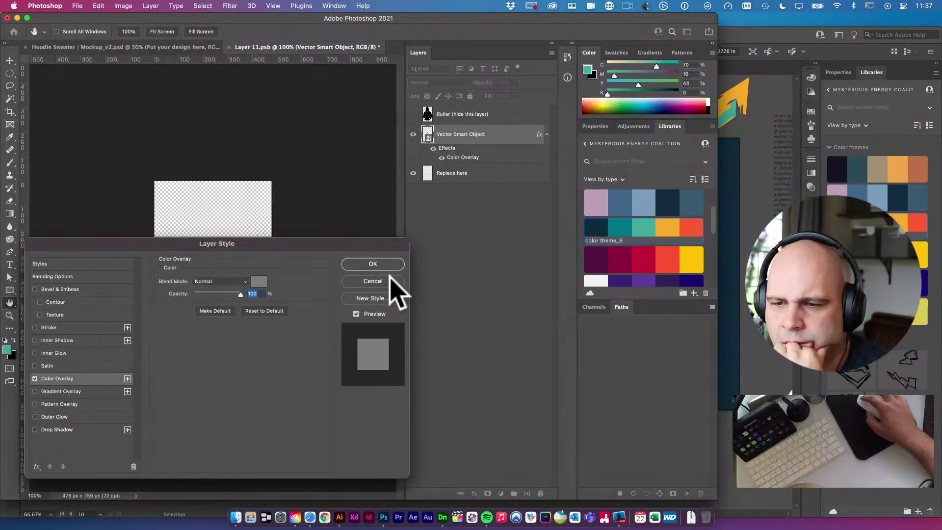
{"action": "left_click", "coordinate": [371, 278]}
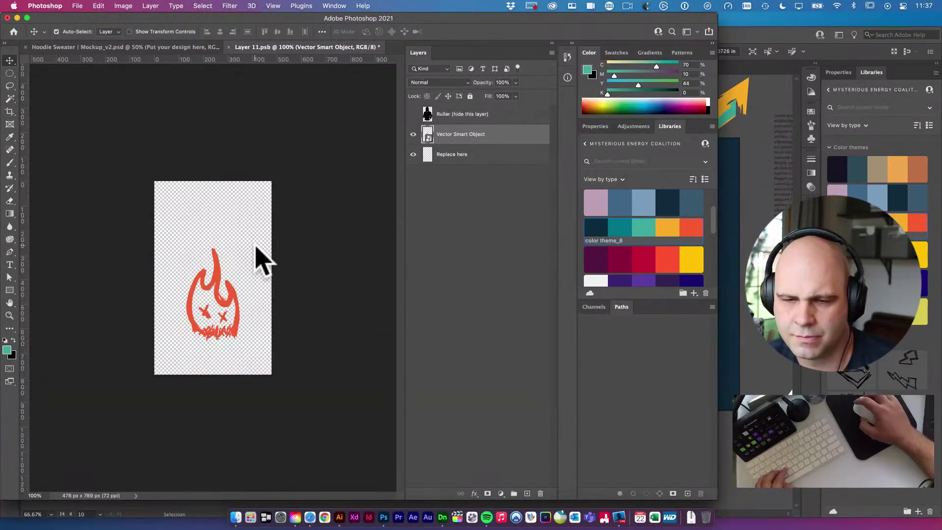
Draw a green rectangle about 372 by 316 px above the flame and give the flame a Color Overlay sampled from it
{"action": "key", "text": "u"}
{"action": "left_click_drag", "start_coordinate": [164, 173], "coordinate": [255, 250]}
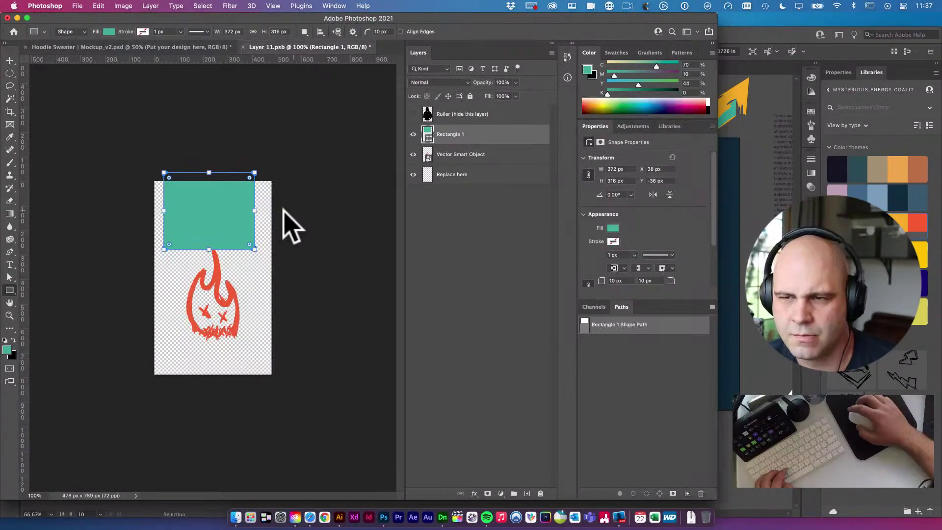
{"action": "left_click", "coordinate": [429, 157]}
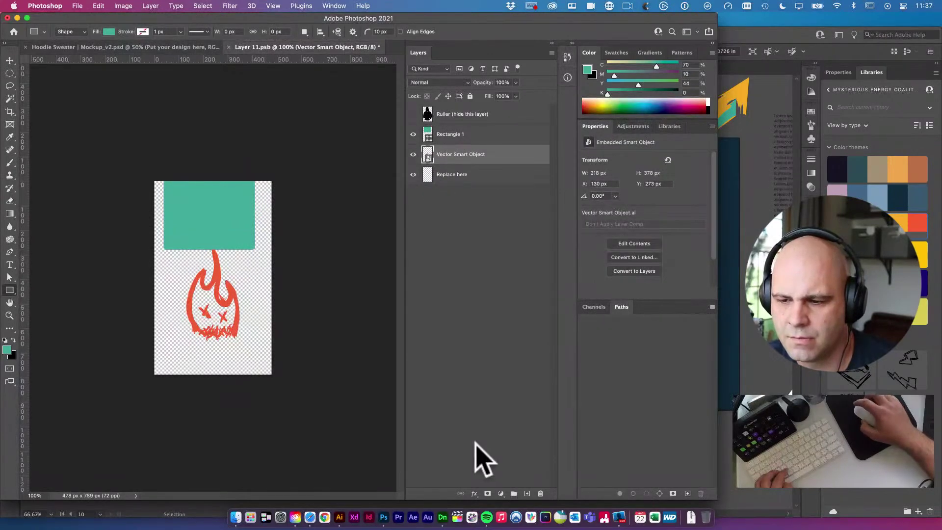
{"action": "left_click", "coordinate": [475, 493]}
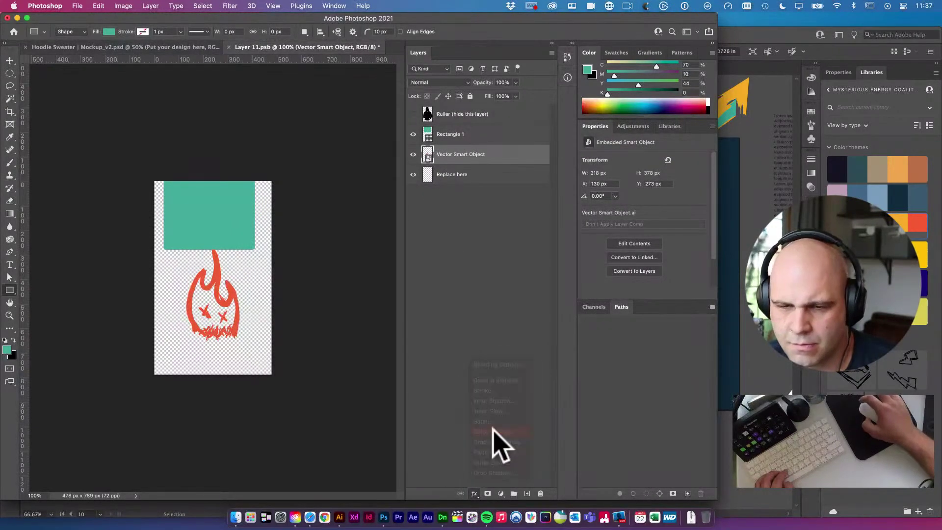
{"action": "left_click", "coordinate": [494, 432]}
{"action": "left_click_drag", "start_coordinate": [331, 243], "coordinate": [697, 189]}
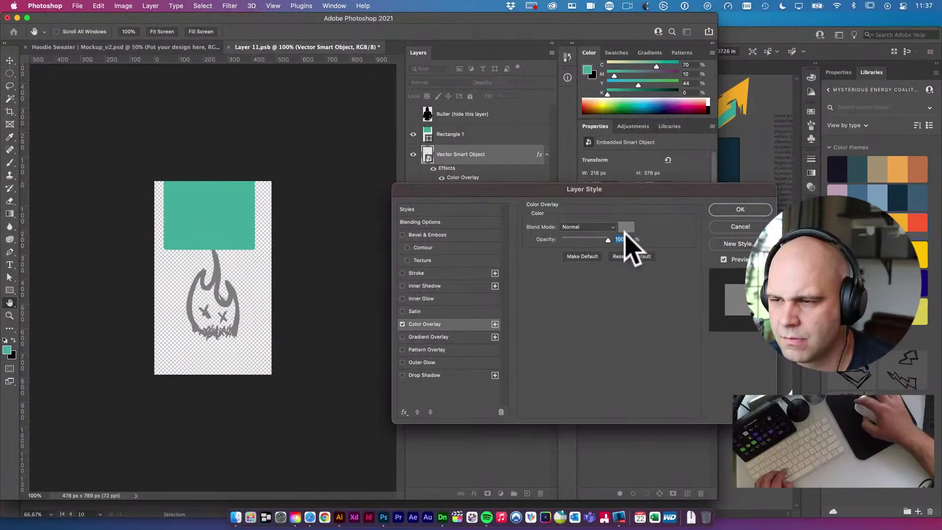
{"action": "left_click", "coordinate": [626, 227]}
{"action": "left_click", "coordinate": [218, 205]}
{"action": "left_click", "coordinate": [474, 195]}
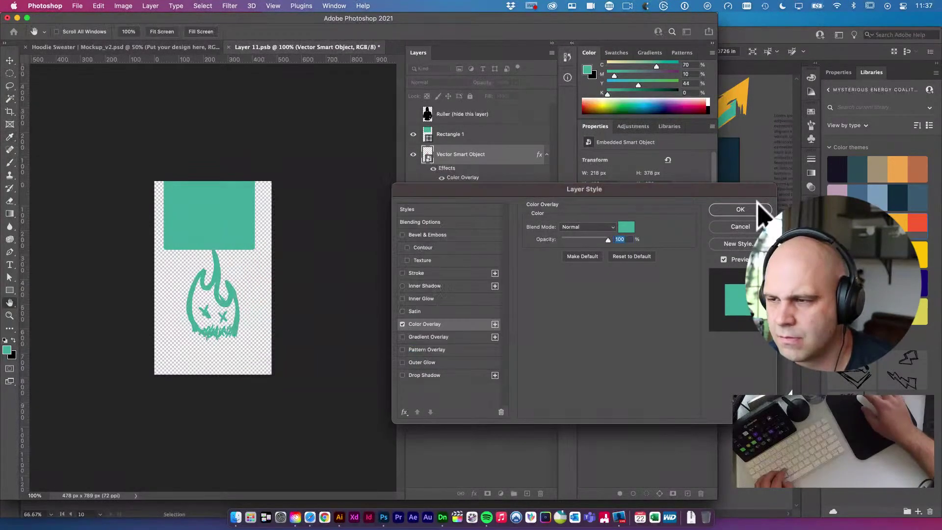
{"action": "left_click", "coordinate": [739, 210]}
Delete the green sample rectangle and save the flame artwork in Layer 11.psb
{"action": "left_click", "coordinate": [461, 134]}
{"action": "key", "text": "Delete"}
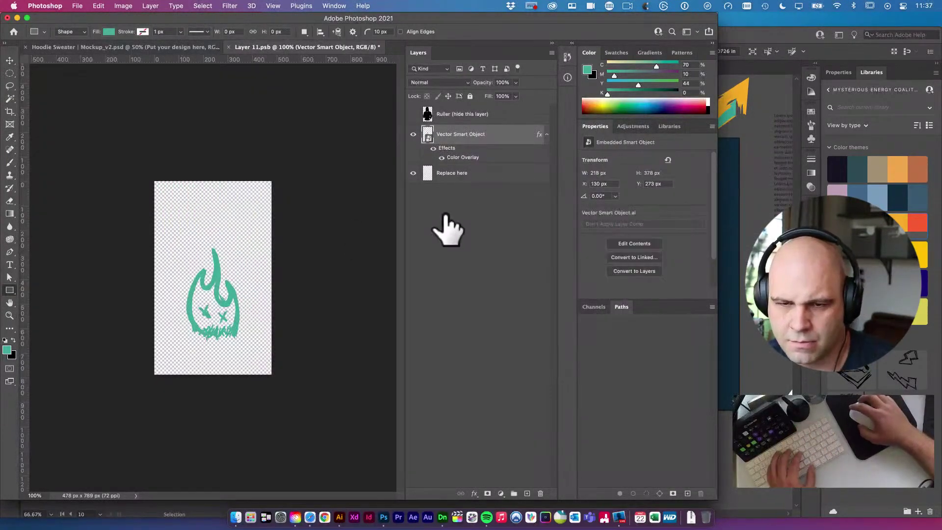
{"action": "key", "text": "u"}
{"action": "key", "text": "v"}
{"action": "key", "text": "super+s"}
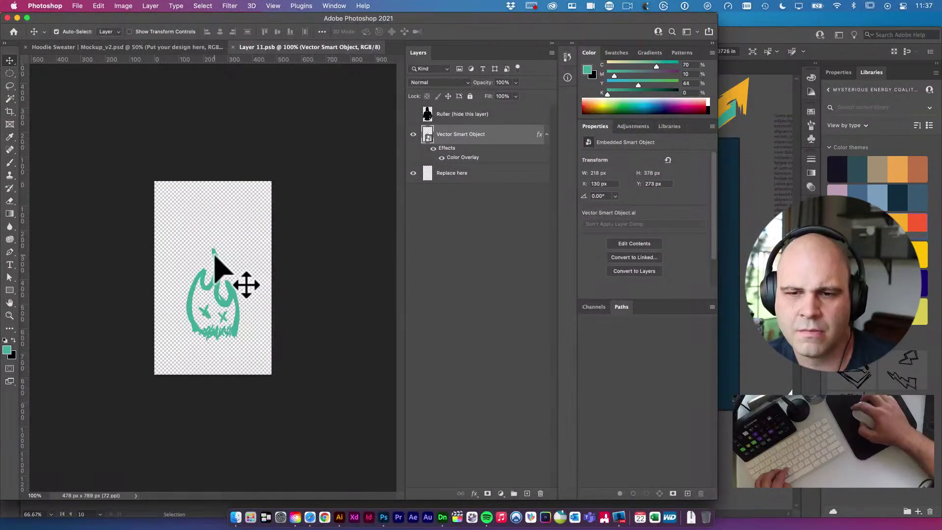
In the hoodie mockup, recolor the Bottom ribs color layer with the dark teal swatch from color theme_8
{"action": "left_click", "coordinate": [204, 46]}
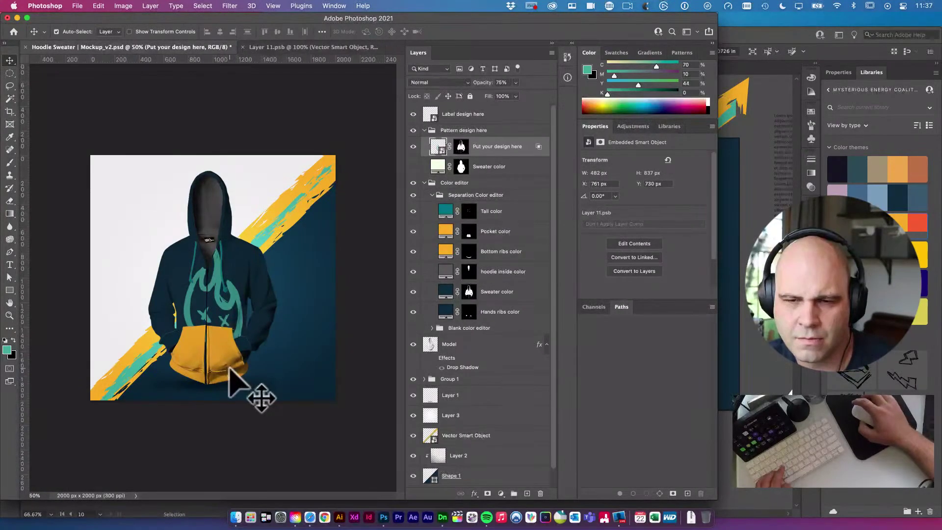
{"action": "left_click", "coordinate": [216, 356]}
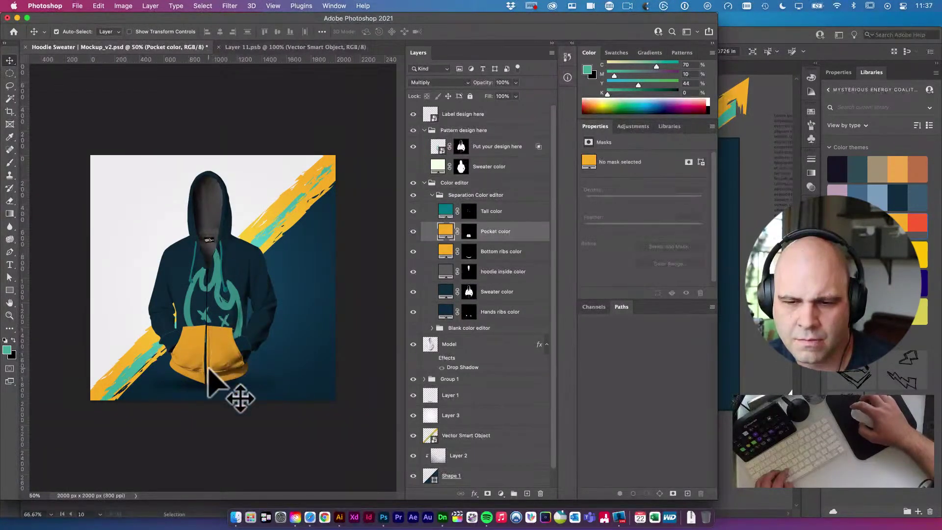
{"action": "left_click", "coordinate": [211, 377]}
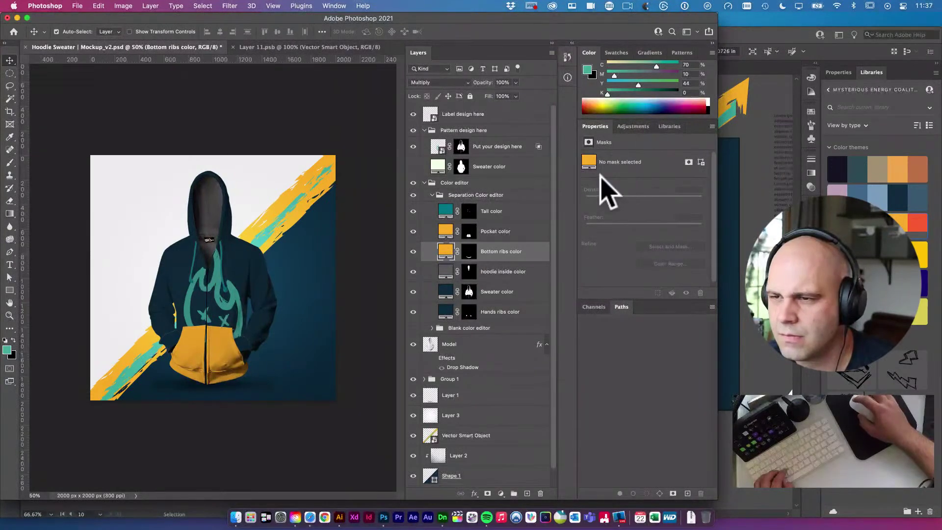
{"action": "left_click", "coordinate": [669, 126]}
{"action": "left_click", "coordinate": [617, 231]}
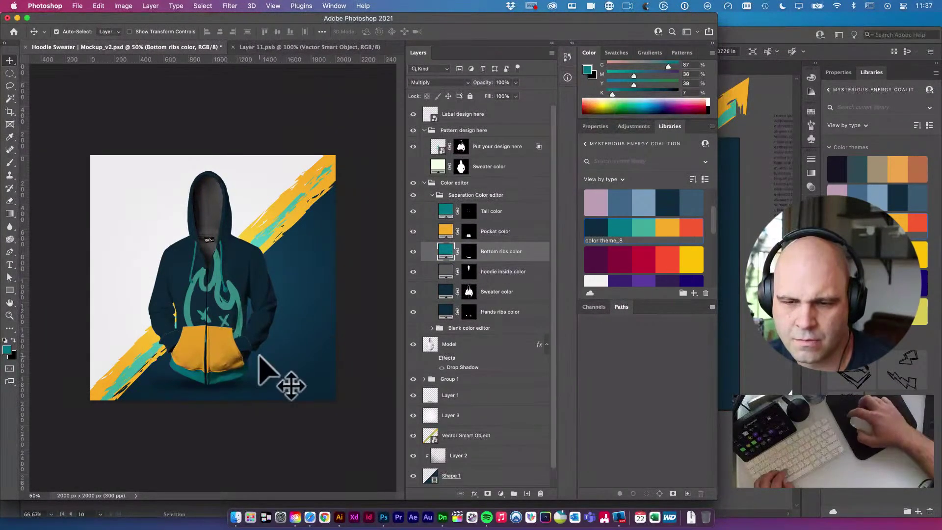
Recolor the hoodie's Hands ribs color layer with the light green swatch from color theme_8 and save the mockup
{"action": "left_click", "coordinate": [240, 341]}
{"action": "left_click", "coordinate": [646, 224]}
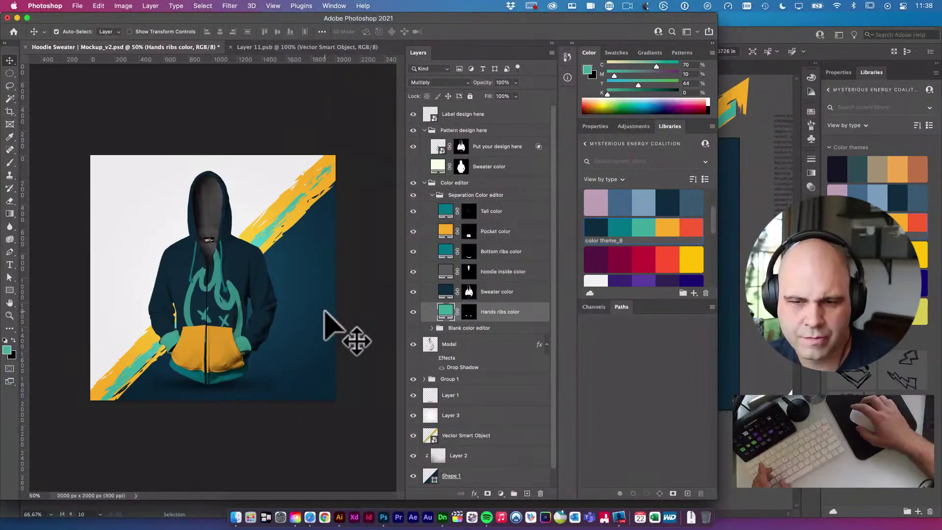
{"action": "key", "text": "super+s"}
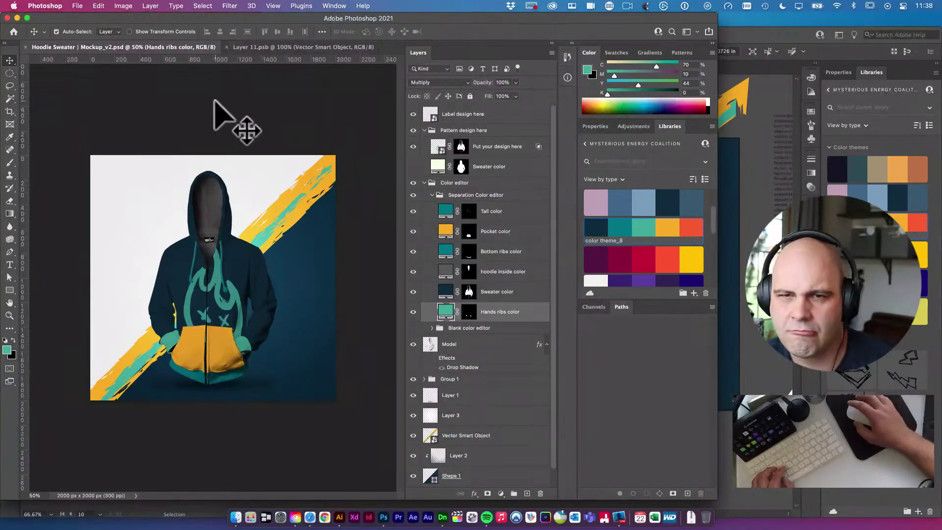
Switch to Illustrator, pick the white Mysterious Energy logo group on the can label, and return to the Photoshop mockup
{"action": "left_click", "coordinate": [339, 517]}
{"action": "left_click", "coordinate": [343, 216]}
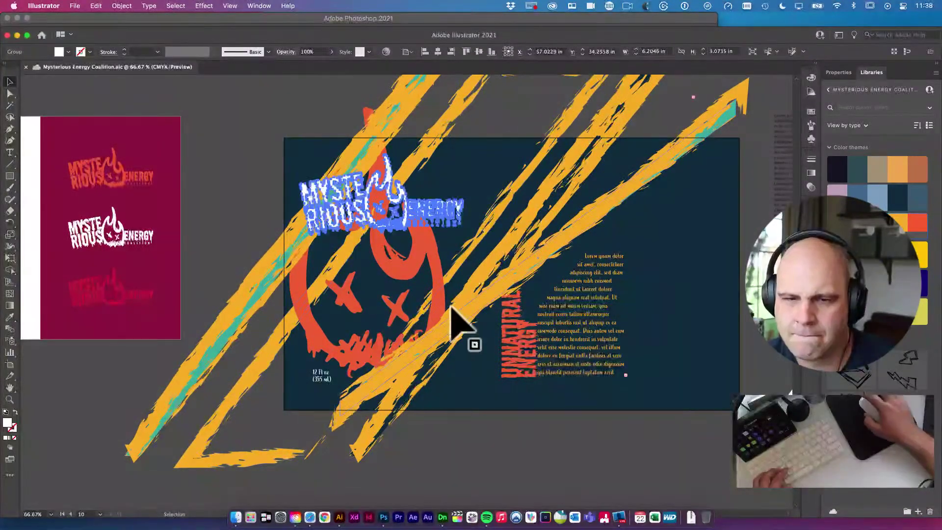
{"action": "left_click", "coordinate": [383, 517]}
Delete the Hands ribs color layer from the hoodie mockup
{"action": "key", "text": "super+t"}
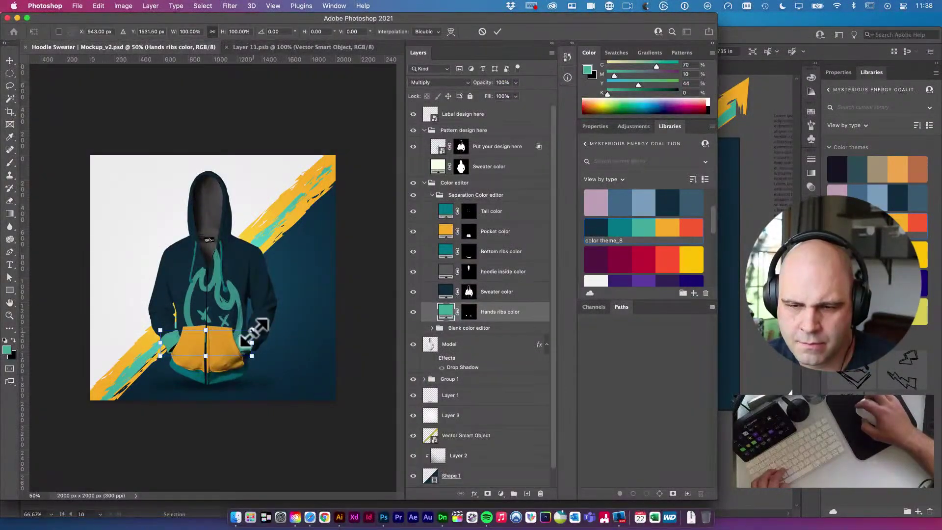
{"action": "left_click_drag", "start_coordinate": [252, 329], "coordinate": [315, 269]}
{"action": "key", "text": "Escape"}
{"action": "key", "text": "BackSpace"}
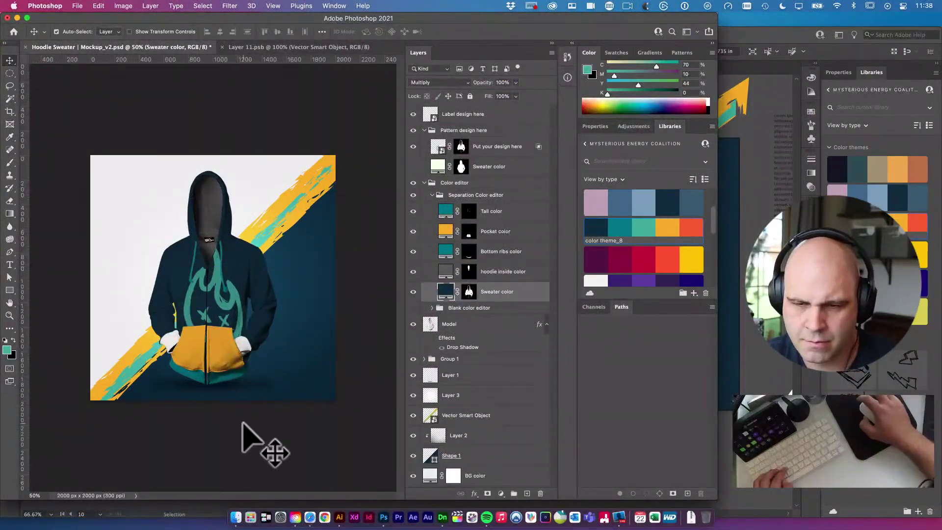
Copy the white Mysterious Energy logo from Illustrator and paste it into the Photoshop hoodie mockup as a Smart Object
{"action": "left_click", "coordinate": [340, 518]}
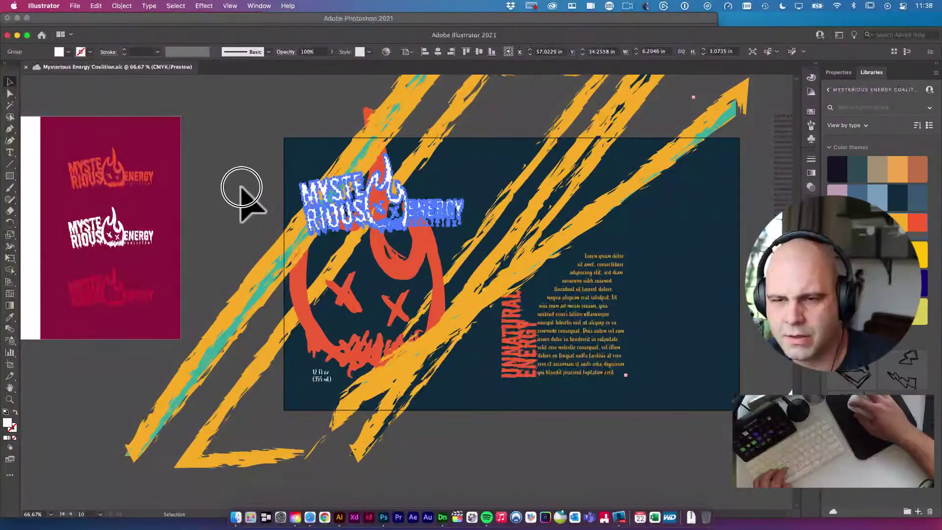
{"action": "left_click", "coordinate": [349, 193]}
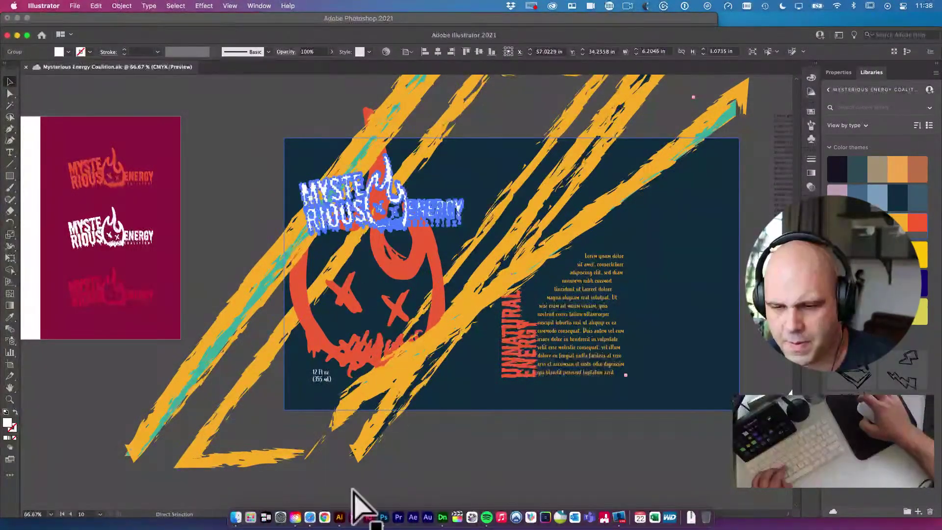
{"action": "left_click", "coordinate": [383, 518]}
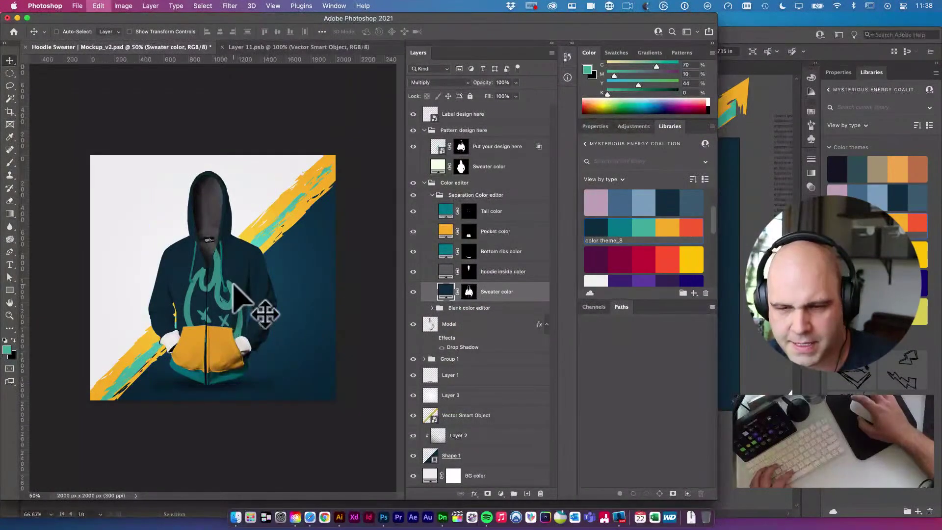
{"action": "key", "text": "super+v"}
{"action": "left_click", "coordinate": [362, 210]}
Rotate the pasted logo to about -41°, scale it to about 116% over the white background area, and place its layer directly below Layer 1
{"action": "left_click_drag", "start_coordinate": [354, 309], "coordinate": [373, 191]}
{"action": "left_click_drag", "start_coordinate": [276, 254], "coordinate": [227, 198]}
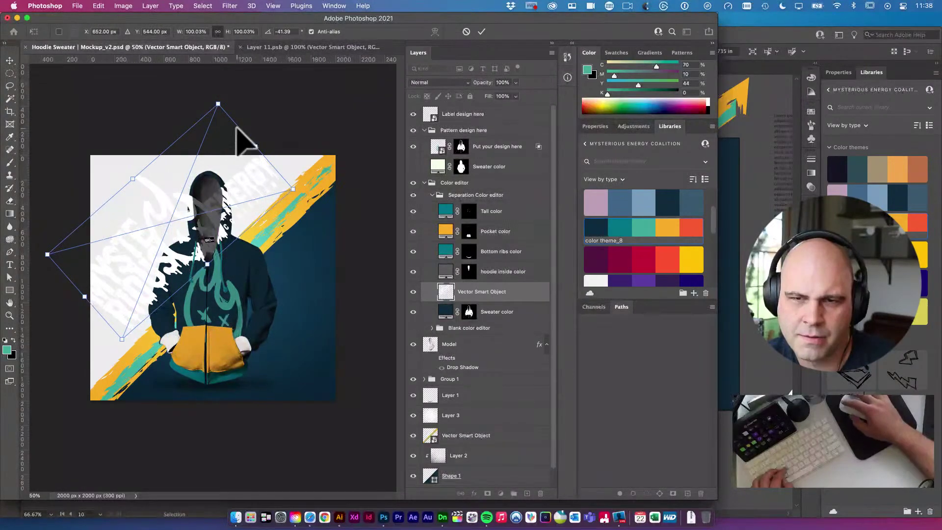
{"action": "left_click_drag", "start_coordinate": [219, 104], "coordinate": [222, 79]}
{"action": "left_click_drag", "start_coordinate": [221, 183], "coordinate": [230, 186]}
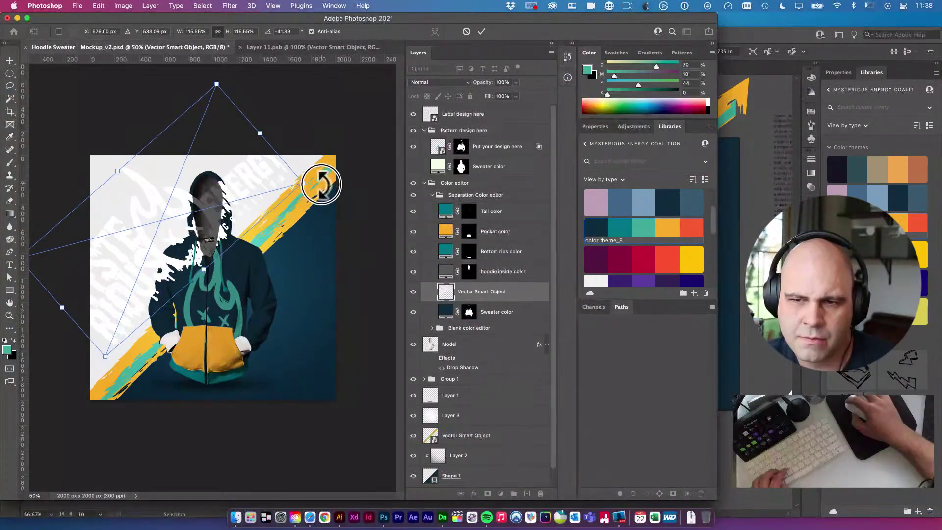
{"action": "left_click_drag", "start_coordinate": [320, 181], "coordinate": [322, 184]}
{"action": "key", "text": "Return"}
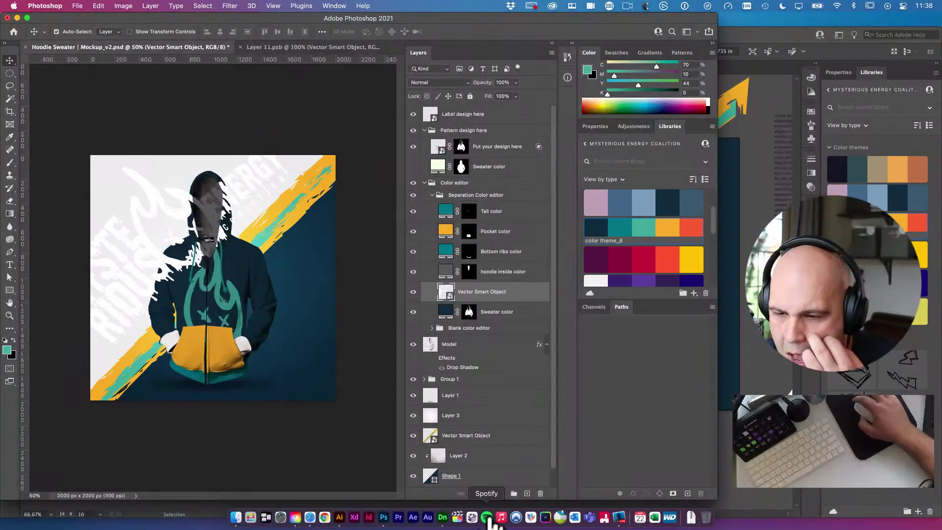
{"action": "left_click_drag", "start_coordinate": [491, 296], "coordinate": [496, 402]}
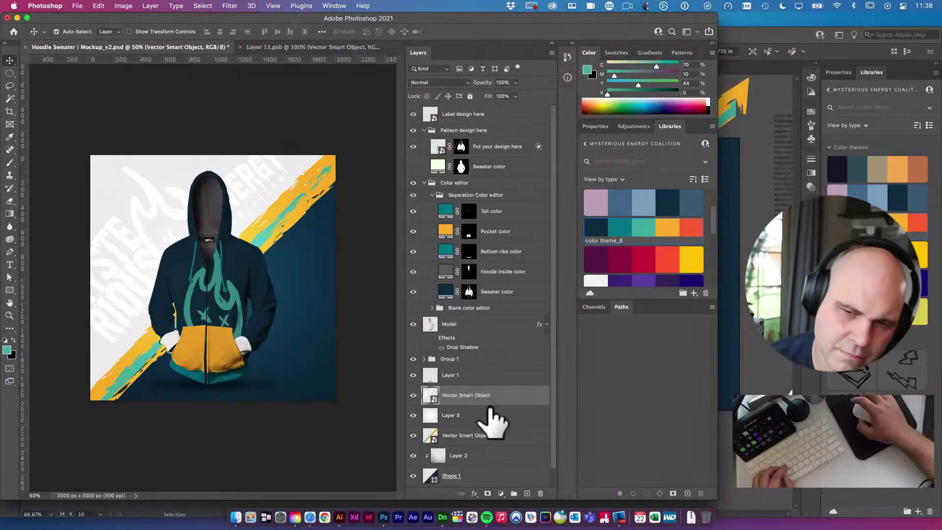
Select the Model layer and toggle its visibility to examine the hoodie's white cuffs
{"action": "left_click", "coordinate": [251, 361]}
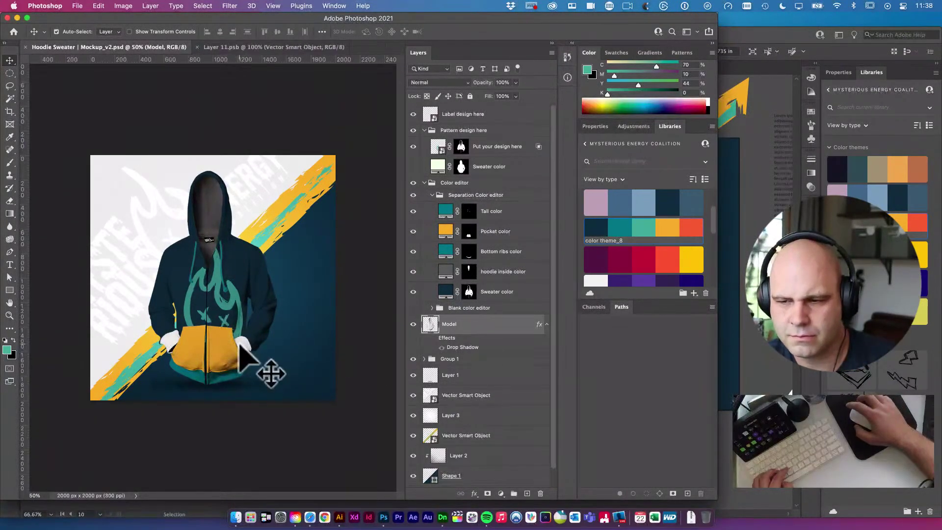
{"action": "left_click_drag", "start_coordinate": [409, 338], "coordinate": [416, 324]}
{"action": "left_click", "coordinate": [415, 325]}
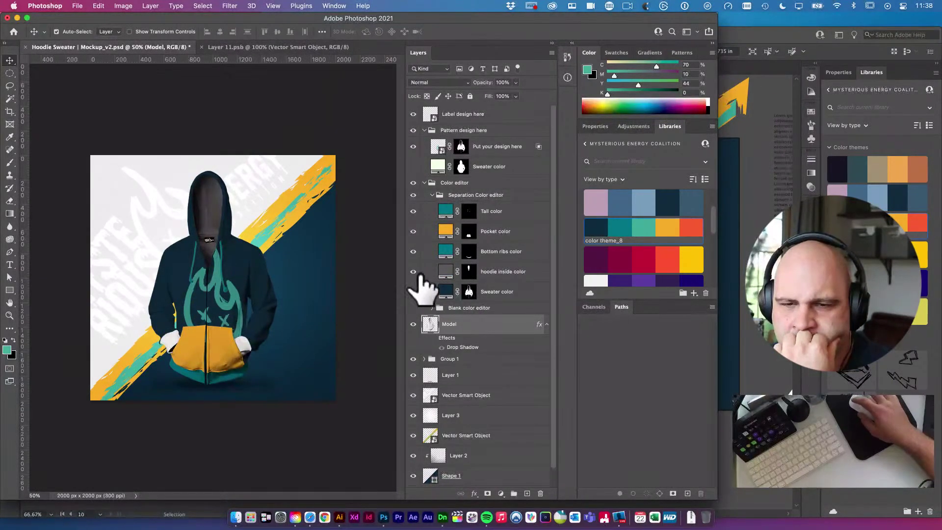
Recolor the hoodie inside color layer with the dark navy swatch from color theme_8
{"action": "left_click", "coordinate": [456, 282]}
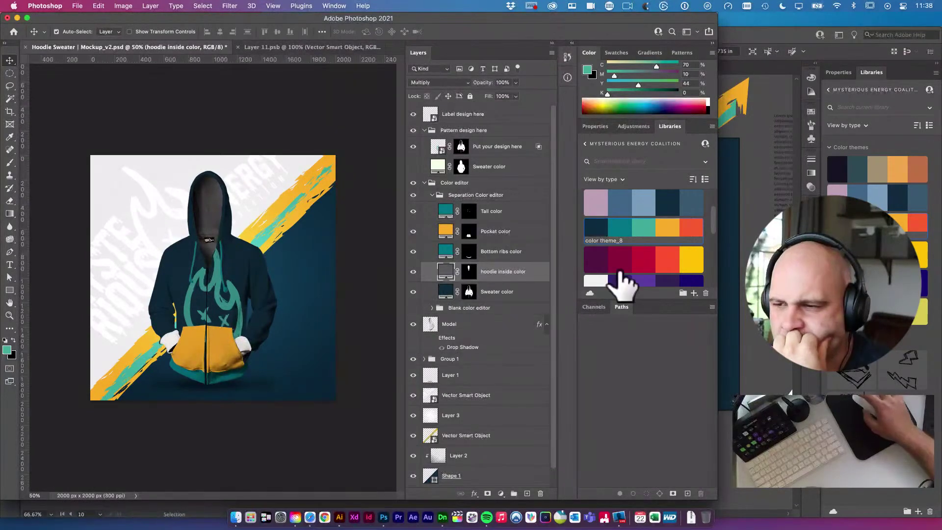
{"action": "left_click", "coordinate": [597, 227]}
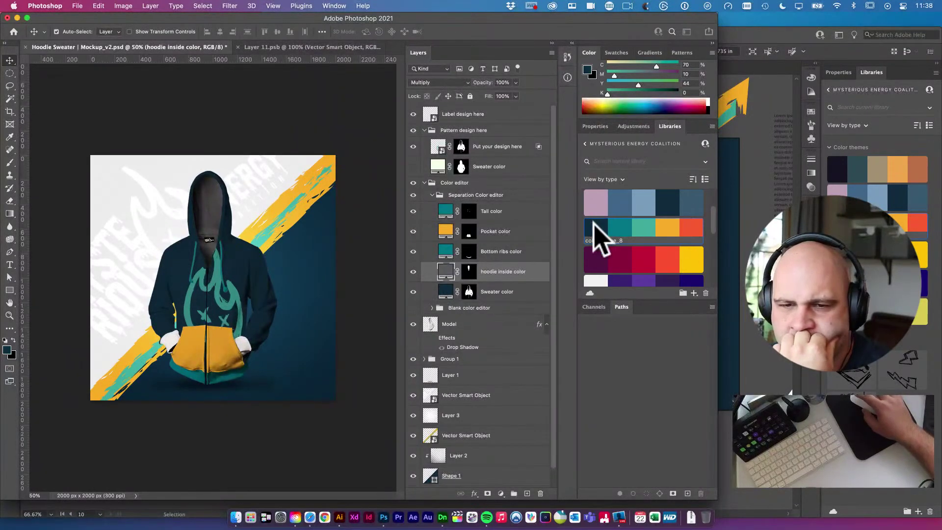
Repeatedly hide and show the Model layer to check which parts of the hoodie it provides
{"action": "left_click", "coordinate": [246, 335]}
{"action": "left_click", "coordinate": [413, 324]}
{"action": "left_click", "coordinate": [414, 324]}
{"action": "left_click", "coordinate": [413, 324]}
{"action": "left_click", "coordinate": [413, 323]}
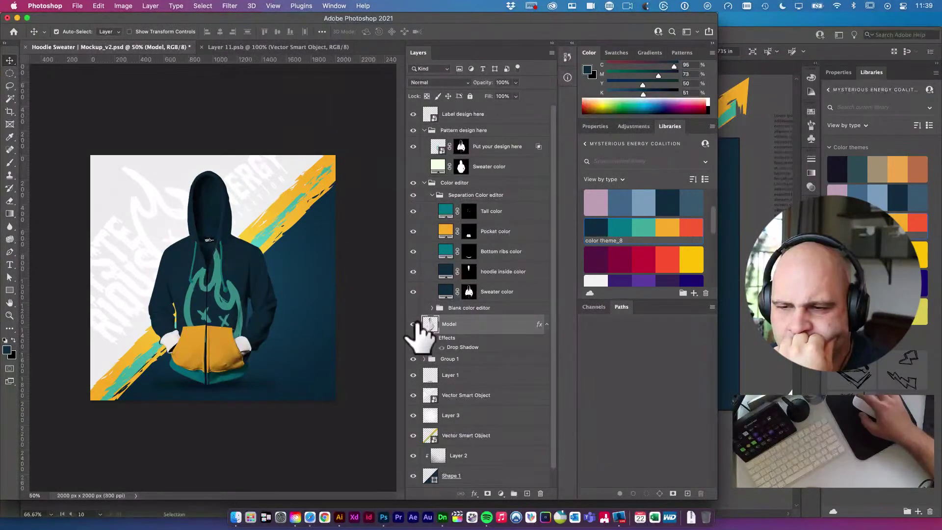
{"action": "left_click", "coordinate": [414, 322]}
{"action": "left_click", "coordinate": [413, 324]}
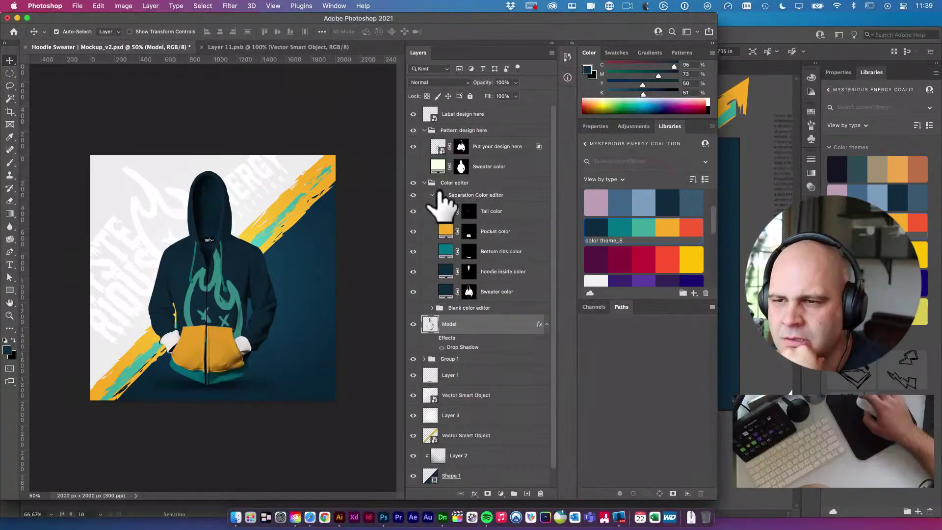
Save the hoodie mockup, browse in Finder to the custom mockups folder and open Hoodie Sweater | Mockup.psd in Photoshop
{"action": "key", "text": "super+s"}
{"action": "left_click", "coordinate": [236, 516]}
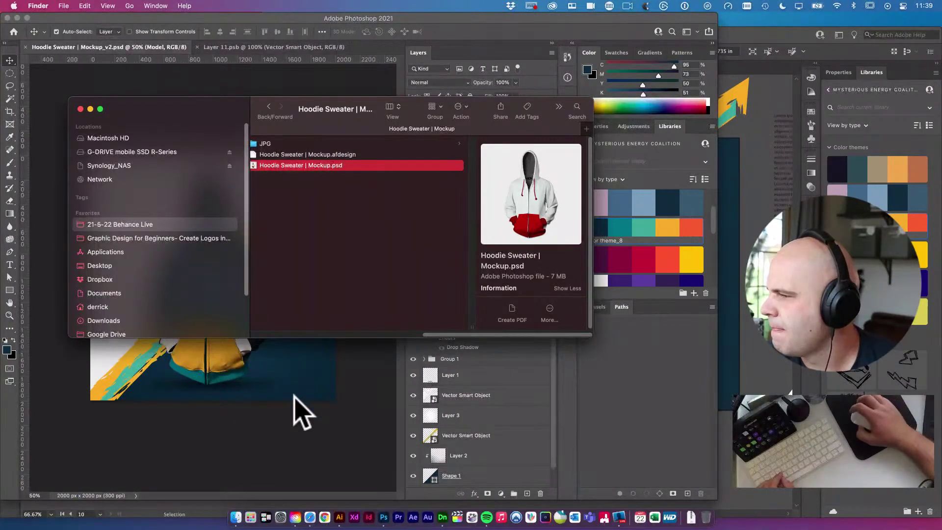
{"action": "left_click", "coordinate": [365, 201]}
{"action": "left_click", "coordinate": [403, 150]}
{"action": "scroll", "coordinate": [403, 150], "scroll_direction": "left", "scroll_amount": 5}
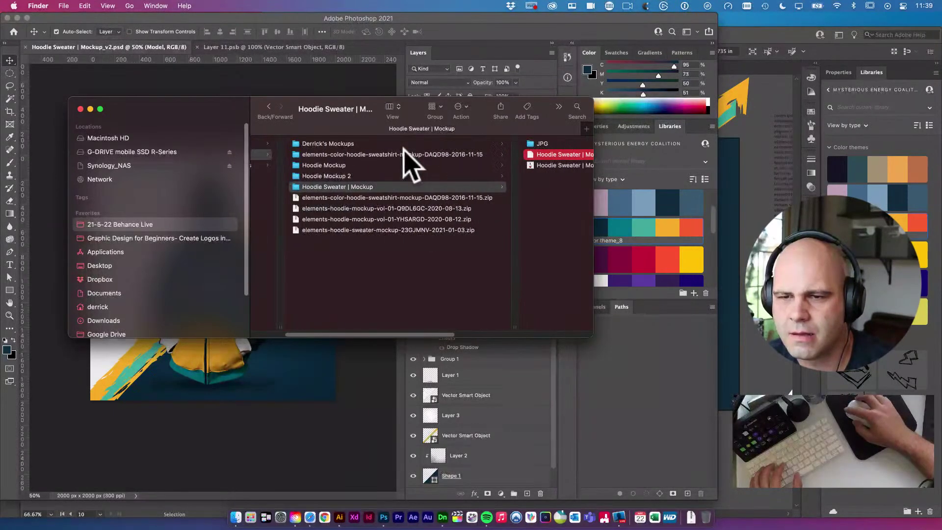
{"action": "left_click", "coordinate": [390, 144]}
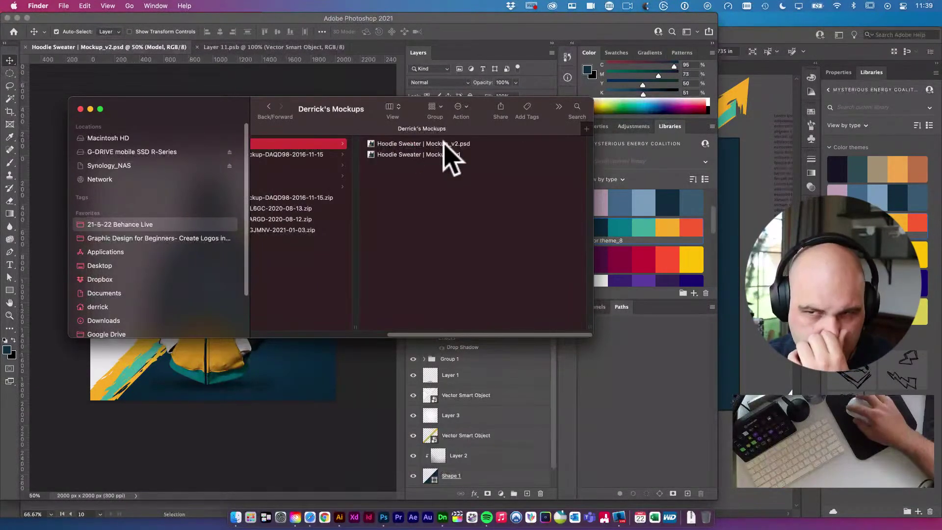
{"action": "left_click", "coordinate": [442, 143]}
{"action": "double_click", "coordinate": [321, 153]}
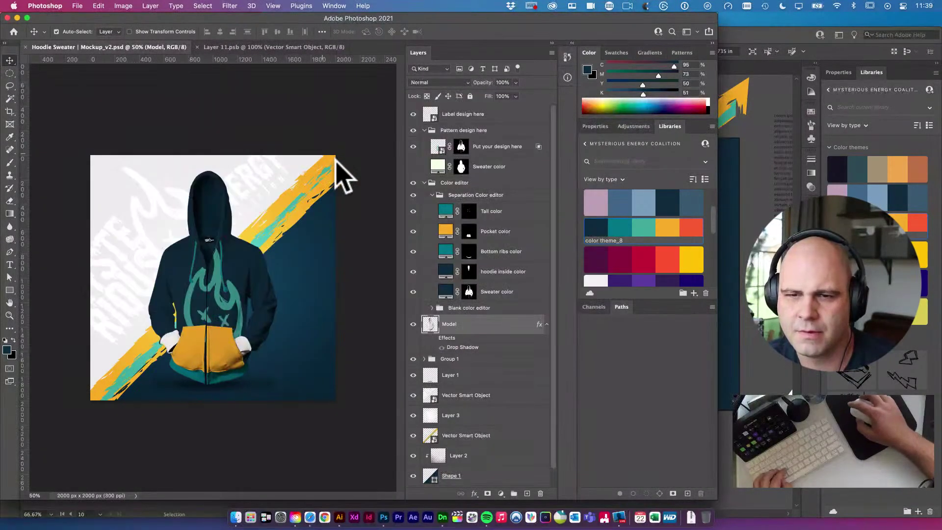
{"action": "left_click", "coordinate": [253, 375]}
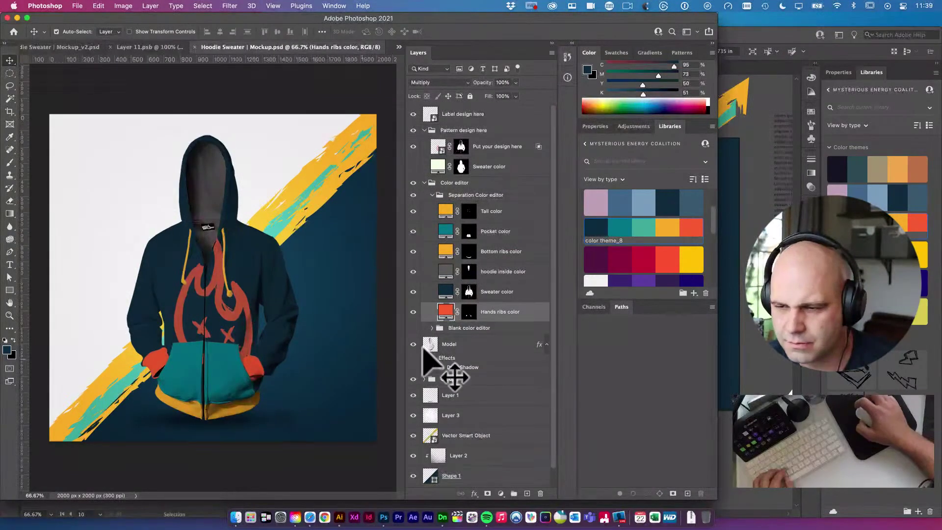
Compare the Separation Color editor layers of Hoodie Sweater | Mockup.psd with those of Hoodie Sweater | Mockup_v2.psd
{"action": "right_click", "coordinate": [526, 314]}
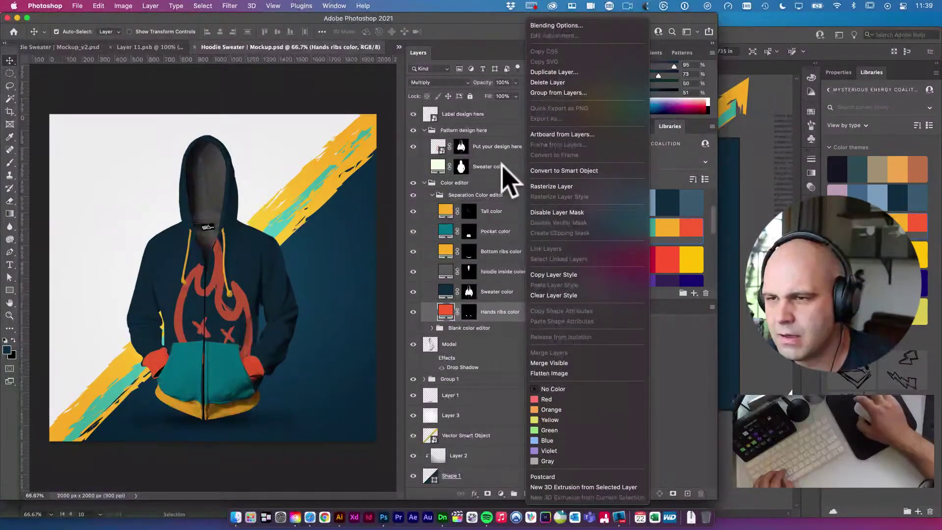
{"action": "left_click", "coordinate": [349, 199]}
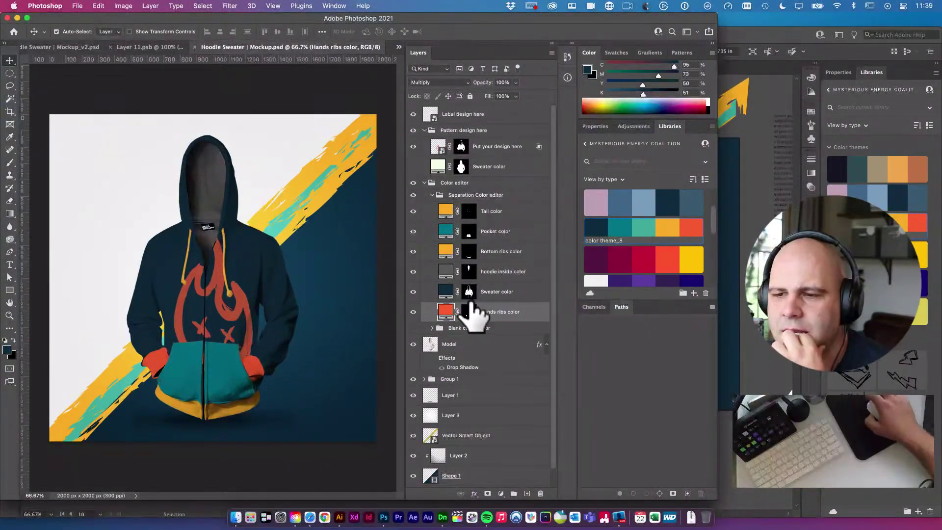
{"action": "left_click", "coordinate": [151, 46]}
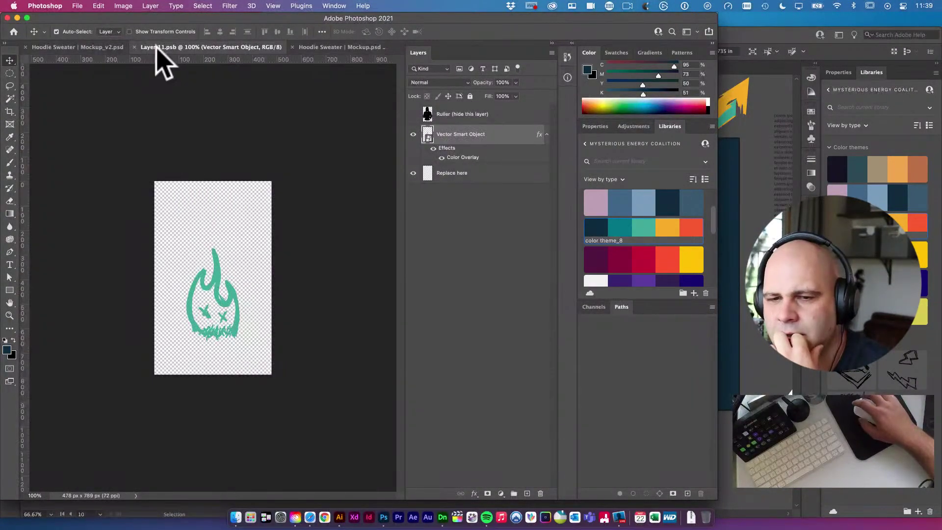
{"action": "left_click", "coordinate": [98, 47]}
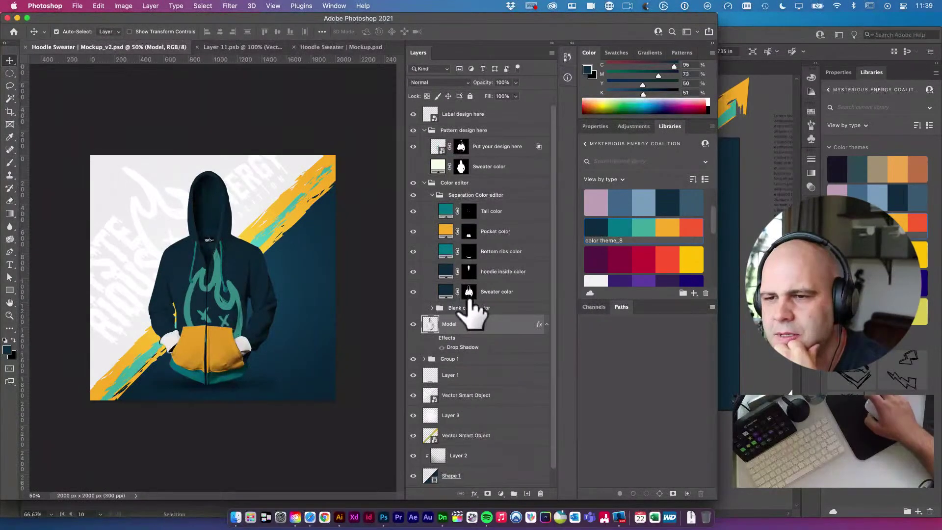
{"action": "left_click", "coordinate": [480, 308]}
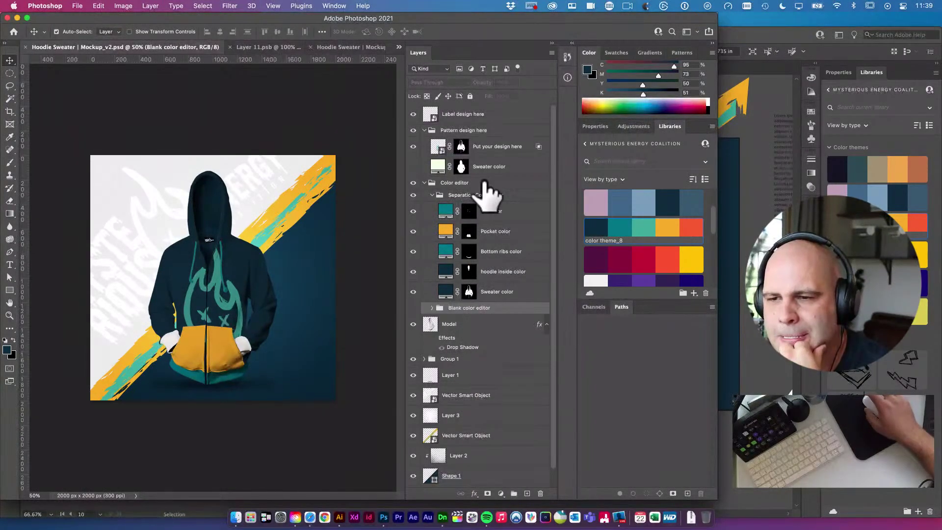
{"action": "left_click", "coordinate": [332, 46]}
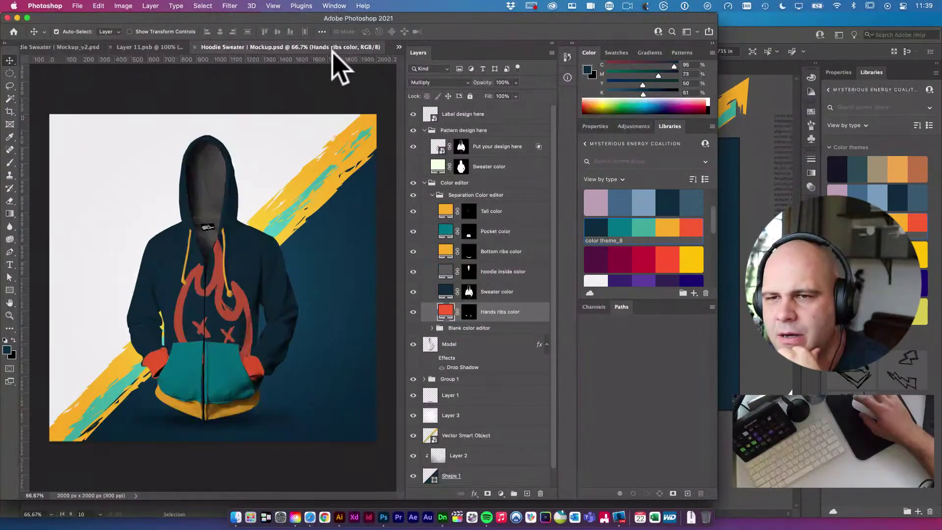
Duplicate the Hands ribs color layer from Hoodie Sweater | Mockup.psd into the Hoodie Sweater | Mockup_v2.psd document
{"action": "right_click", "coordinate": [519, 312]}
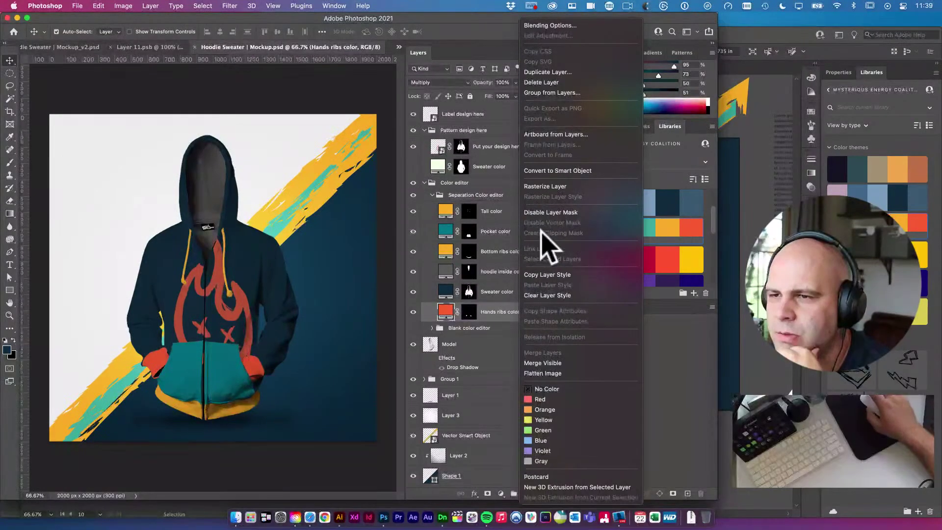
{"action": "left_click", "coordinate": [565, 71]}
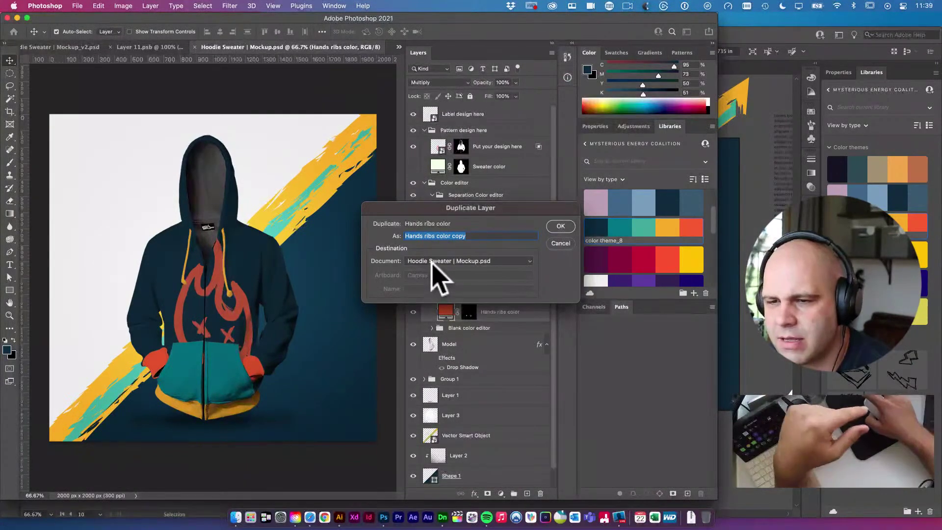
{"action": "left_click", "coordinate": [432, 263]}
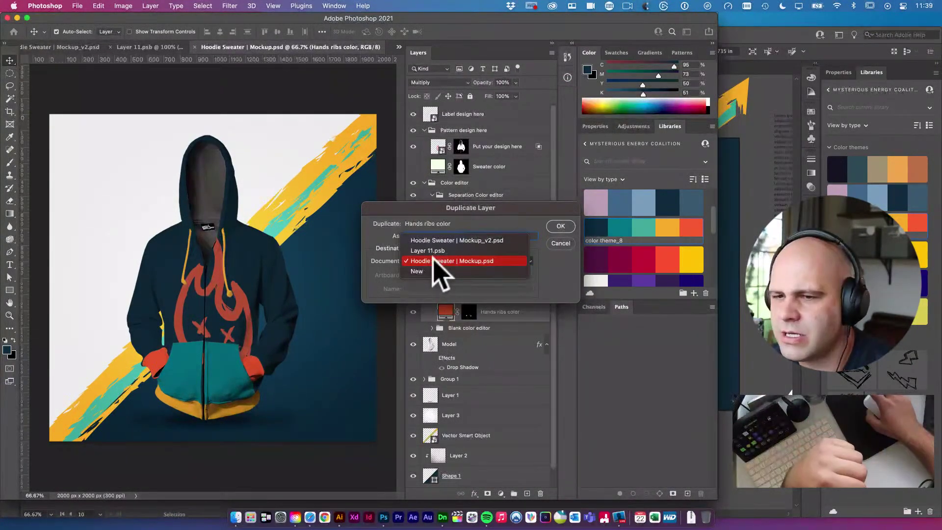
{"action": "left_click", "coordinate": [488, 240]}
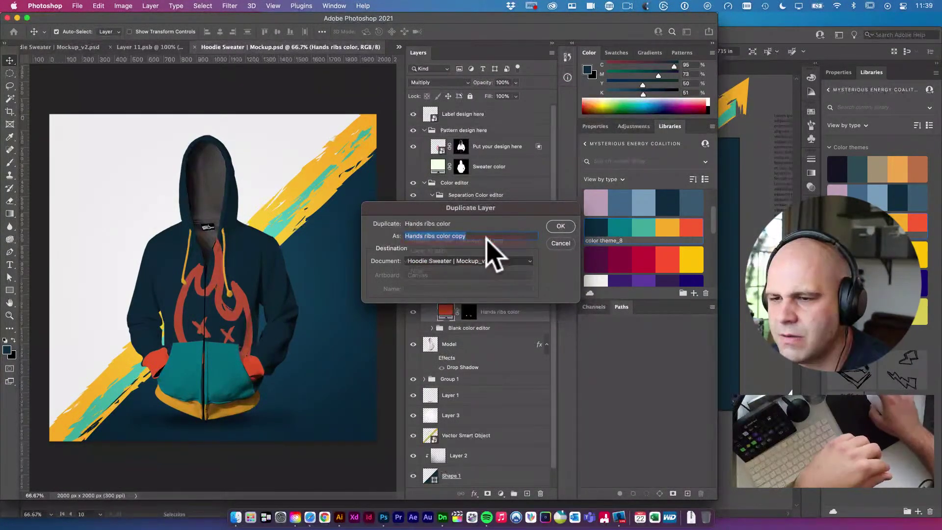
{"action": "left_click", "coordinate": [561, 227]}
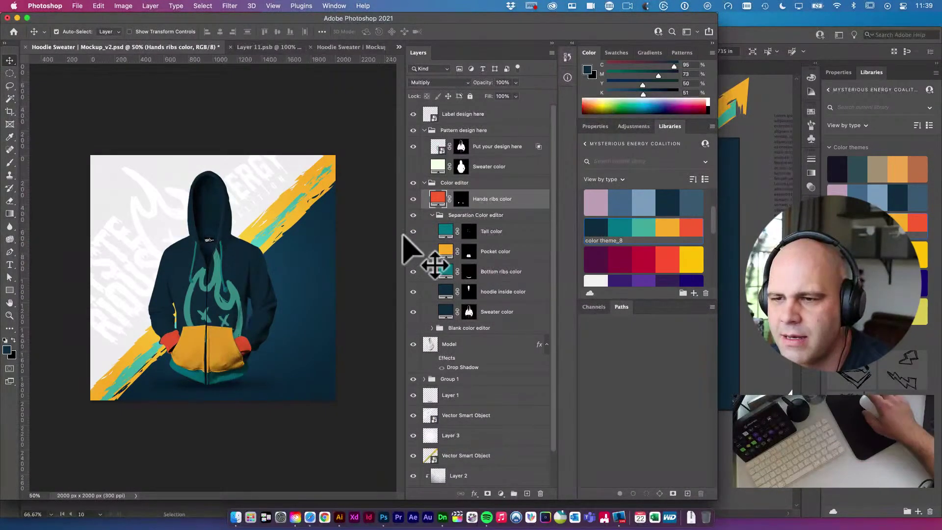
Place the Hands ribs color layer below Sweater color in the Separation Color editor group and recolor it with color theme_8's light green swatch
{"action": "left_click_drag", "start_coordinate": [529, 202], "coordinate": [500, 300]}
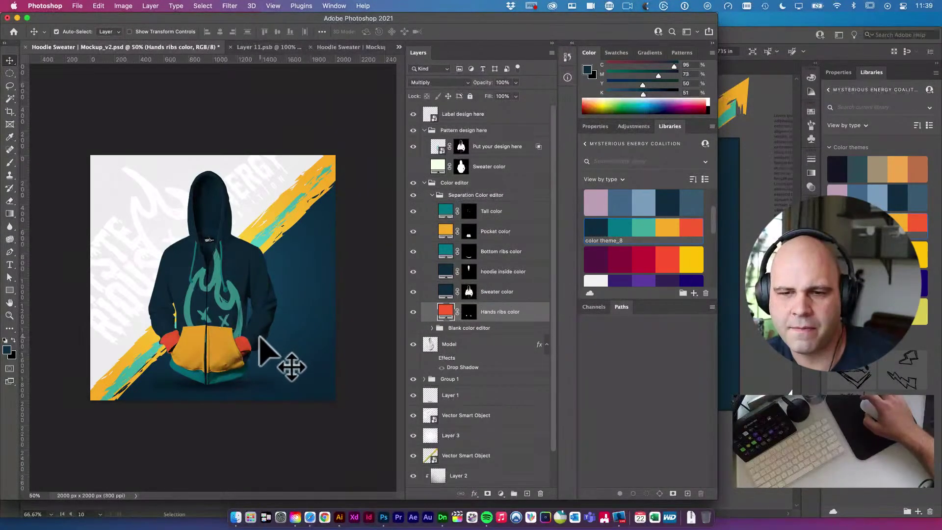
{"action": "left_click", "coordinate": [641, 240]}
{"action": "left_click", "coordinate": [206, 343]}
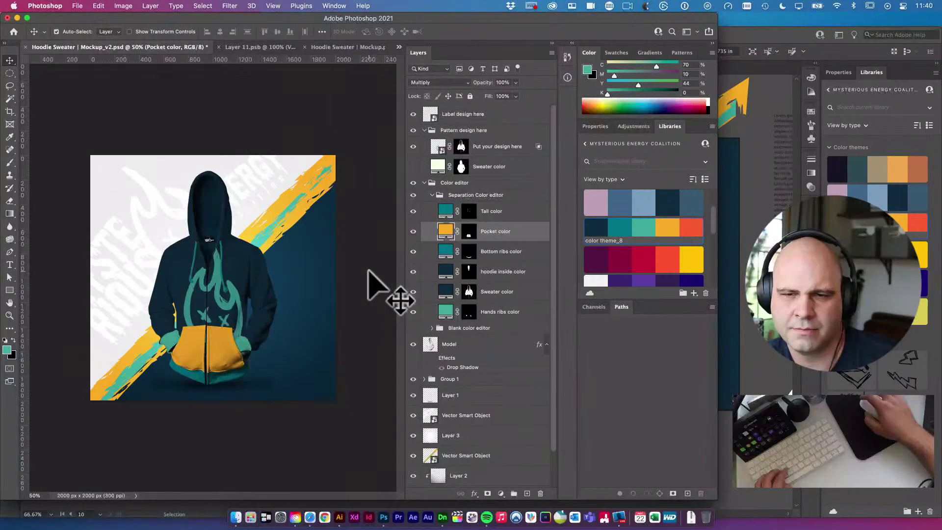
Select the Put your design here layer that holds the hoodie's flame artwork
{"action": "left_click", "coordinate": [369, 294]}
{"action": "left_click", "coordinate": [235, 297]}
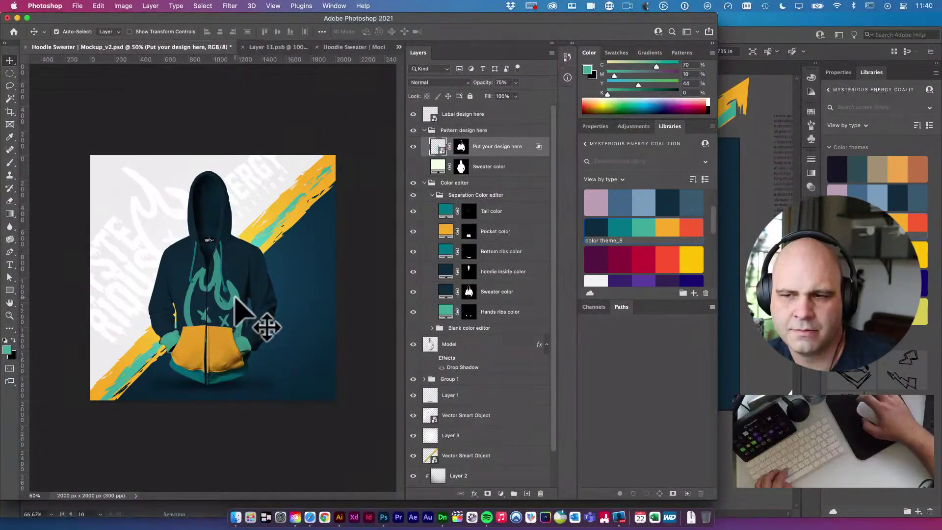
{"action": "left_click", "coordinate": [461, 146], "text": "super"}
{"action": "left_click_drag", "start_coordinate": [467, 156], "coordinate": [498, 471]}
{"action": "key", "text": "super+d"}
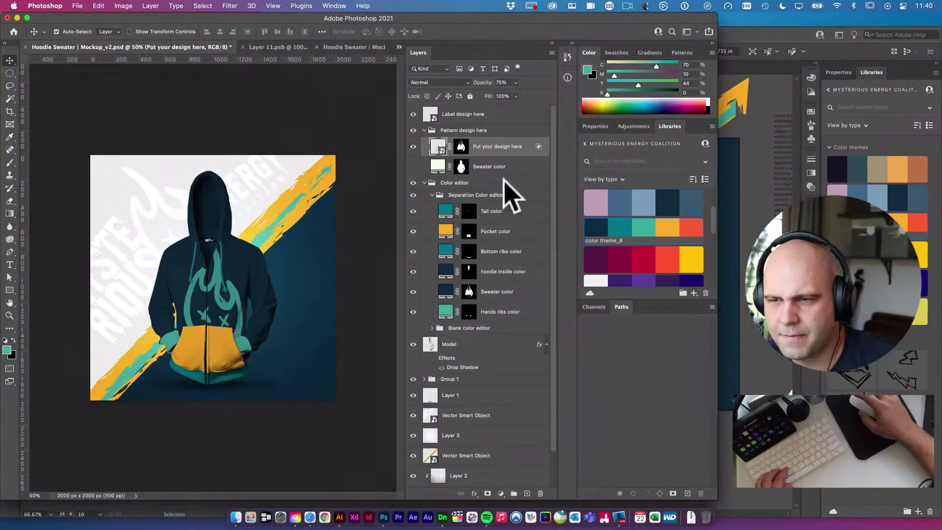
{"action": "left_click", "coordinate": [339, 517]}
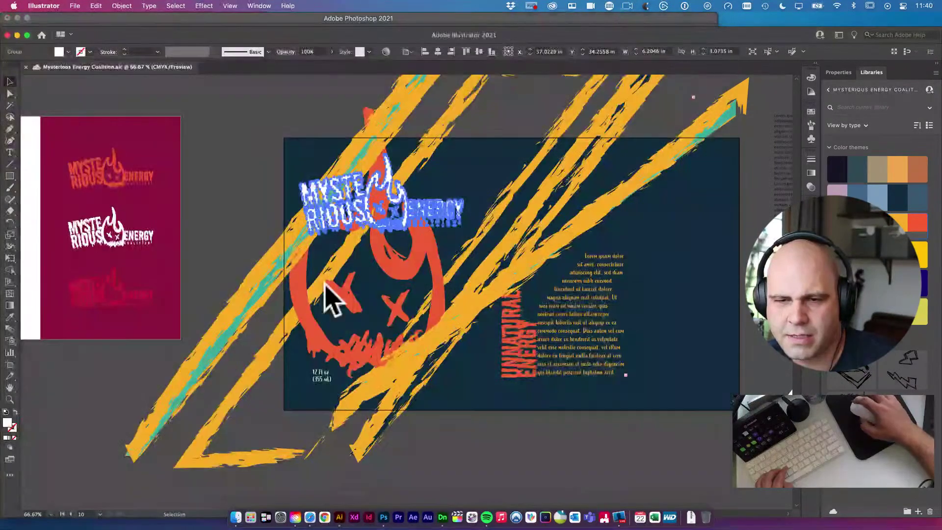
{"action": "left_click", "coordinate": [386, 272]}
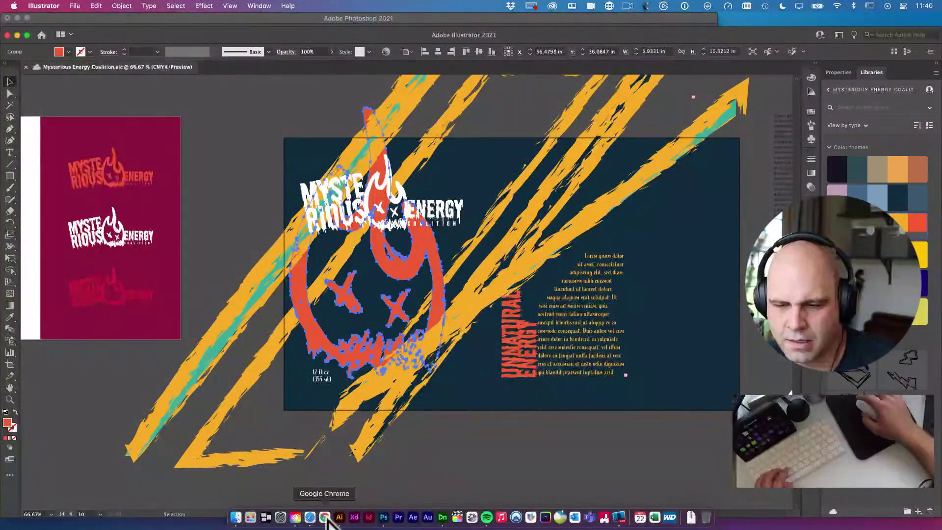
{"action": "left_click", "coordinate": [381, 517]}
{"action": "key", "text": "super+v"}
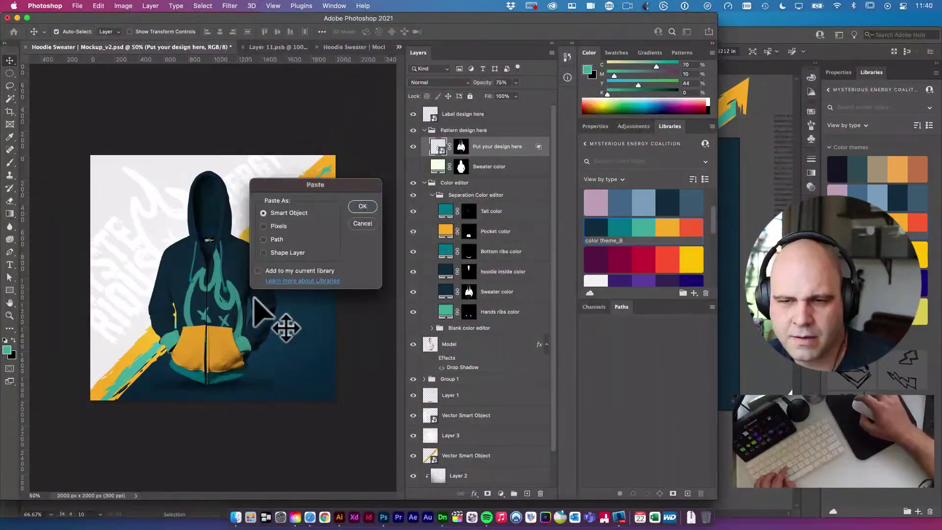
{"action": "left_click", "coordinate": [363, 207]}
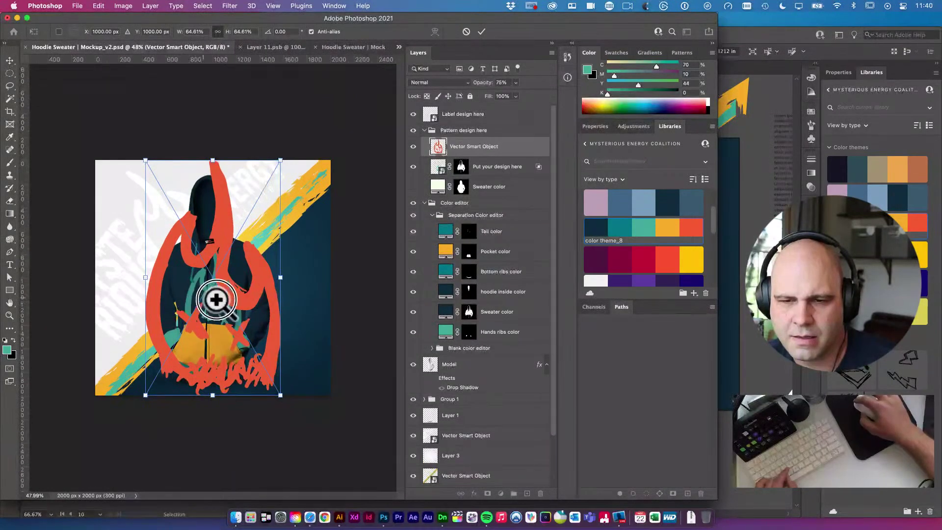
{"action": "scroll", "coordinate": [241, 241], "scroll_direction": "up", "scroll_amount": 5}
{"action": "key", "text": "Escape"}
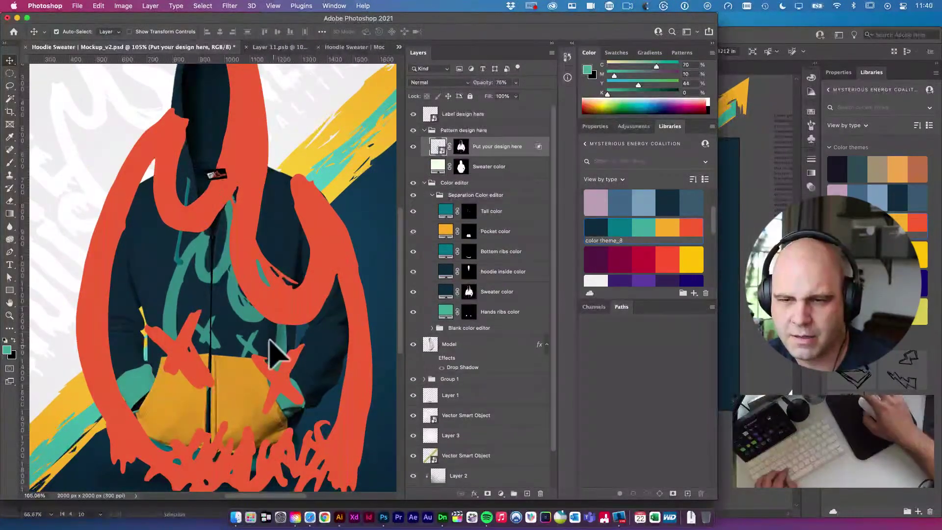
Copy the white Mysterious Energy Coalition logo from Illustrator, paste it into the Photoshop mockup as a smart object and scale it to about 26%
{"action": "left_click", "coordinate": [345, 523]}
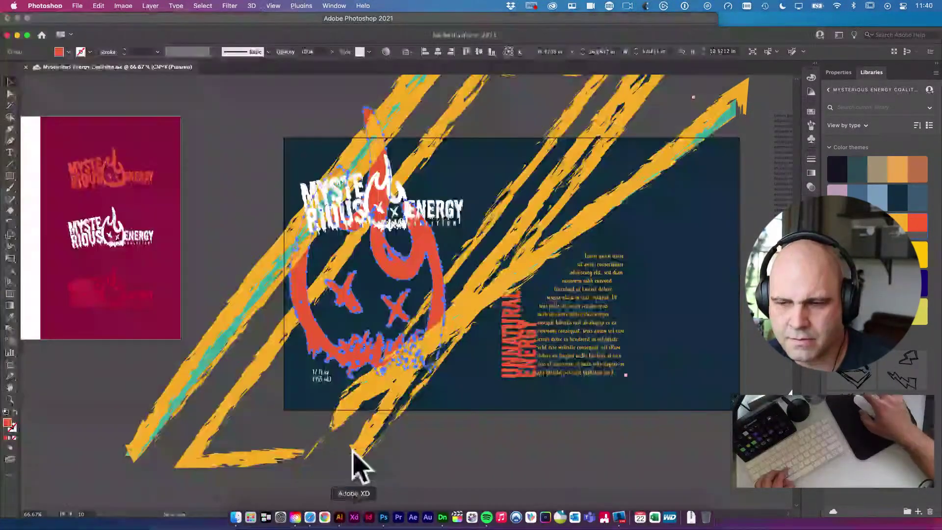
{"action": "left_click", "coordinate": [347, 236]}
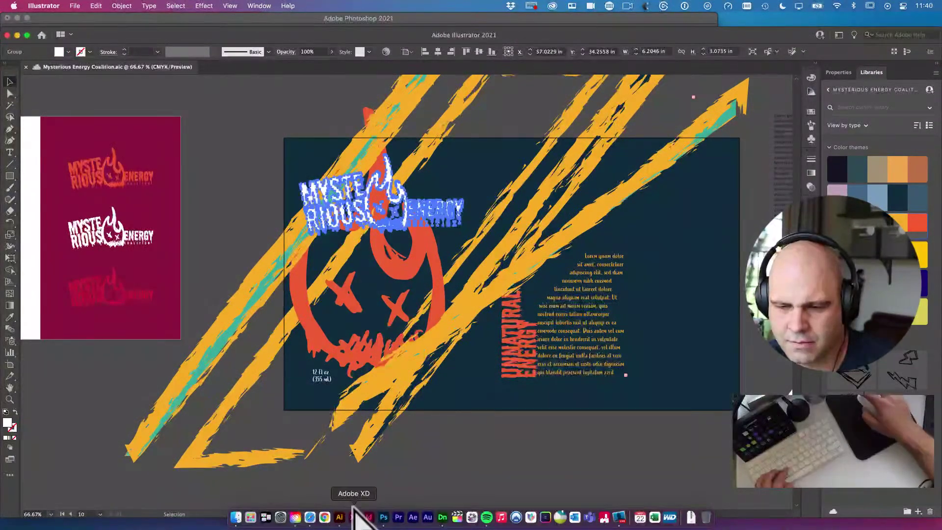
{"action": "left_click", "coordinate": [383, 517]}
{"action": "key", "text": "super+v"}
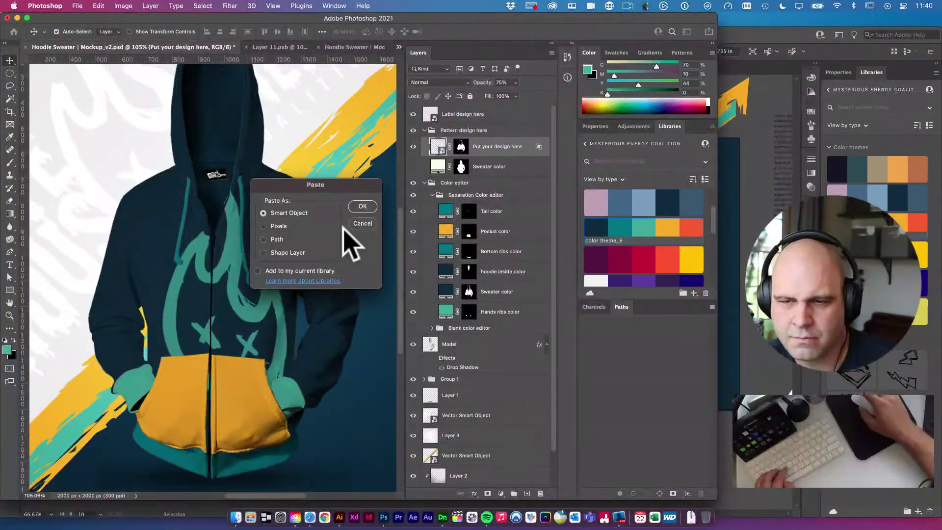
{"action": "left_click", "coordinate": [363, 207]}
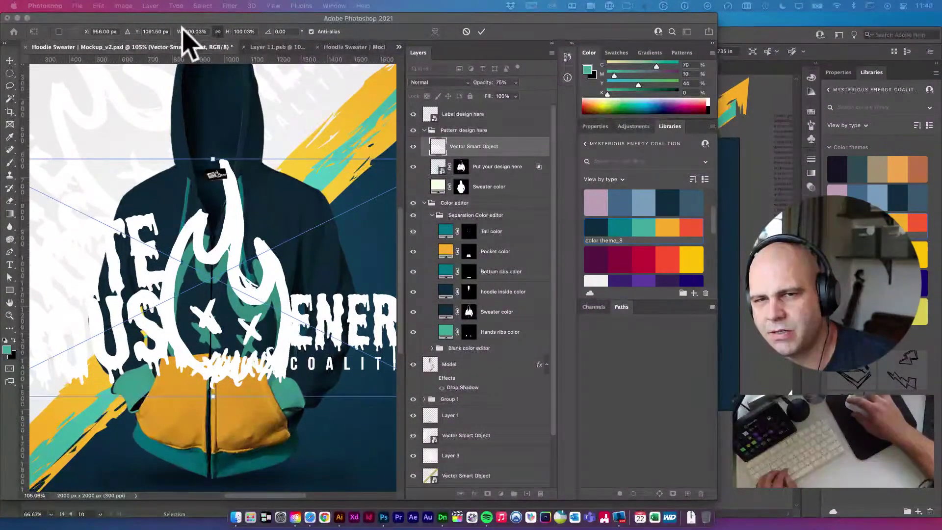
{"action": "left_click_drag", "start_coordinate": [184, 34], "coordinate": [143, 44]}
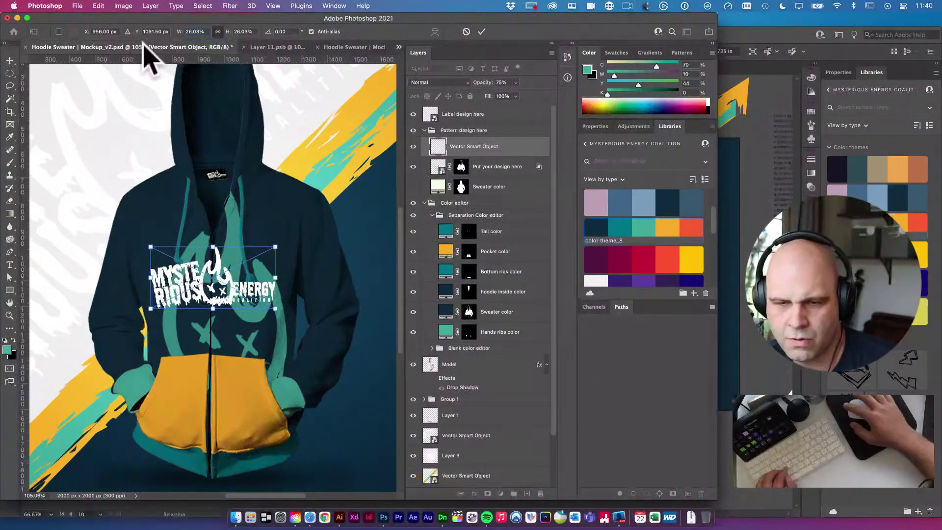
{"action": "key", "text": "Return"}
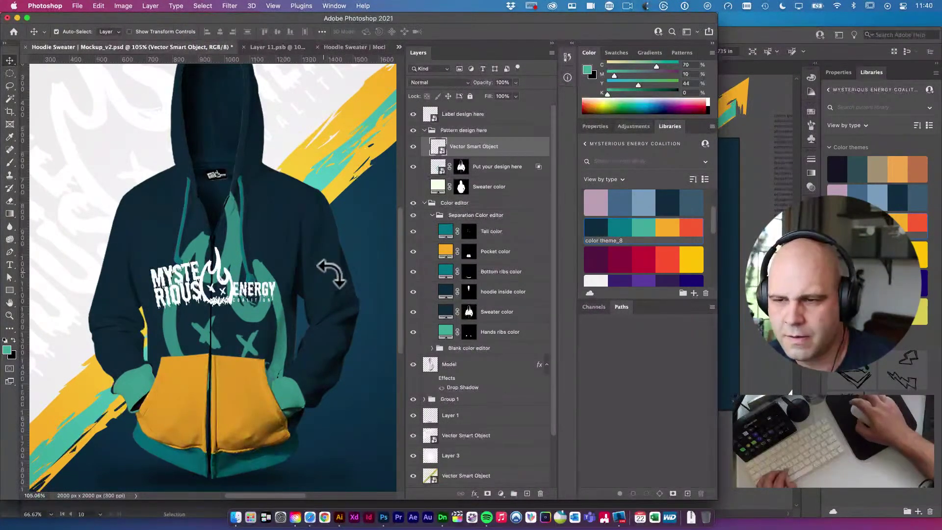
Rename the pasted logo's smart object layer as Mysterious ENergy Logo
{"action": "double_click", "coordinate": [479, 147]}
{"action": "type", "text": "Mysteri"}
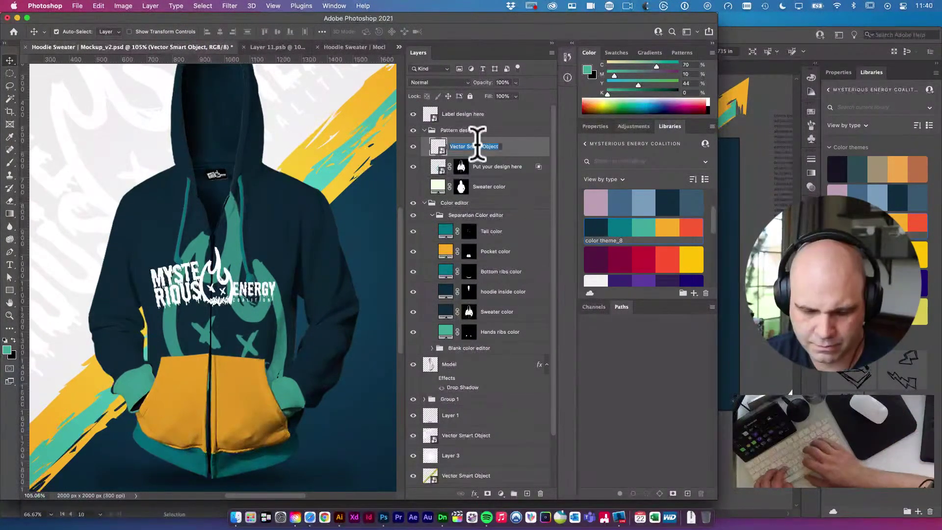
{"action": "type", "text": "ous Ene"}
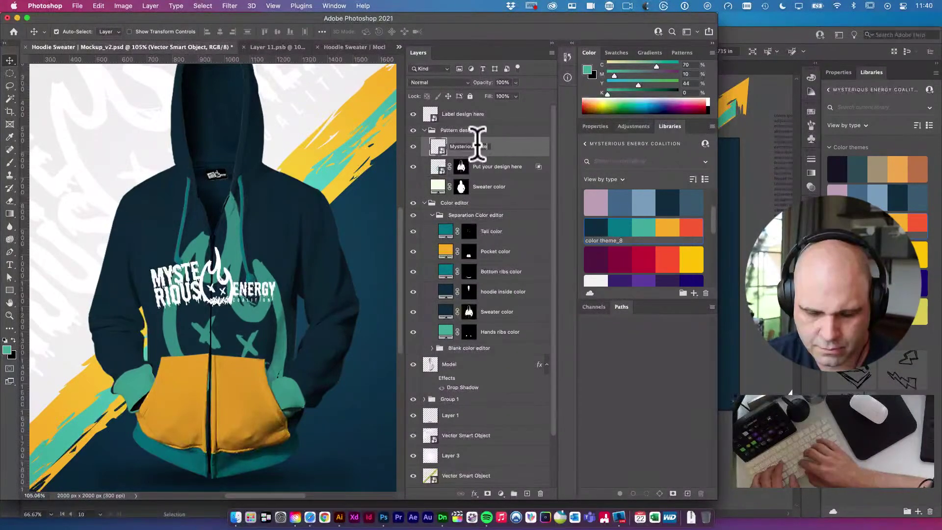
{"action": "type", "text": "rgy Logo"}
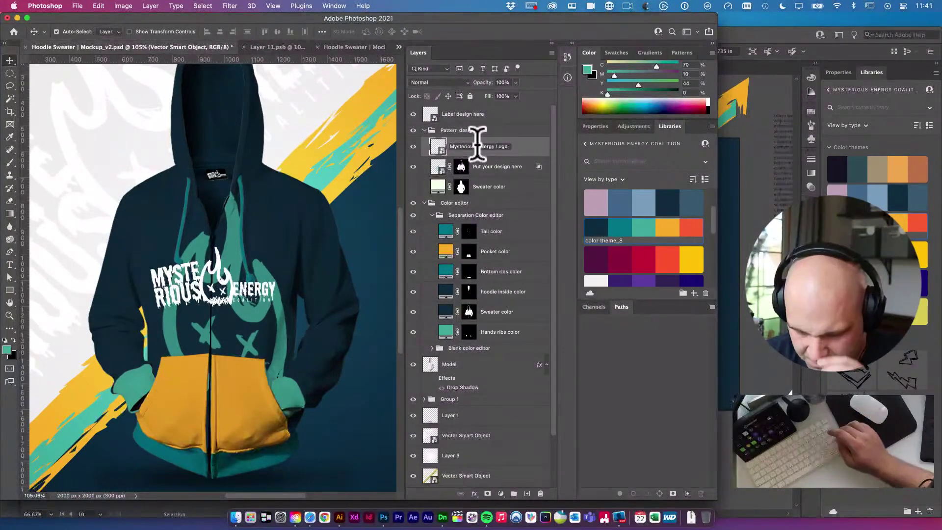
{"action": "key", "text": "Return"}
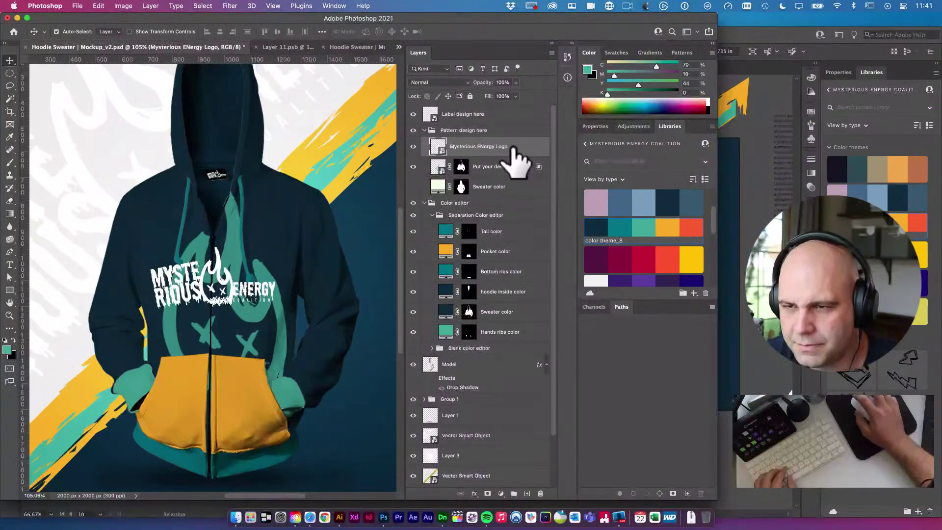
Copy the Put your design here layer's mask onto the Mysterious ENergy Logo layer
{"action": "left_click_drag", "start_coordinate": [512, 159], "coordinate": [467, 146]}
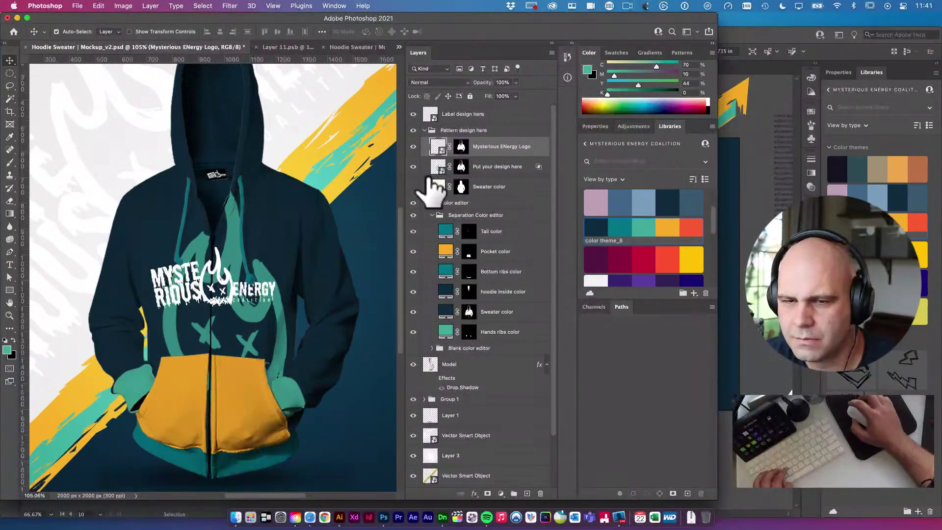
{"action": "scroll", "coordinate": [228, 306], "scroll_direction": "up", "scroll_amount": 3}
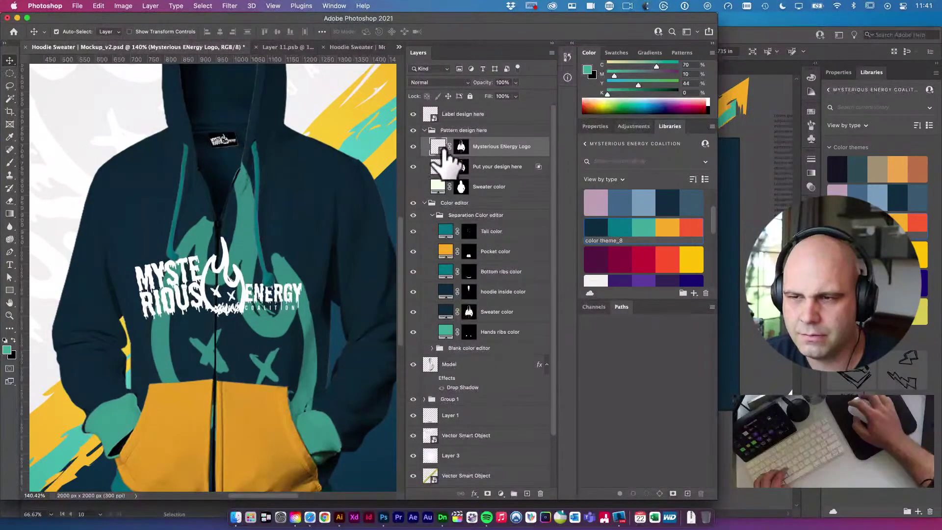
{"action": "double_click", "coordinate": [540, 146]}
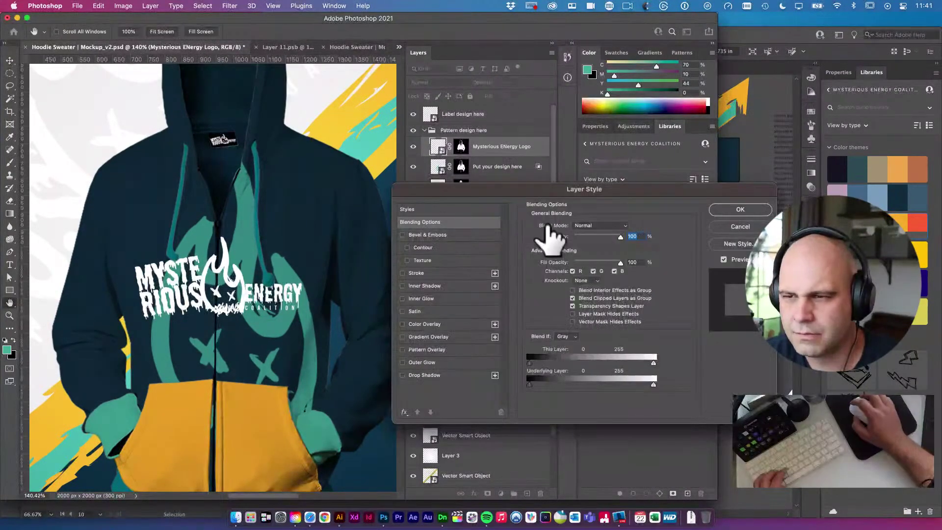
{"action": "mouse_move", "coordinate": [535, 386]}
{"action": "left_mouse_down"}
{"action": "mouse_move", "coordinate": [551, 396]}
{"action": "mouse_move", "coordinate": [530, 388]}
{"action": "left_mouse_up"}
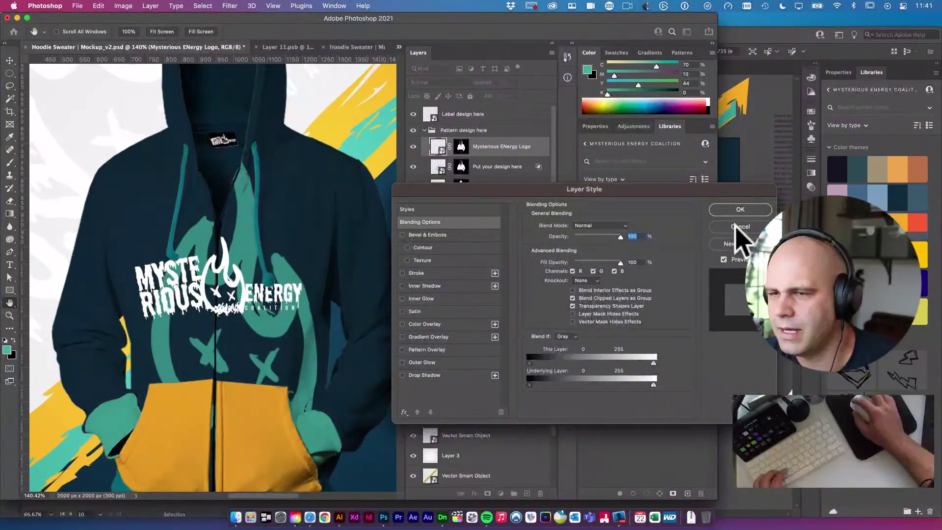
{"action": "key", "text": "Escape"}
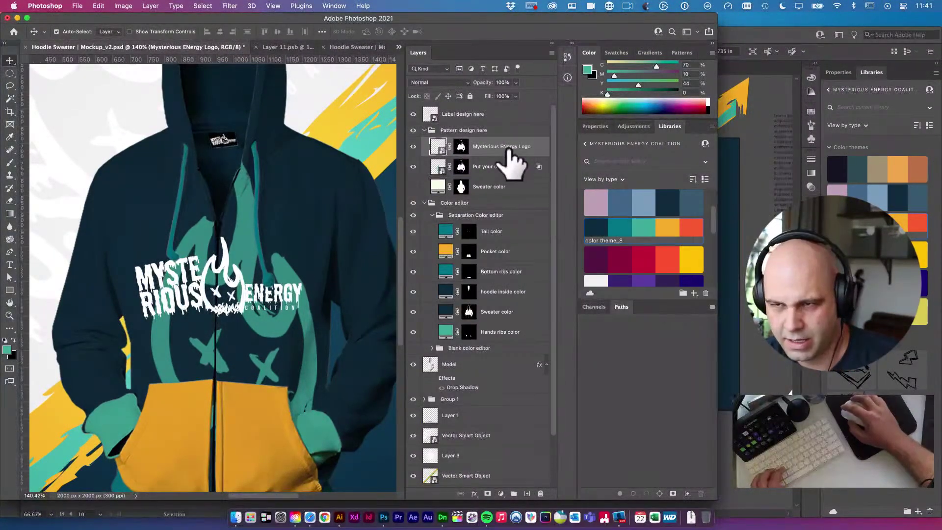
Split the Underlying Layer black point in the Mysterious ENergy Logo's Blend If settings to 0 / 43 and compare the artwork with the logo hidden and shown
{"action": "double_click", "coordinate": [541, 143]}
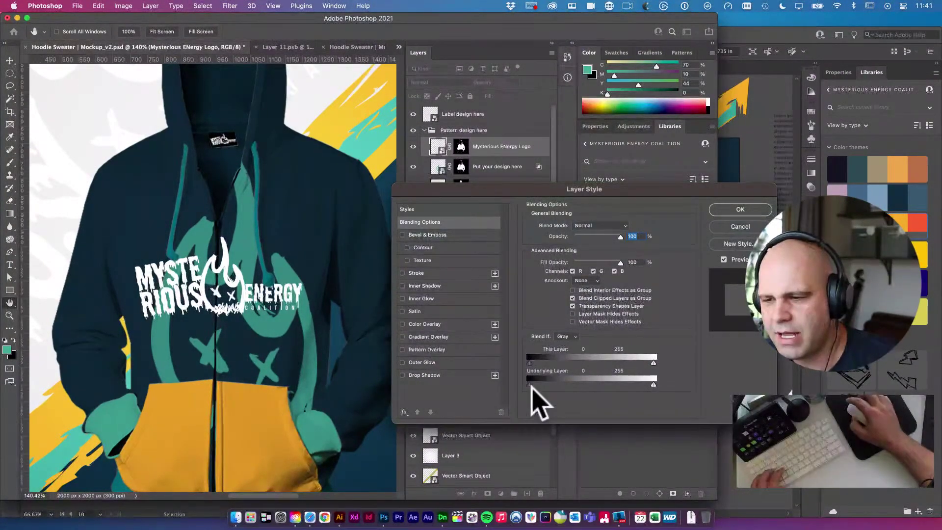
{"action": "left_click_drag", "start_coordinate": [529, 384], "coordinate": [495, 385]}
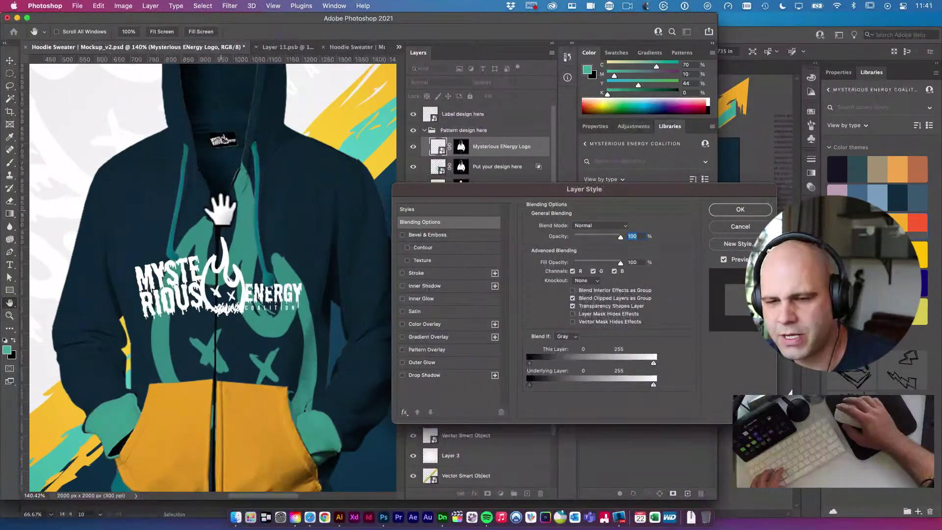
{"action": "key", "text": "alt"}
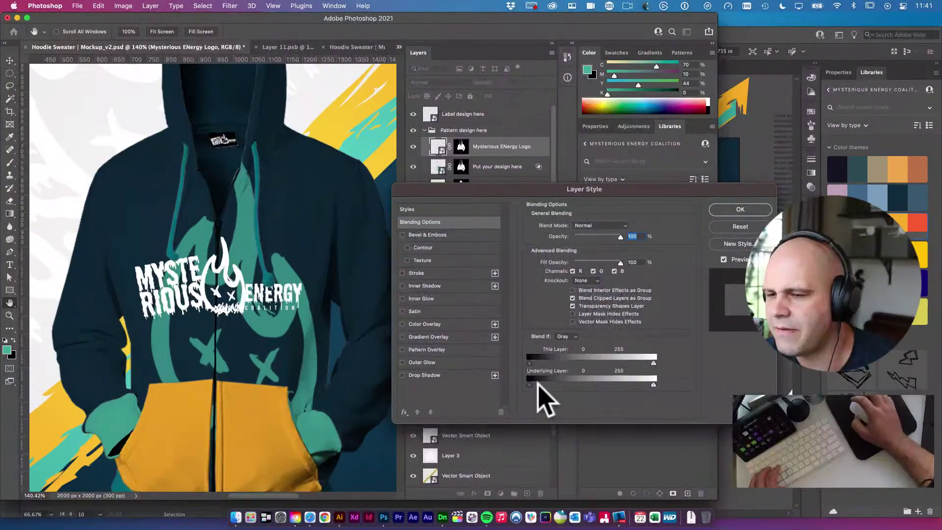
{"action": "left_click_drag", "start_coordinate": [534, 385], "coordinate": [550, 384]}
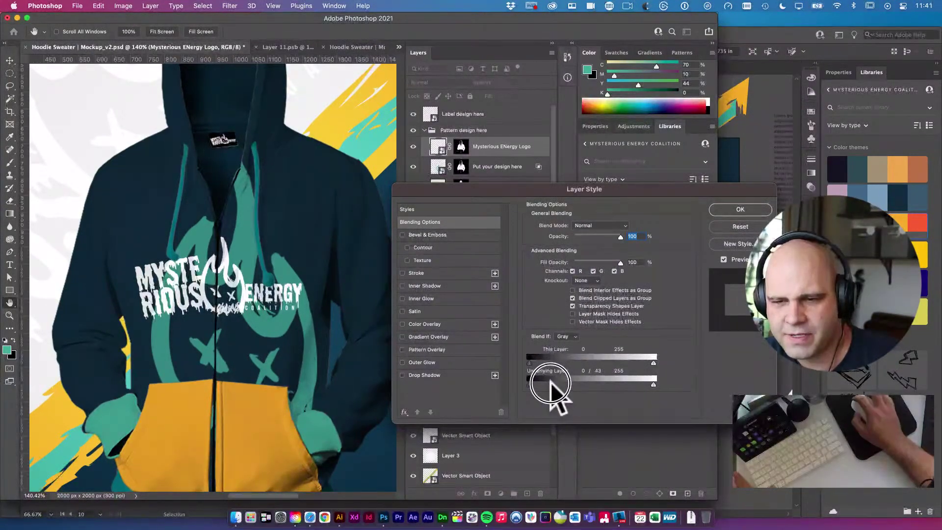
{"action": "left_click", "coordinate": [750, 210]}
{"action": "left_click", "coordinate": [223, 334], "text": "alt+super"}
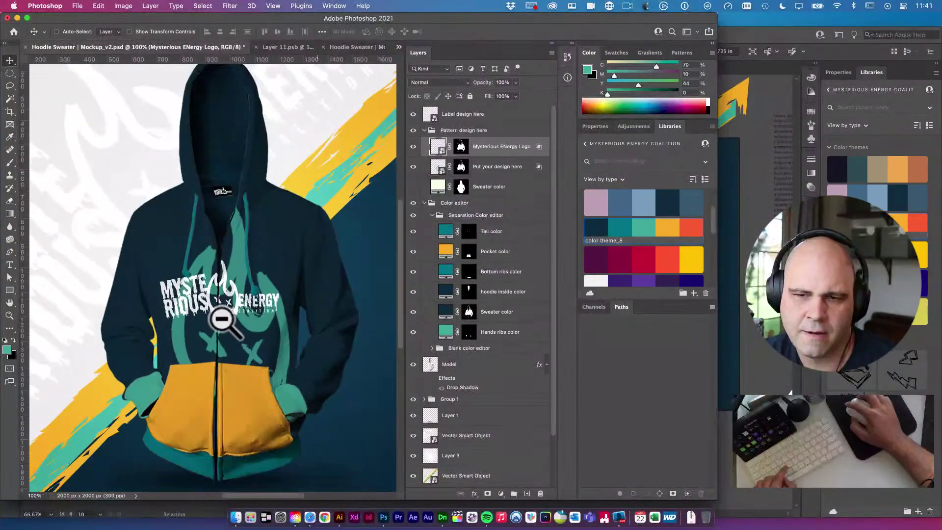
{"action": "left_click", "coordinate": [231, 330], "text": "alt+super"}
{"action": "left_click_drag", "start_coordinate": [222, 305], "coordinate": [219, 309]}
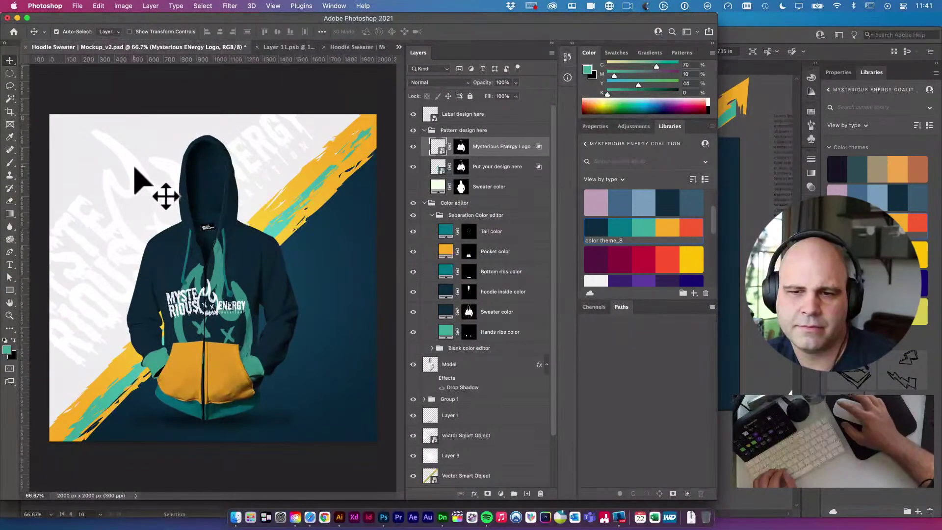
{"action": "left_click", "coordinate": [414, 146]}
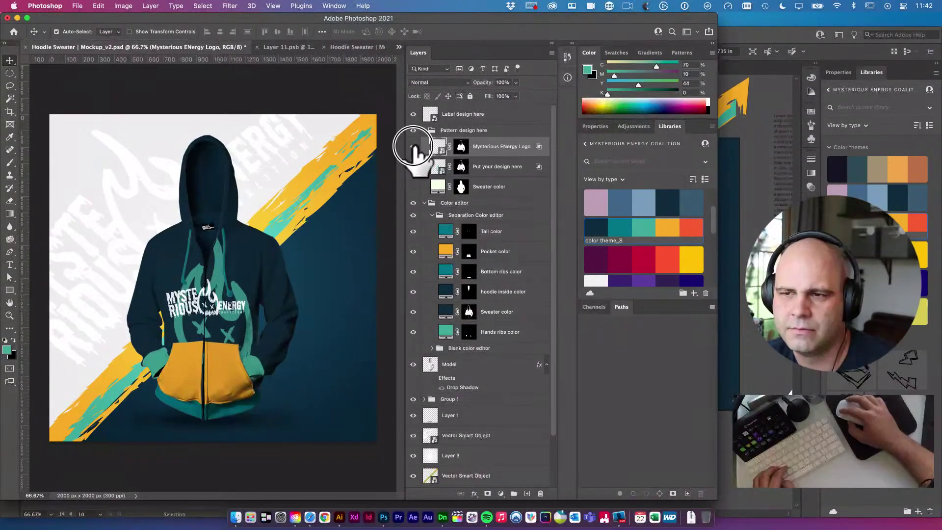
{"action": "left_click", "coordinate": [413, 146]}
Apply a Normal Color Overlay at 100% opacity to the large background logo, using teal sampled from the diagonal brush stripe
{"action": "left_click", "coordinate": [135, 169]}
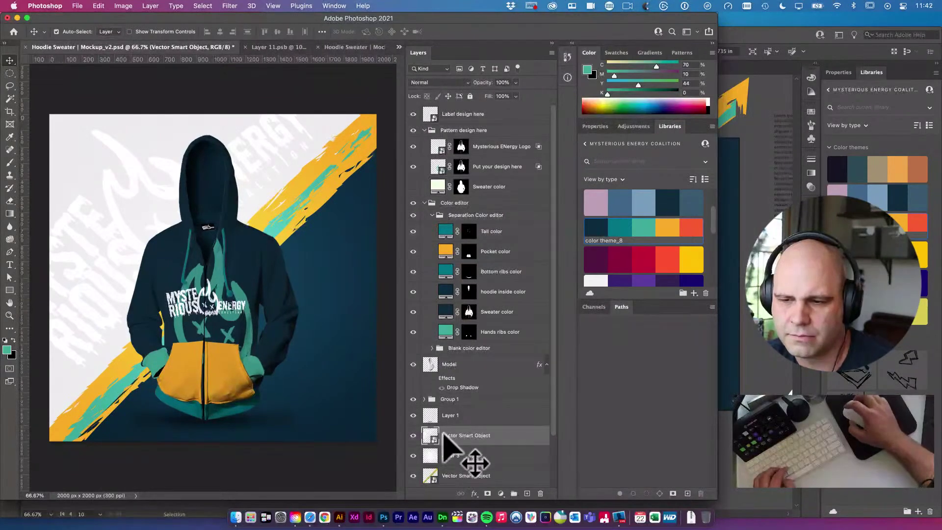
{"action": "left_click", "coordinate": [472, 493]}
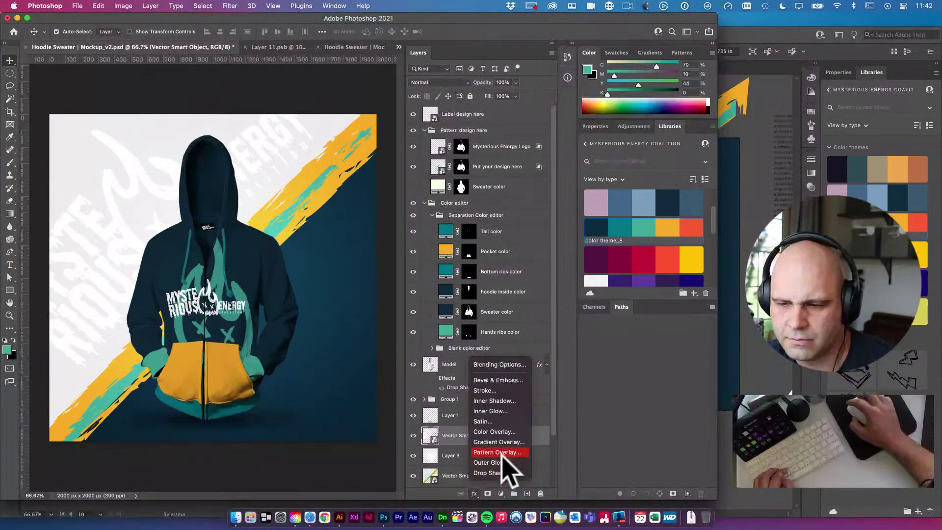
{"action": "left_click", "coordinate": [511, 444]}
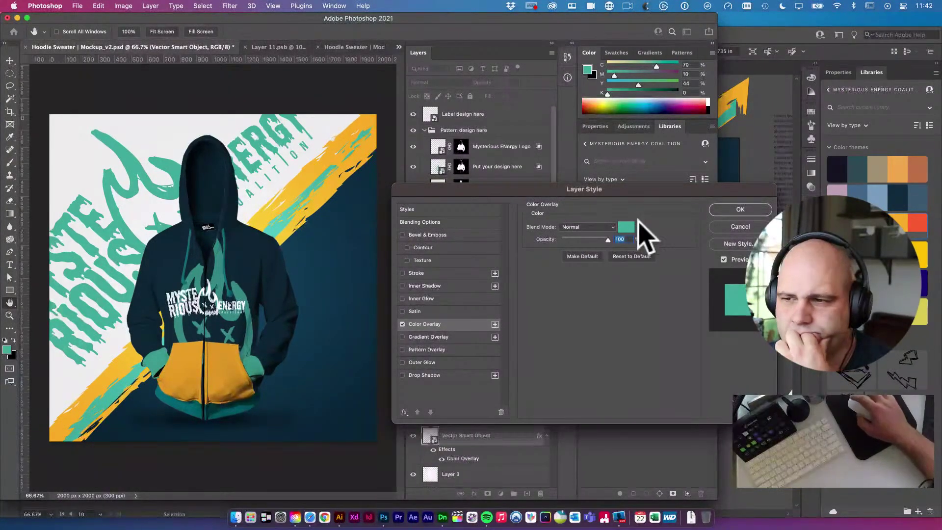
{"action": "left_click", "coordinate": [628, 227]}
{"action": "left_click", "coordinate": [330, 397]}
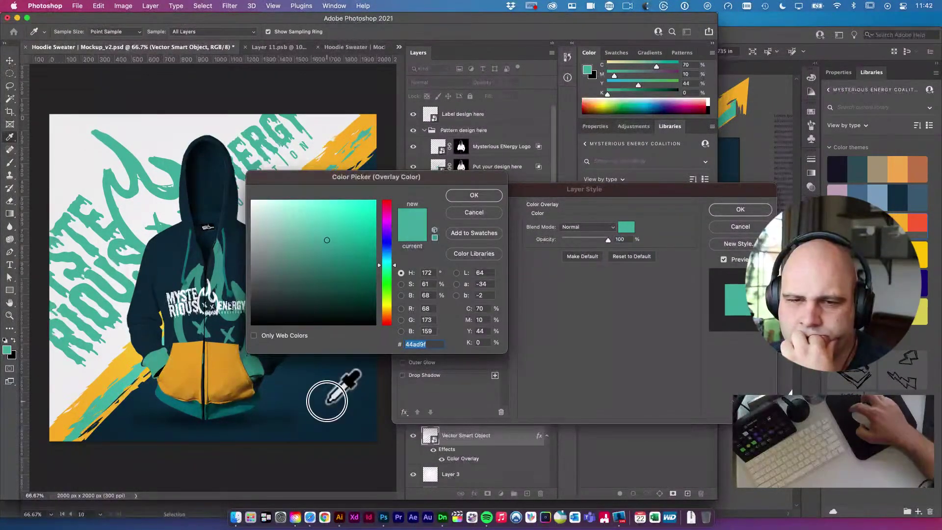
{"action": "left_click", "coordinate": [127, 381]}
{"action": "left_click", "coordinate": [459, 194]}
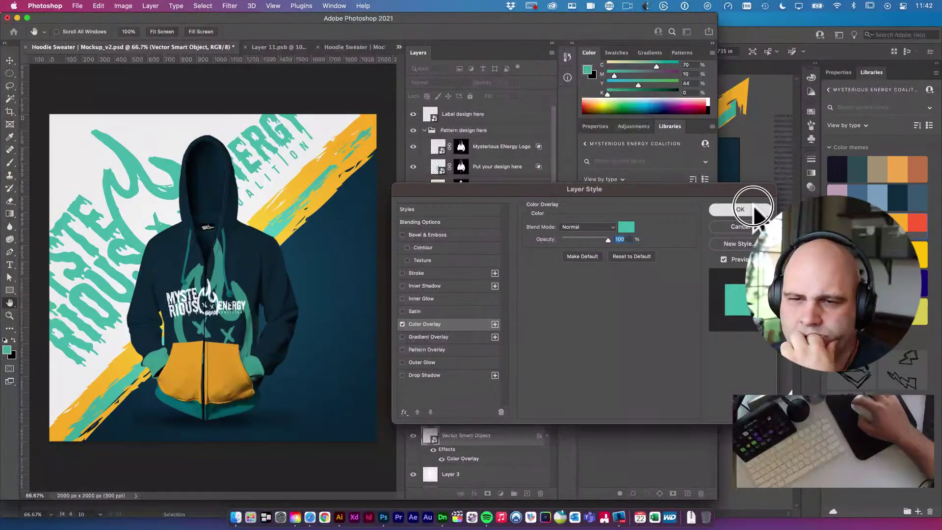
{"action": "left_click", "coordinate": [743, 210]}
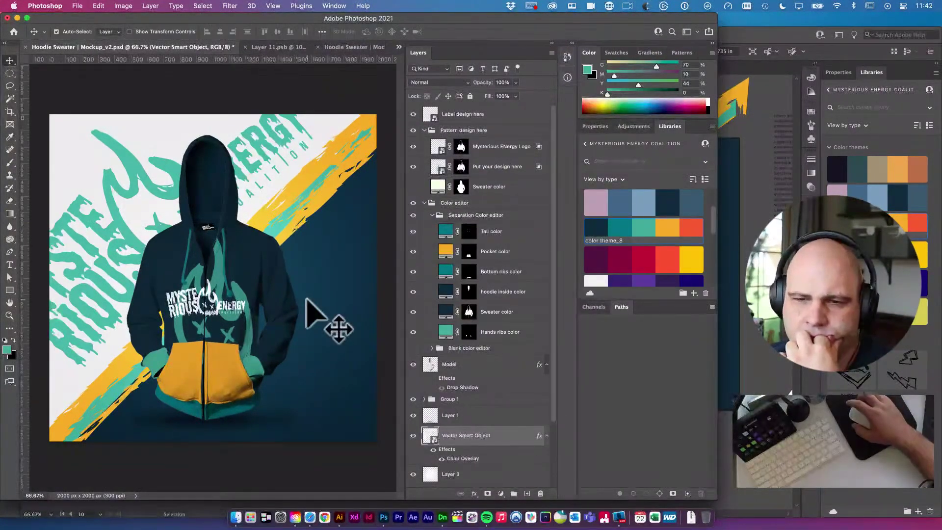
Enlarge and reposition the teal background logo behind the hoodie, keeping its diagonal angle
{"action": "left_click", "coordinate": [285, 296]}
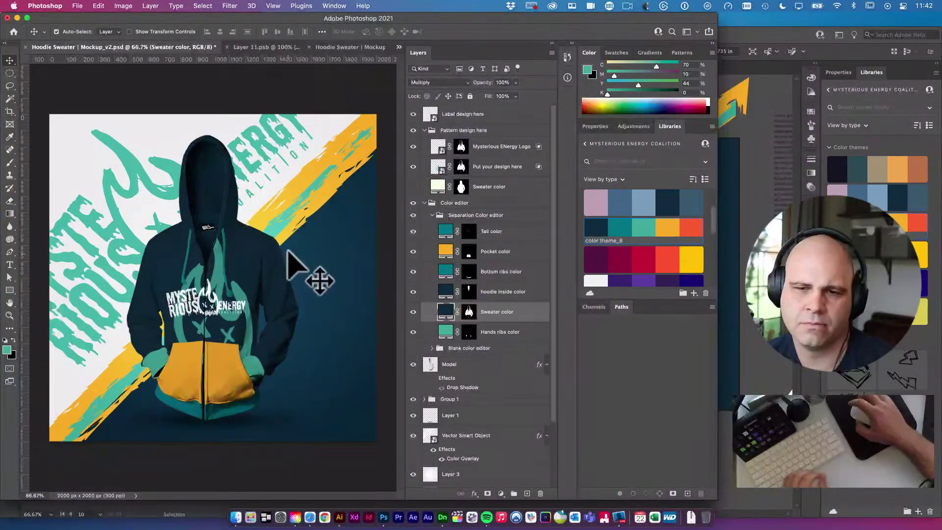
{"action": "left_click", "coordinate": [256, 132]}
{"action": "key", "text": "super+t"}
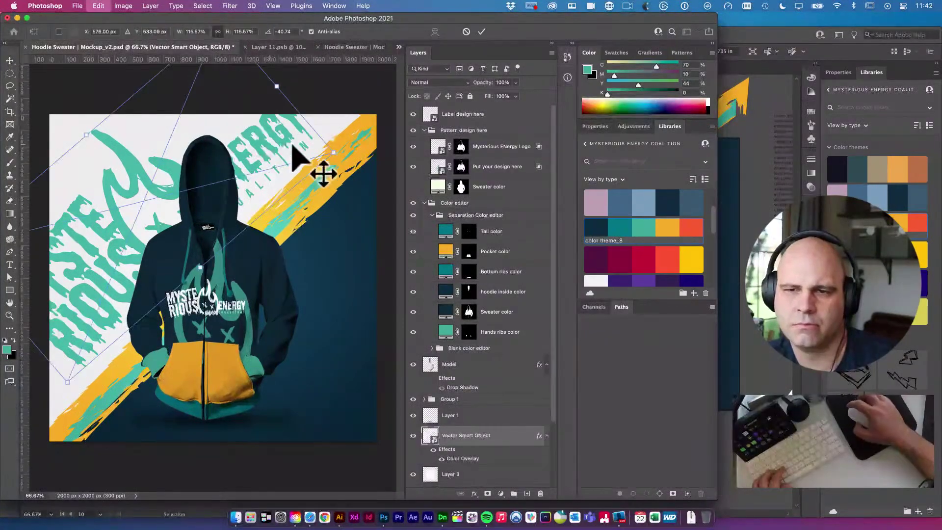
{"action": "left_click_drag", "start_coordinate": [337, 153], "coordinate": [293, 135]}
{"action": "key", "text": "Return"}
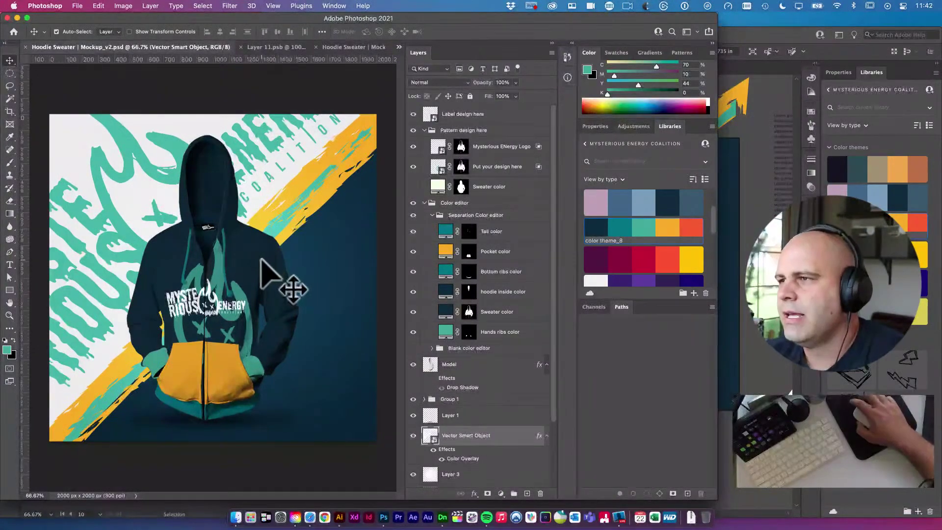
{"action": "left_click", "coordinate": [236, 517]}
{"action": "scroll", "coordinate": [382, 209], "scroll_direction": "left", "scroll_amount": 3}
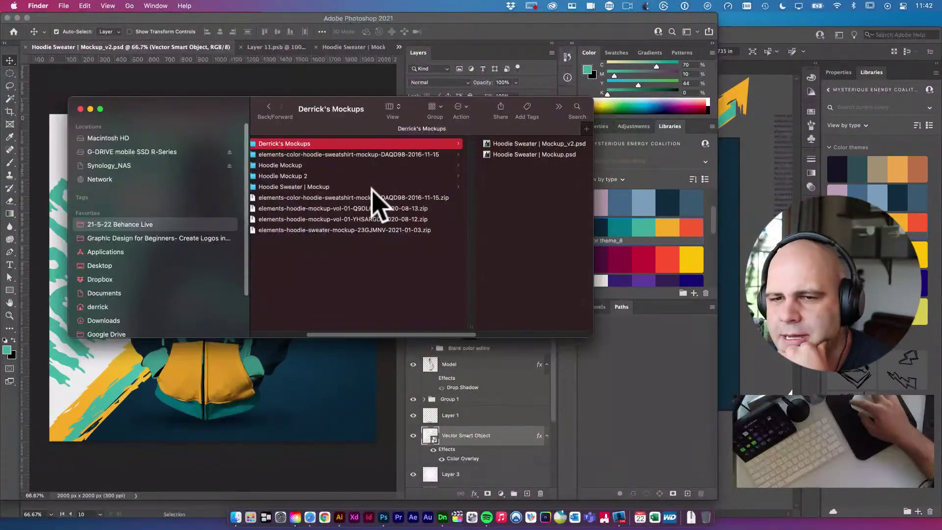
{"action": "left_click", "coordinate": [392, 154]}
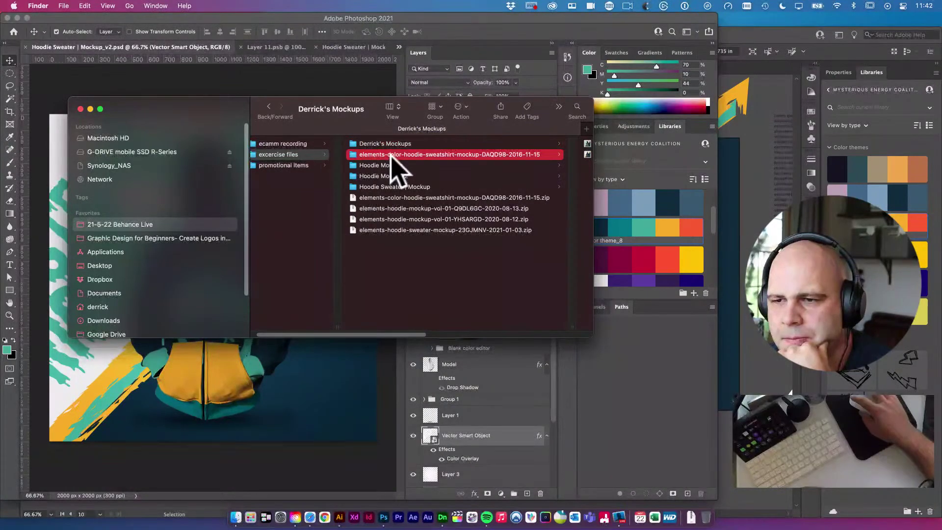
{"action": "left_click", "coordinate": [400, 154]}
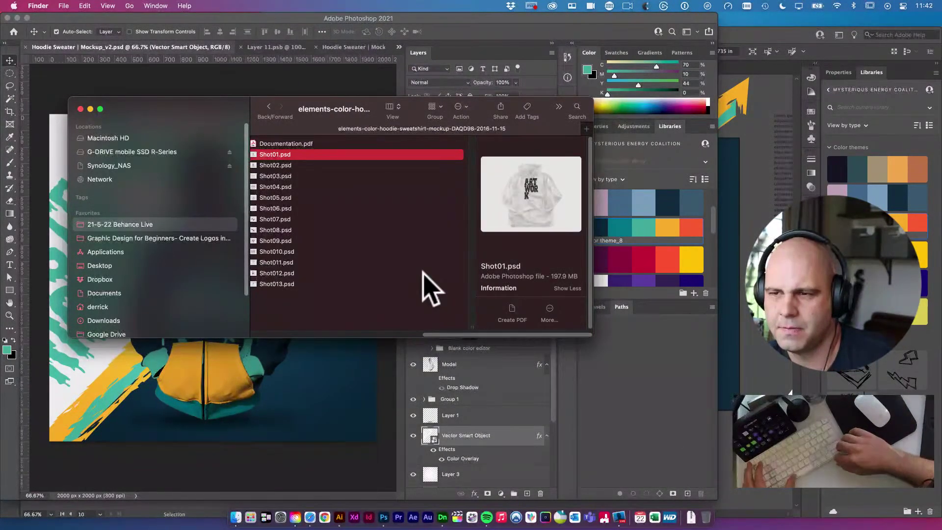
{"action": "key", "text": "space"}
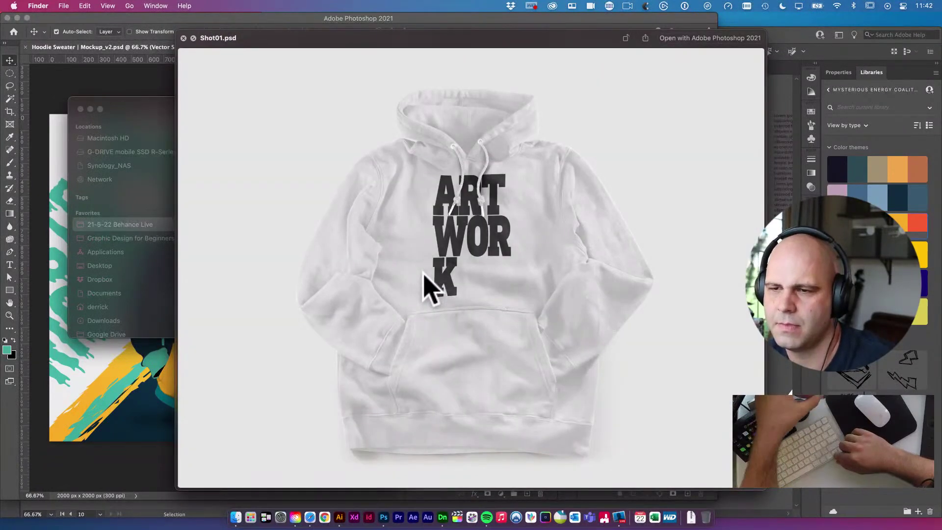
{"action": "key", "text": "Down"}
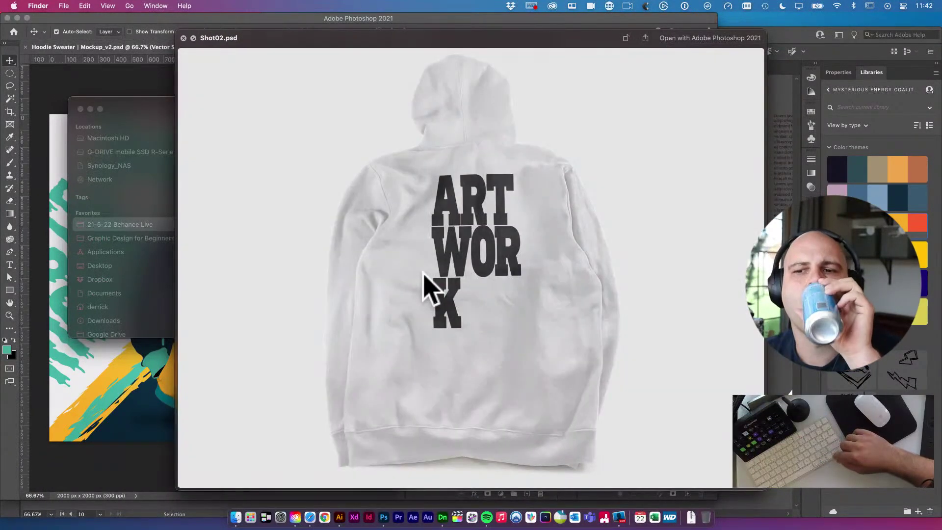
{"action": "key", "text": "Down"}
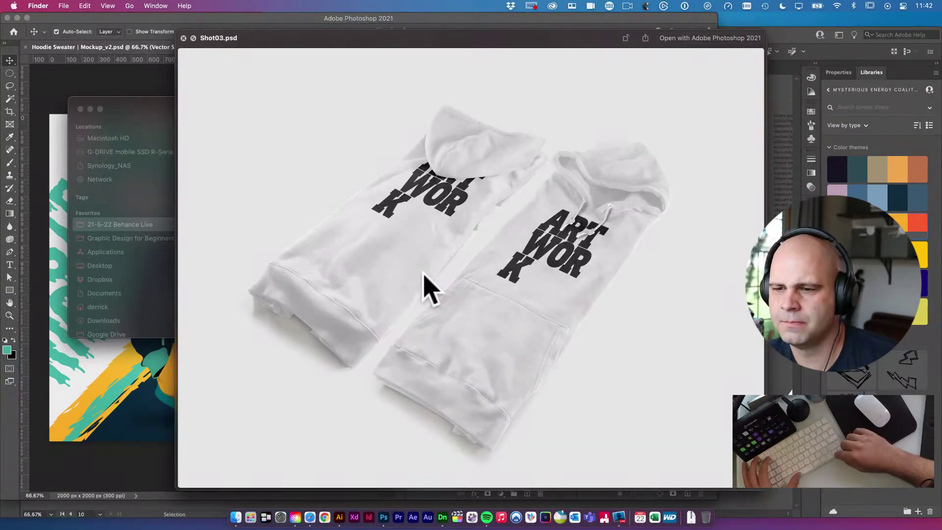
{"action": "key", "text": "Down"}
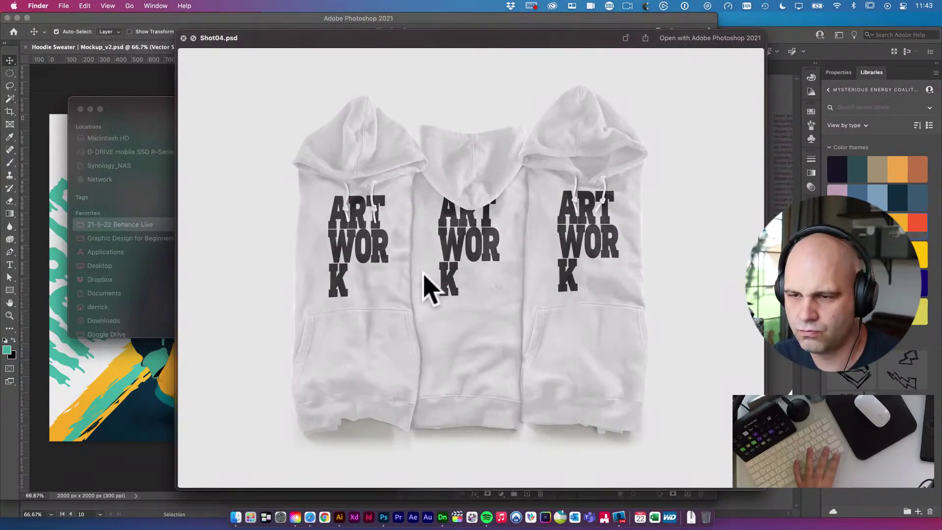
{"action": "key", "text": "Down"}
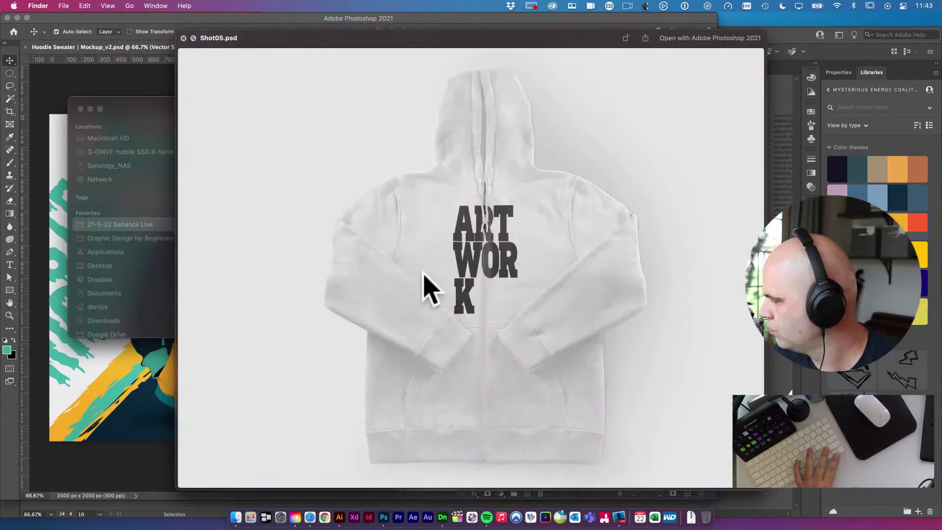
{"action": "key", "text": "Down"}
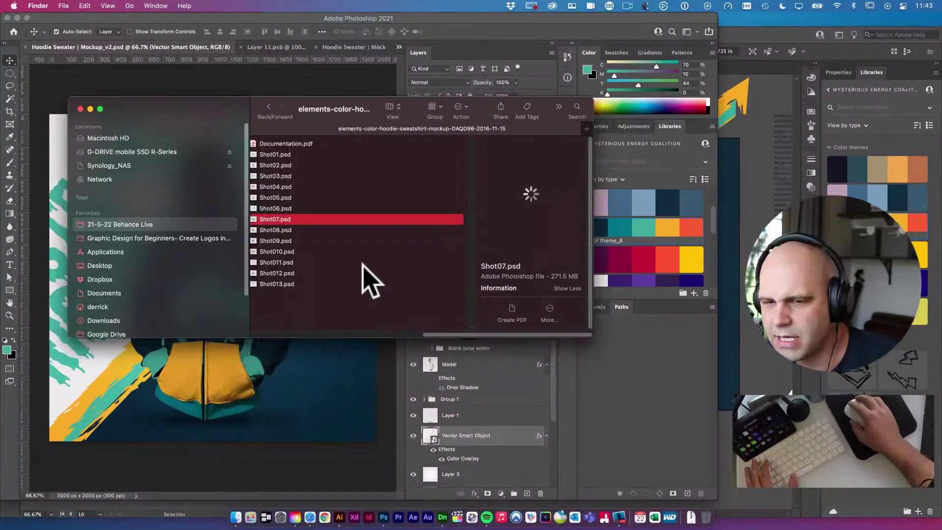
Preview Displacement Map.psd from the Mockup Files folder inside Hoodie Mockup
{"action": "scroll", "coordinate": [368, 279], "scroll_direction": "left", "scroll_amount": 5}
{"action": "left_click", "coordinate": [350, 174]}
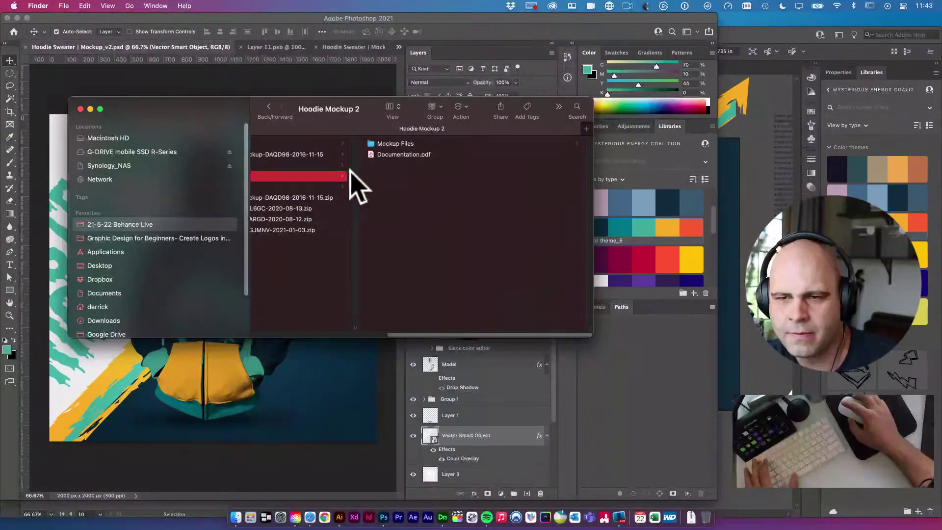
{"action": "left_click", "coordinate": [324, 163]}
{"action": "left_click", "coordinate": [393, 143]}
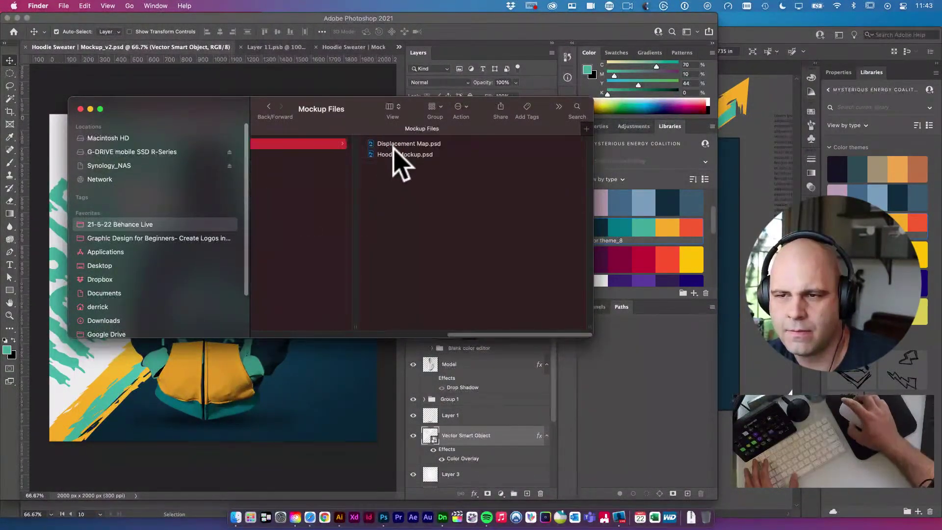
{"action": "left_click", "coordinate": [403, 143]}
{"action": "key", "text": "space"}
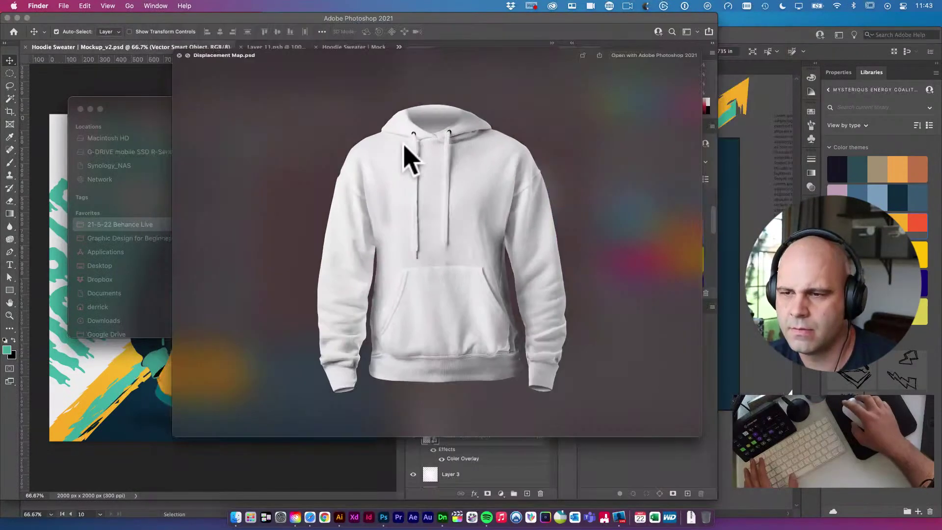
{"action": "key", "text": "space"}
{"action": "key", "text": "Left"}
Preview Hoodie Mockup.psd from a hoodie template folder inside Mockup Files and open it in Photoshop
{"action": "scroll", "coordinate": [437, 216], "scroll_direction": "left", "scroll_amount": 3}
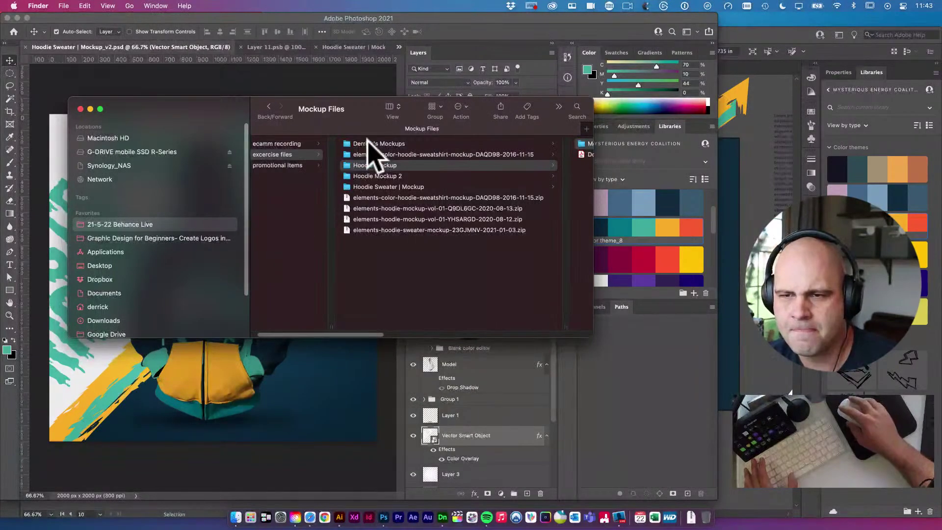
{"action": "left_click", "coordinate": [371, 187]}
{"action": "left_click", "coordinate": [319, 175]}
{"action": "left_click", "coordinate": [410, 145]}
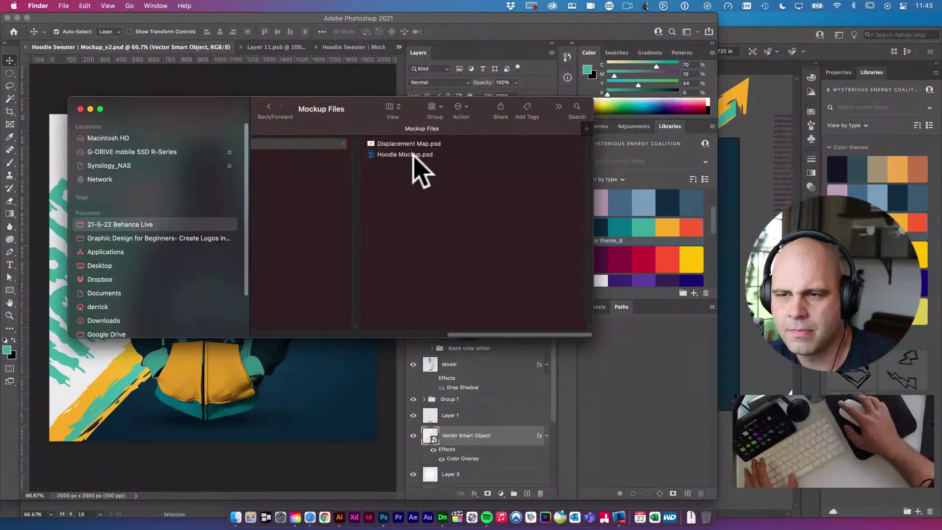
{"action": "left_click", "coordinate": [413, 154]}
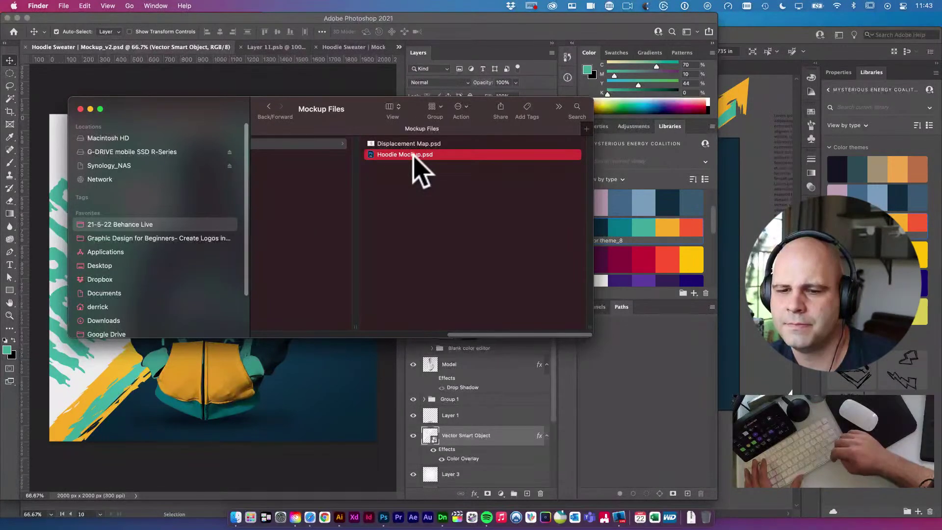
{"action": "key", "text": "space"}
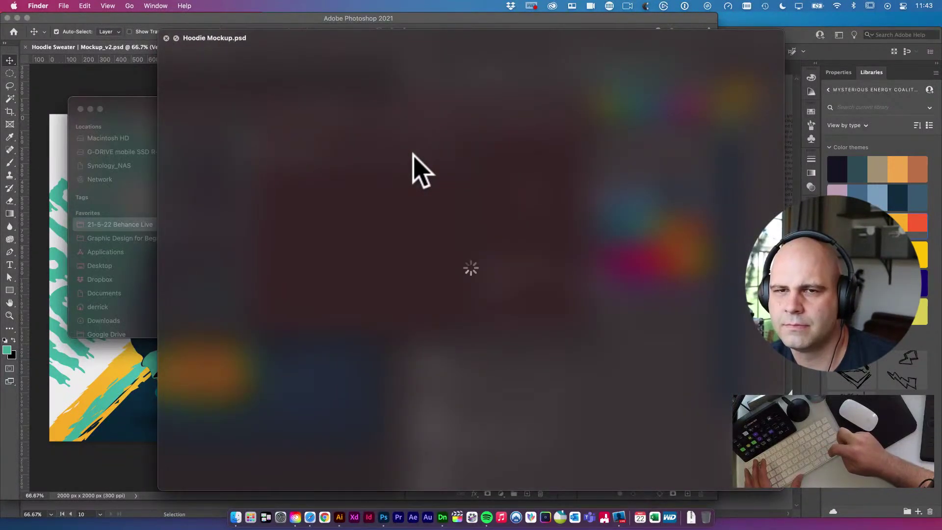
{"action": "key", "text": "space"}
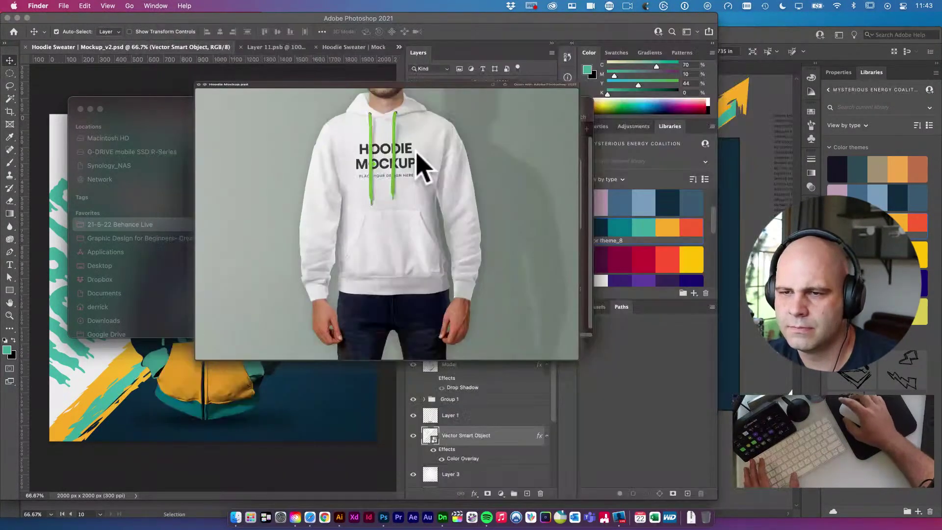
{"action": "key", "text": "super+Tab"}
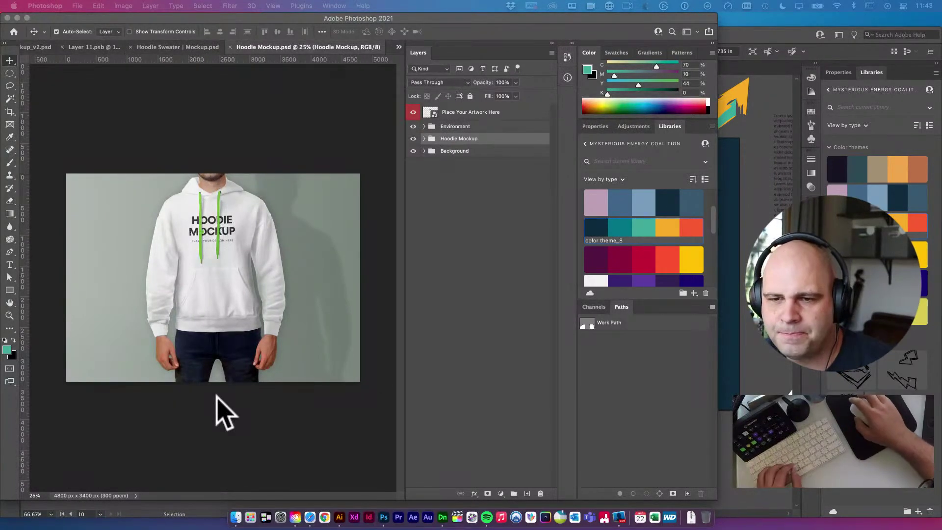
Examine how the white hoodie template is layered by selecting its Light and Dodge layers from the canvas
{"action": "left_click", "coordinate": [245, 275]}
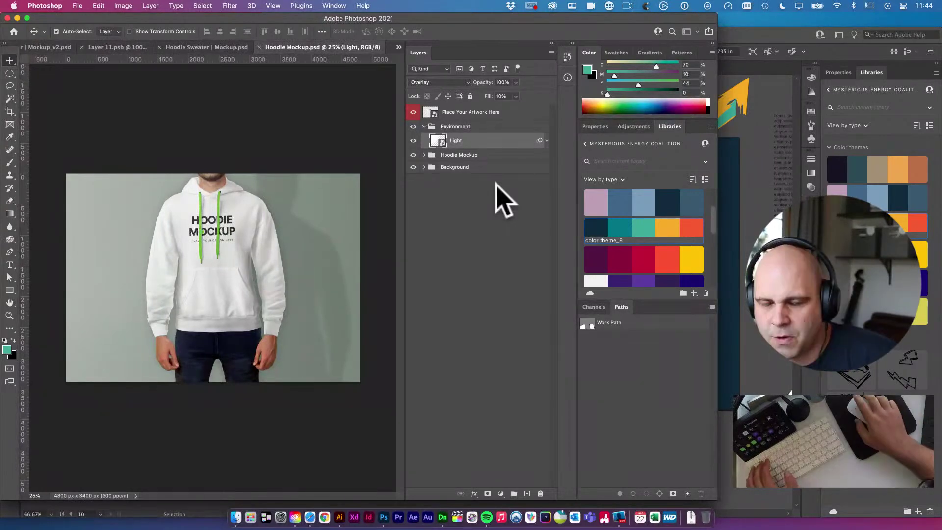
{"action": "left_click", "coordinate": [245, 246]}
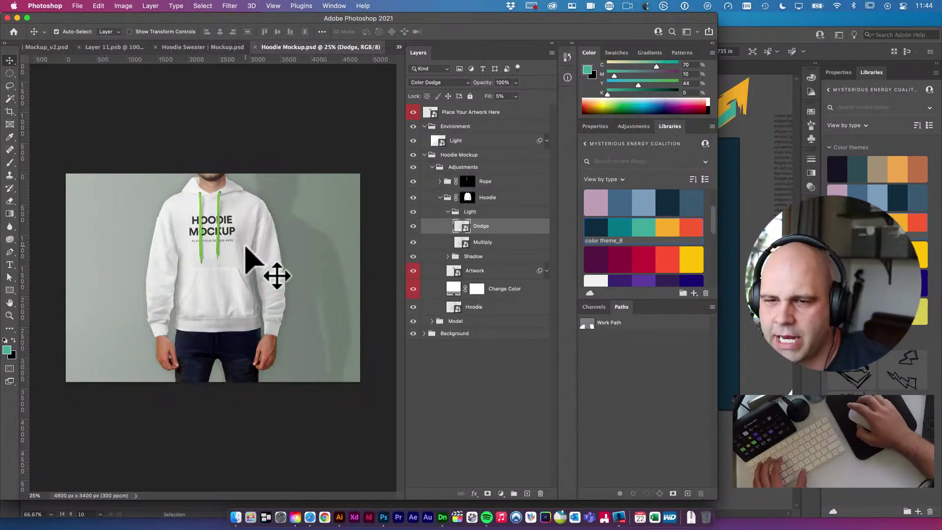
{"action": "left_click", "coordinate": [219, 247]}
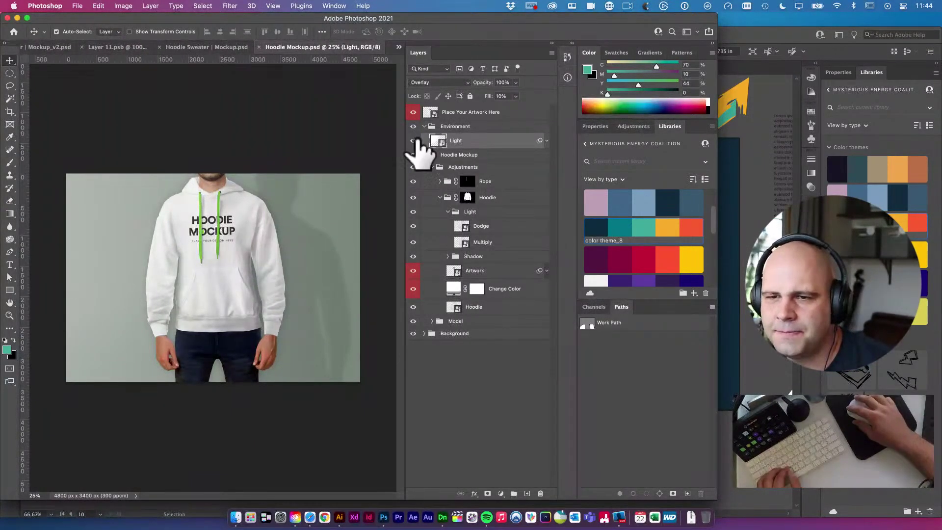
{"action": "left_click", "coordinate": [271, 272]}
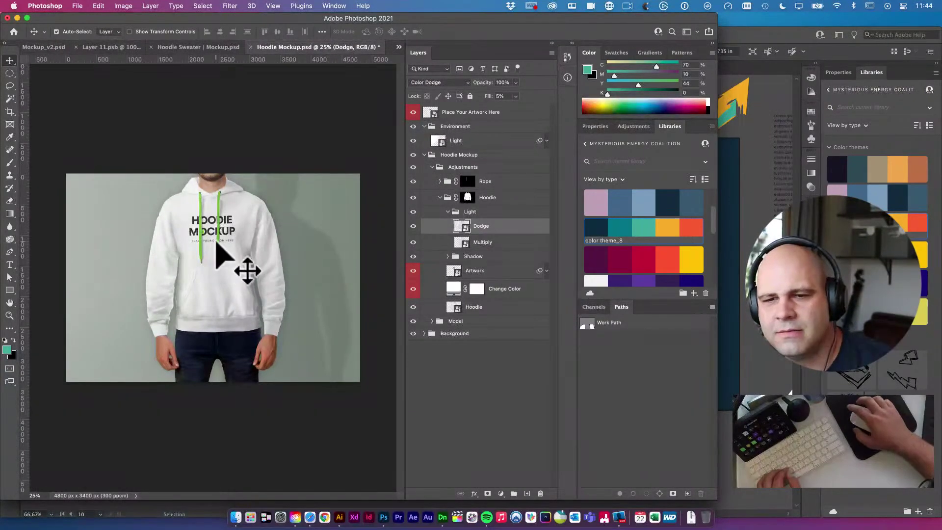
Close Layer 11.psb and Hoodie Mockup.psd, discarding the changes to Hoodie Mockup.psd
{"action": "left_click", "coordinate": [200, 47]}
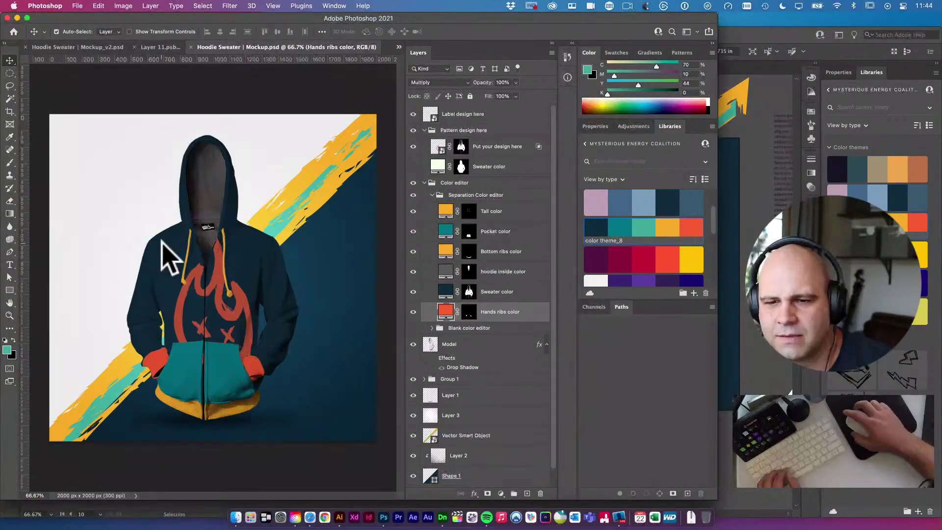
{"action": "left_click", "coordinate": [154, 47]}
{"action": "left_click", "coordinate": [134, 47]}
{"action": "left_click", "coordinate": [363, 46]}
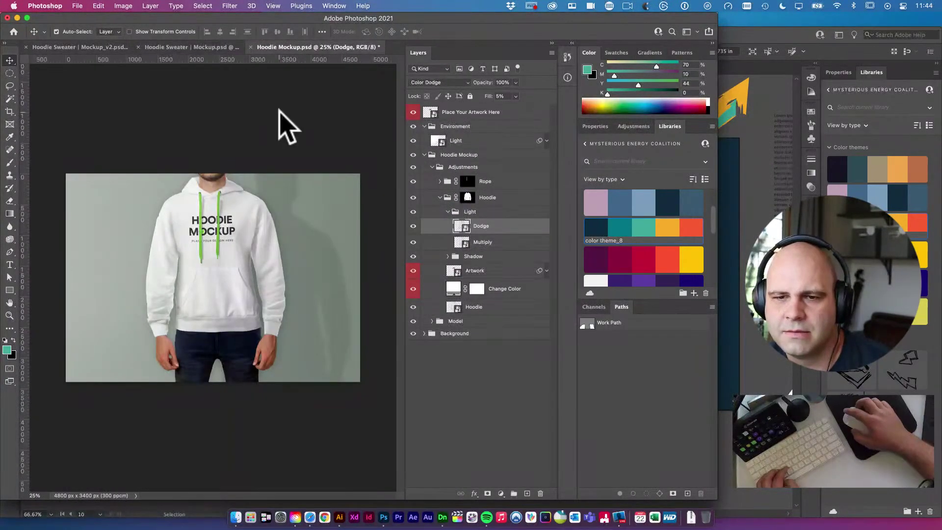
{"action": "key", "text": "super+w"}
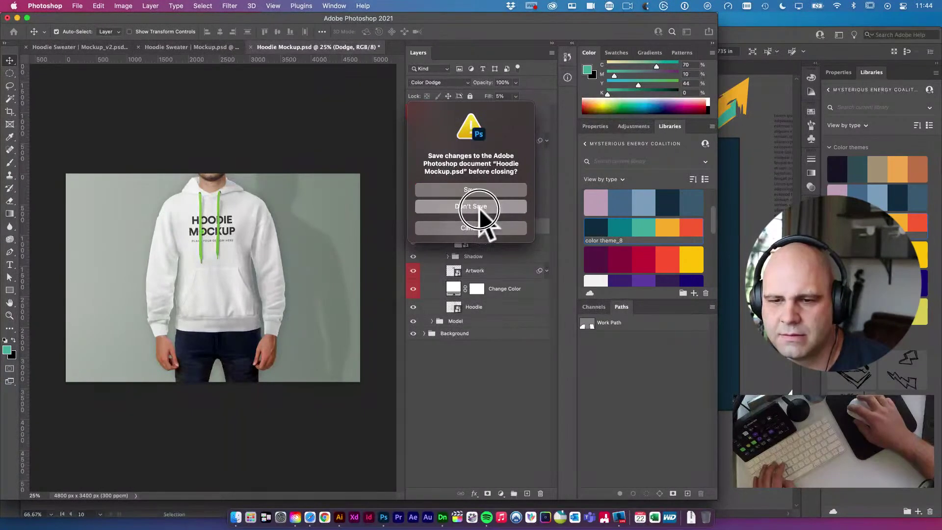
{"action": "left_click", "coordinate": [480, 208]}
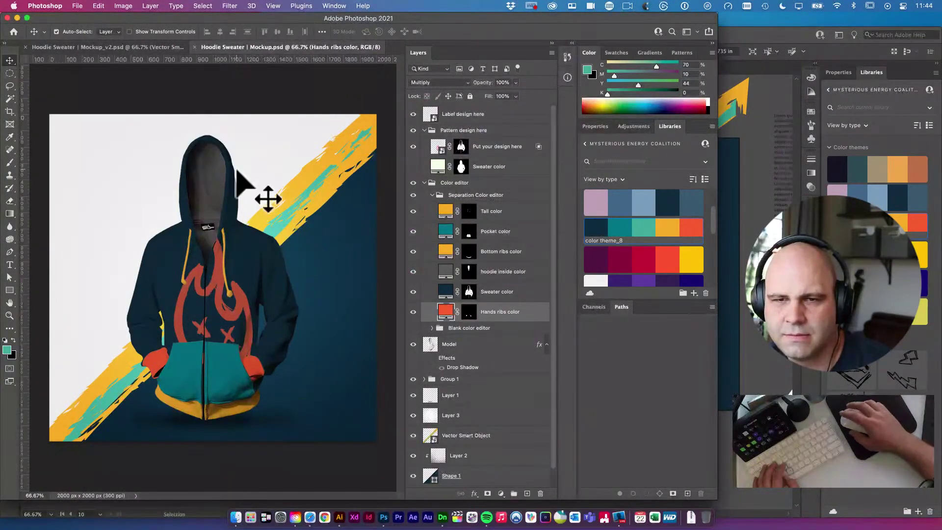
Compare the two hoodie color versions in Mockup_v2.psd and the original Hoodie Sweater | Mockup.psd
{"action": "left_click", "coordinate": [117, 47]}
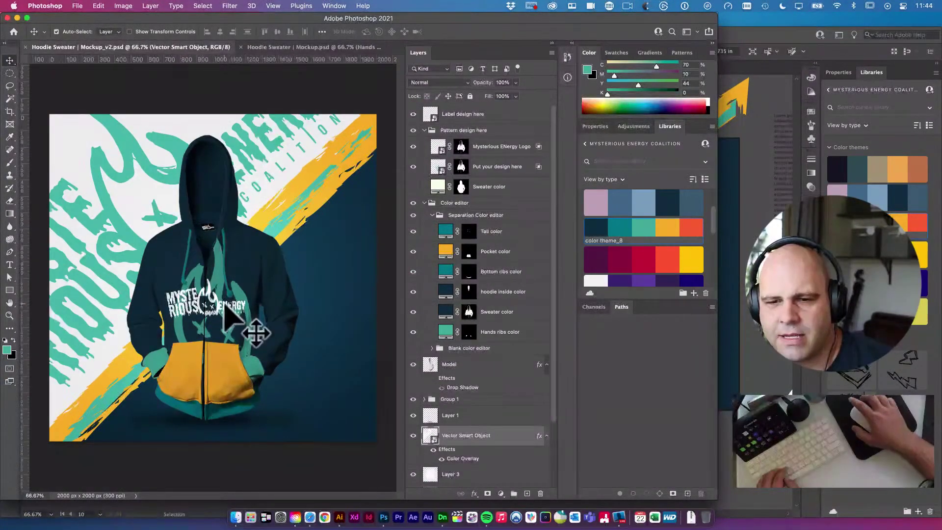
{"action": "left_click", "coordinate": [280, 47]}
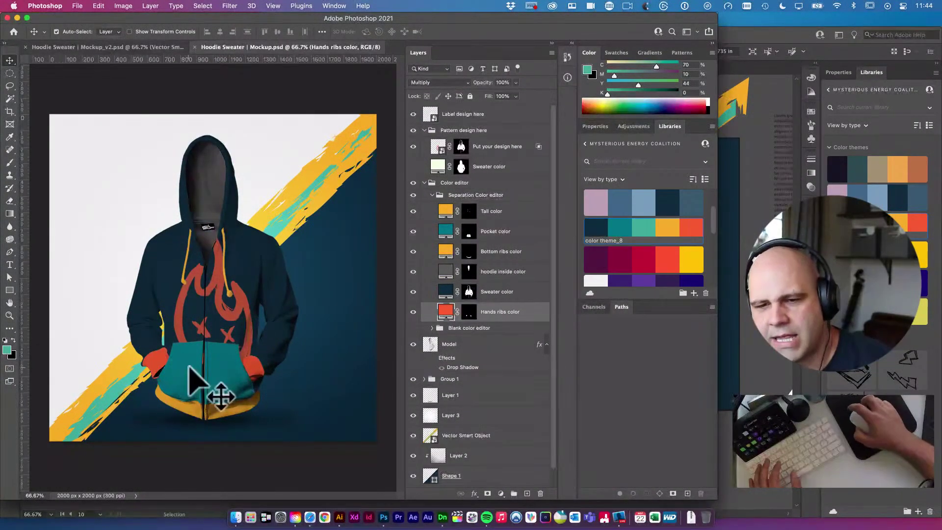
{"action": "left_click", "coordinate": [161, 47]}
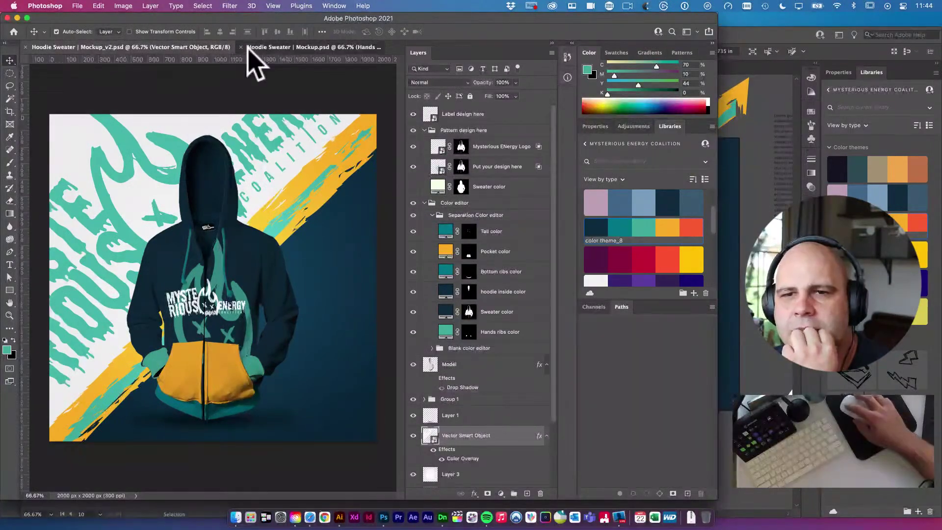
{"action": "left_click", "coordinate": [265, 47]}
{"action": "left_click", "coordinate": [133, 46]}
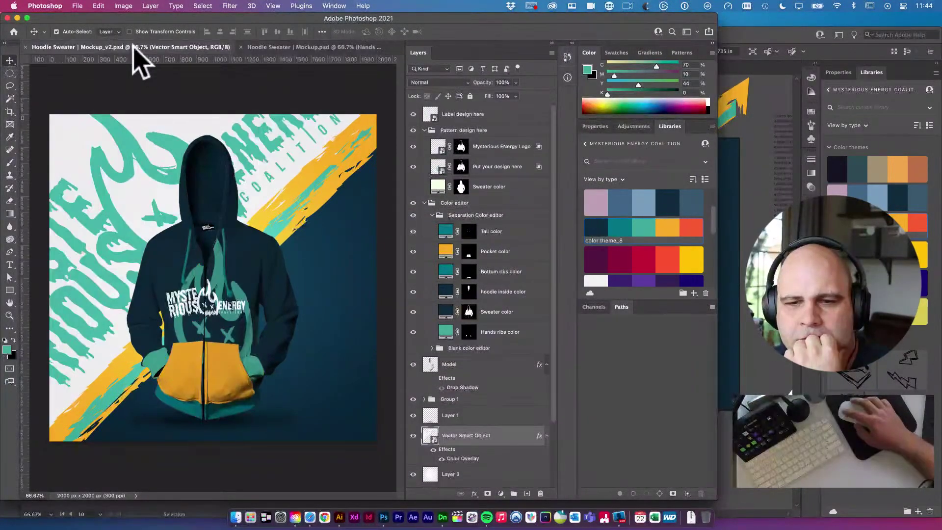
Save the teal-logo hoodie document as Hoodie Sweater | Mockup_v3.psd in Photoshop format with Maximize Compatibility on
{"action": "key", "text": "super"}
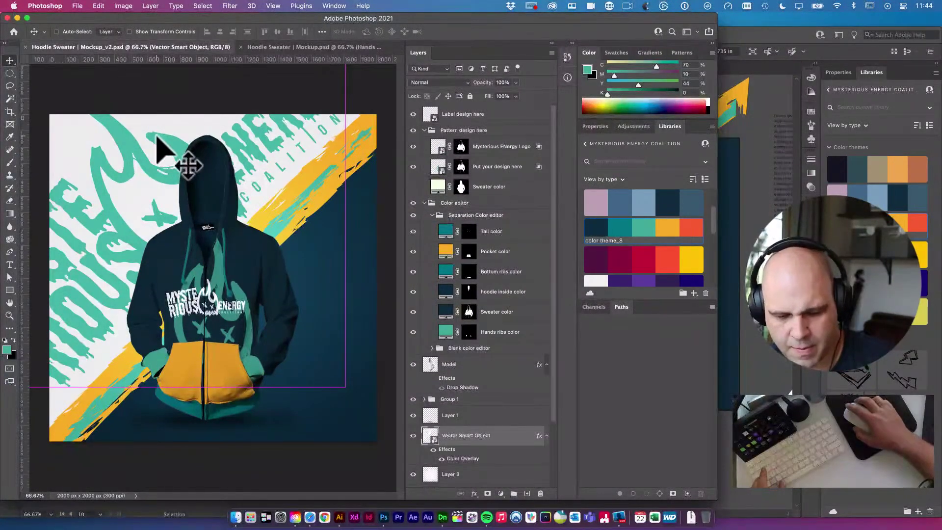
{"action": "key", "text": "super+shift+s"}
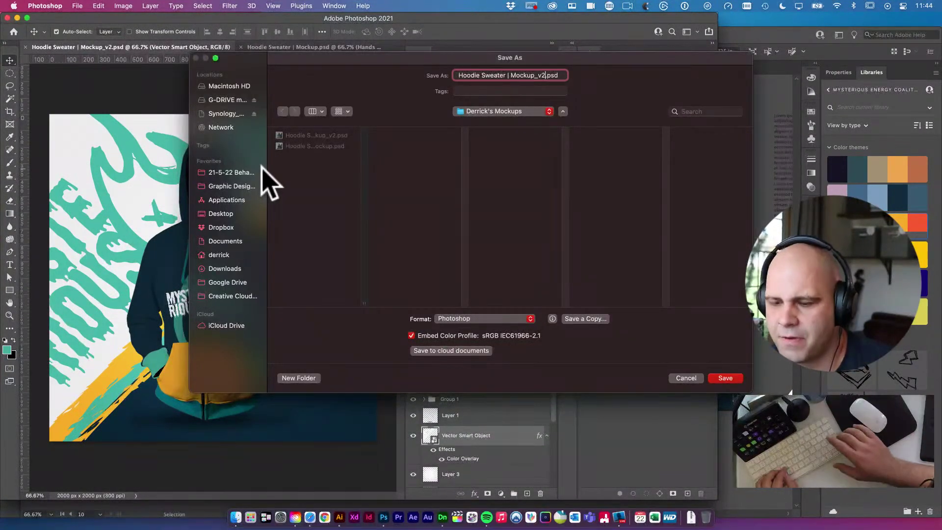
{"action": "left_click", "coordinate": [296, 188]}
{"action": "key", "text": "Return"}
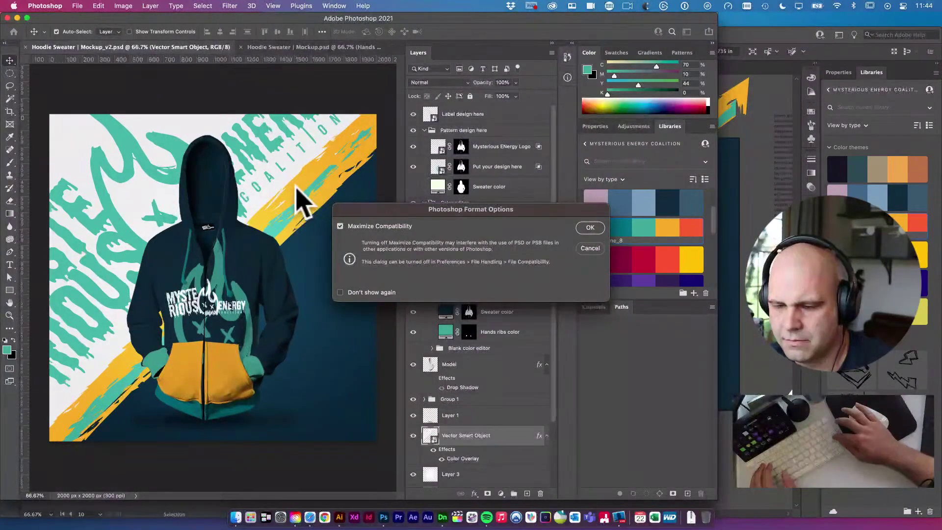
{"action": "key", "text": "Return"}
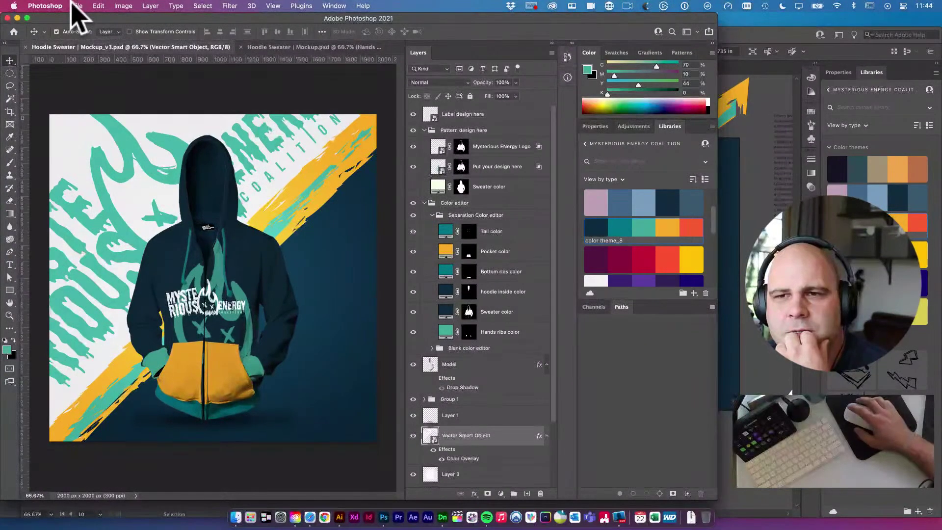
Tile the Mockup_v3.psd and Mockup.psd documents vertically side by side and widen the document area beside the layer list
{"action": "left_click", "coordinate": [333, 6]}
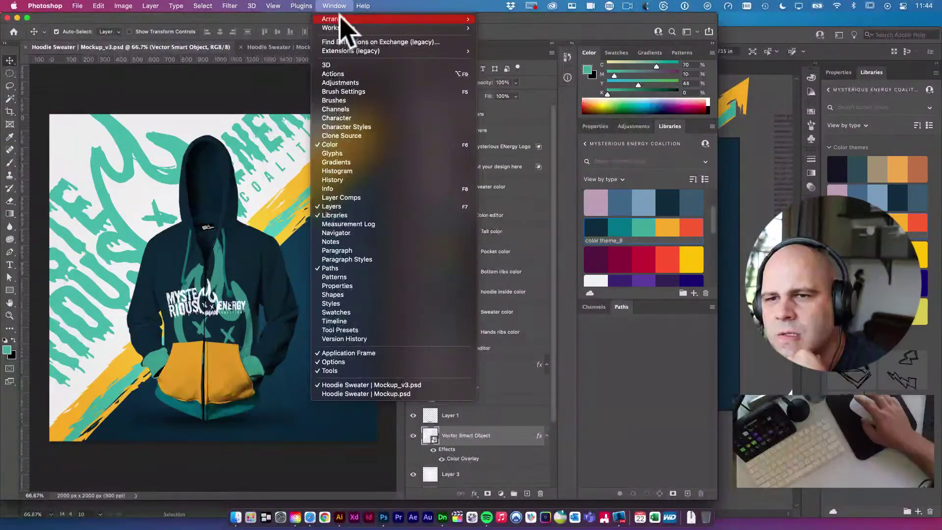
{"action": "mouse_move", "coordinate": [349, 20]}
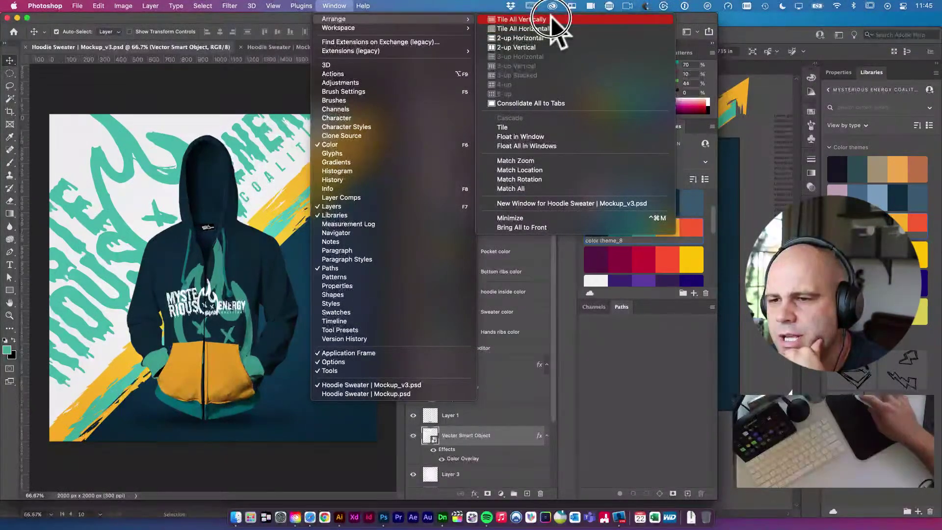
{"action": "key", "text": "Escape"}
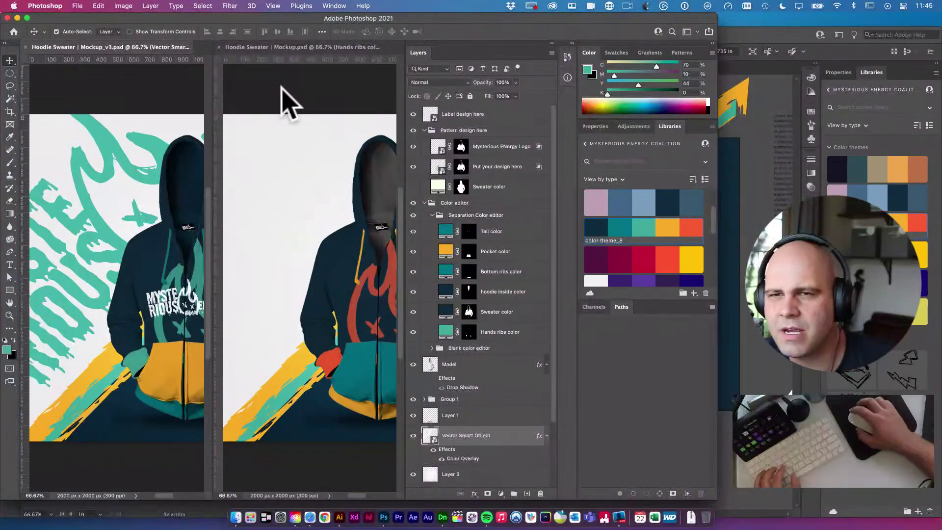
{"action": "left_click", "coordinate": [314, 211]}
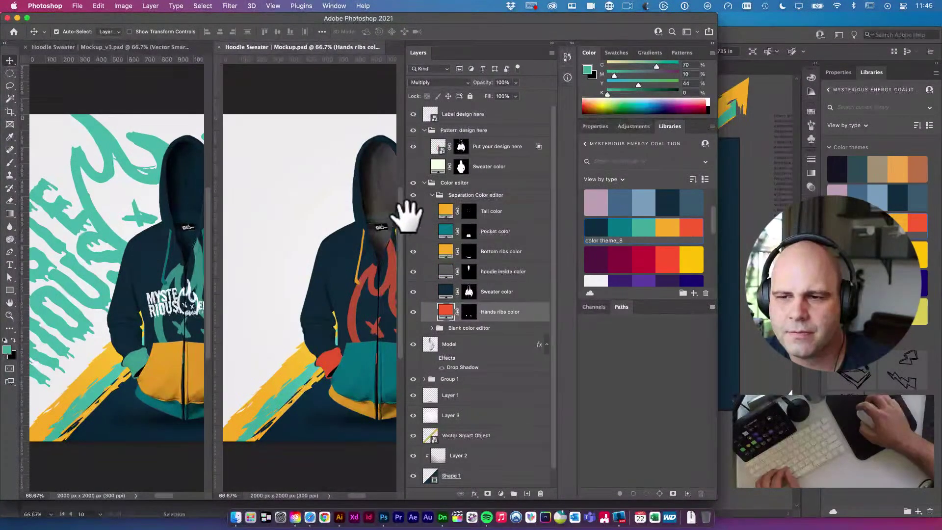
{"action": "mouse_move", "coordinate": [409, 218]}
{"action": "left_mouse_down"}
{"action": "mouse_move", "coordinate": [404, 211]}
{"action": "mouse_move", "coordinate": [477, 216]}
{"action": "mouse_move", "coordinate": [425, 224]}
{"action": "left_mouse_up"}
Recolor the original Mockup.psd's pocket yellow-orange and its hand ribs and drawstrings light teal, using color theme_8
{"action": "left_click", "coordinate": [377, 377]}
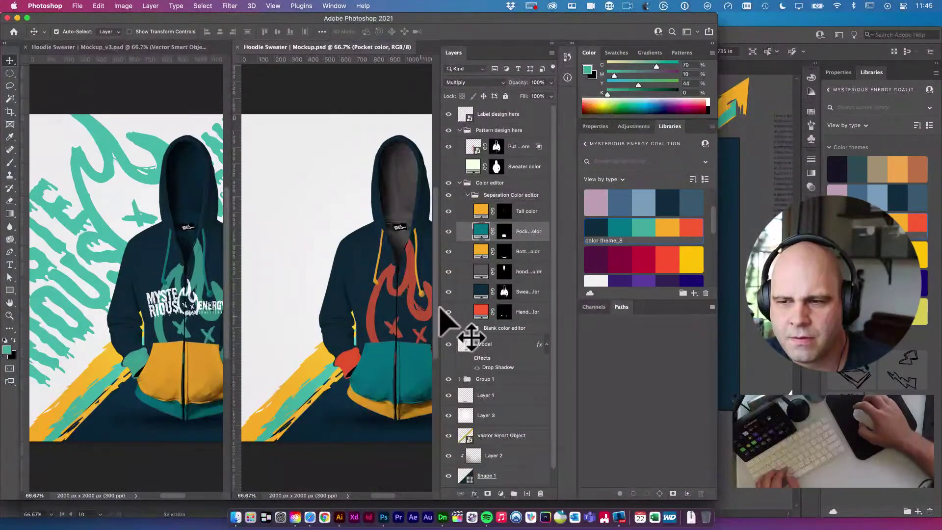
{"action": "left_click", "coordinate": [674, 230]}
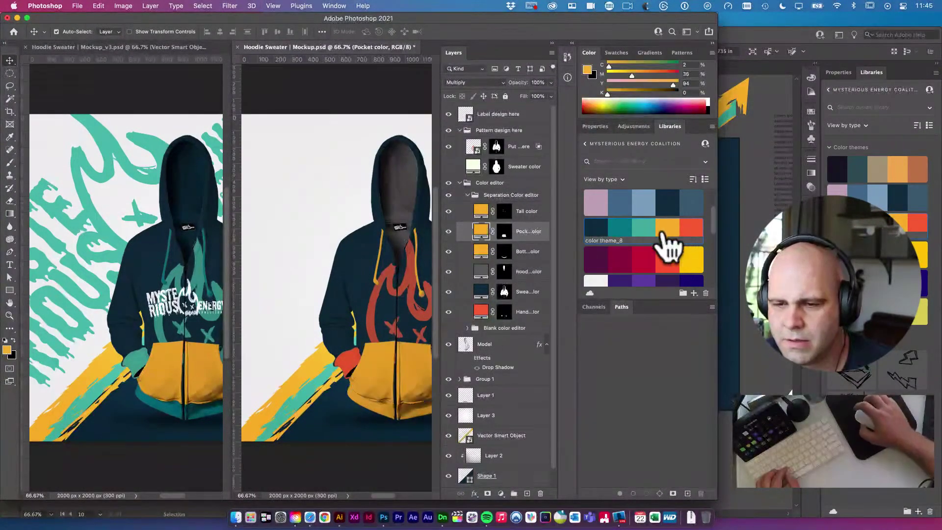
{"action": "left_click", "coordinate": [350, 366]}
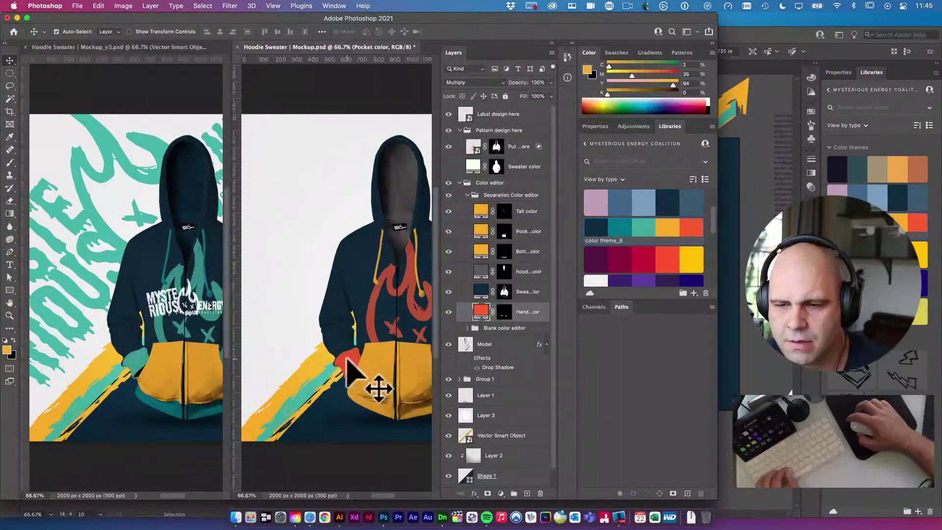
{"action": "left_click", "coordinate": [644, 229]}
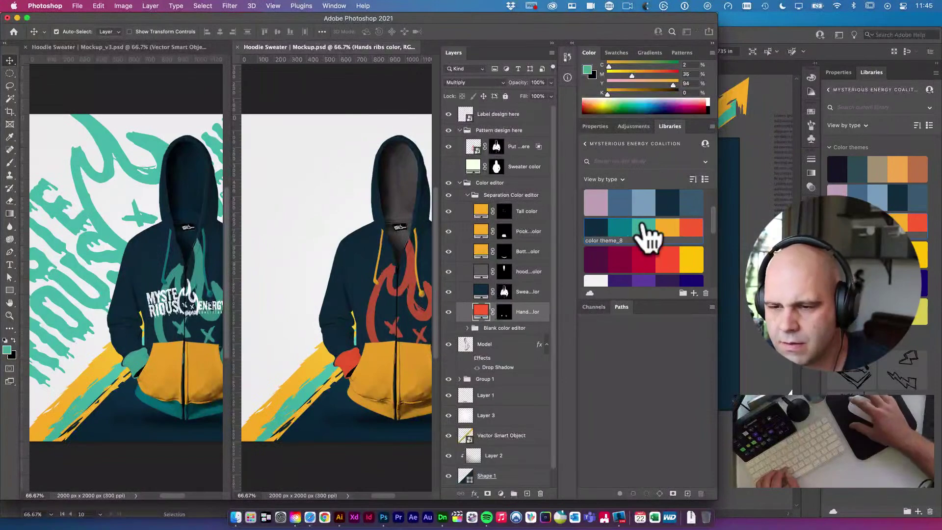
{"action": "left_click", "coordinate": [386, 284]}
{"action": "left_click", "coordinate": [644, 229]}
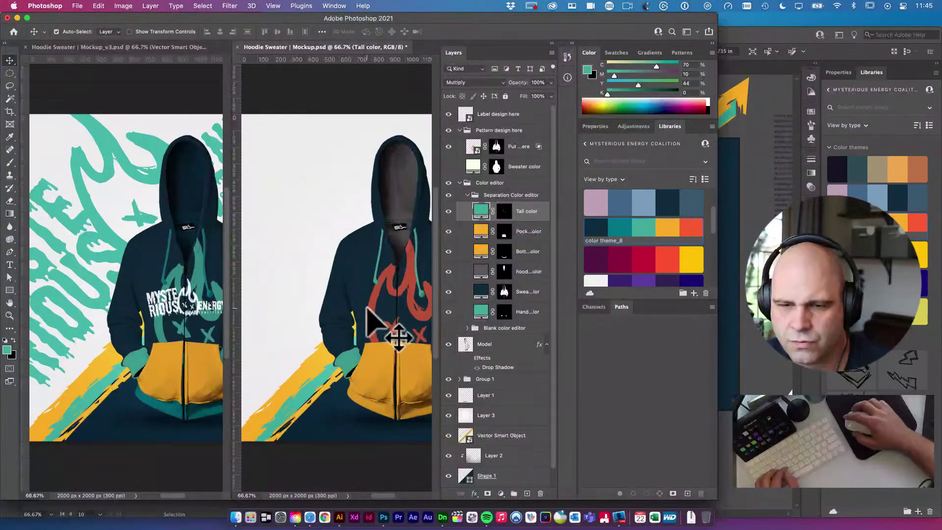
Undo the pocket, hand rib and drawstring color changes in the original Mockup.psd
{"action": "key", "text": "super"}
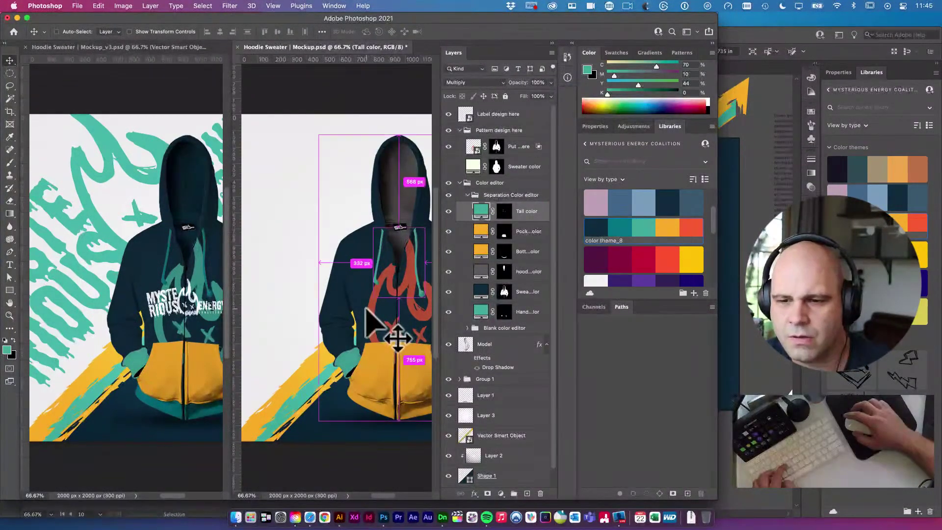
{"action": "key", "text": "super+z"}
{"action": "key", "text": "super+z"}
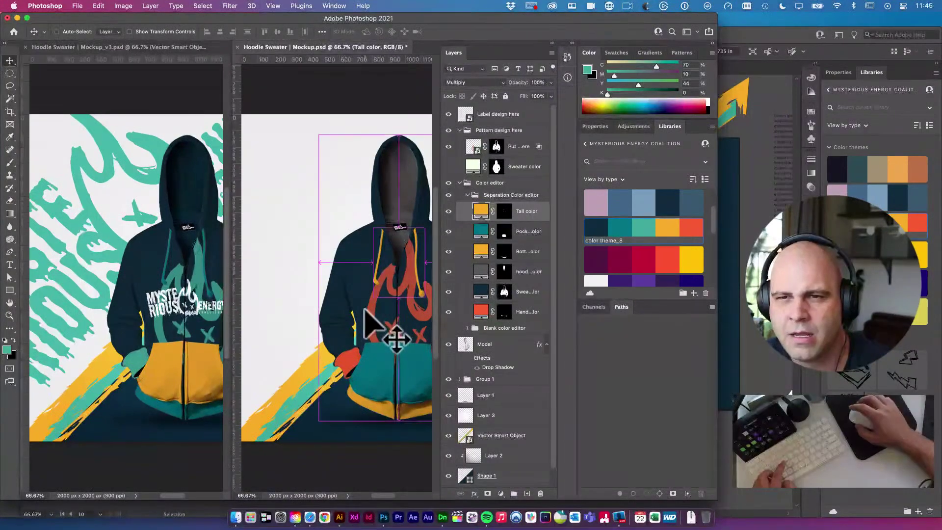
In the Mockup_v3 document, recolor the hoodie's pocket dark teal and its bottom ribs yellow-orange using color theme_8
{"action": "left_click", "coordinate": [181, 376], "text": "super"}
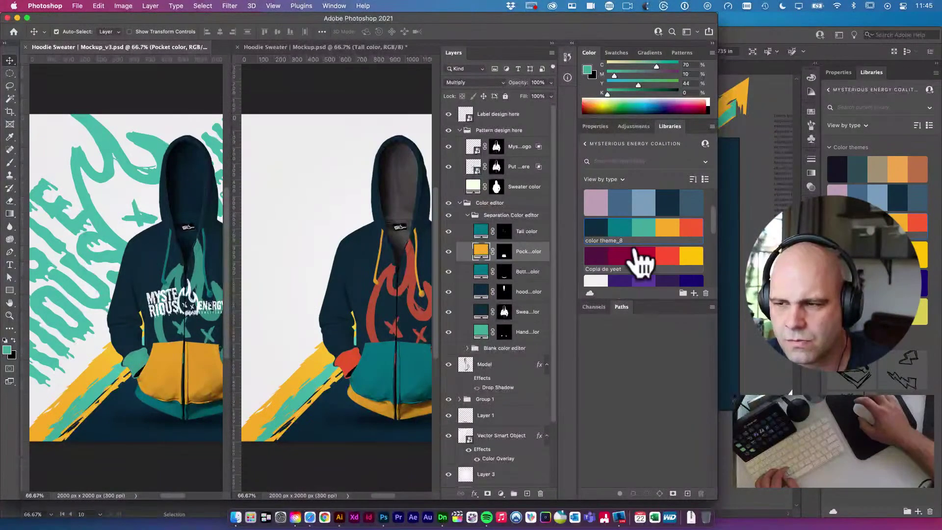
{"action": "left_click_drag", "start_coordinate": [617, 227], "coordinate": [222, 385]}
{"action": "left_click", "coordinate": [199, 425]}
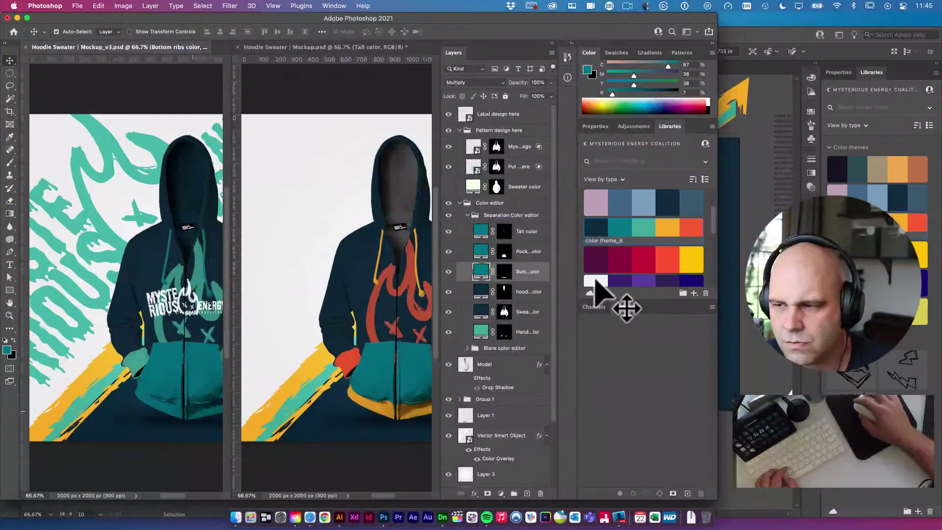
{"action": "left_click", "coordinate": [667, 228]}
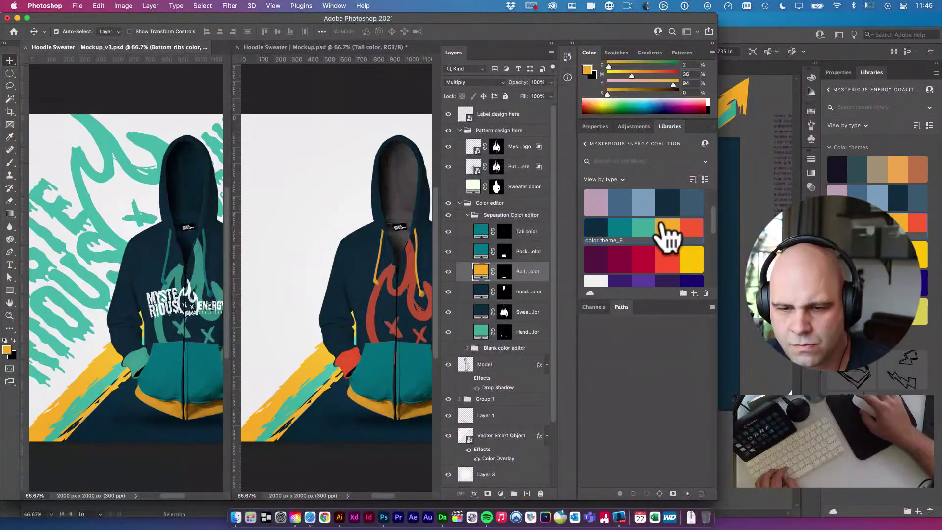
Recolor the v3 hoodie's hand ribs red-orange and its drawstrings yellow-orange using color theme_8
{"action": "left_click", "coordinate": [137, 365]}
{"action": "left_click", "coordinate": [692, 228]}
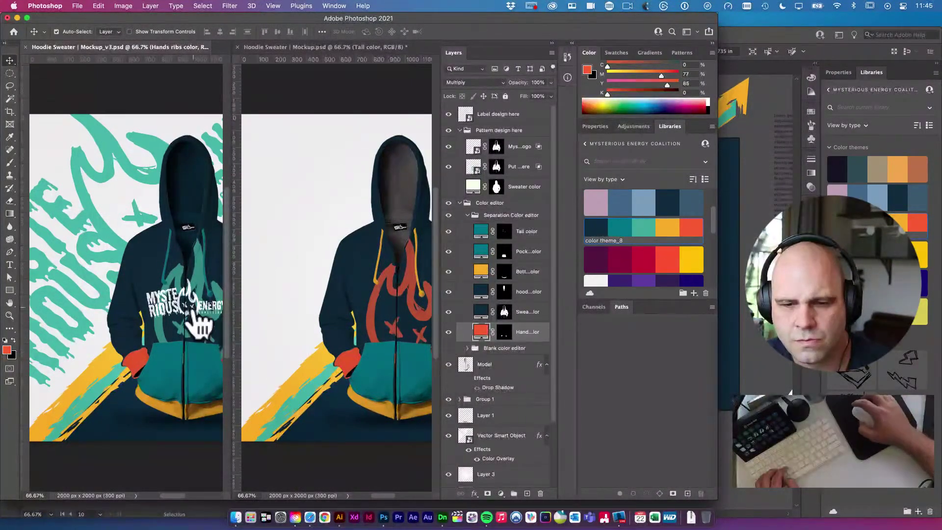
{"action": "scroll", "coordinate": [216, 329], "scroll_direction": "right", "scroll_amount": 2}
{"action": "left_click", "coordinate": [184, 251]}
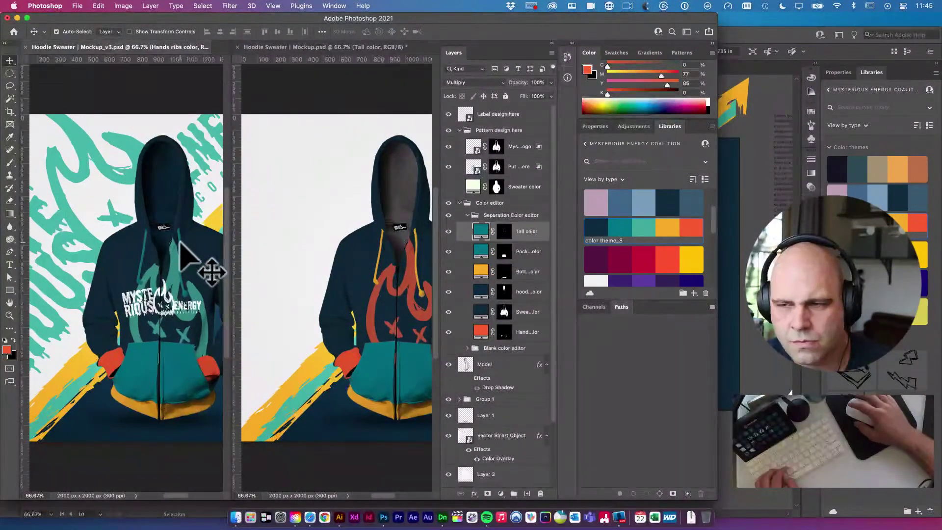
{"action": "left_click", "coordinate": [667, 228]}
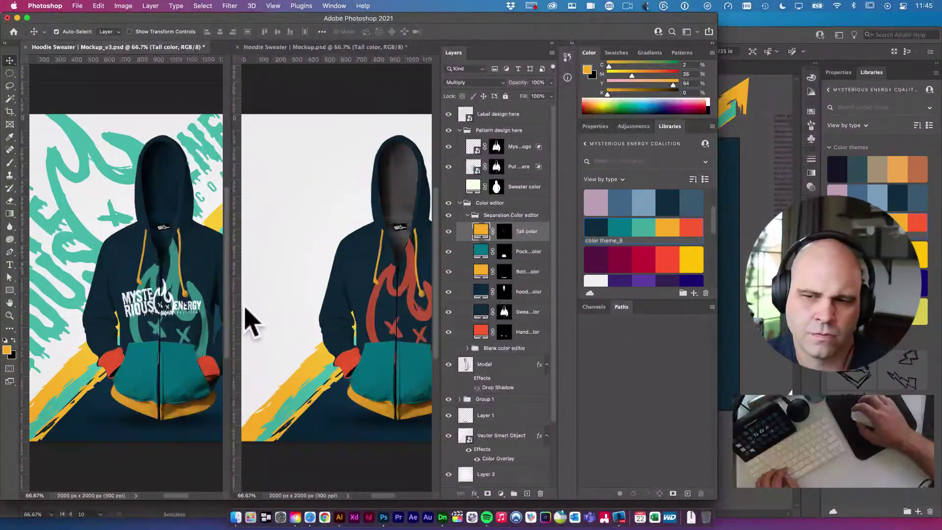
Turn off the Color Overlay on the flame artwork inside the v3 hoodie's design smart object, and save the updated mockup
{"action": "left_click", "coordinate": [175, 260]}
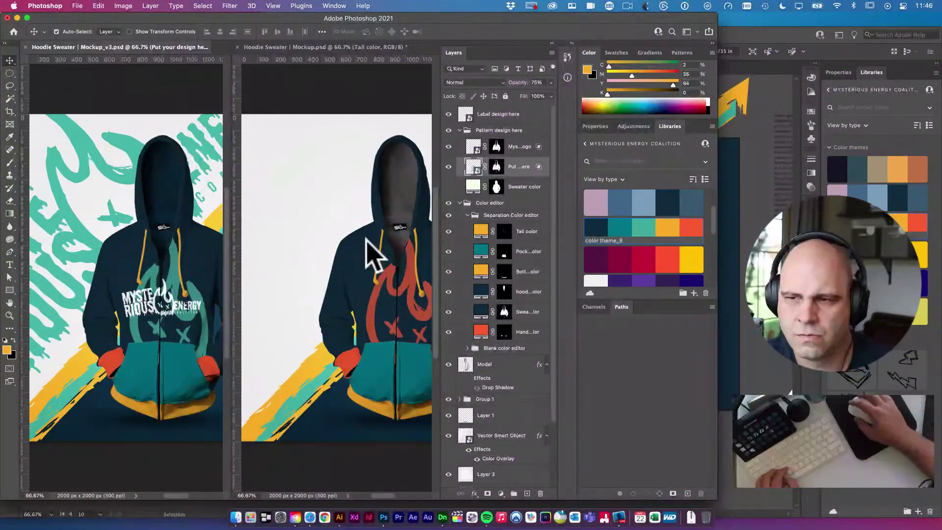
{"action": "double_click", "coordinate": [477, 171]}
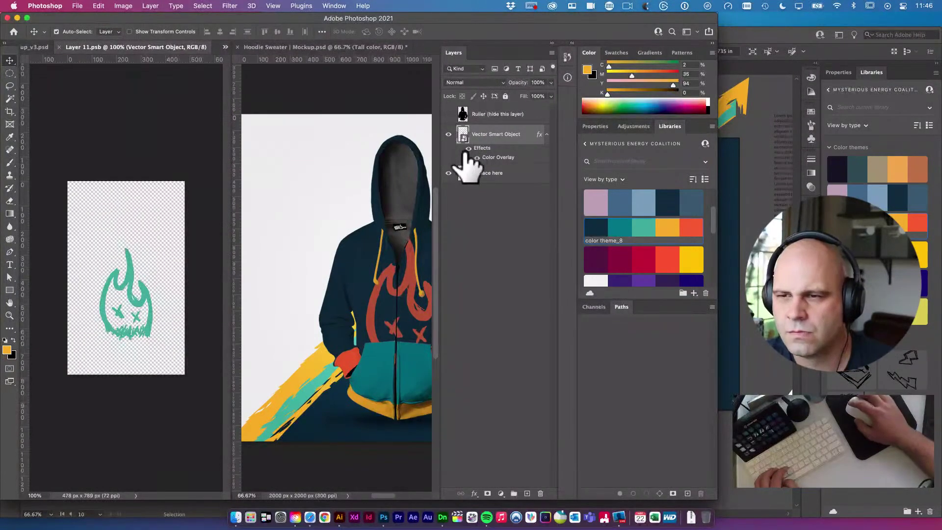
{"action": "left_click", "coordinate": [477, 157]}
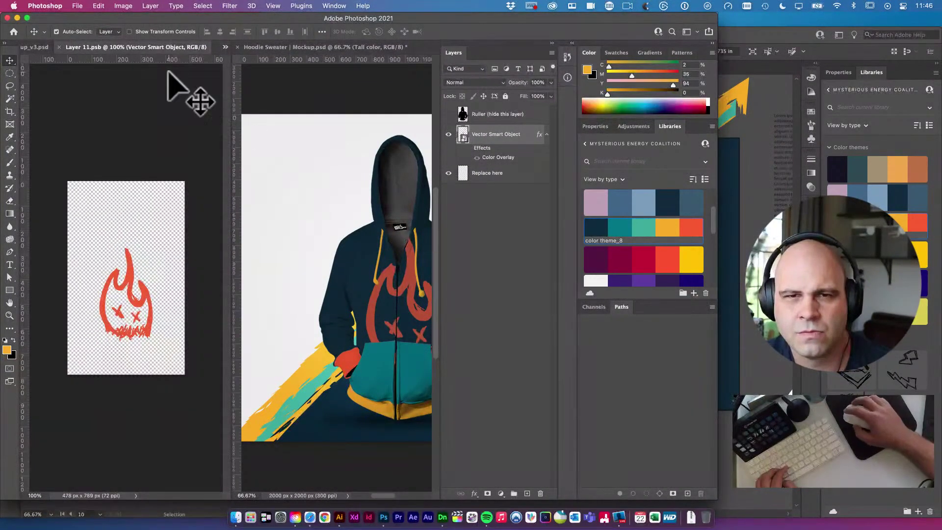
{"action": "key", "text": "super+w"}
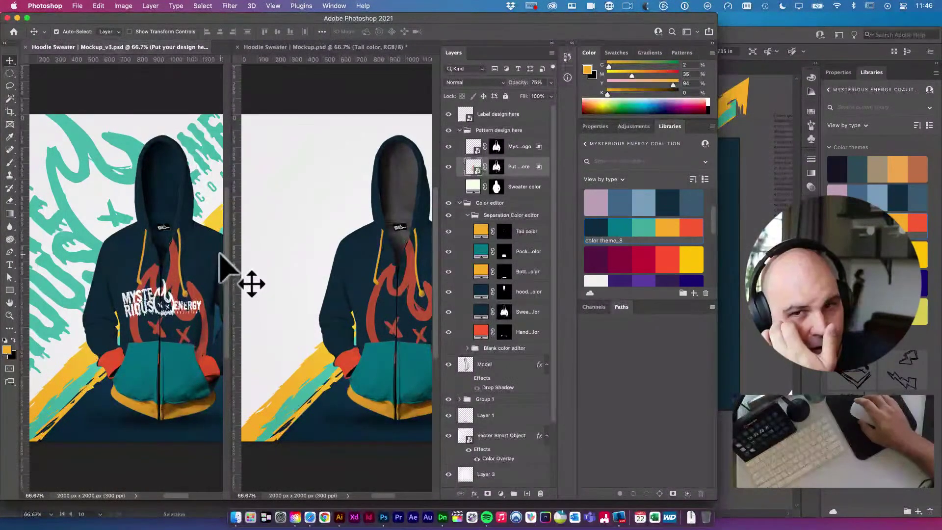
{"action": "key", "text": "super"}
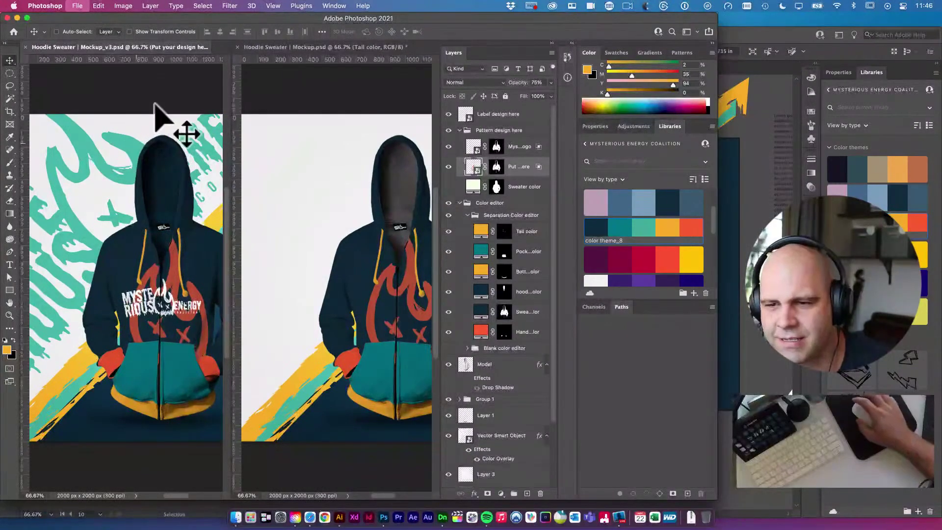
{"action": "key", "text": "super+shift+s"}
{"action": "left_click", "coordinate": [517, 319]}
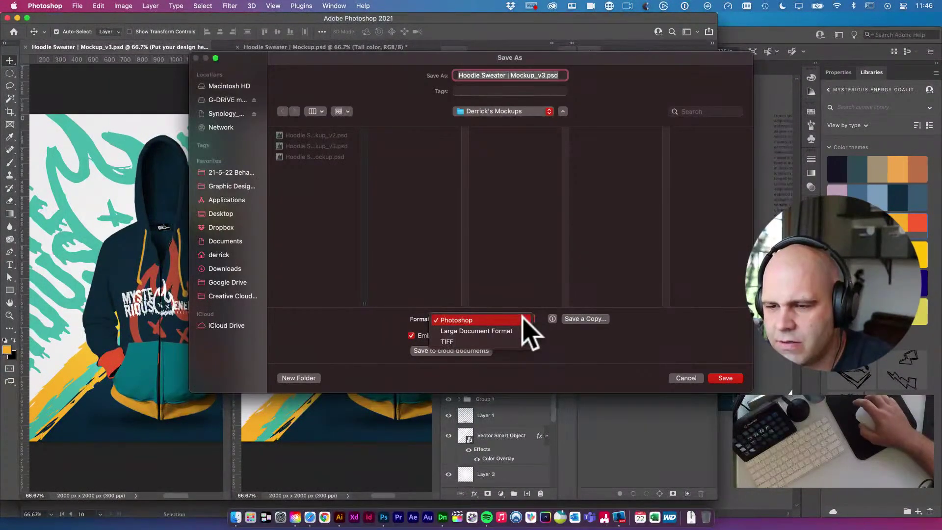
{"action": "left_click", "coordinate": [699, 375]}
{"action": "left_click", "coordinate": [686, 378]}
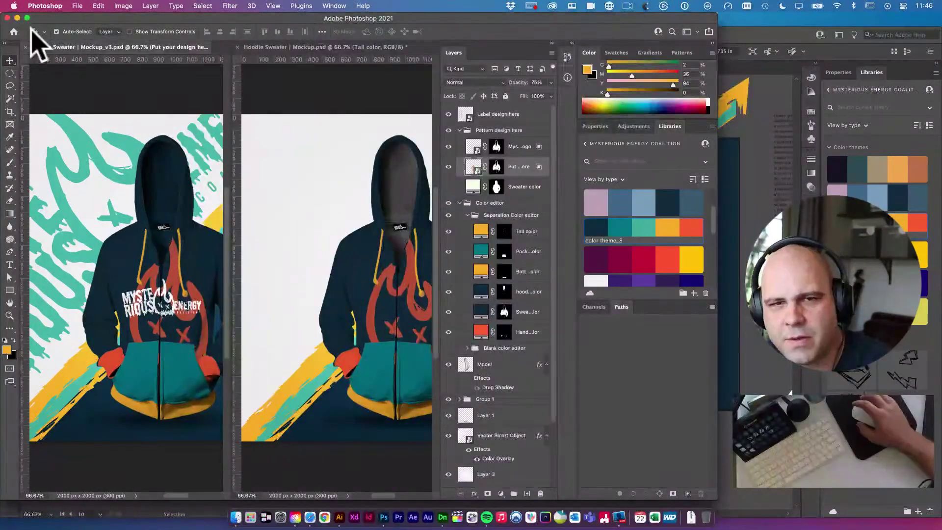
Export the Mockup_v3 document as a 2000 x 2000 px JPG at 100% quality
{"action": "left_click", "coordinate": [76, 6]}
{"action": "mouse_move", "coordinate": [118, 146]}
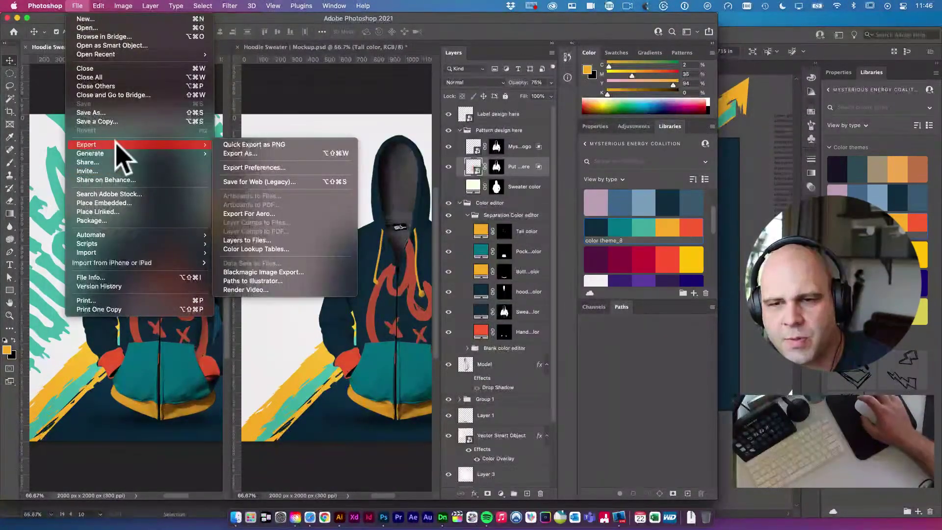
{"action": "left_click", "coordinate": [263, 155]}
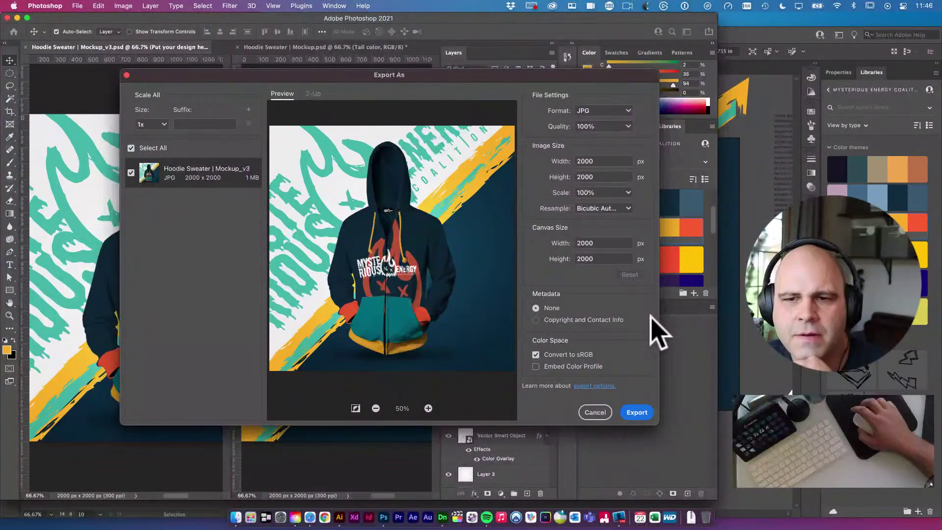
{"action": "left_click", "coordinate": [636, 413]}
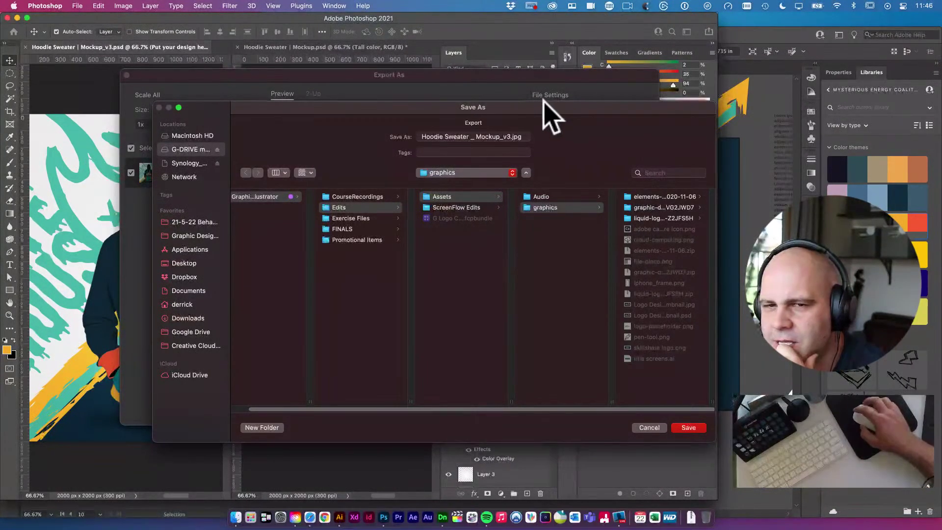
Save Hoodie Sweater _ Mockup_v3.jpg in a new folder named exports inside the excercise files folder of the Behance Live project
{"action": "left_click_drag", "start_coordinate": [541, 108], "coordinate": [529, 101]}
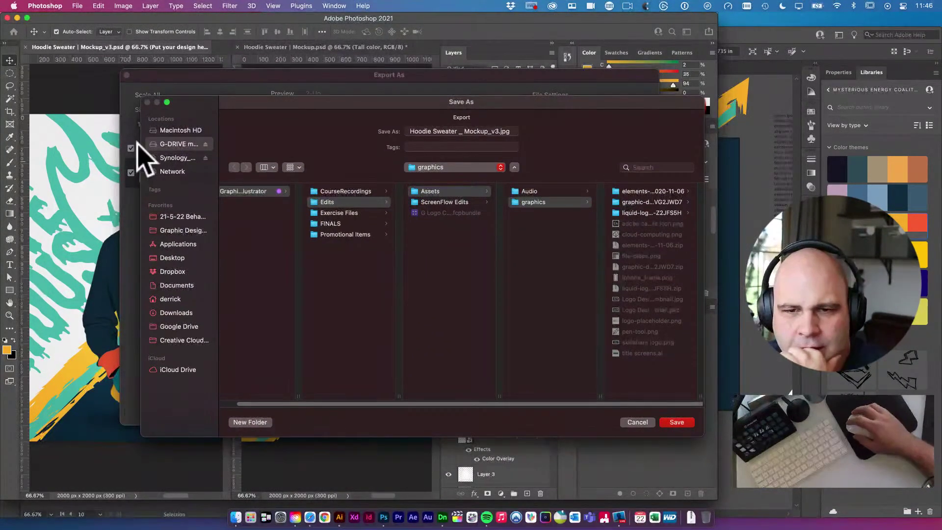
{"action": "left_click", "coordinate": [169, 214]}
{"action": "left_click", "coordinate": [245, 202]}
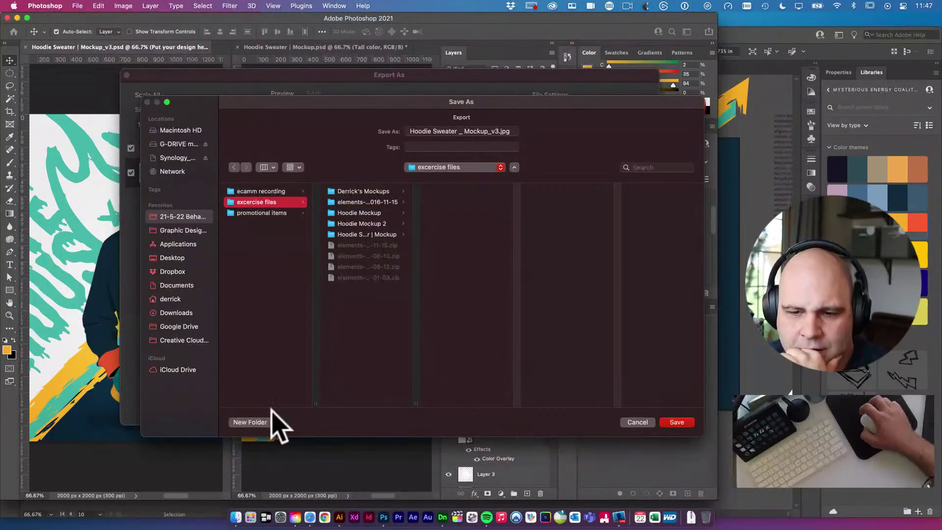
{"action": "left_click", "coordinate": [241, 422]}
{"action": "type", "text": "ex"}
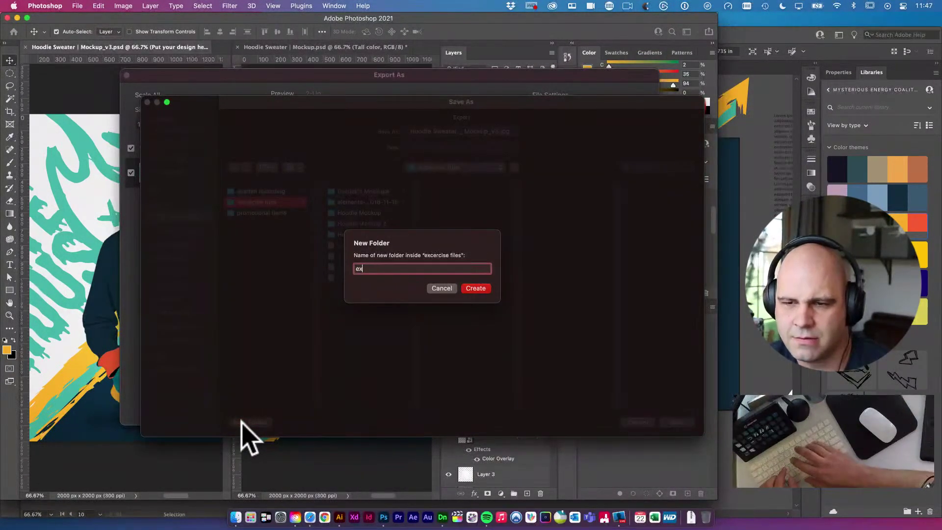
{"action": "type", "text": "ports"}
{"action": "key", "text": "Return"}
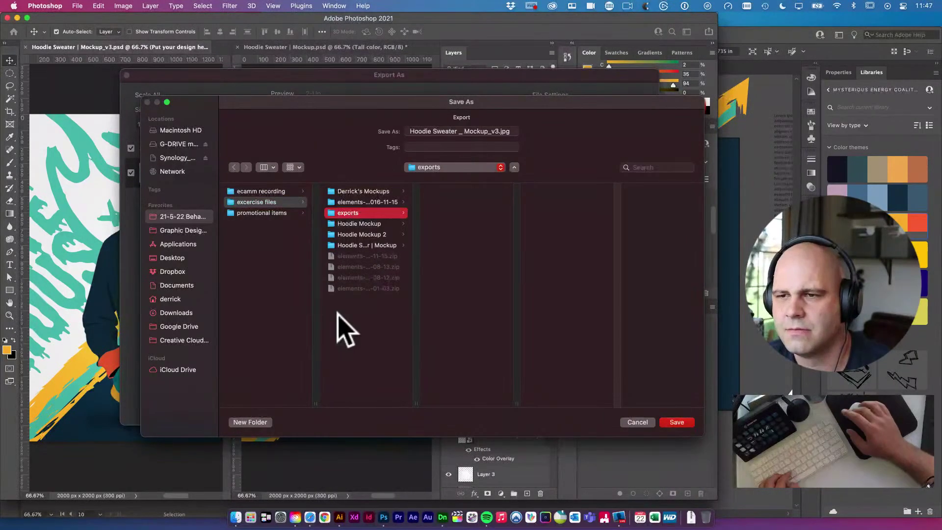
{"action": "key", "text": "Return"}
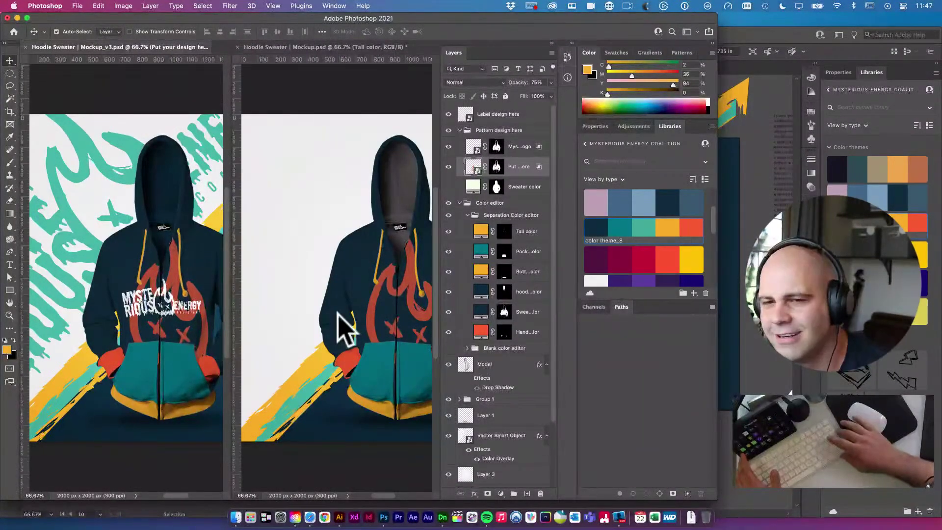
Export the original Mockup.psd as a 100% quality JPG named Hoodie Sweater _ Mockup_v1.jpg in the exports folder
{"action": "left_click", "coordinate": [350, 47]}
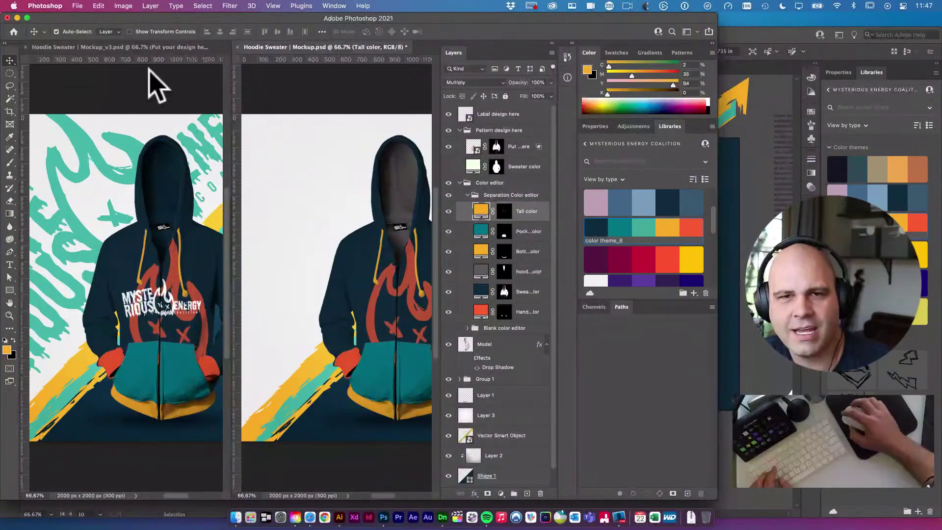
{"action": "left_click", "coordinate": [77, 6]}
{"action": "mouse_move", "coordinate": [126, 145]}
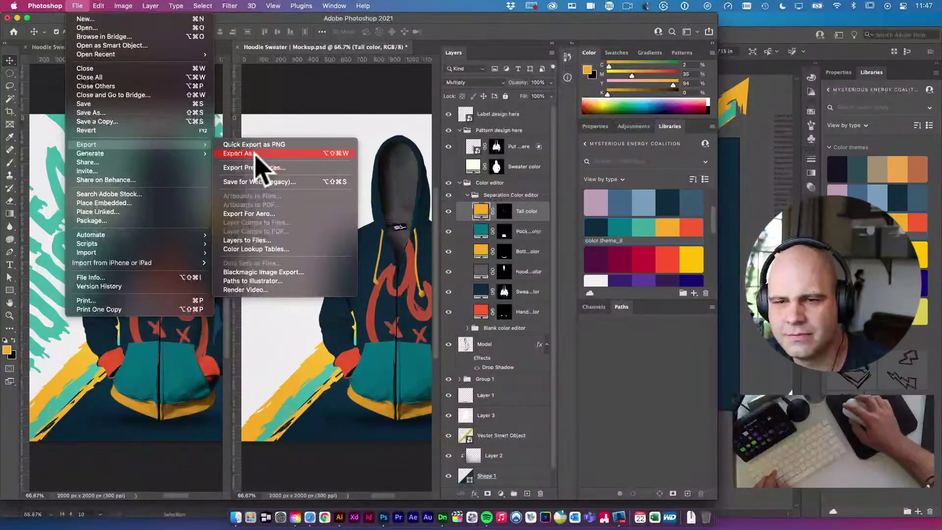
{"action": "left_click", "coordinate": [287, 155]}
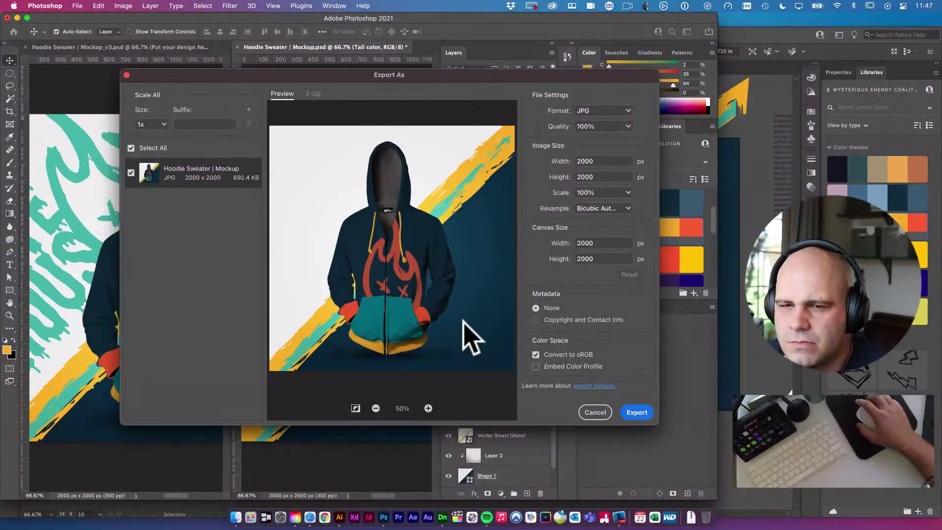
{"action": "left_click", "coordinate": [630, 413]}
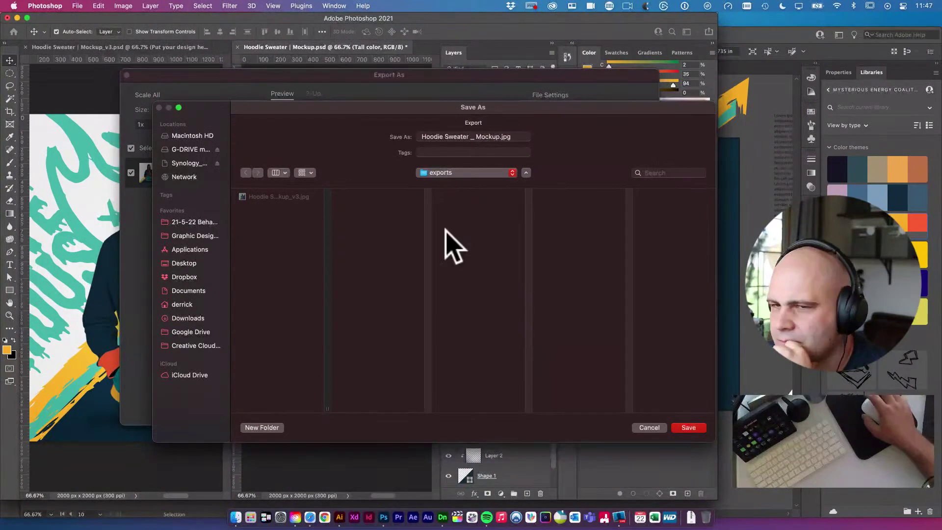
{"action": "left_click", "coordinate": [495, 137]}
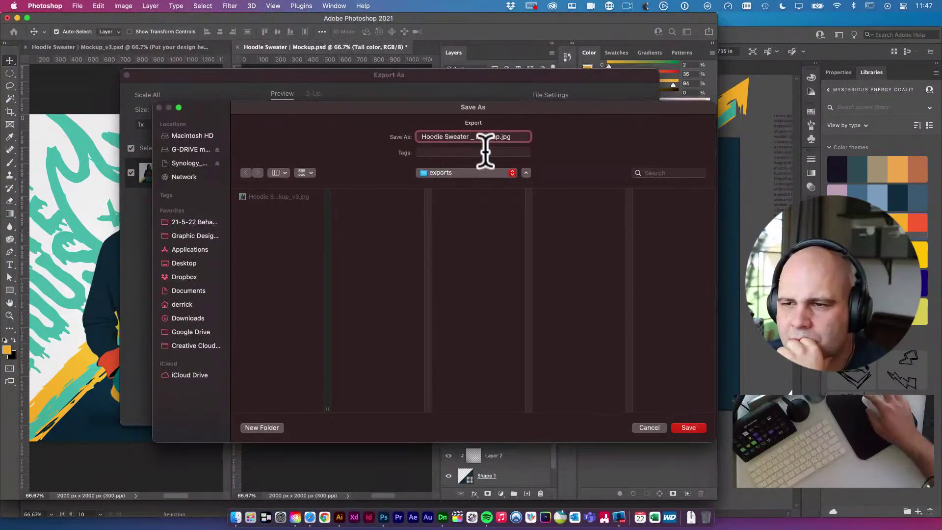
{"action": "type", "text": "_v2"}
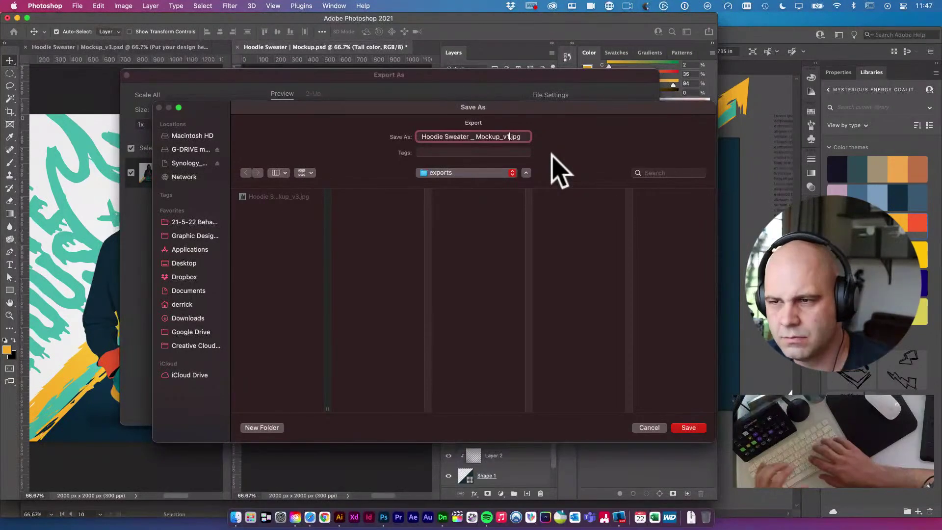
{"action": "key", "text": "Return"}
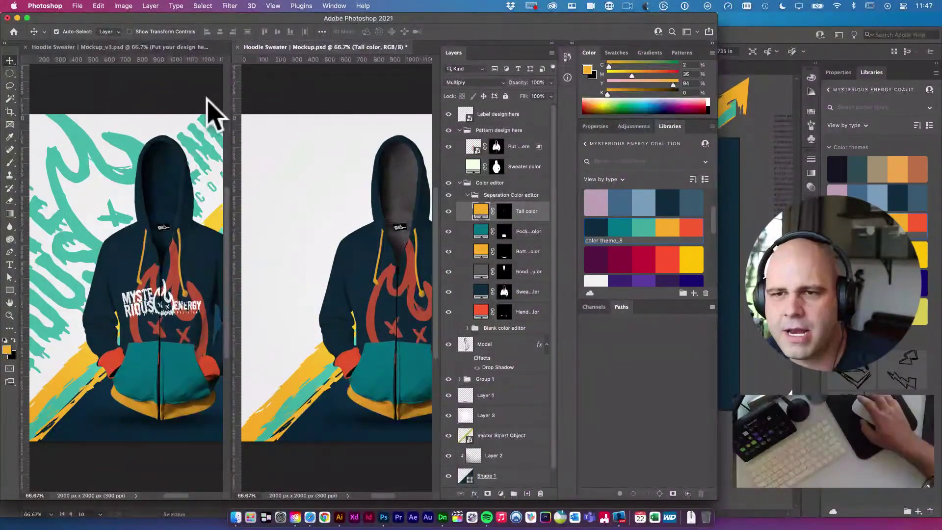
Switch to Finder and open Hoodie Sweater | Mockup_v2.psd in Photoshop
{"action": "left_click", "coordinate": [239, 509]}
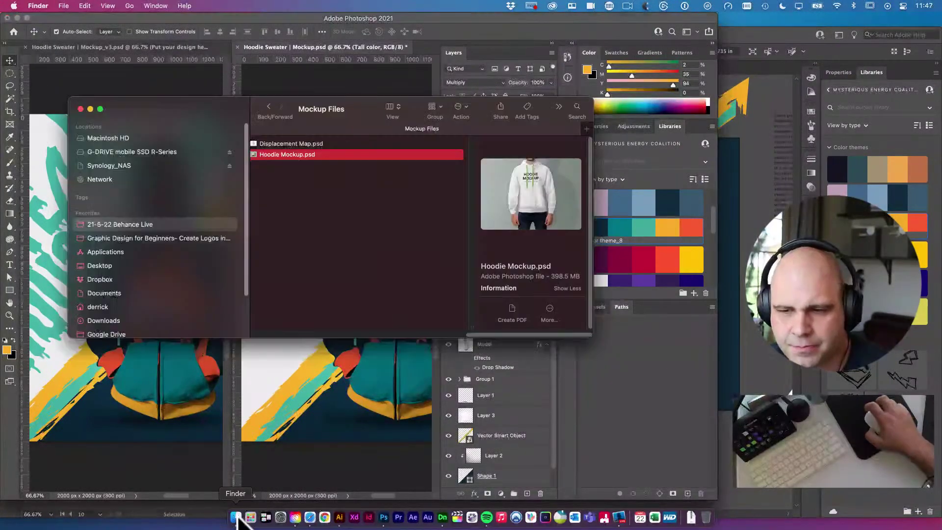
{"action": "scroll", "coordinate": [373, 245], "scroll_direction": "left", "scroll_amount": 5}
{"action": "left_click", "coordinate": [414, 144]}
{"action": "double_click", "coordinate": [432, 144]}
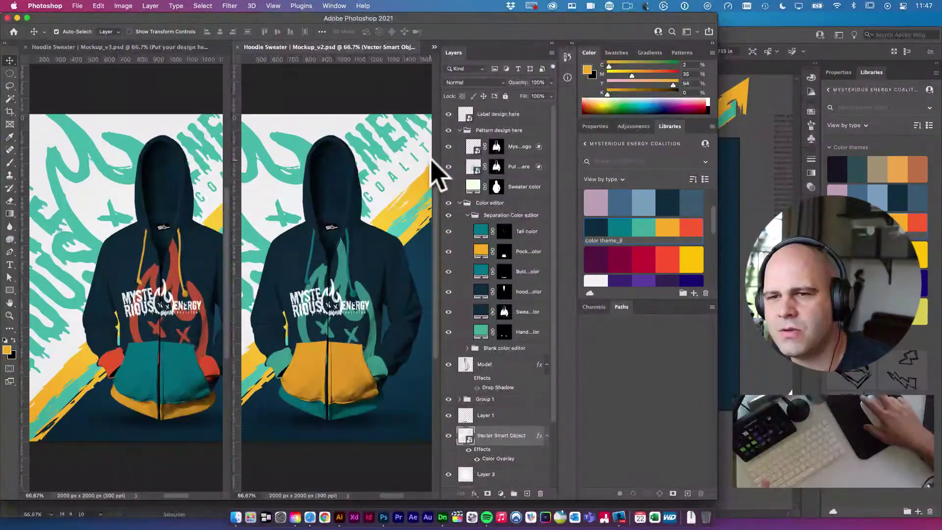
Export the Mockup_v2 document as a 100% quality JPG named Hoodie Sweater _ Mockup_v2.jpg in the exports folder
{"action": "left_click", "coordinate": [77, 6]}
{"action": "mouse_move", "coordinate": [123, 144]}
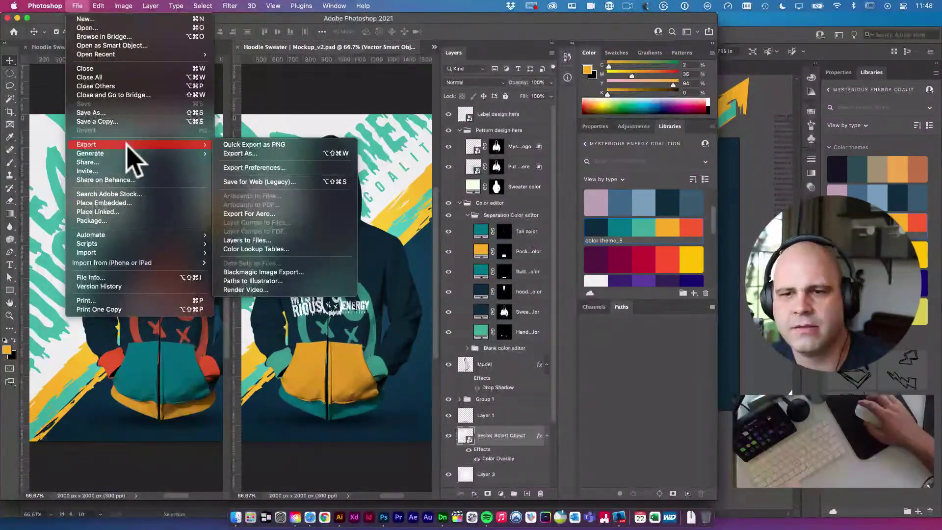
{"action": "left_click", "coordinate": [260, 153]}
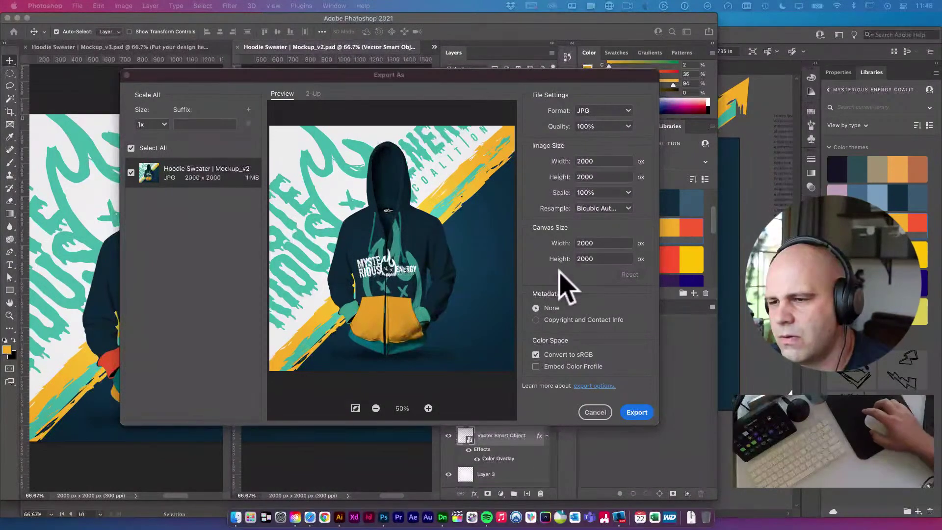
{"action": "left_click", "coordinate": [623, 289]}
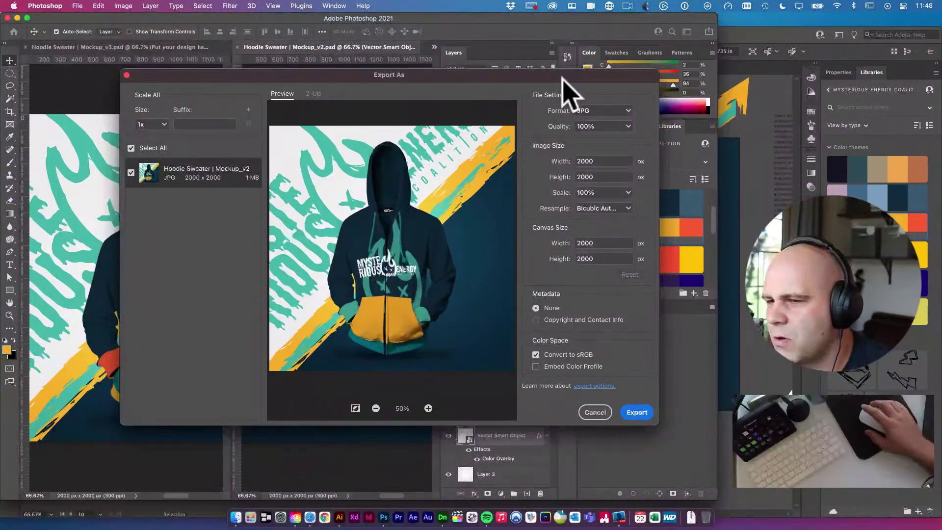
{"action": "left_click", "coordinate": [635, 412]}
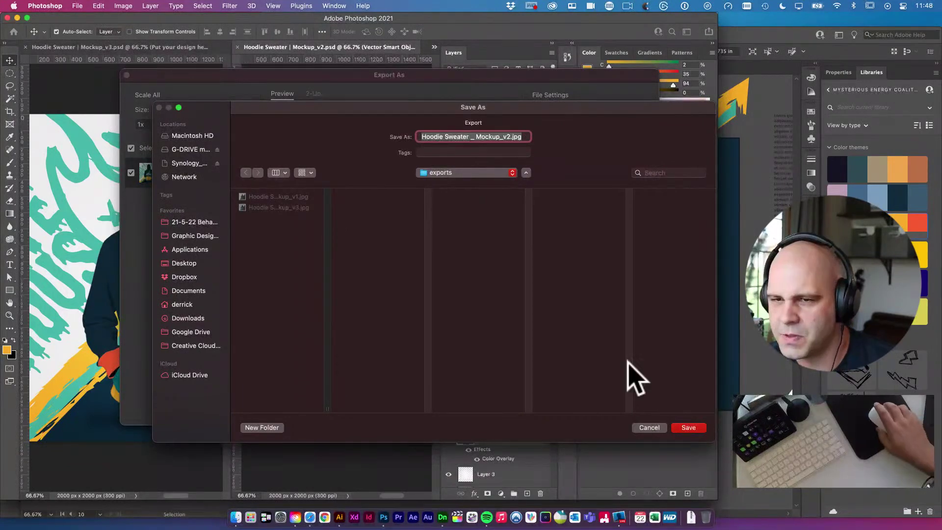
{"action": "key", "text": "Escape"}
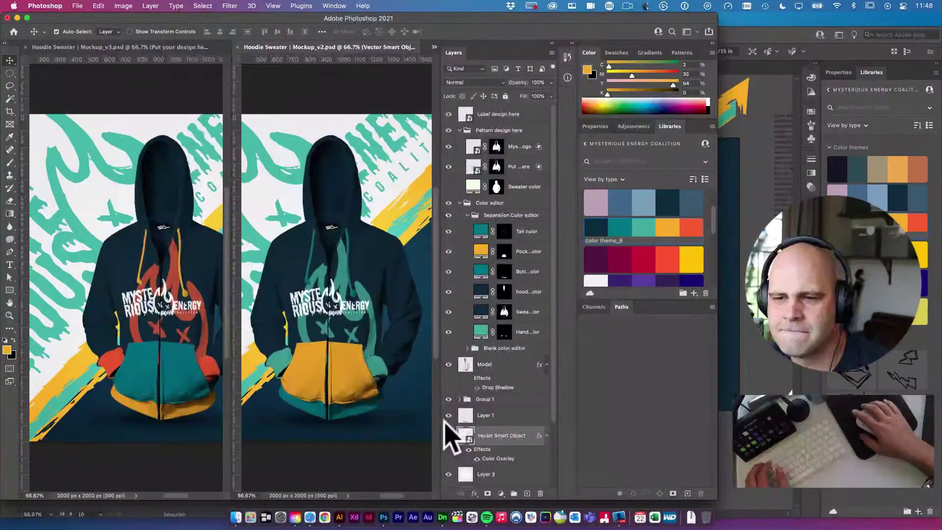
Switch to Finder and preview Hoodie Sweater _ Mockup_v1.jpg from the exports folder inside excercise files of 21-5-22 Behance Live
{"action": "left_click", "coordinate": [236, 517]}
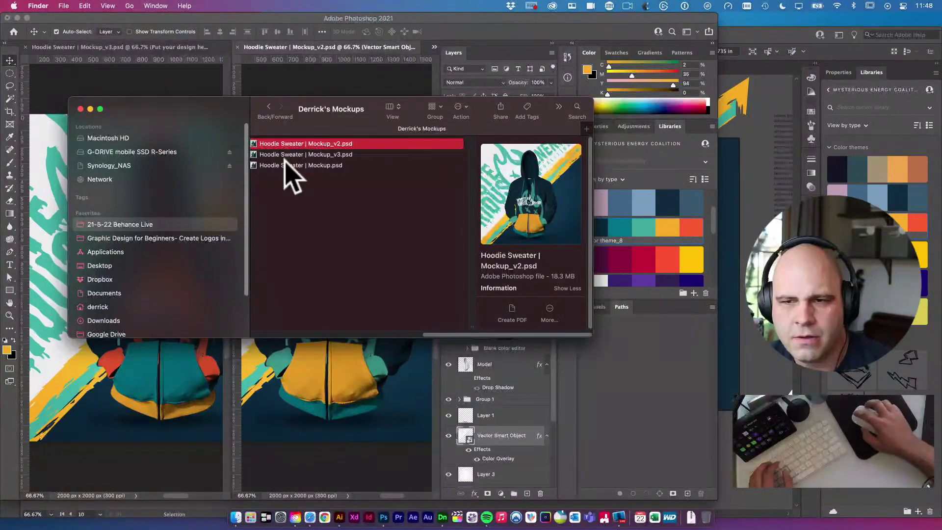
{"action": "left_click", "coordinate": [162, 224]}
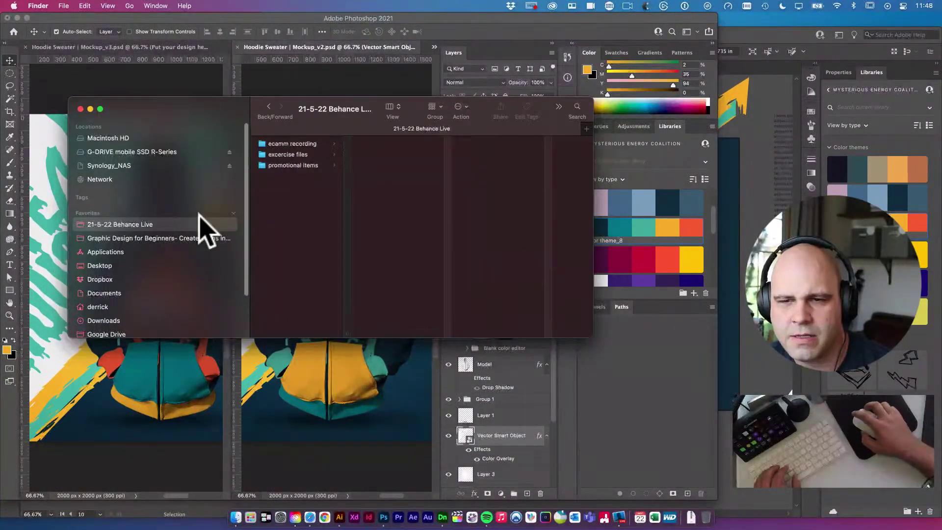
{"action": "left_click", "coordinate": [304, 154]}
{"action": "left_click", "coordinate": [395, 165]}
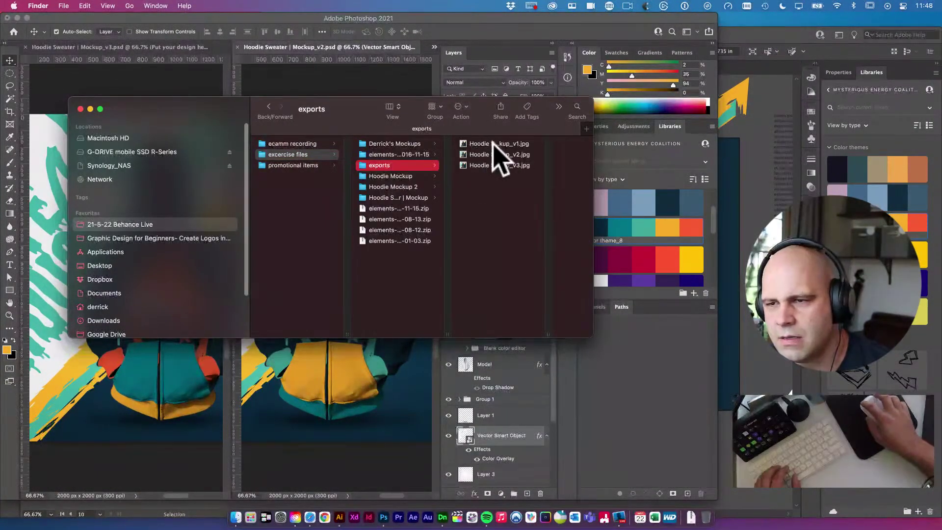
{"action": "left_click", "coordinate": [493, 144]}
{"action": "key", "text": "space"}
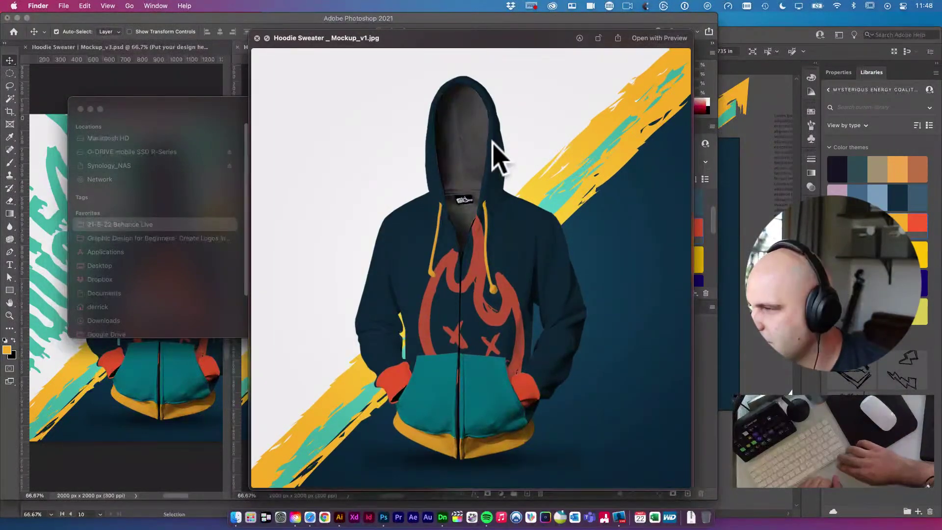
{"action": "left_click_drag", "start_coordinate": [463, 39], "coordinate": [252, 30]}
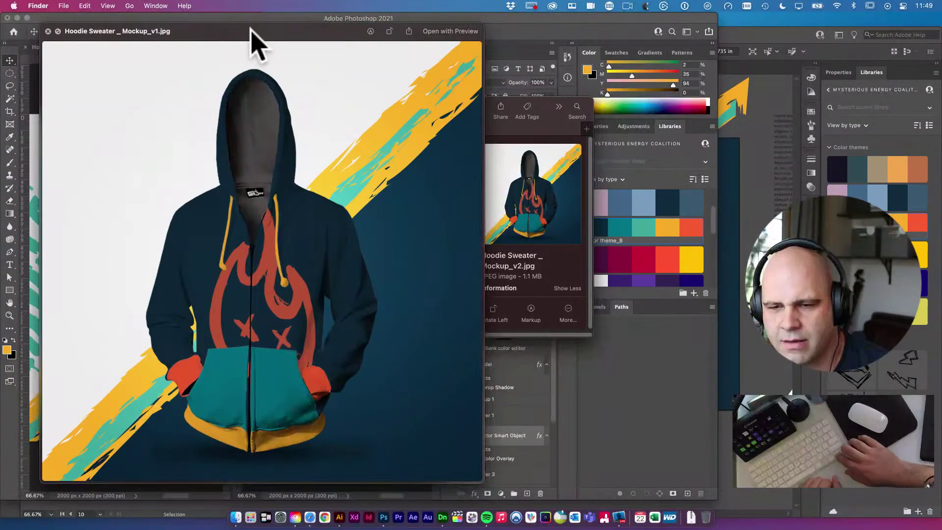
Compare the exported v1, v2 and v3 hoodie mockups by flipping between their previews
{"action": "key", "text": "Down"}
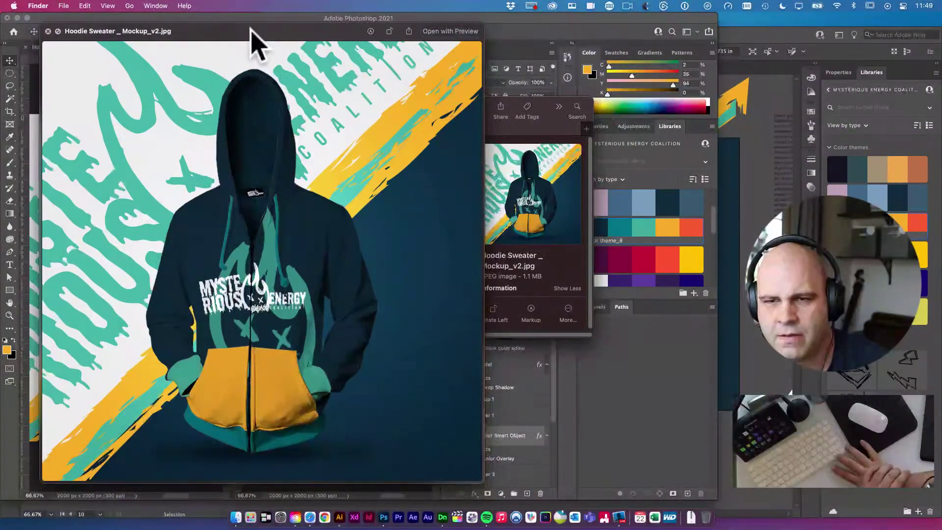
{"action": "key", "text": "Down"}
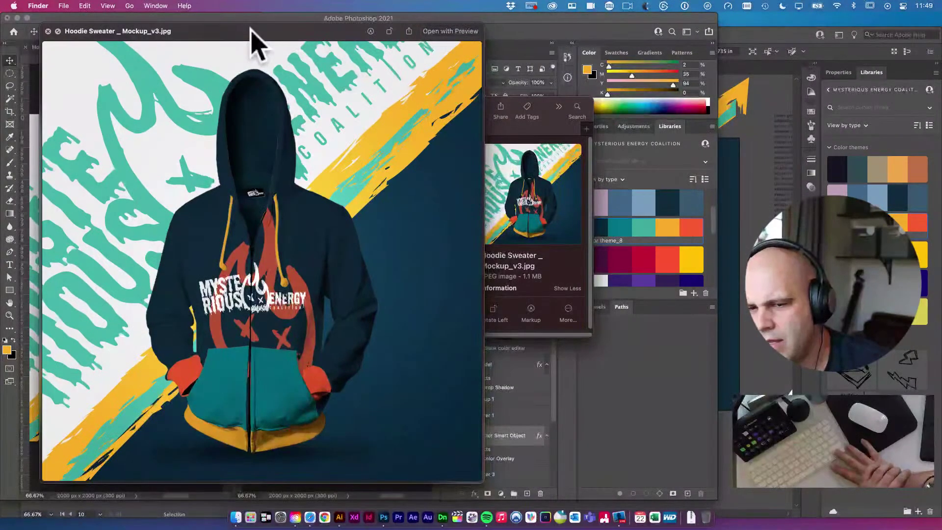
{"action": "key", "text": "Up"}
{"action": "key", "text": "Down"}
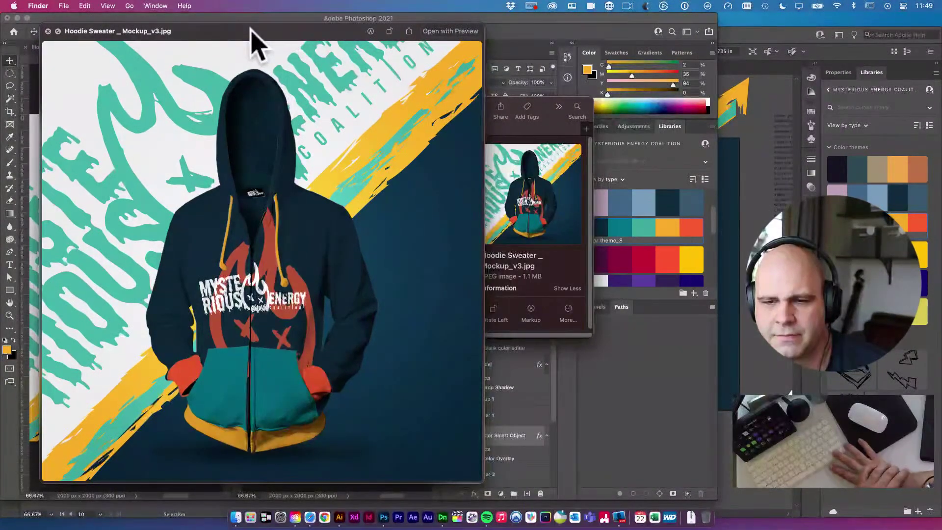
{"action": "key", "text": "Up"}
{"action": "key", "text": "Down"}
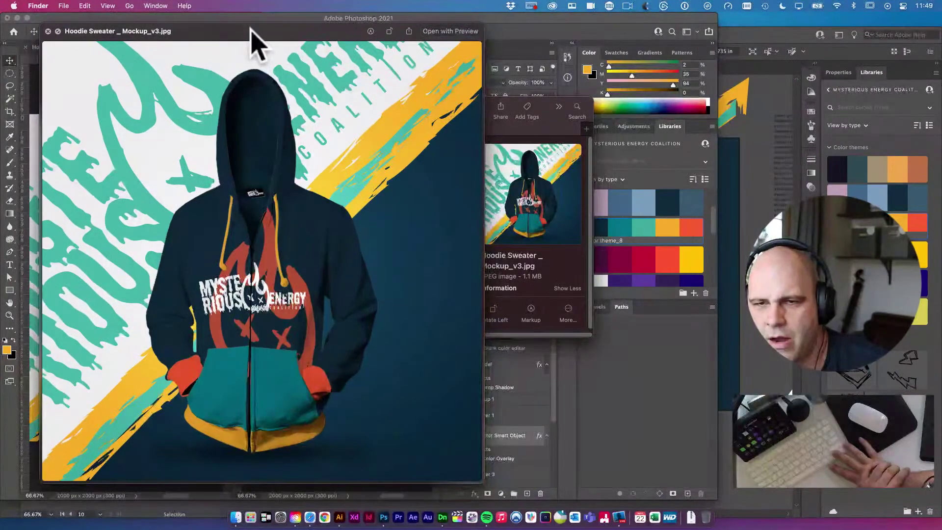
{"action": "key", "text": "Up"}
{"action": "key", "text": "Up"}
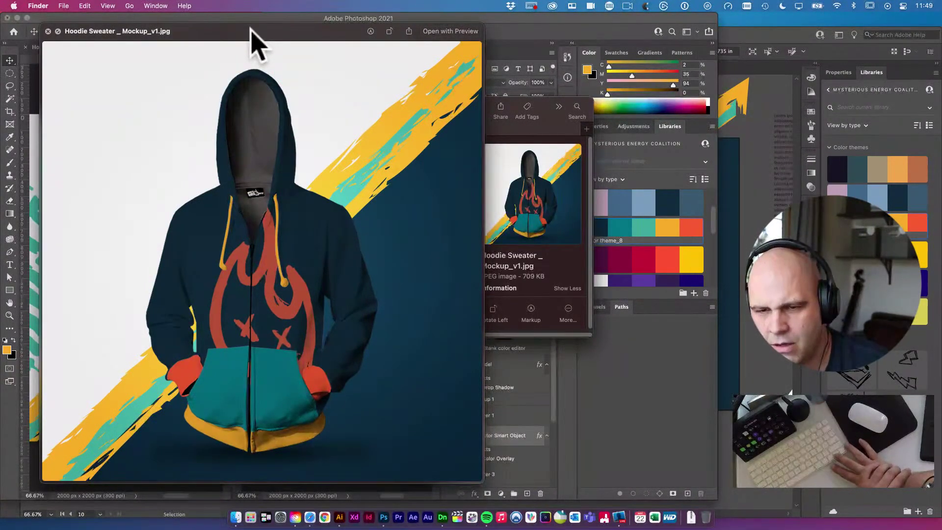
{"action": "key", "text": "Down"}
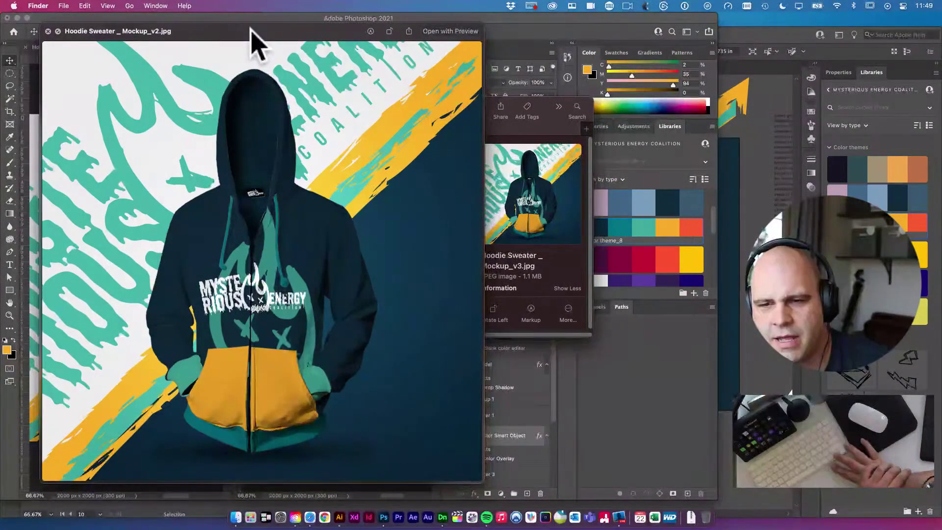
{"action": "key", "text": "Down"}
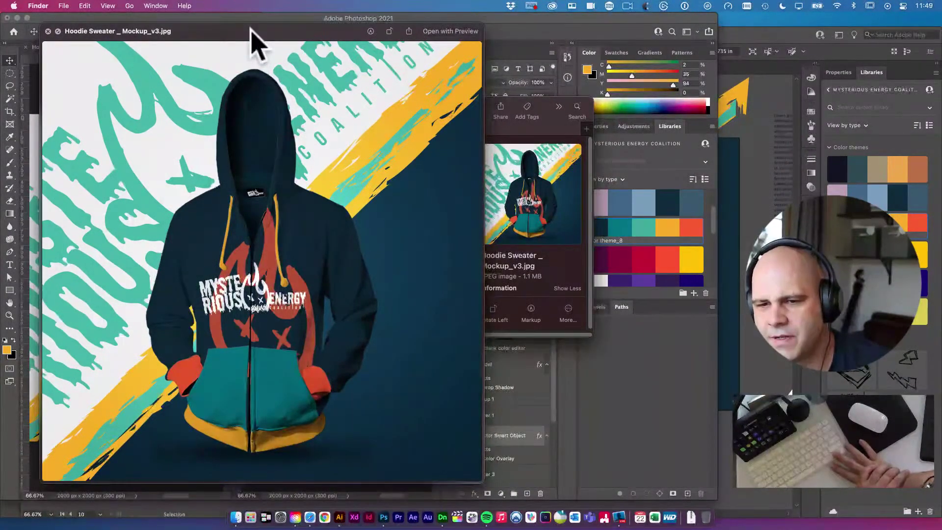
{"action": "key", "text": "Up"}
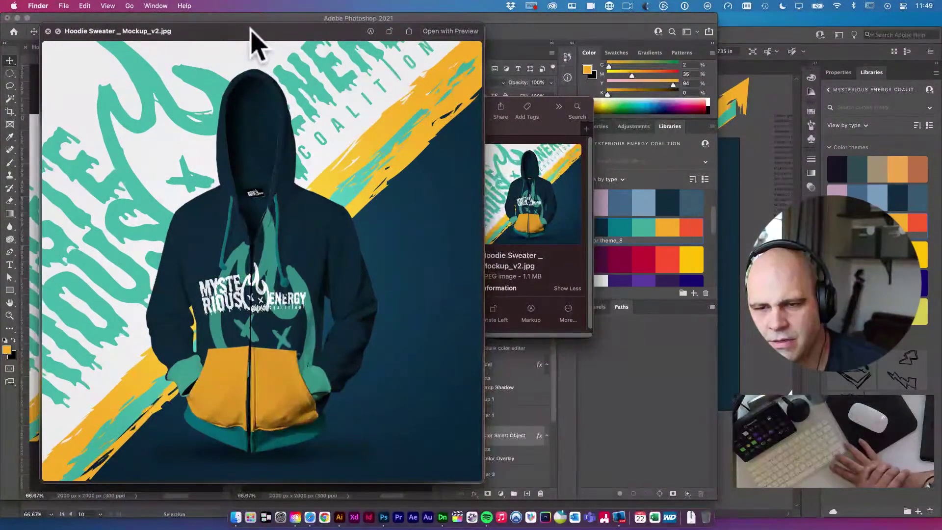
{"action": "key", "text": "Down"}
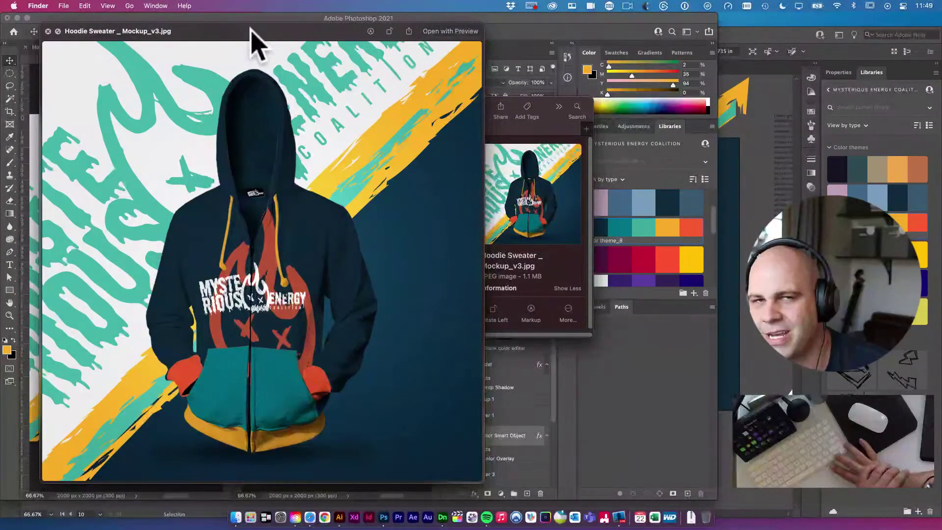
{"action": "key", "text": "Up"}
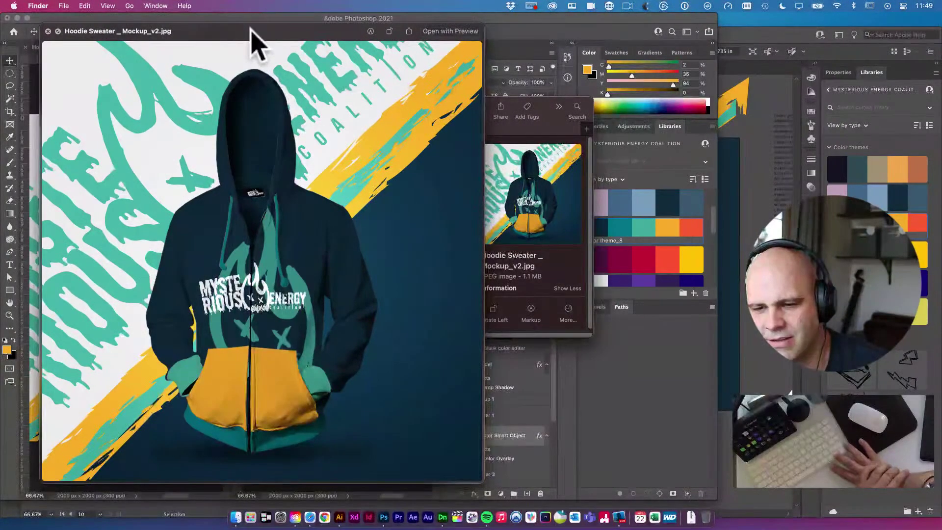
{"action": "key", "text": "Down"}
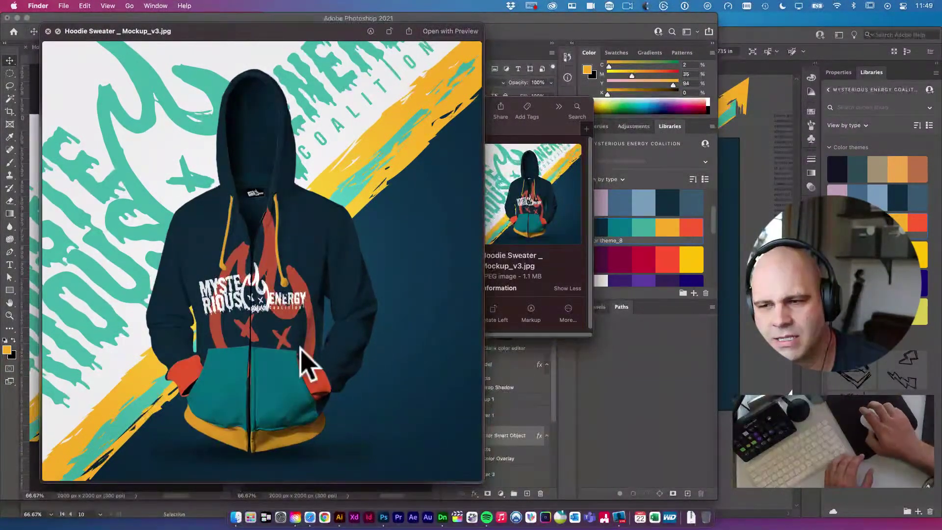
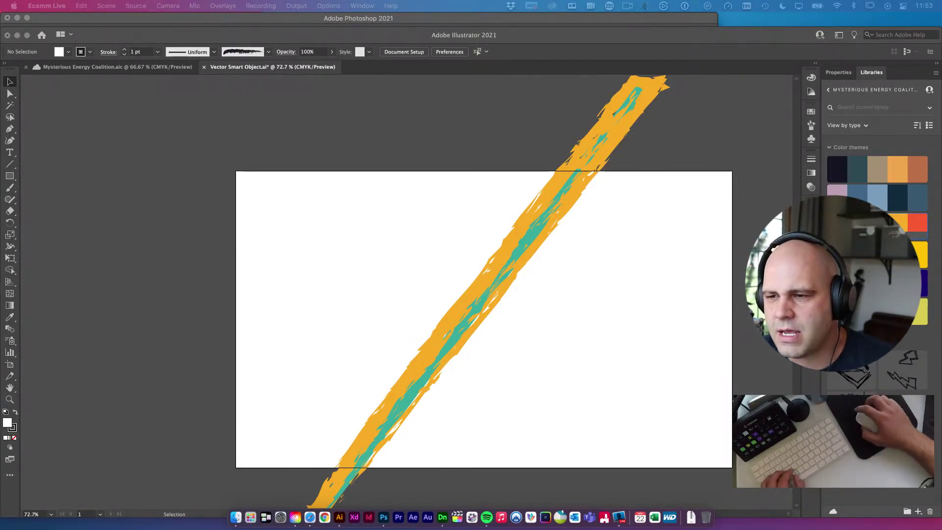
Change the fill of the diagonal brush stripe in Vector Smart Object.ai from teal to dark purple
{"action": "left_click", "coordinate": [532, 245]}
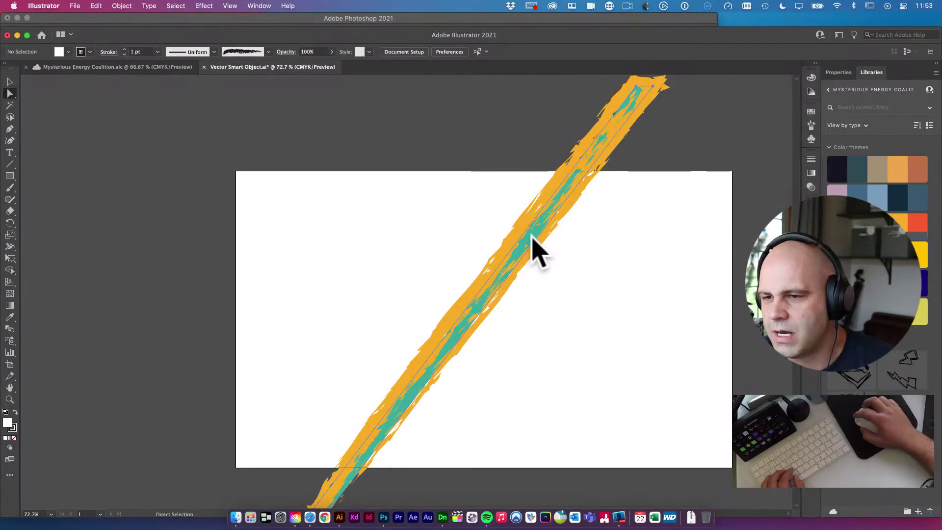
{"action": "key", "text": "a"}
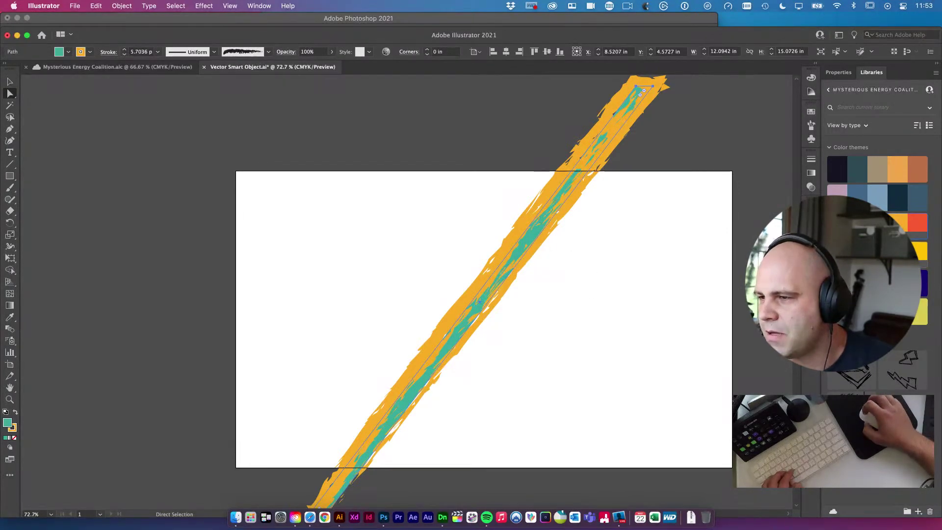
{"action": "left_click", "coordinate": [925, 280]}
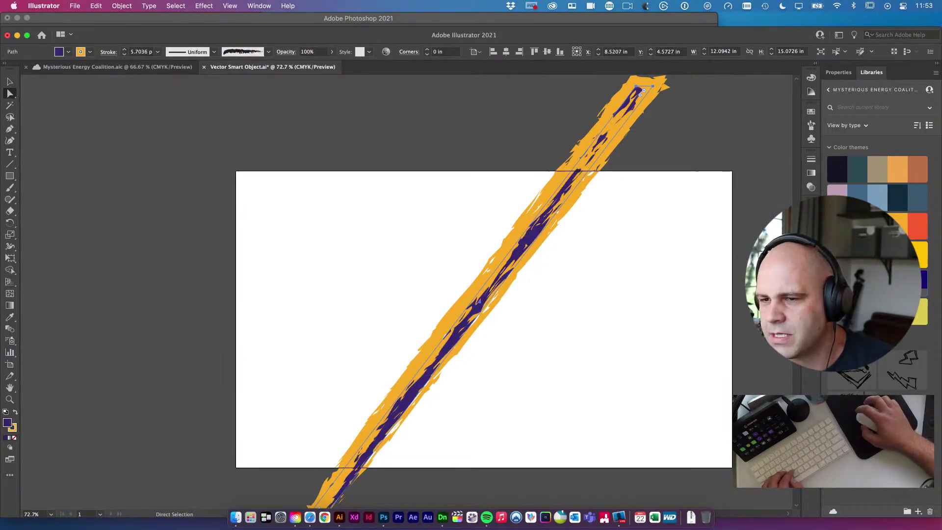
{"action": "left_click", "coordinate": [637, 296]}
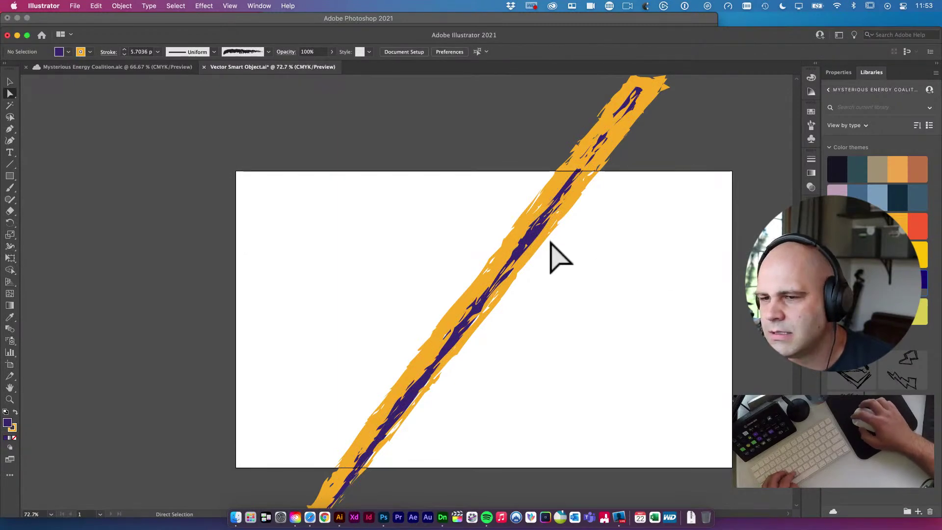
Recolor the diagonal stripe's stroke white, keeping the dark purple fill, and save Vector Smart Object.ai
{"action": "left_click", "coordinate": [533, 234]}
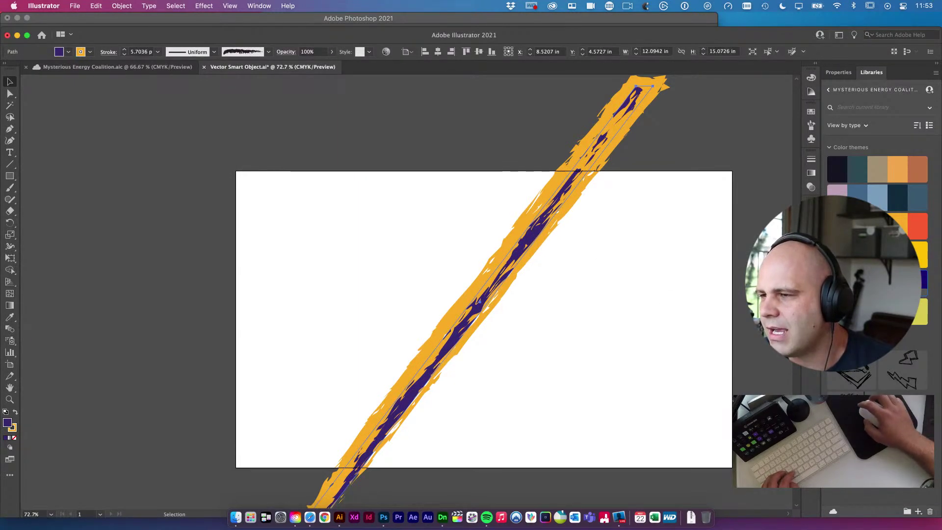
{"action": "key", "text": "a"}
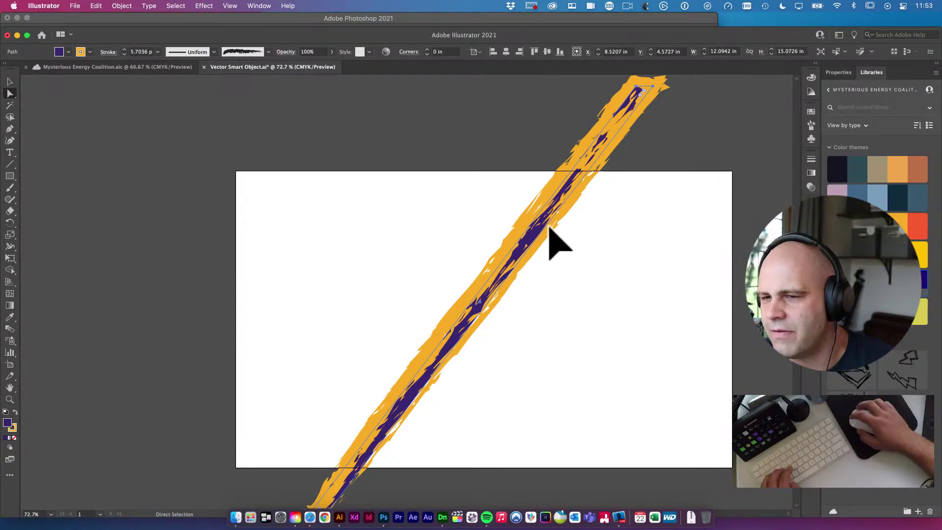
{"action": "left_click", "coordinate": [924, 281]}
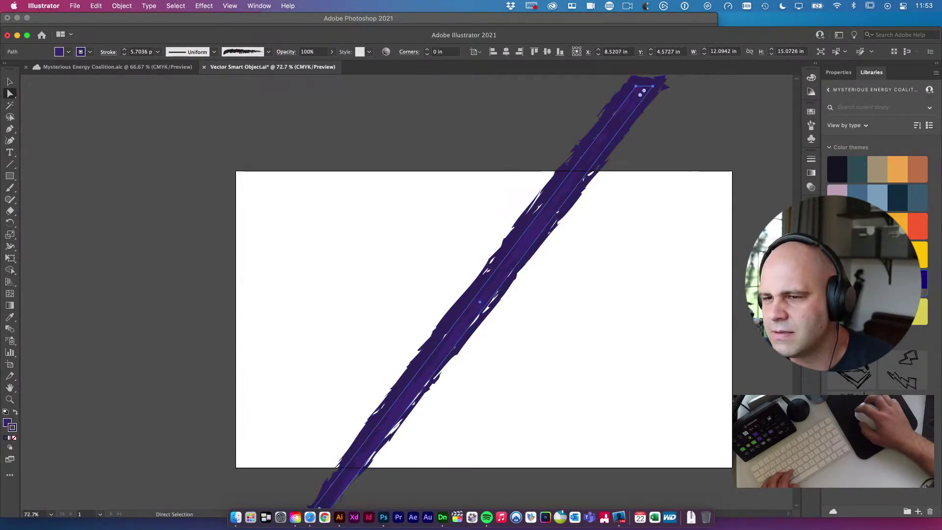
{"action": "key", "text": "shift+x"}
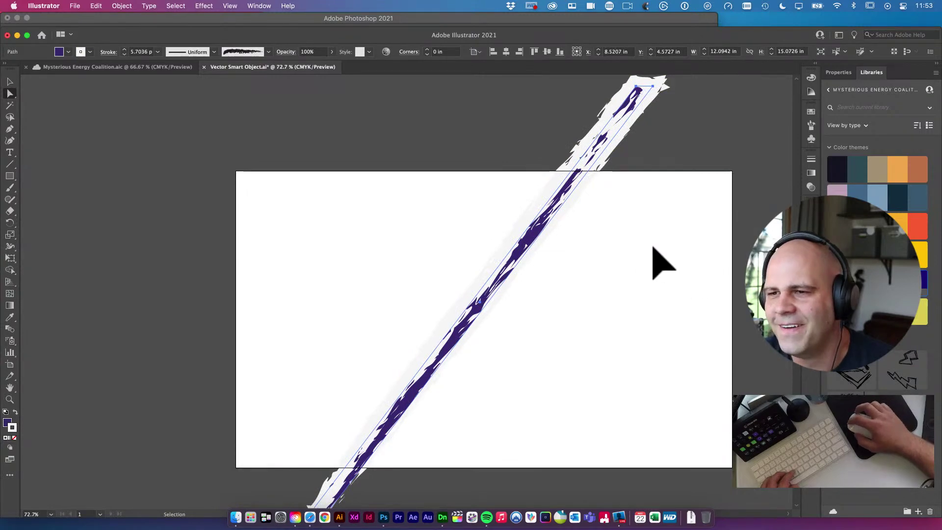
{"action": "left_click", "coordinate": [652, 263]}
{"action": "key", "text": "super+s"}
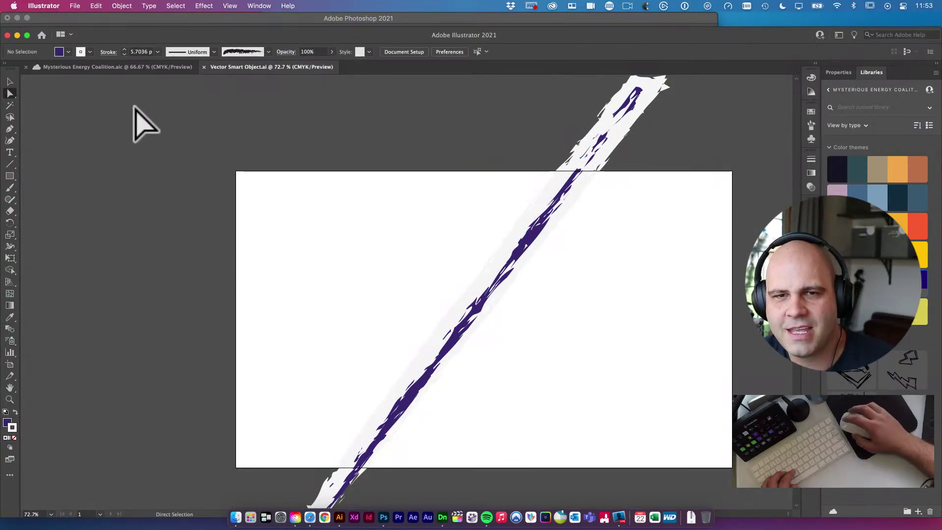
Switch to Photoshop and recolor the BG color layer of Mockup_v4 with dark purple #3d2473 from the library's purple color theme
{"action": "left_click", "coordinate": [138, 67]}
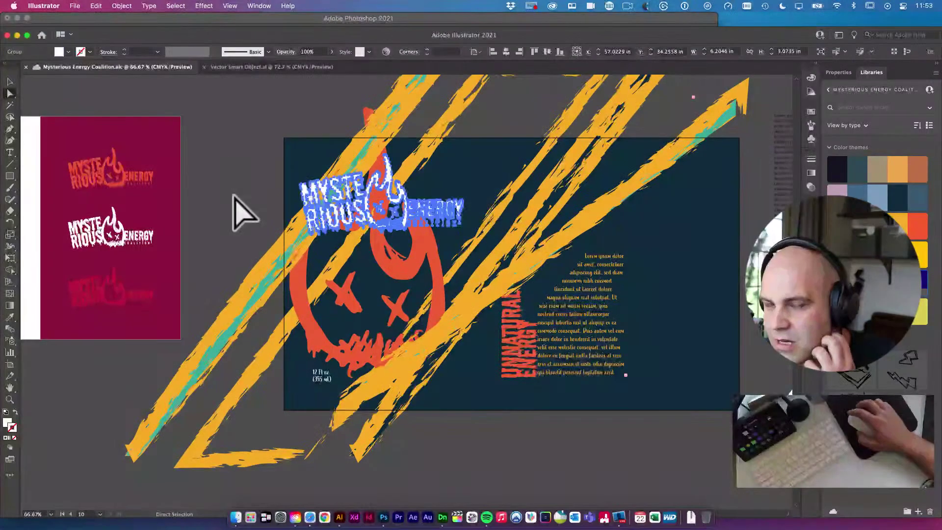
{"action": "left_click", "coordinate": [384, 518]}
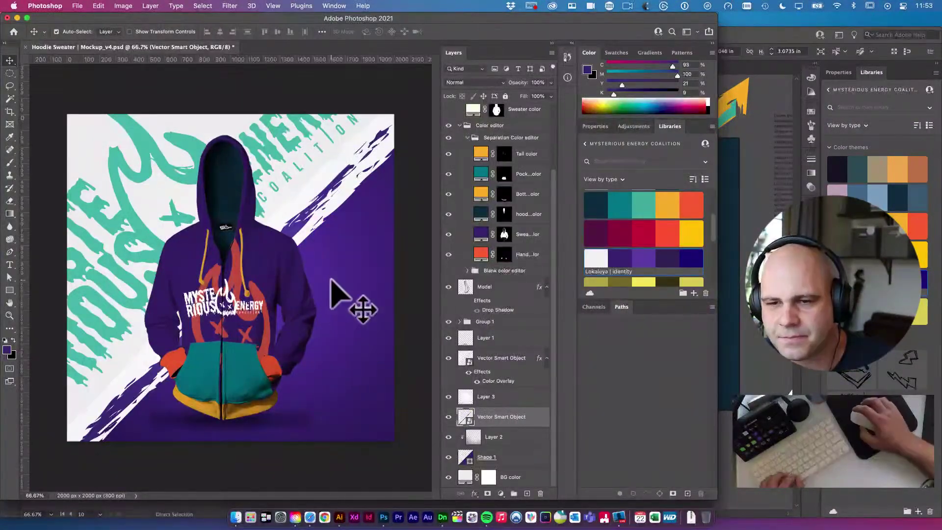
{"action": "left_click", "coordinate": [146, 356]}
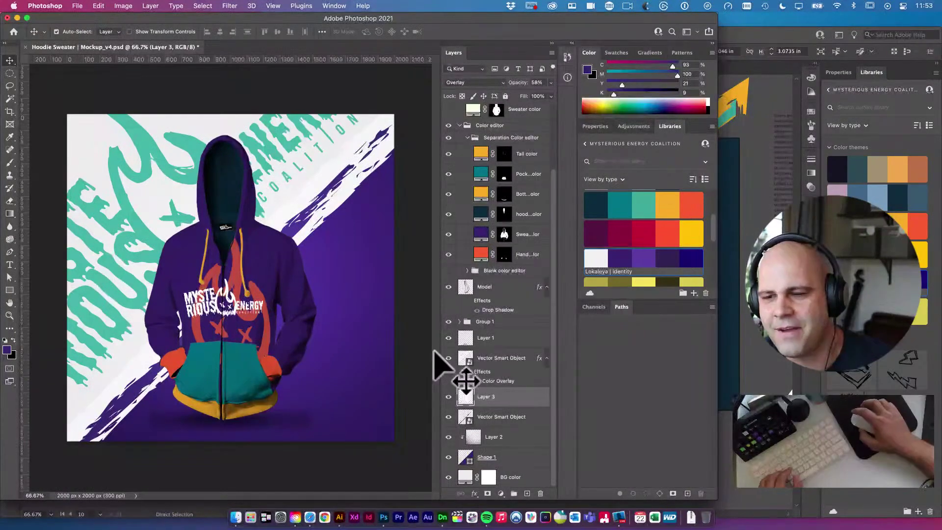
{"action": "left_click", "coordinate": [84, 131]}
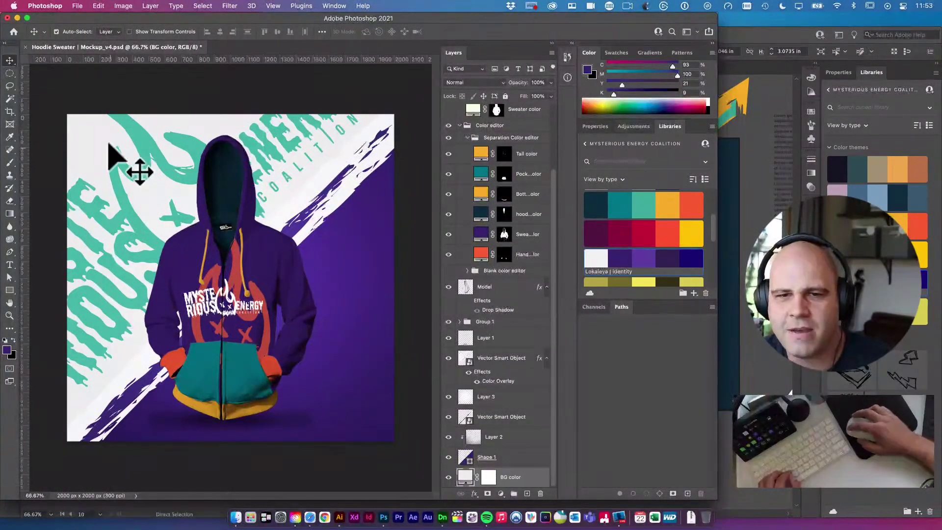
{"action": "left_click", "coordinate": [631, 260]}
{"action": "left_click", "coordinate": [652, 261]}
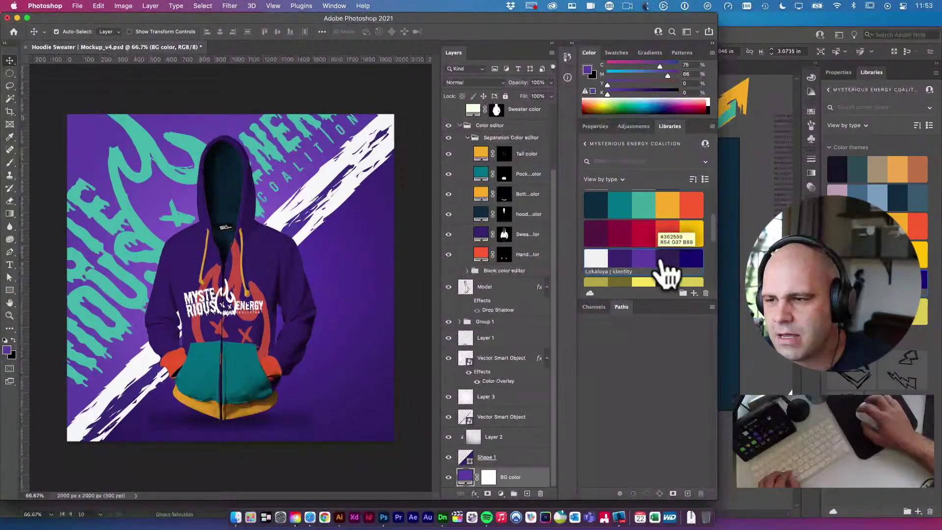
{"action": "left_click", "coordinate": [697, 260]}
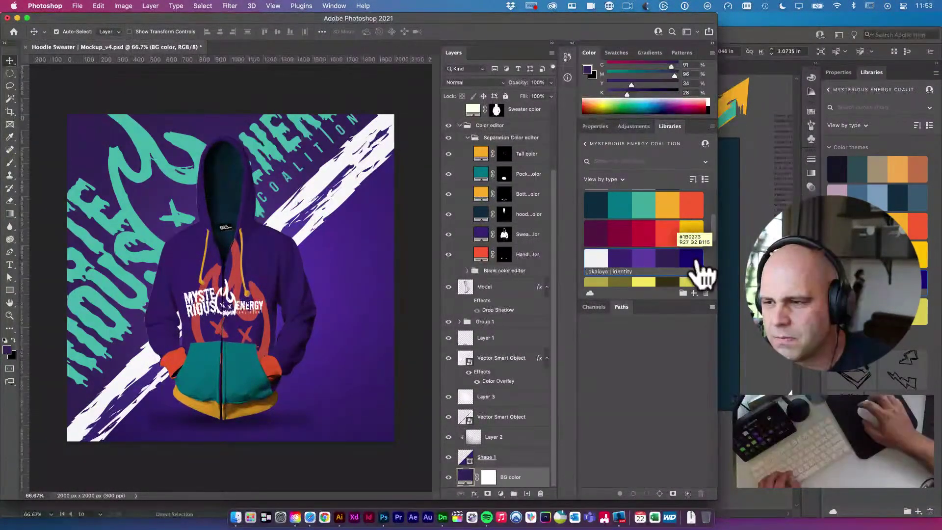
{"action": "left_click", "coordinate": [699, 264]}
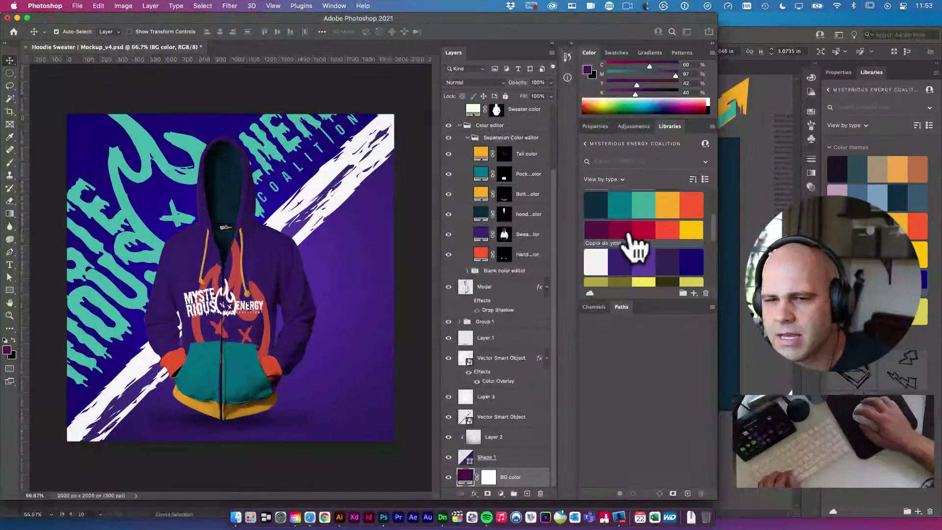
{"action": "left_click", "coordinate": [599, 260]}
{"action": "left_click", "coordinate": [621, 260]}
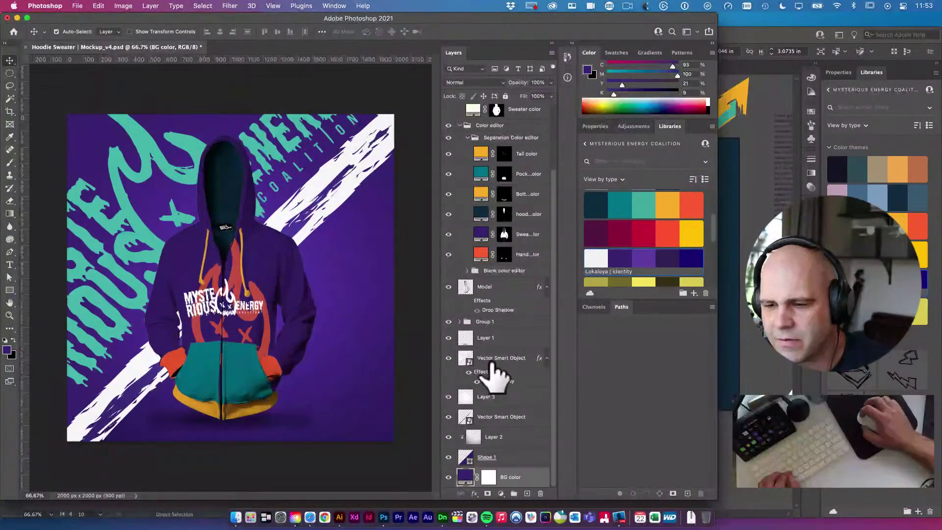
{"action": "double_click", "coordinate": [465, 477]}
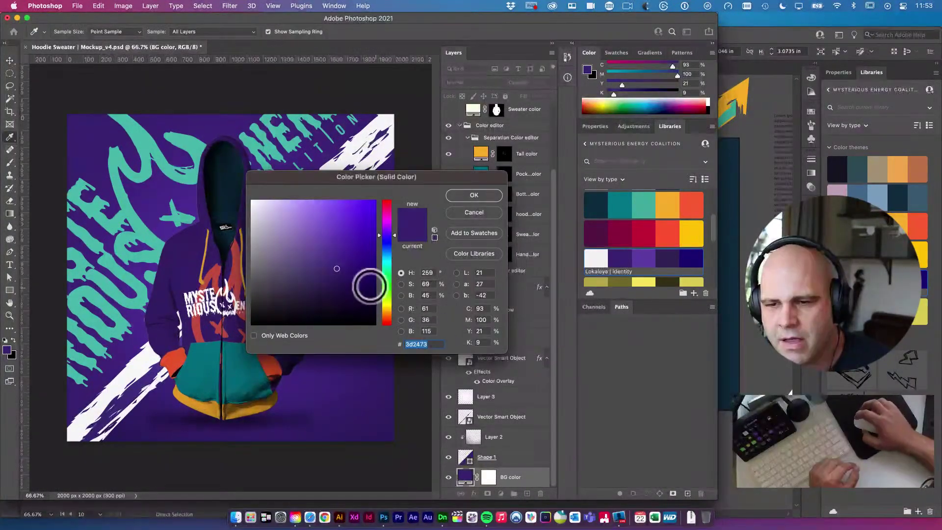
{"action": "left_click", "coordinate": [352, 294]}
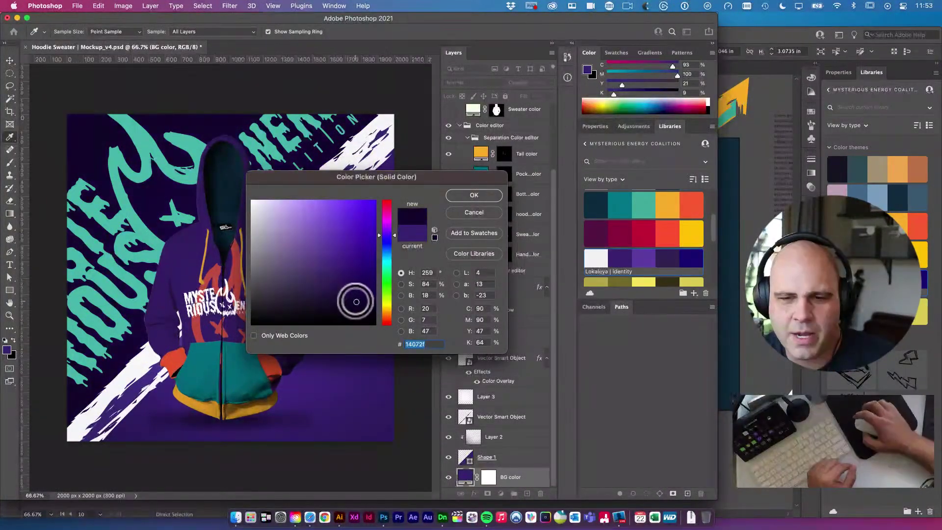
{"action": "left_click", "coordinate": [470, 212]}
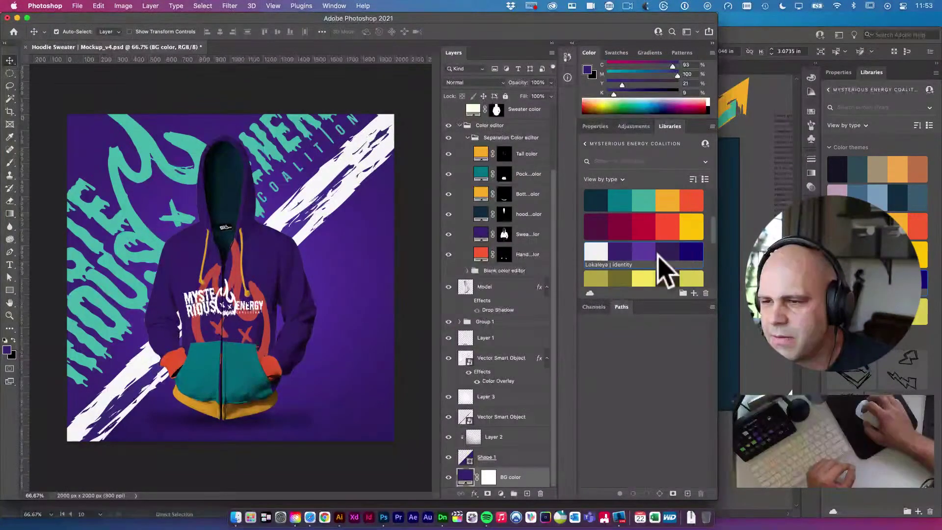
Try the deep blue swatch of the Lokaleya Identity color theme on the Shape 1 layer and undo it
{"action": "scroll", "coordinate": [652, 265], "scroll_direction": "down", "scroll_amount": 1}
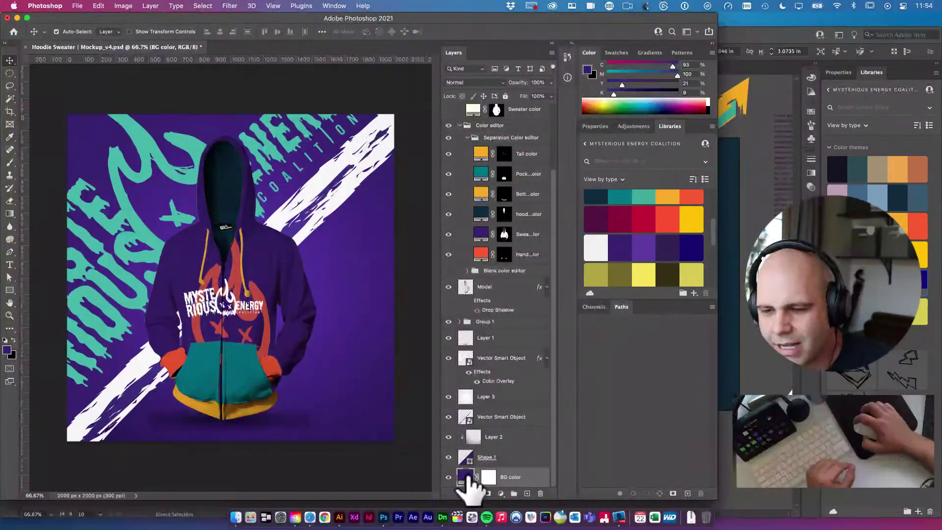
{"action": "left_click", "coordinate": [386, 422]}
{"action": "left_click", "coordinate": [508, 457]}
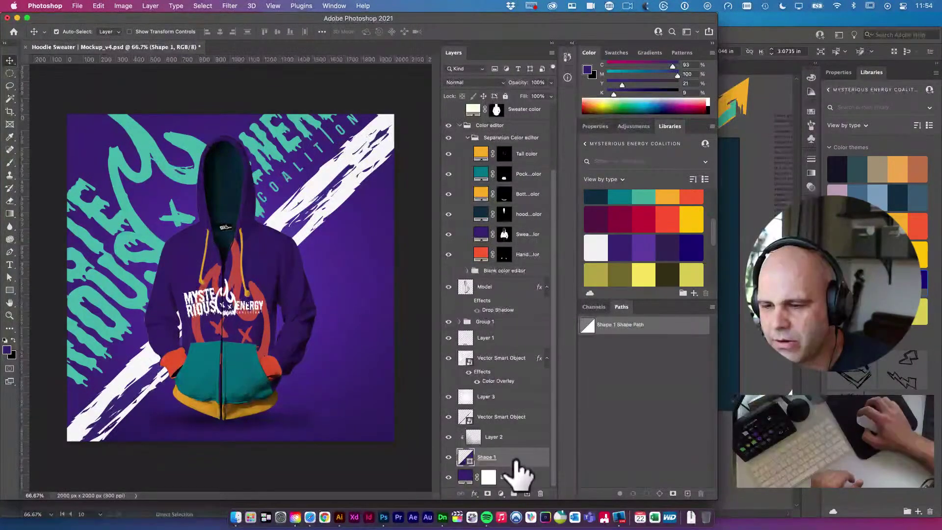
{"action": "left_click", "coordinate": [692, 248]}
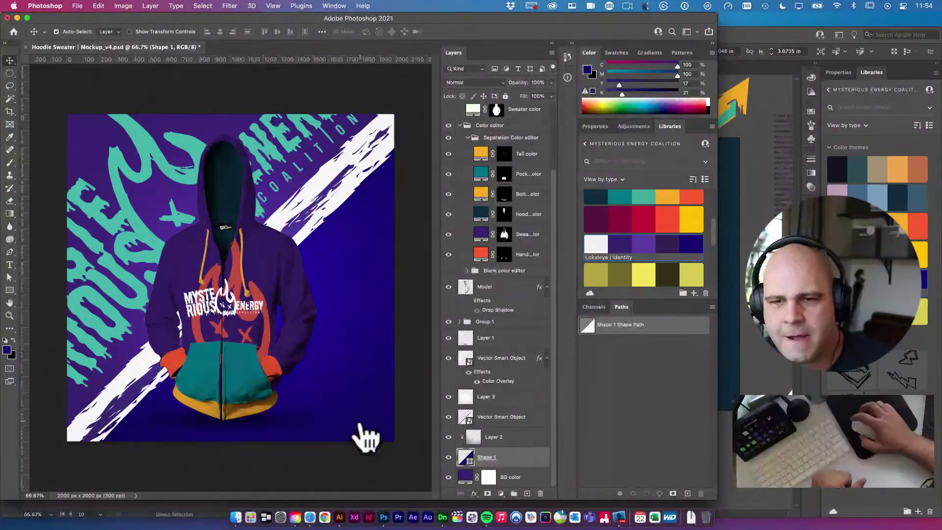
{"action": "key", "text": "ctrl+z"}
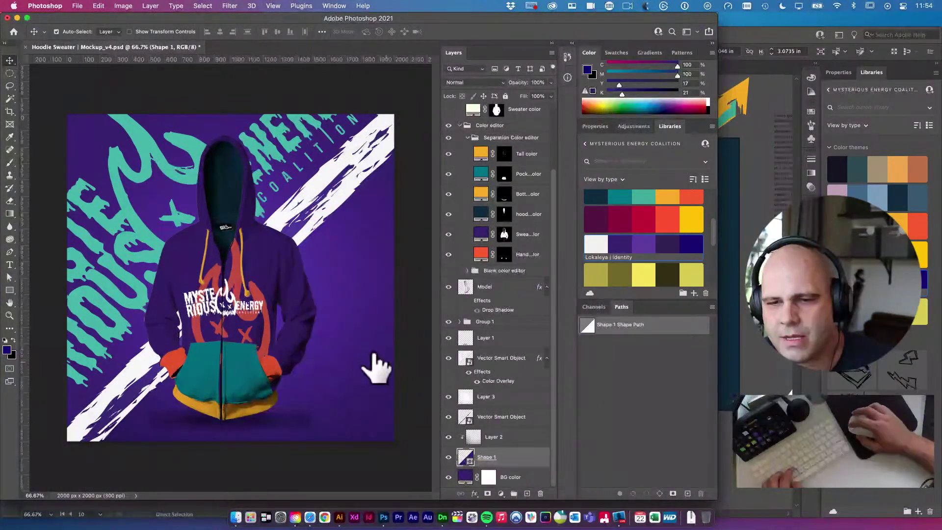
{"action": "scroll", "coordinate": [628, 243], "scroll_direction": "up", "scroll_amount": 1}
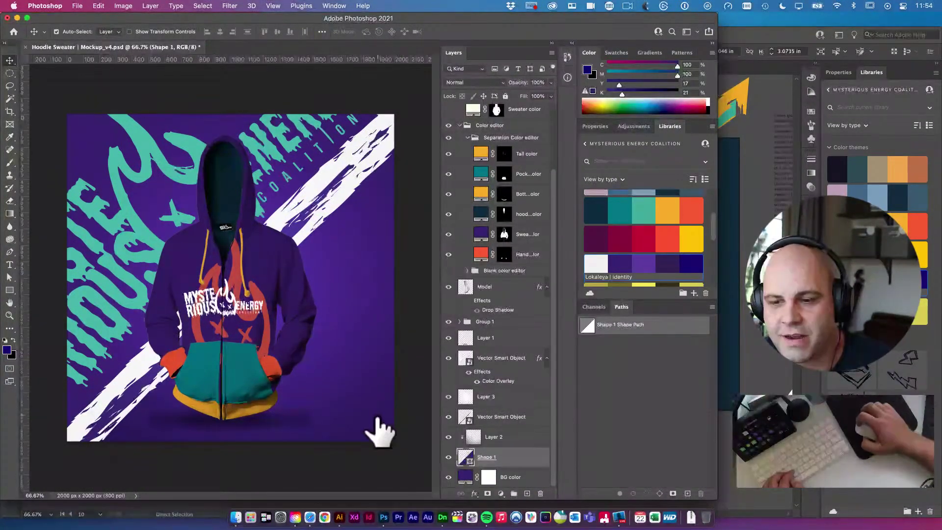
Recolor the BG color layer with the dark plum swatch of the Copia de yeet color theme
{"action": "left_click", "coordinate": [493, 436]}
{"action": "left_click", "coordinate": [538, 459]}
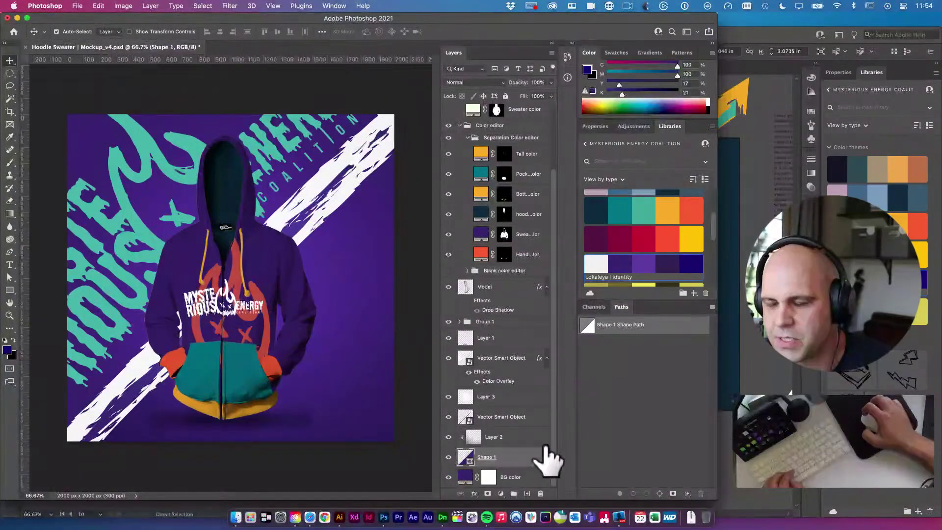
{"action": "left_click", "coordinate": [465, 475]}
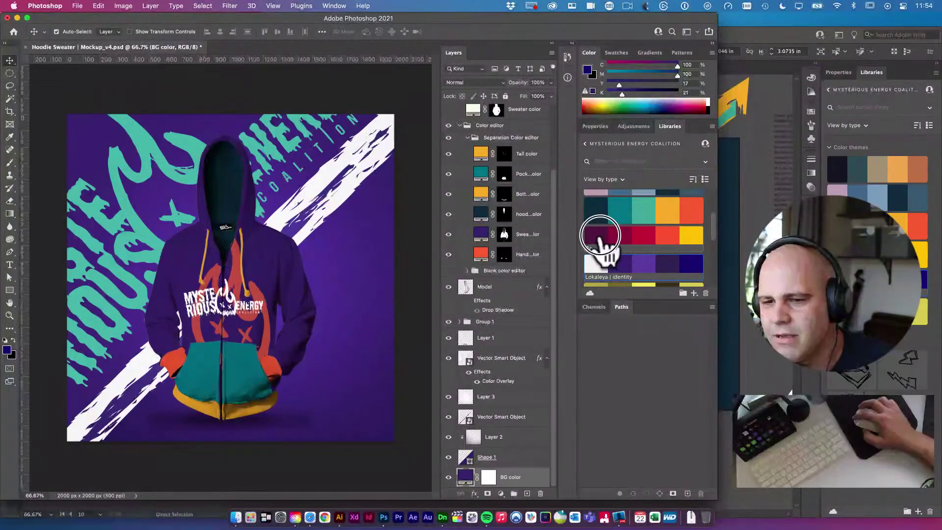
{"action": "left_click", "coordinate": [602, 249]}
Try the crimson, orange-red and yellow swatches of the Copia de yeet color theme on the Shape 1 layer
{"action": "left_click", "coordinate": [380, 338]}
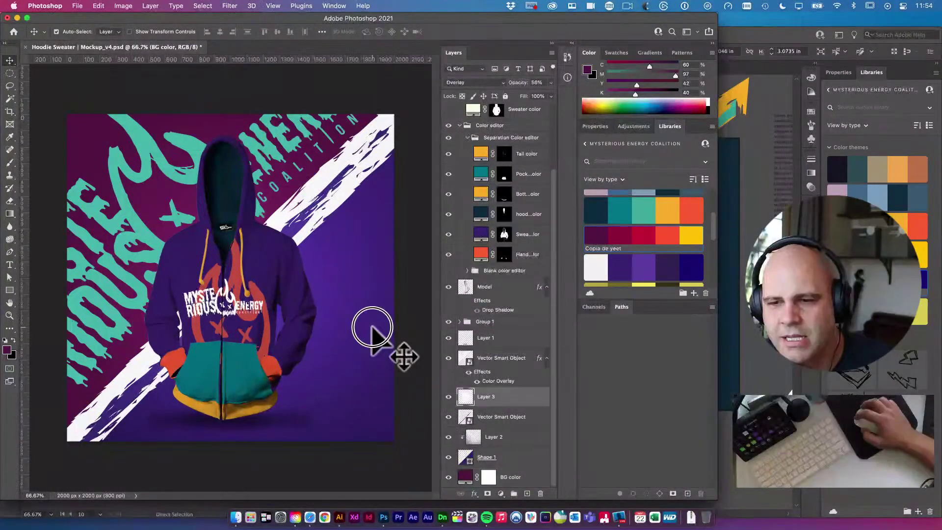
{"action": "left_click", "coordinate": [642, 237]}
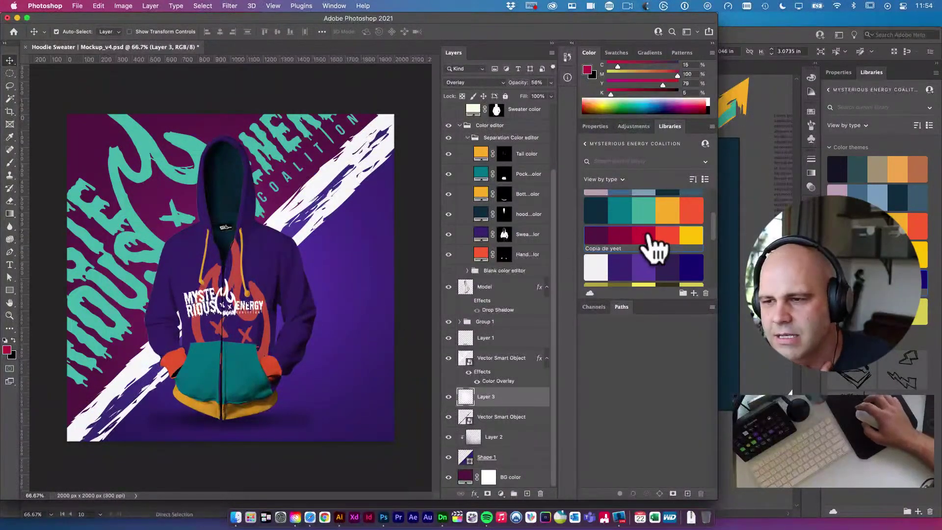
{"action": "left_click", "coordinate": [493, 437]}
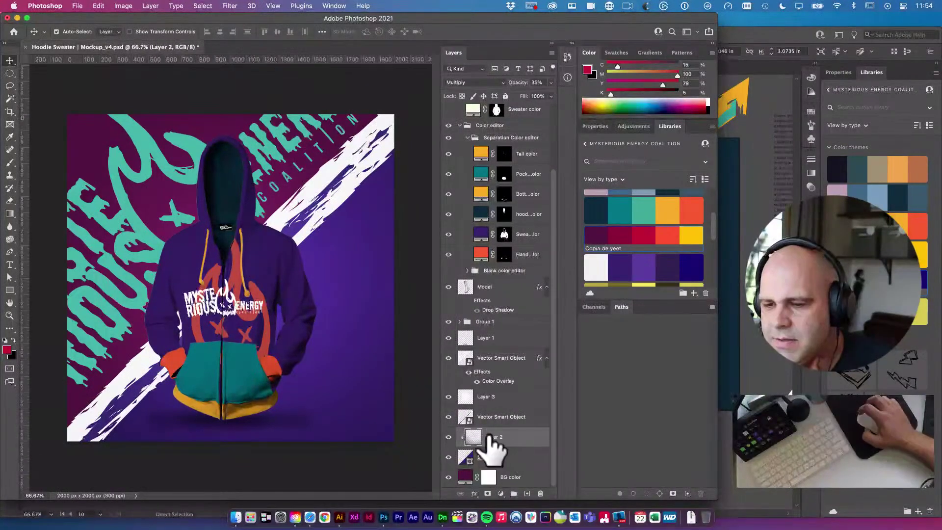
{"action": "left_click", "coordinate": [498, 458]}
{"action": "left_click", "coordinate": [649, 236]}
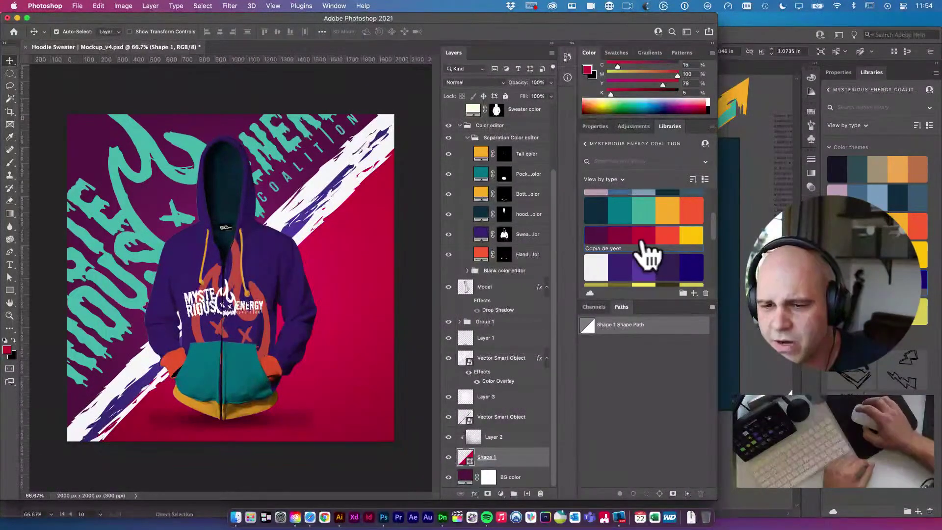
{"action": "left_click", "coordinate": [669, 233]}
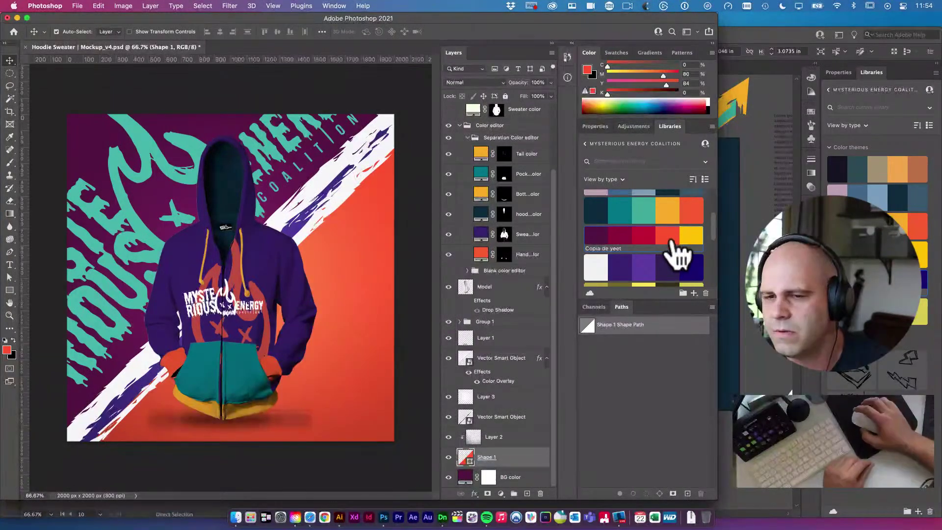
{"action": "left_click", "coordinate": [692, 238]}
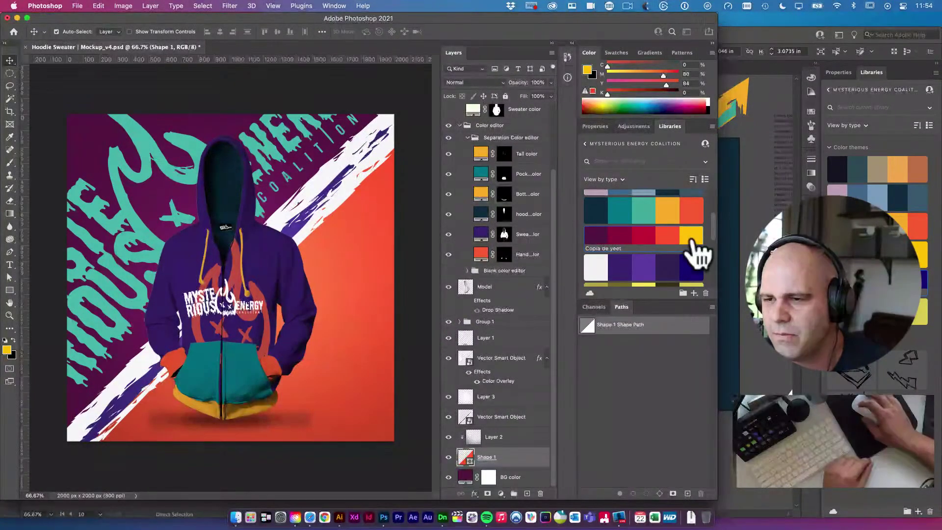
{"action": "scroll", "coordinate": [697, 252], "scroll_direction": "down", "scroll_amount": 1}
Recolor the Shape 1 layer with the orange-red swatch of the Copia de yeet color theme
{"action": "left_click", "coordinate": [346, 326]}
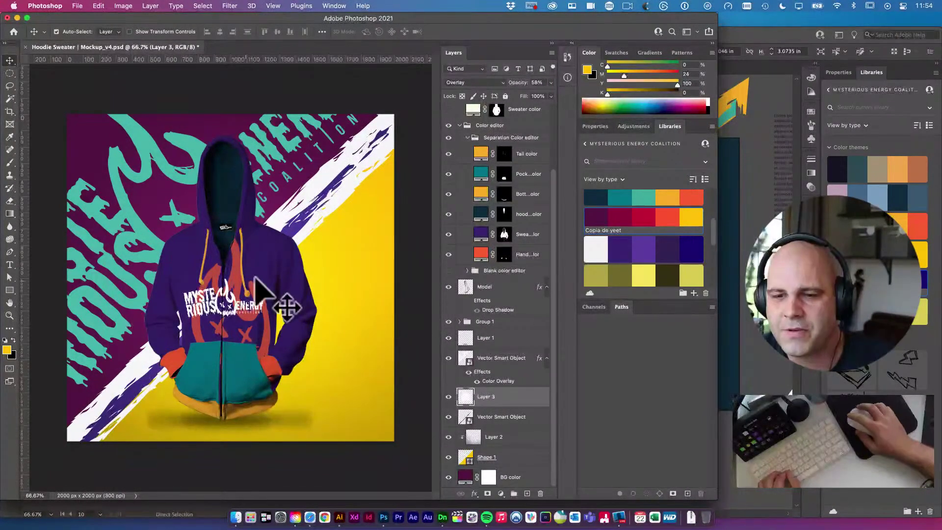
{"action": "left_click", "coordinate": [667, 216]}
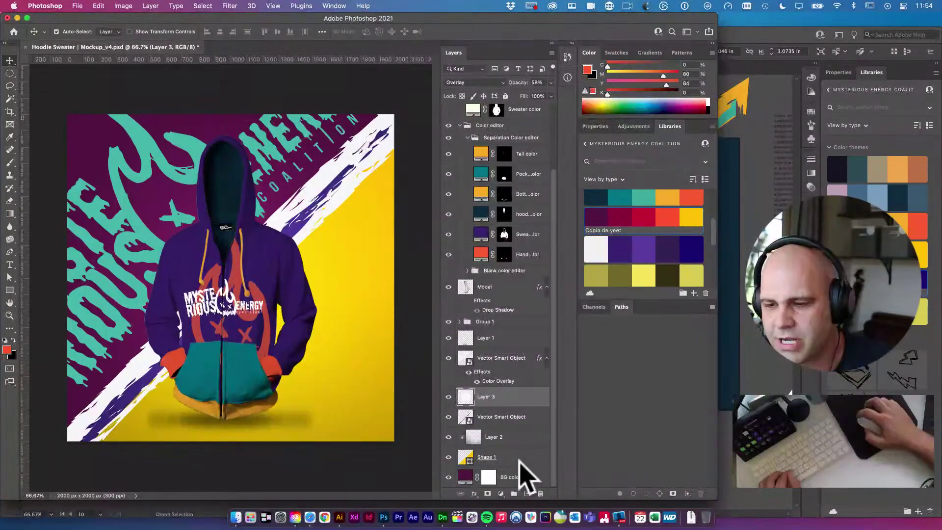
{"action": "left_click", "coordinate": [515, 456]}
{"action": "left_click", "coordinate": [667, 217]}
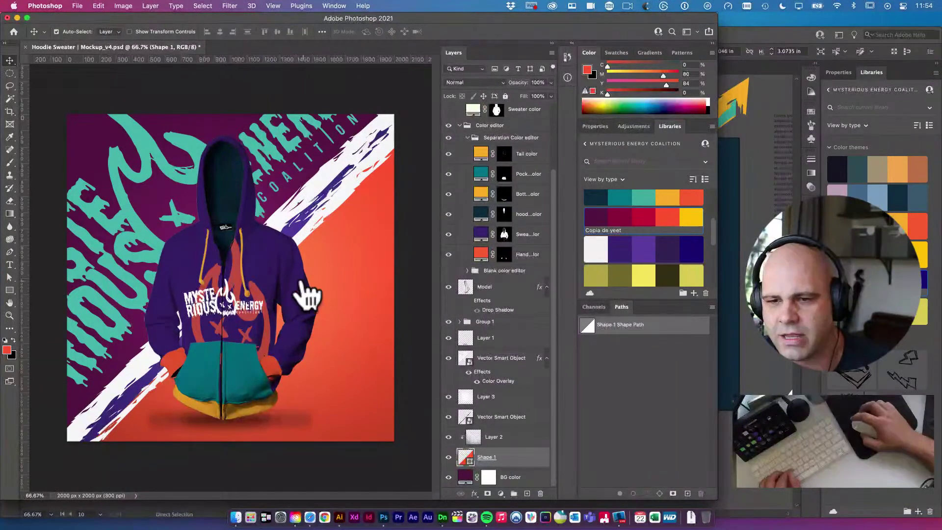
Try Copia de yeet crimson and Lokaleya Identity deep blue on the hoodie body's Sweater color layer, ending with the blue
{"action": "left_click", "coordinate": [305, 315]}
{"action": "left_click", "coordinate": [652, 217]}
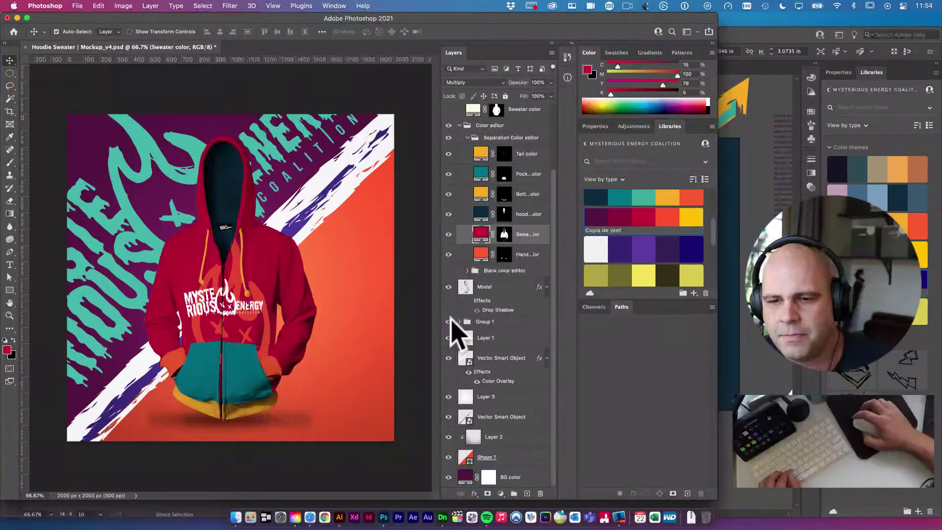
{"action": "left_click", "coordinate": [363, 330]}
{"action": "left_click", "coordinate": [695, 250]}
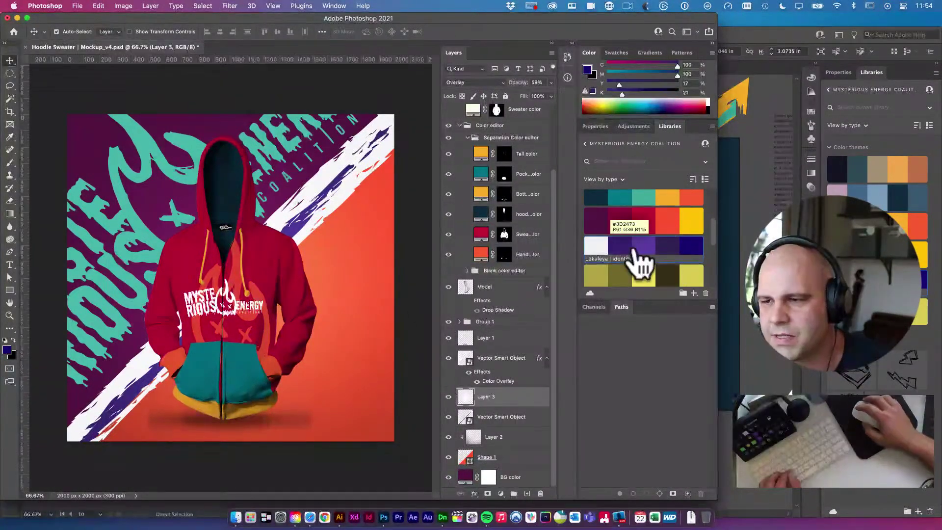
{"action": "left_click", "coordinate": [311, 311]}
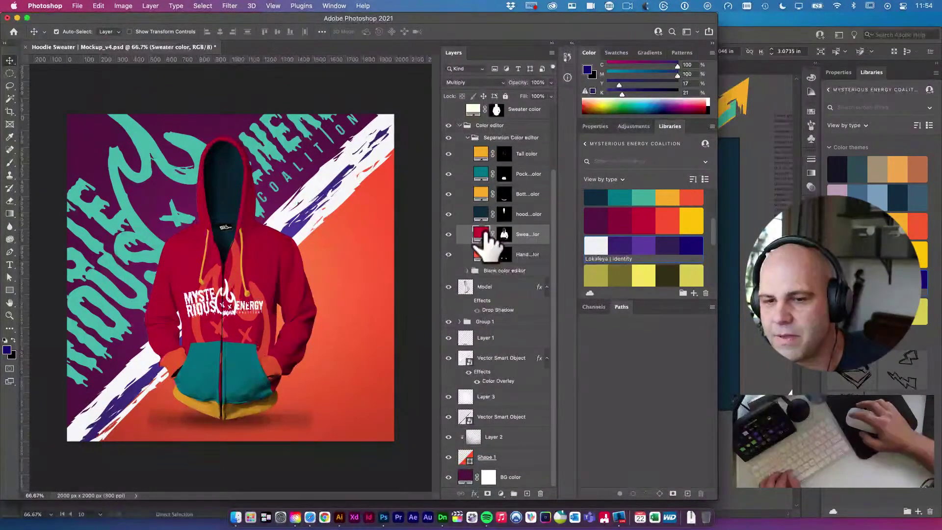
{"action": "left_click", "coordinate": [692, 248]}
Recolor the Shape 1 layer with dark purple #3D2473 from the Lokaleya Identity color theme
{"action": "left_click", "coordinate": [394, 320]}
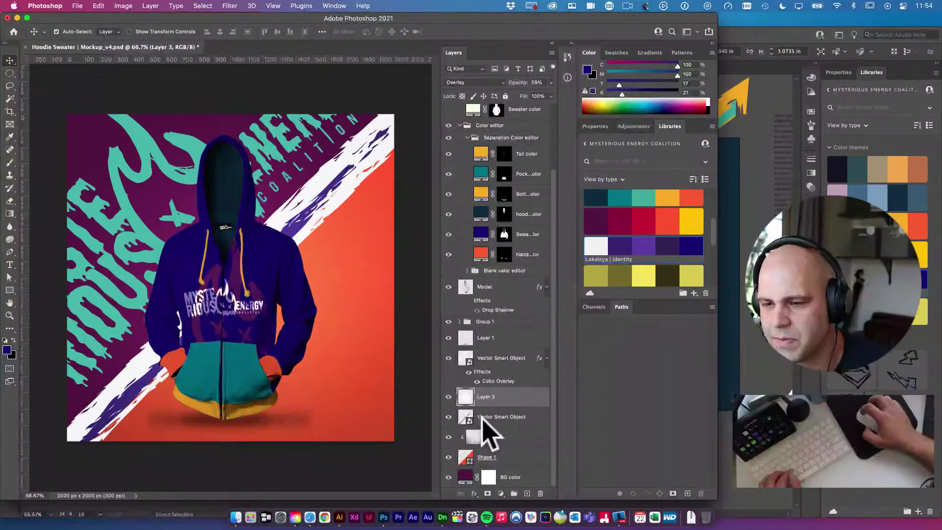
{"action": "left_click", "coordinate": [509, 458]}
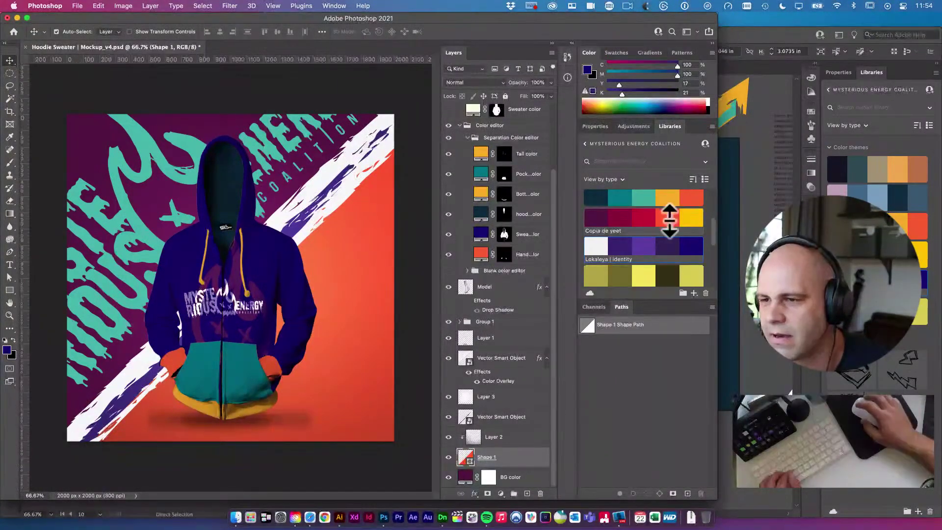
{"action": "left_click", "coordinate": [617, 252]}
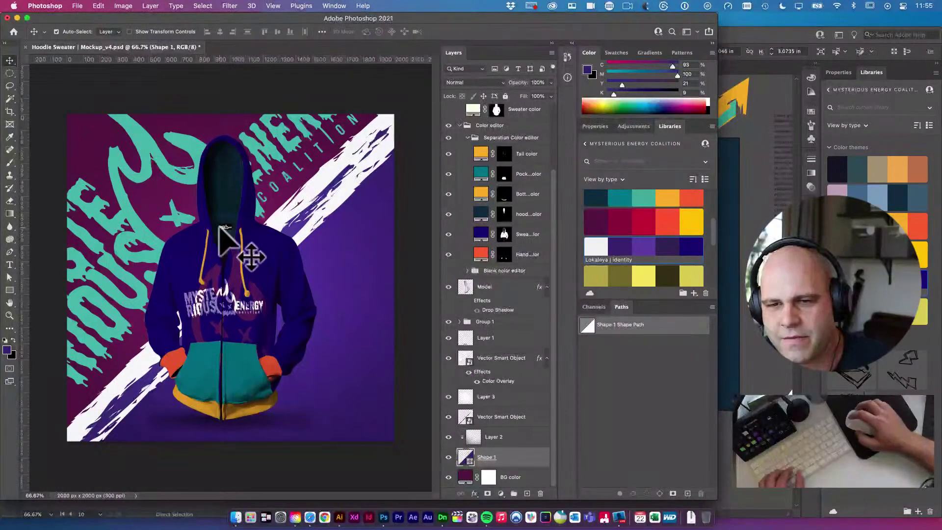
Hide the Color Overlay effect on the large background lettering's Vector Smart Object layer
{"action": "left_click", "coordinate": [224, 197]}
{"action": "left_click", "coordinate": [104, 140]}
{"action": "left_click", "coordinate": [198, 120]}
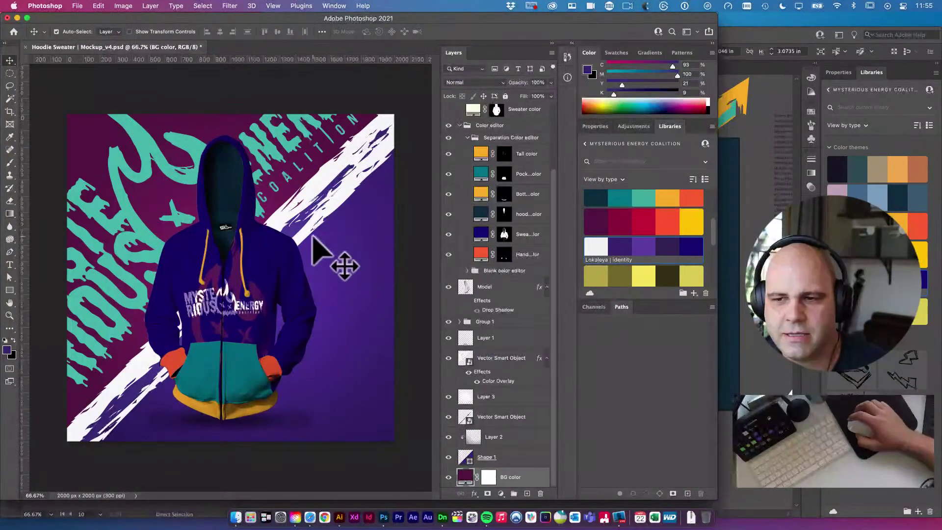
{"action": "left_click", "coordinate": [172, 167]}
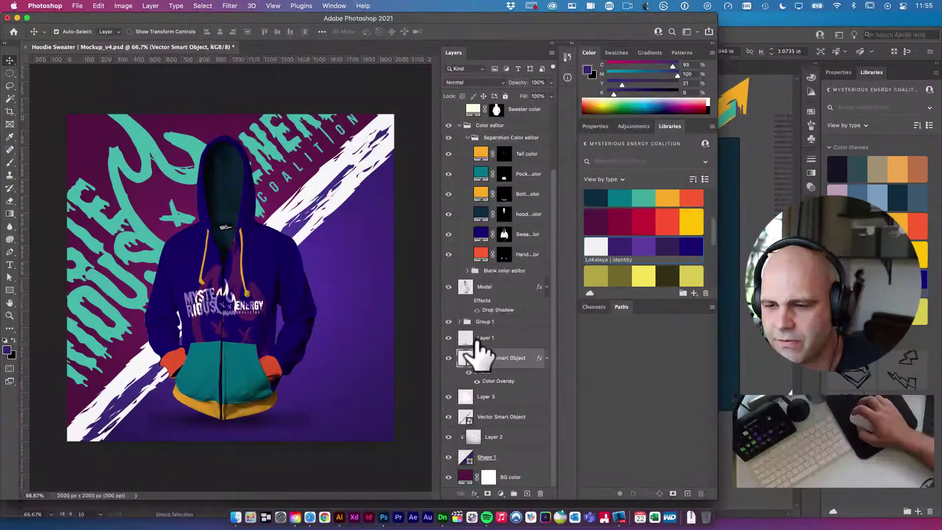
{"action": "left_click", "coordinate": [477, 382]}
{"action": "left_click", "coordinate": [476, 381]}
{"action": "left_click", "coordinate": [477, 381]}
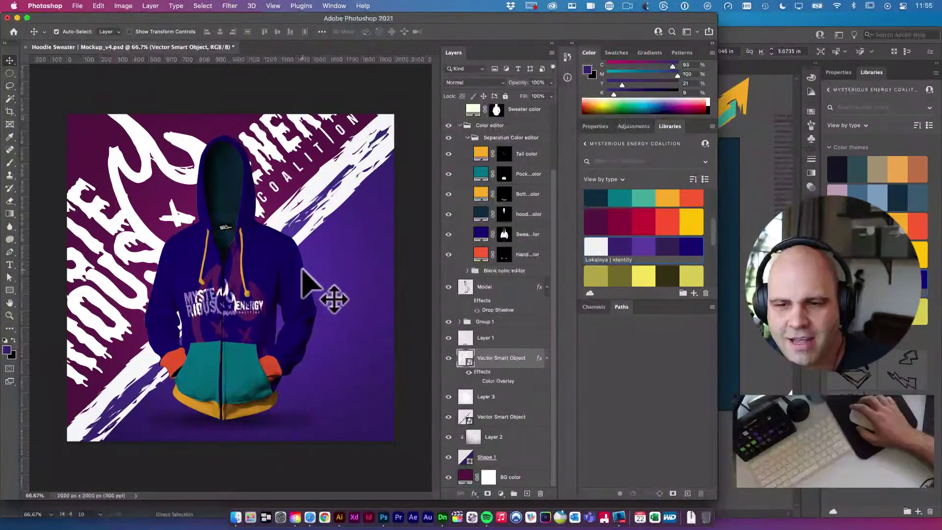
Recolor the hoodie body's Sweater color layer with the off-white swatch of the Lokaleya Identity color theme
{"action": "left_click", "coordinate": [292, 393]}
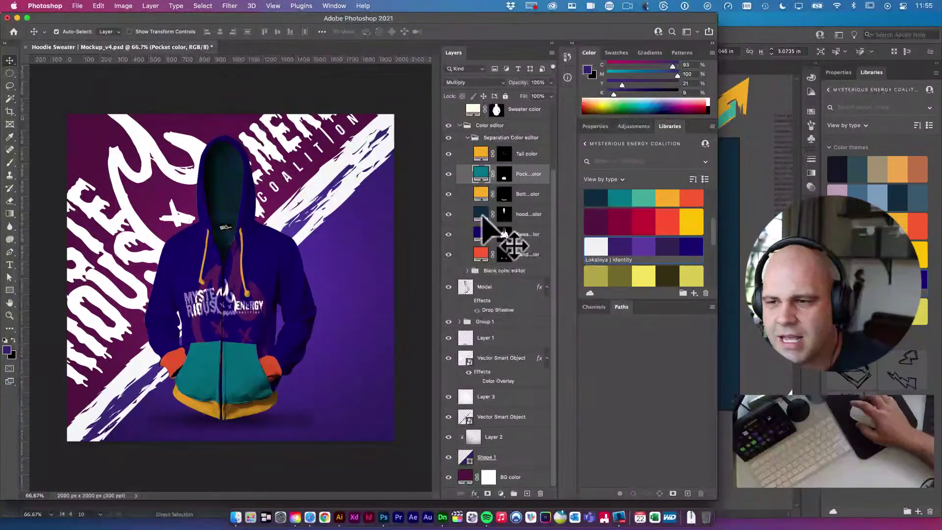
{"action": "scroll", "coordinate": [591, 262], "scroll_direction": "down", "scroll_amount": 2}
{"action": "scroll", "coordinate": [591, 265], "scroll_direction": "up", "scroll_amount": 3}
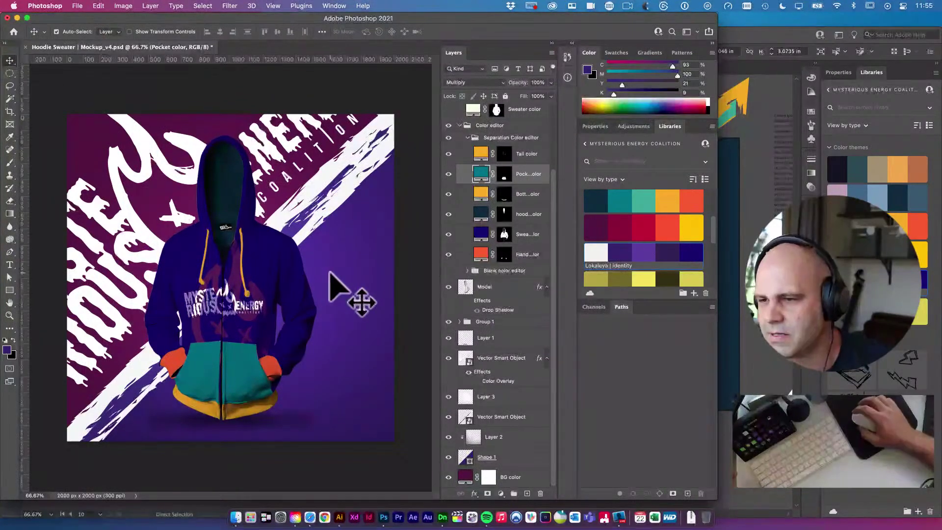
{"action": "left_click", "coordinate": [387, 251]}
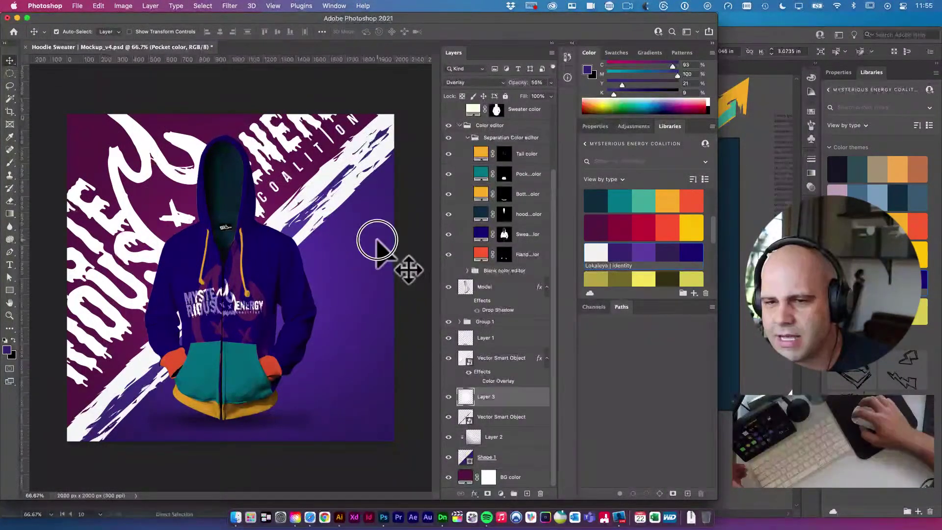
{"action": "scroll", "coordinate": [687, 265], "scroll_direction": "down", "scroll_amount": 1}
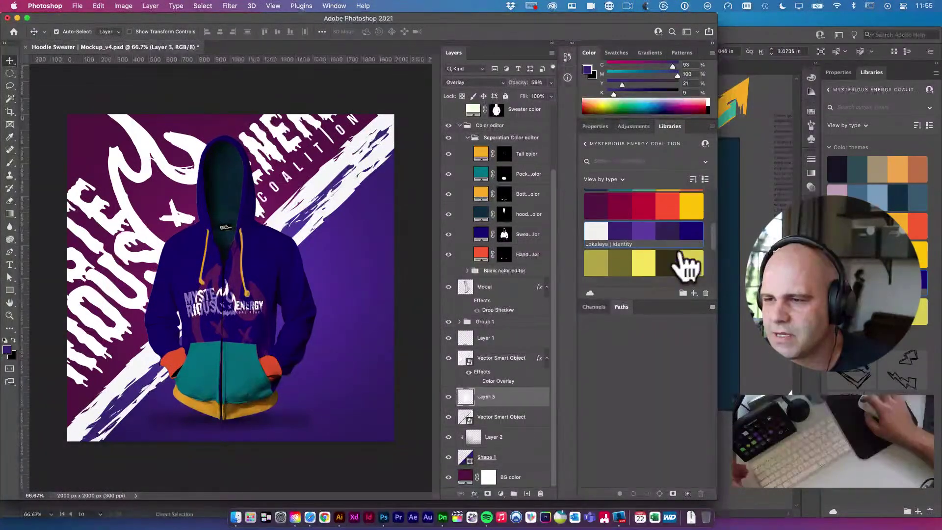
{"action": "scroll", "coordinate": [529, 269], "scroll_direction": "up", "scroll_amount": 1}
{"action": "scroll", "coordinate": [638, 260], "scroll_direction": "up", "scroll_amount": 1}
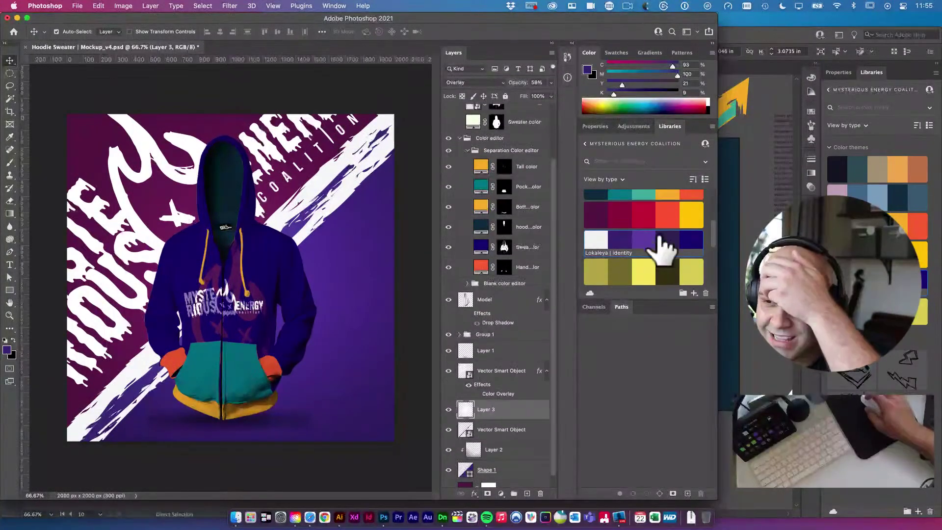
{"action": "left_click", "coordinate": [294, 281]}
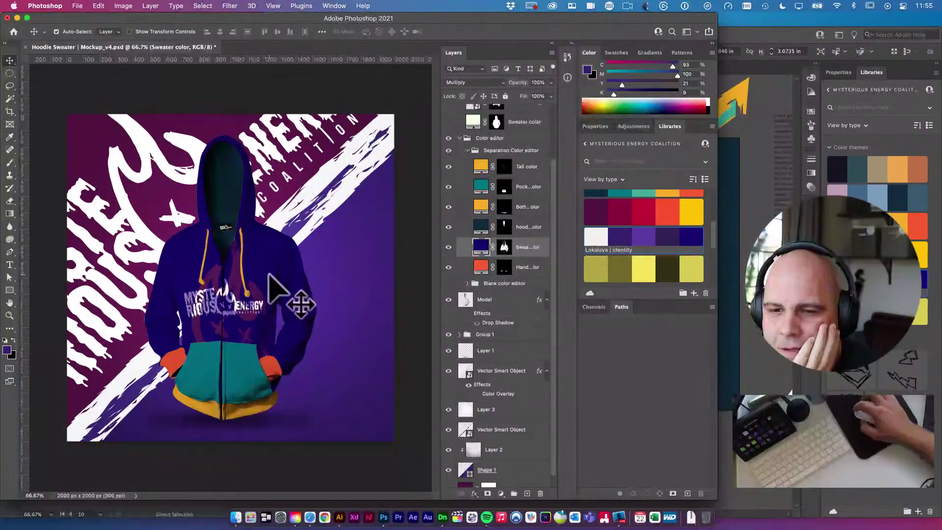
{"action": "left_click", "coordinate": [595, 238]}
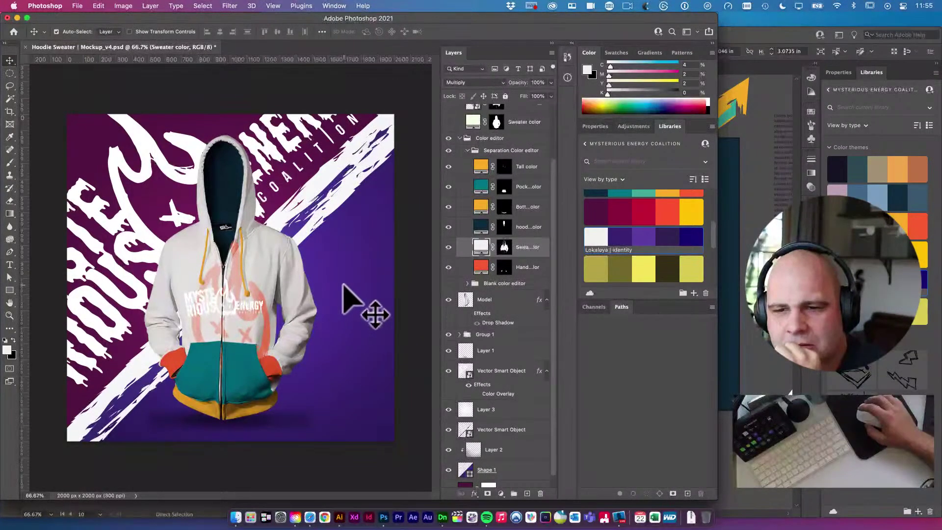
Try the deep blue Lokaleya Identity swatch on the hoodie body's Sweater color layer, then recolor it with that theme's dark purple
{"action": "left_click", "coordinate": [692, 238]}
{"action": "left_click", "coordinate": [619, 240]}
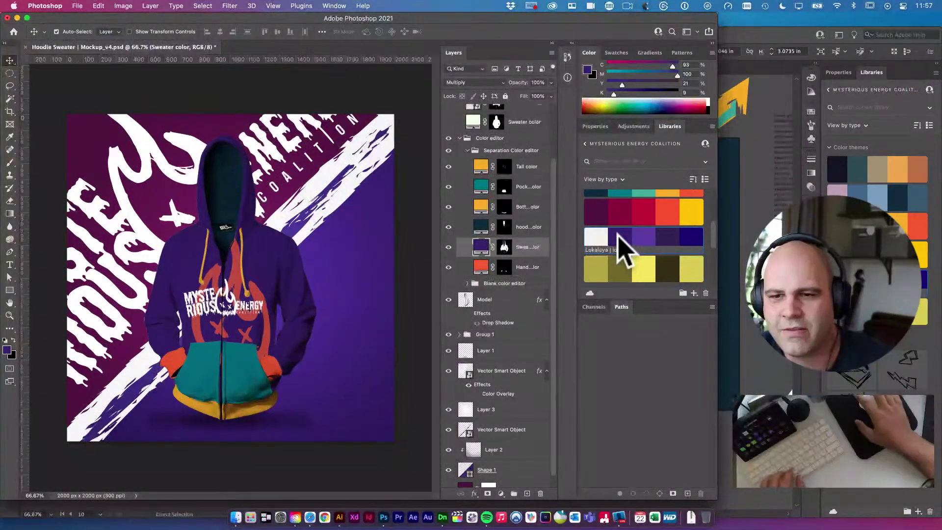
{"action": "left_click", "coordinate": [383, 248]}
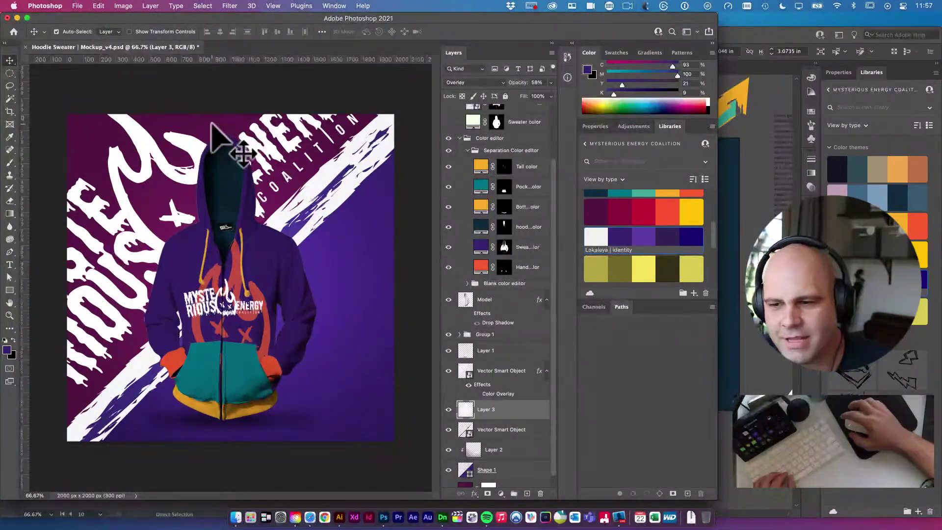
{"action": "scroll", "coordinate": [466, 294], "scroll_direction": "up", "scroll_amount": 1}
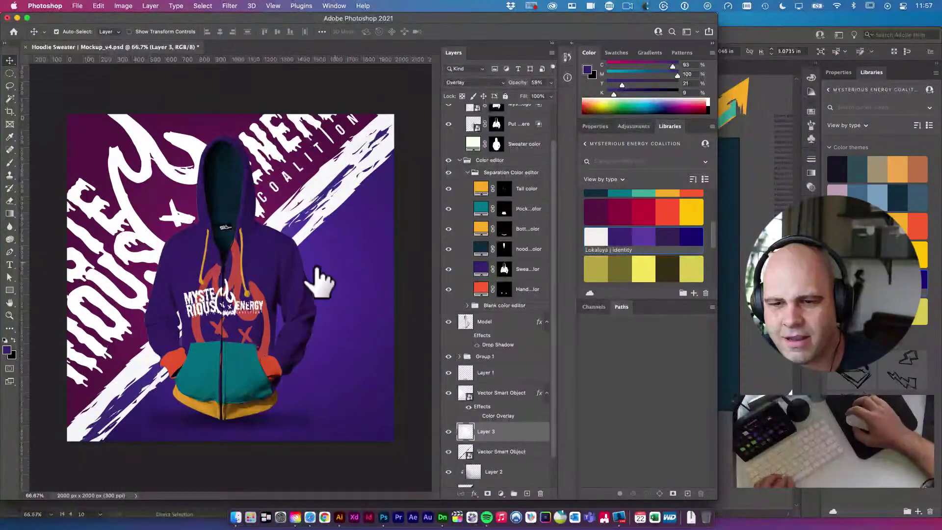
{"action": "left_click", "coordinate": [273, 265]}
{"action": "left_click", "coordinate": [153, 158]}
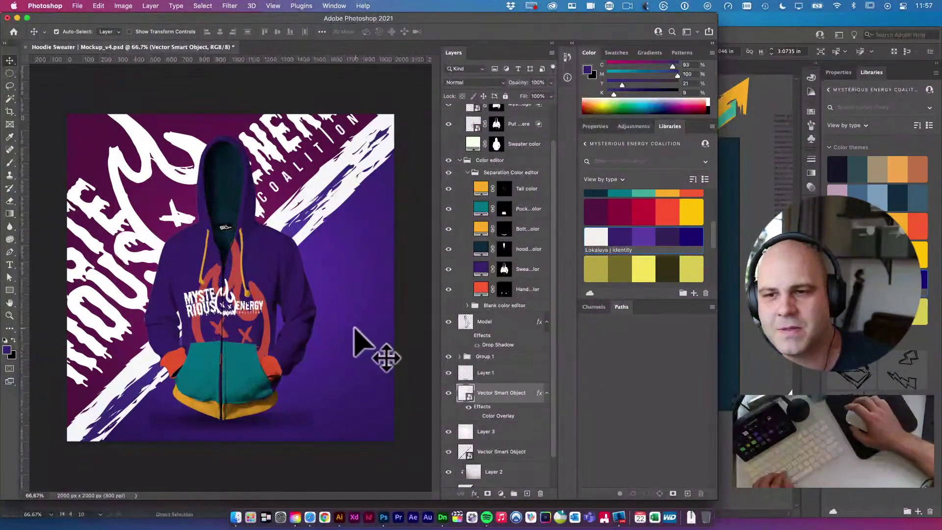
{"action": "left_click", "coordinate": [306, 290]}
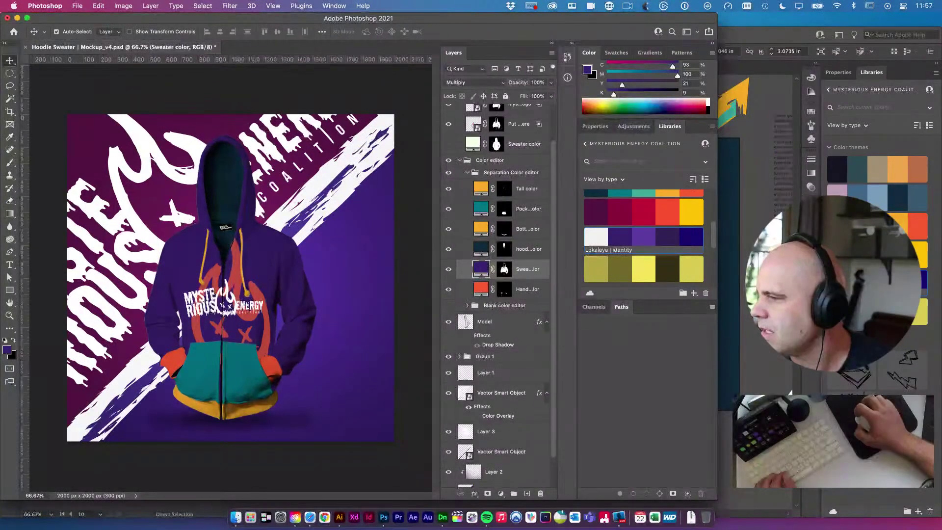
Switch to Safari, open the instructor's website in a new tab, and go to the Graphic Design Bootcamp purchase page
{"action": "left_click", "coordinate": [310, 518]}
{"action": "key", "text": "super+t"}
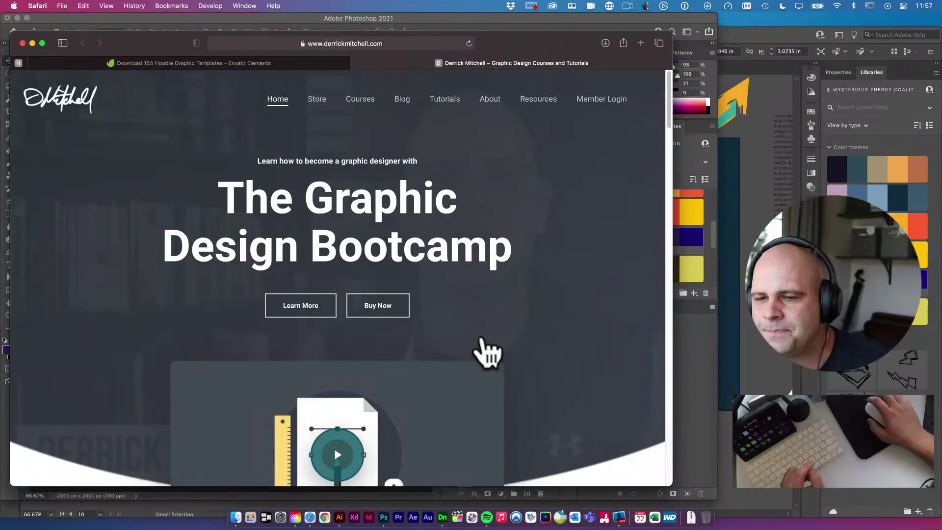
{"action": "left_click_drag", "start_coordinate": [219, 200], "coordinate": [515, 245]}
{"action": "left_click", "coordinate": [515, 250]}
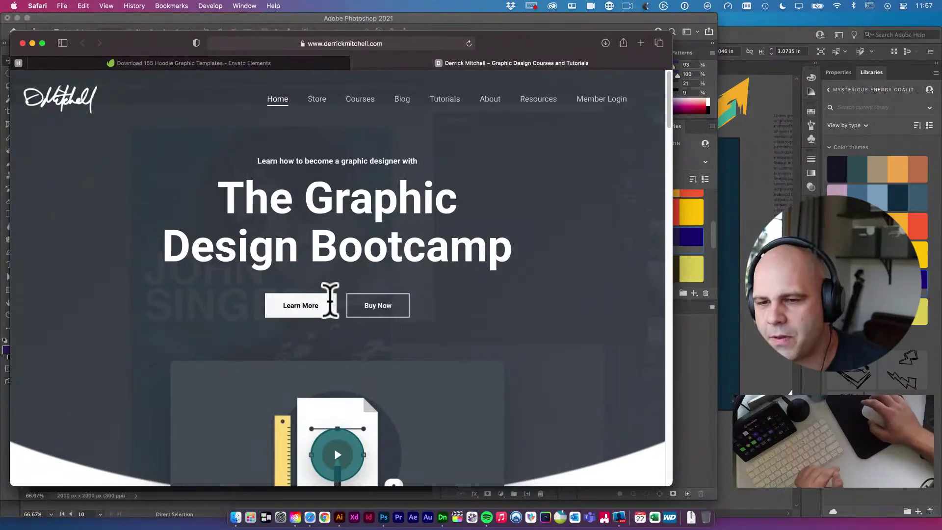
{"action": "left_click", "coordinate": [384, 305]}
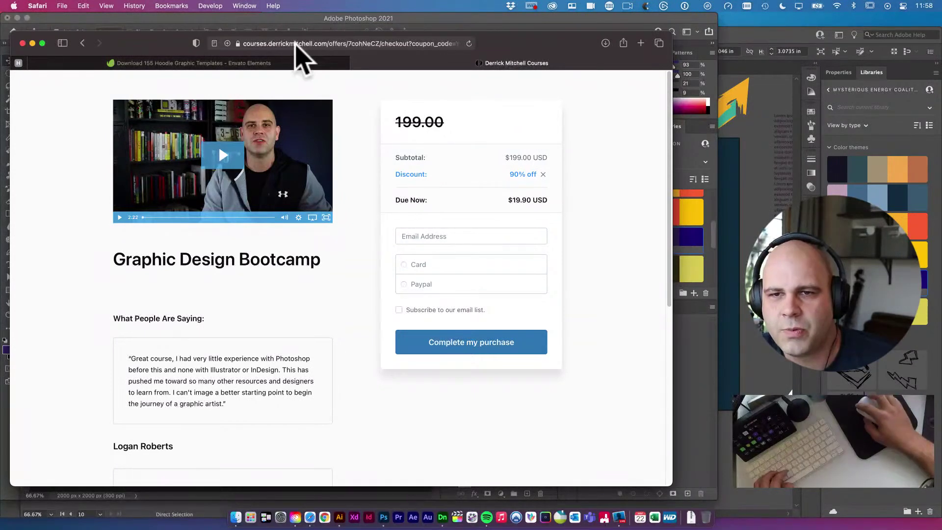
Open the instructor's website in another new tab and load its /vault page
{"action": "key", "text": "super+t"}
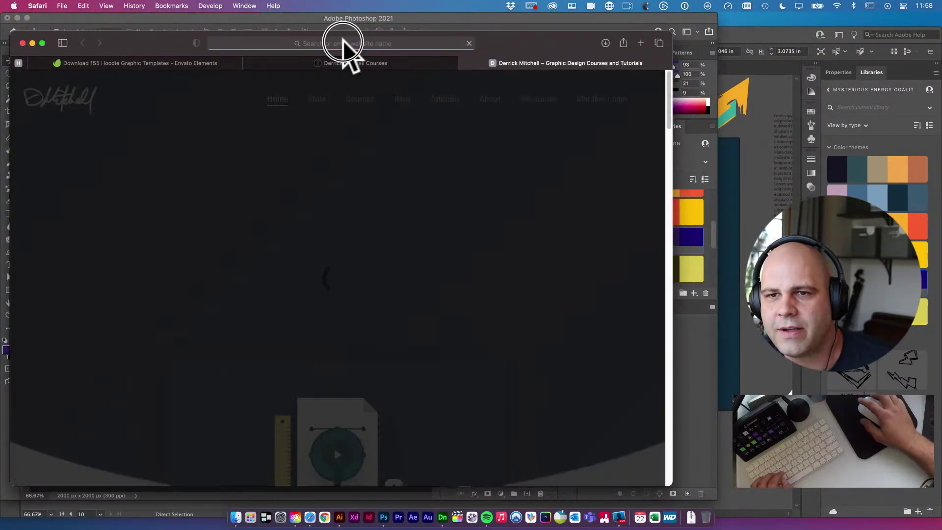
{"action": "left_click", "coordinate": [343, 46]}
{"action": "left_click", "coordinate": [186, 141]}
{"action": "left_click", "coordinate": [314, 42]}
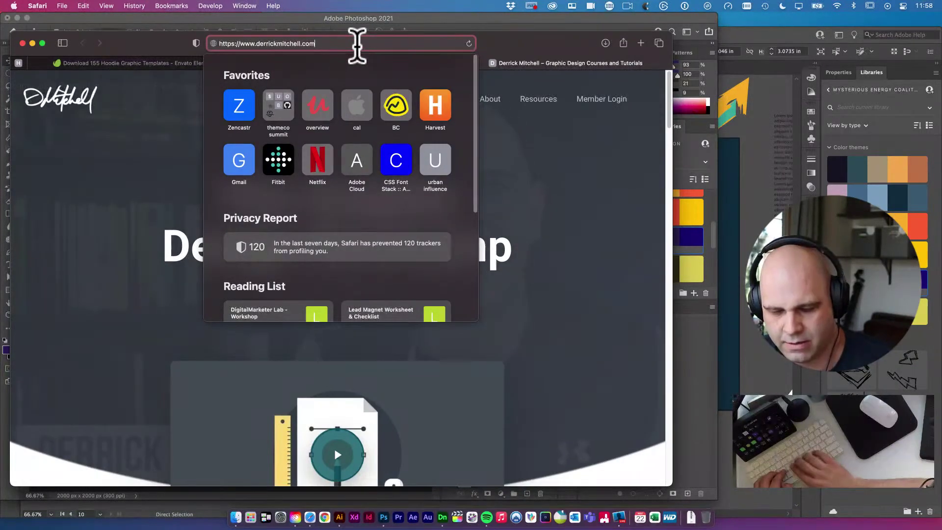
{"action": "key", "text": "Right"}
{"action": "type", "text": "/vault"}
{"action": "key", "text": "Return"}
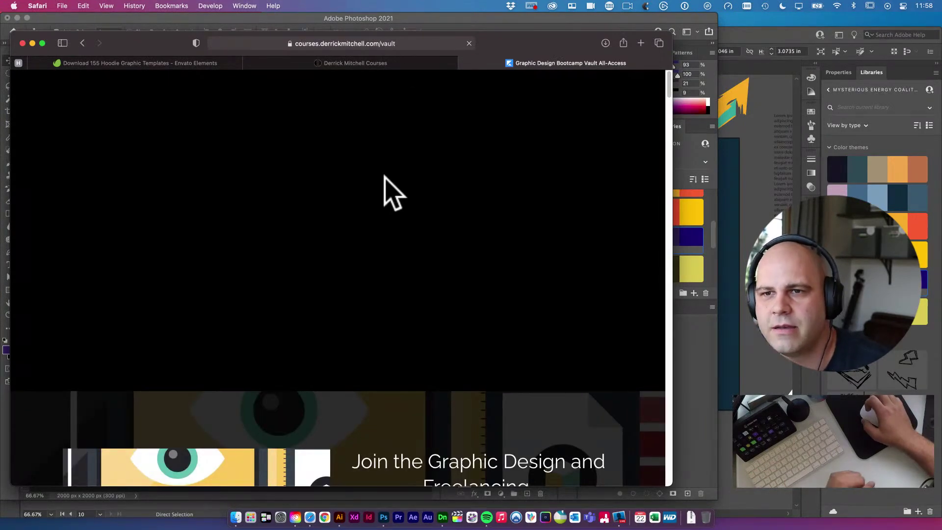
Examine the Vault page's included courses and membership options, and return to its introductory video
{"action": "scroll", "coordinate": [384, 176], "scroll_direction": "down", "scroll_amount": 5}
{"action": "scroll", "coordinate": [384, 176], "scroll_direction": "down", "scroll_amount": 10}
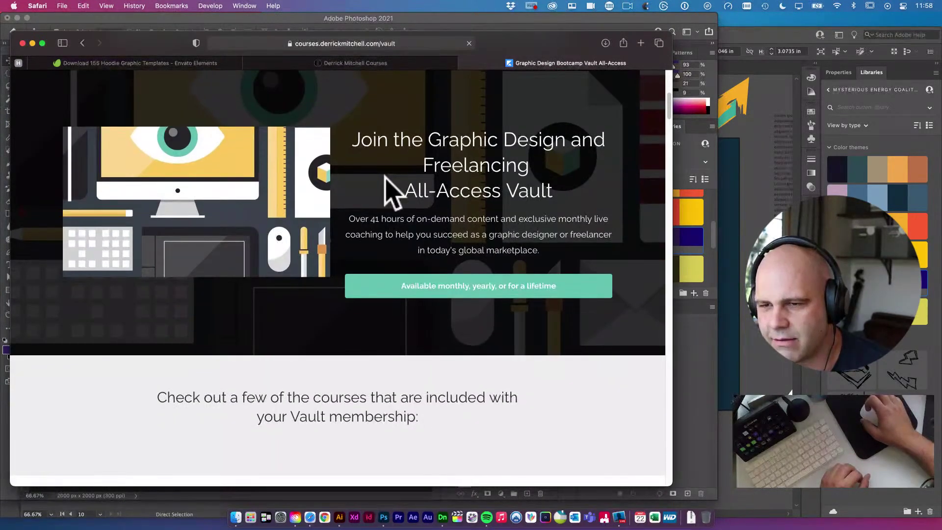
{"action": "scroll", "coordinate": [385, 178], "scroll_direction": "down", "scroll_amount": 20}
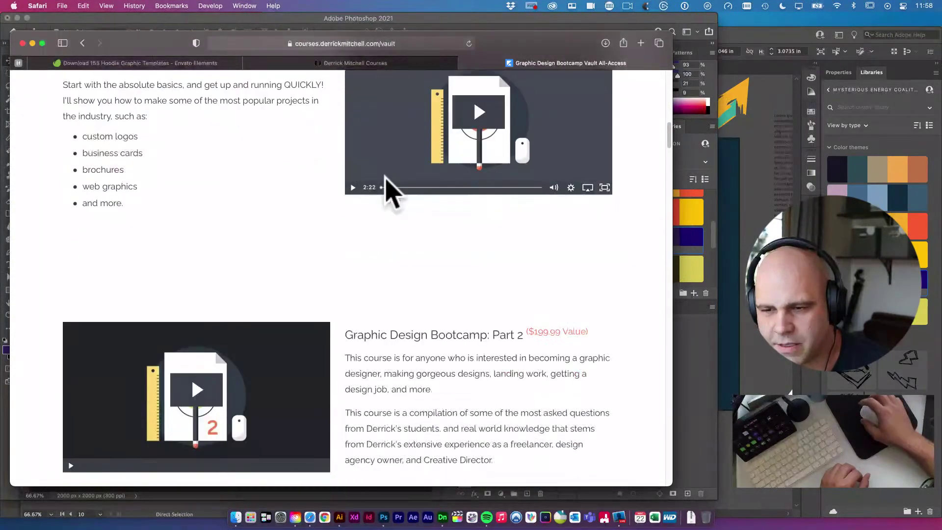
{"action": "scroll", "coordinate": [388, 191], "scroll_direction": "down", "scroll_amount": 3}
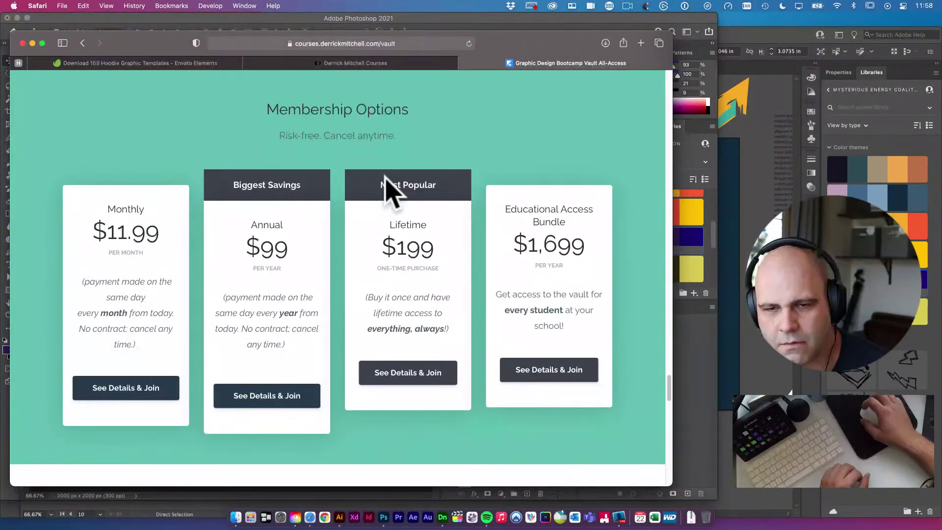
{"action": "scroll", "coordinate": [178, 227], "scroll_direction": "up", "scroll_amount": 12}
{"action": "scroll", "coordinate": [176, 218], "scroll_direction": "up", "scroll_amount": 20}
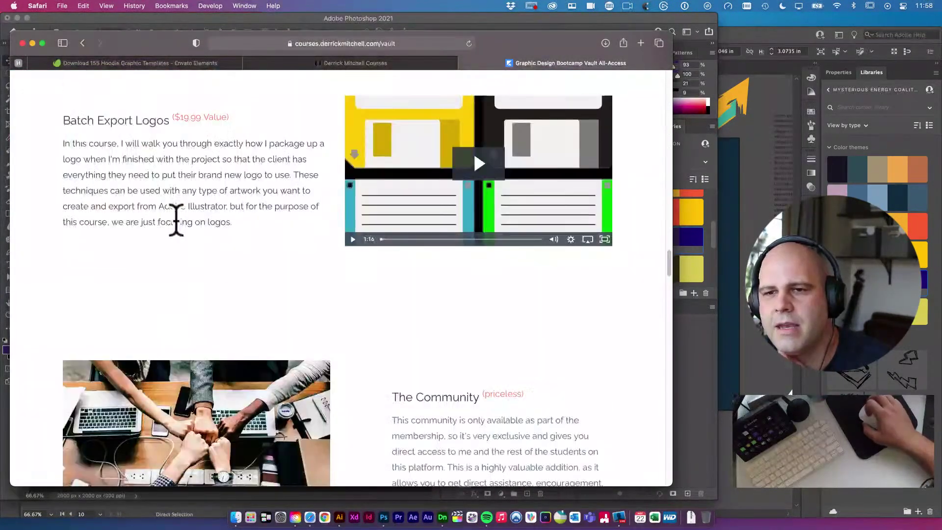
{"action": "scroll", "coordinate": [197, 211], "scroll_direction": "up", "scroll_amount": 20}
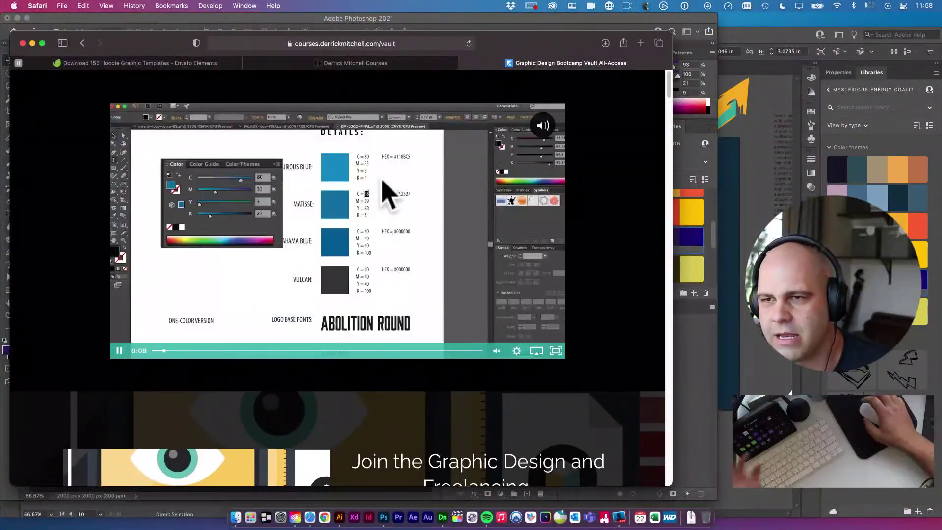
Check the Bootcamp checkout tab, return to the Vault tab, and load the instructor's main domain with the /vault path there
{"action": "left_click", "coordinate": [422, 66]}
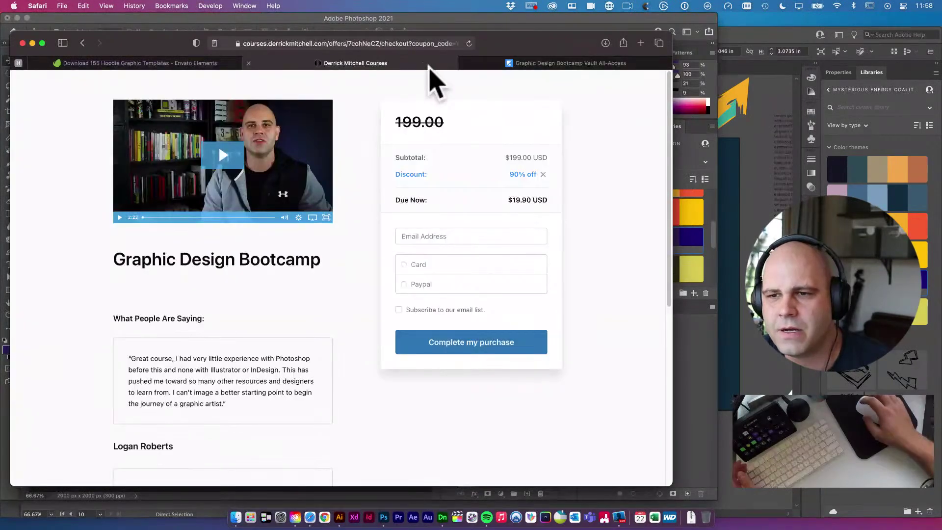
{"action": "left_click", "coordinate": [549, 69]}
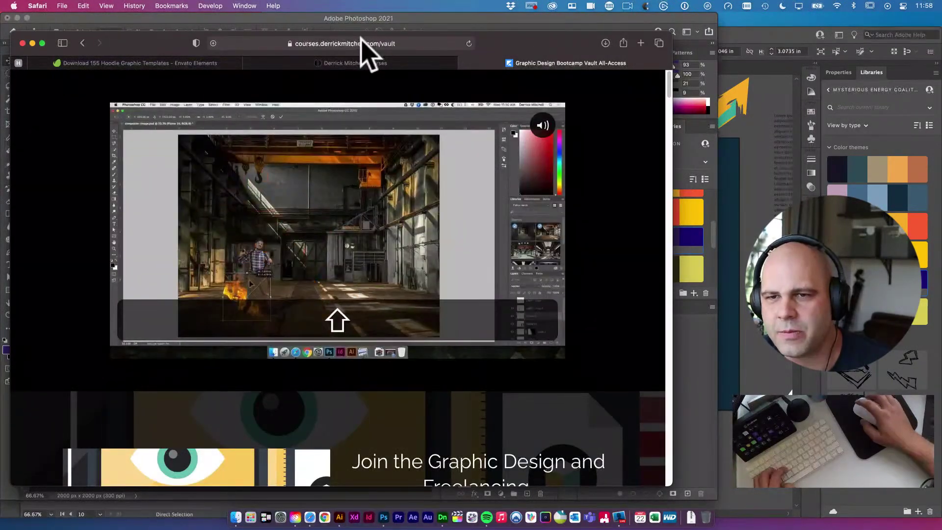
{"action": "left_click", "coordinate": [362, 44]}
{"action": "type", "text": "derrickmitchell.com/fau"}
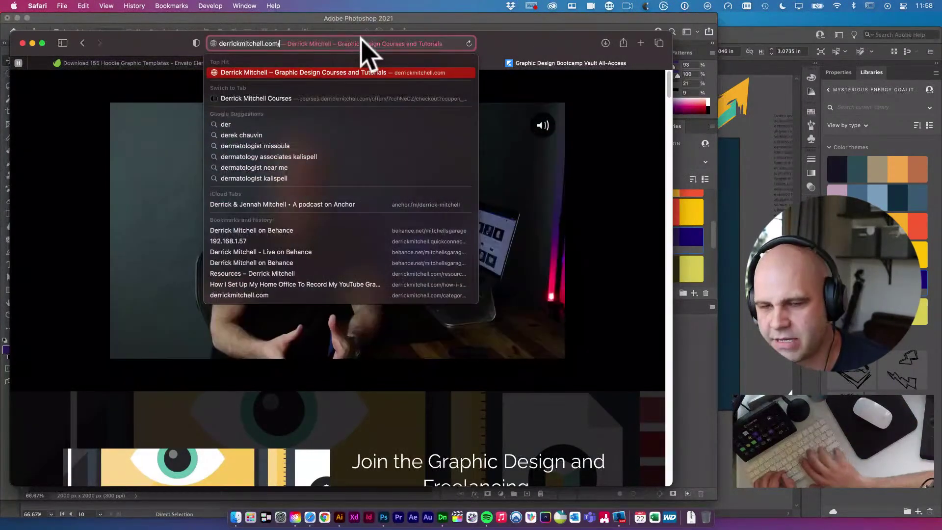
{"action": "key", "text": "BackSpace"}
{"action": "key", "text": "BackSpace"}
{"action": "key", "text": "BackSpace"}
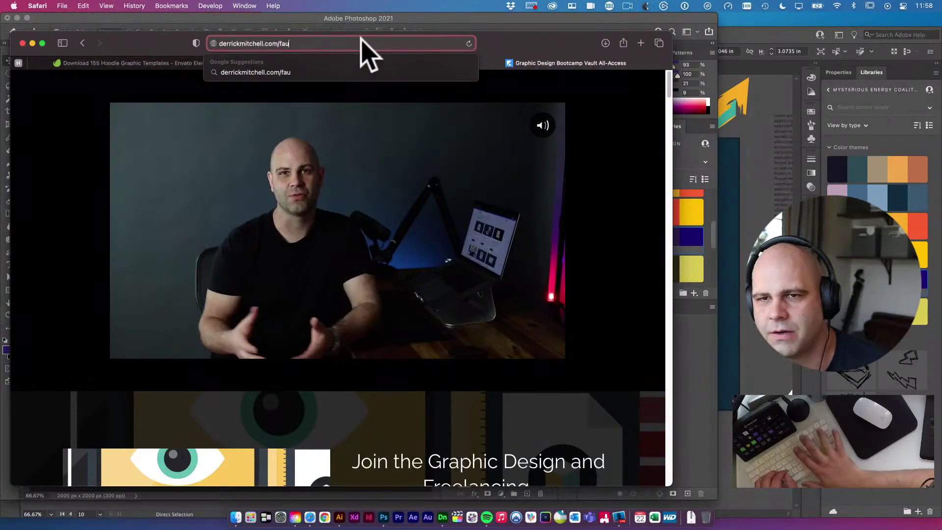
{"action": "type", "text": "vu"}
{"action": "key", "text": "BackSpace"}
{"action": "type", "text": "ault"}
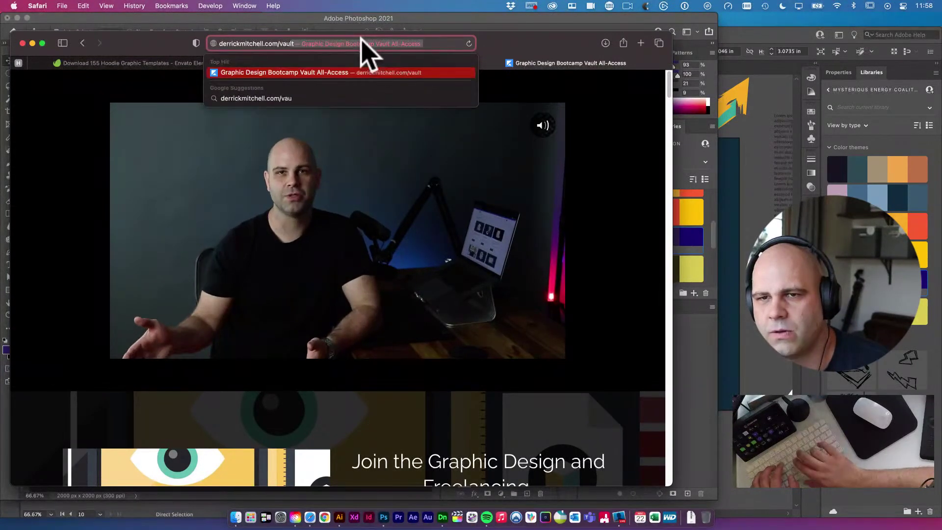
{"action": "key", "text": "Return"}
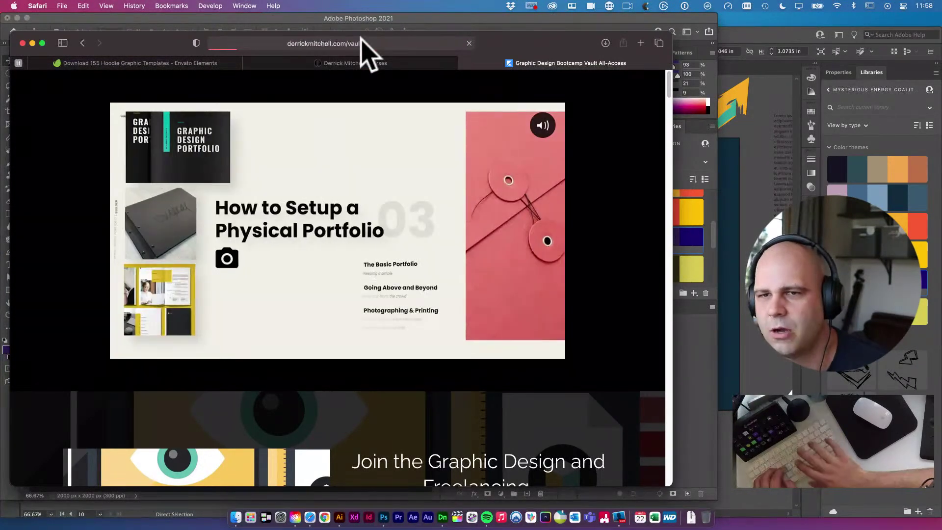
Open the instructor's homepage in a new tab beside the Envato Elements results and activate the newsletter form's Name field
{"action": "left_click", "coordinate": [240, 63]}
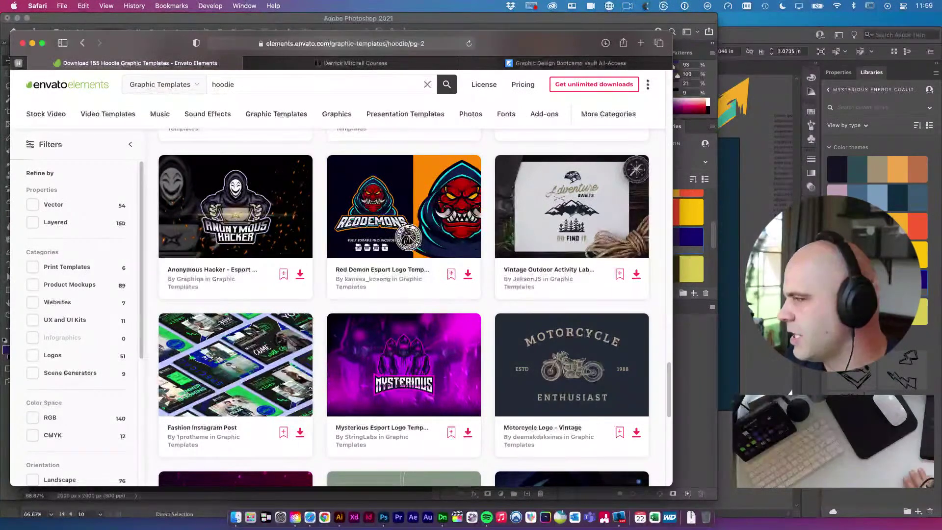
{"action": "key", "text": "super+t"}
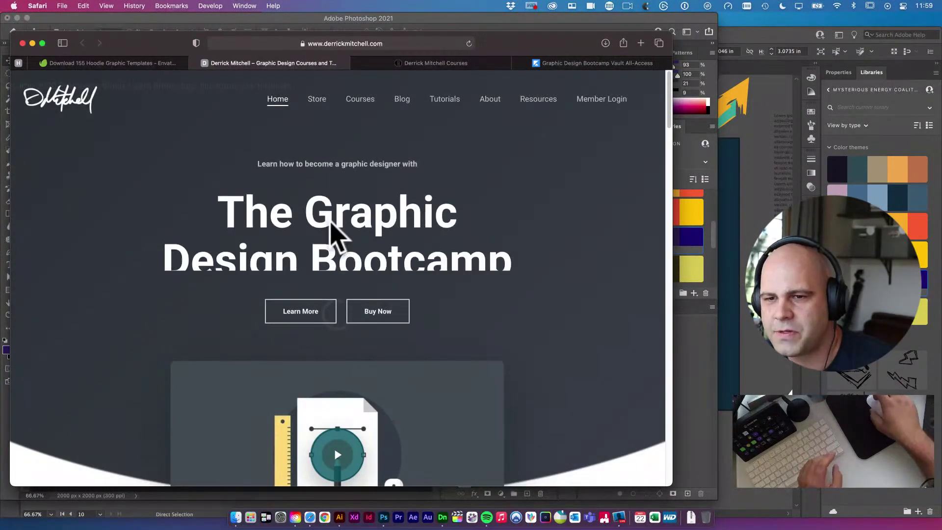
{"action": "scroll", "coordinate": [324, 220], "scroll_direction": "down", "scroll_amount": 3}
{"action": "scroll", "coordinate": [331, 223], "scroll_direction": "down", "scroll_amount": 20}
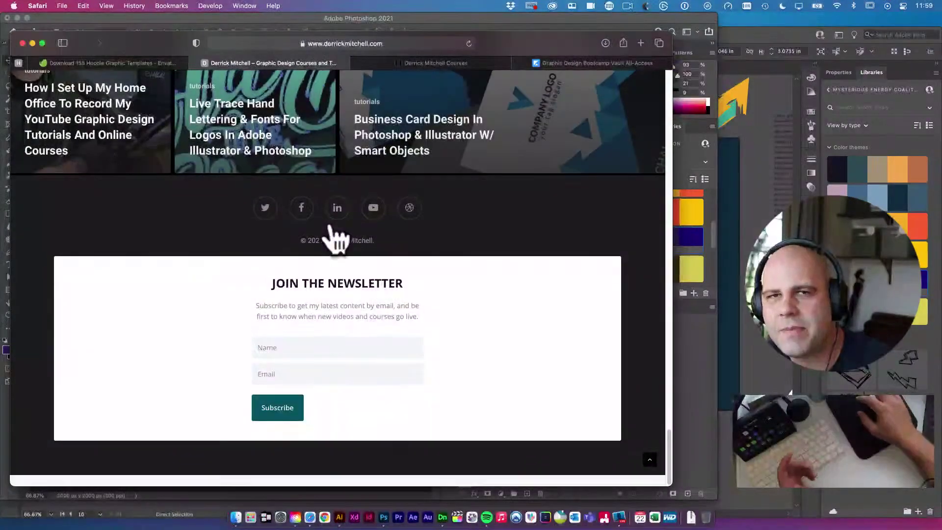
{"action": "left_click", "coordinate": [344, 358]}
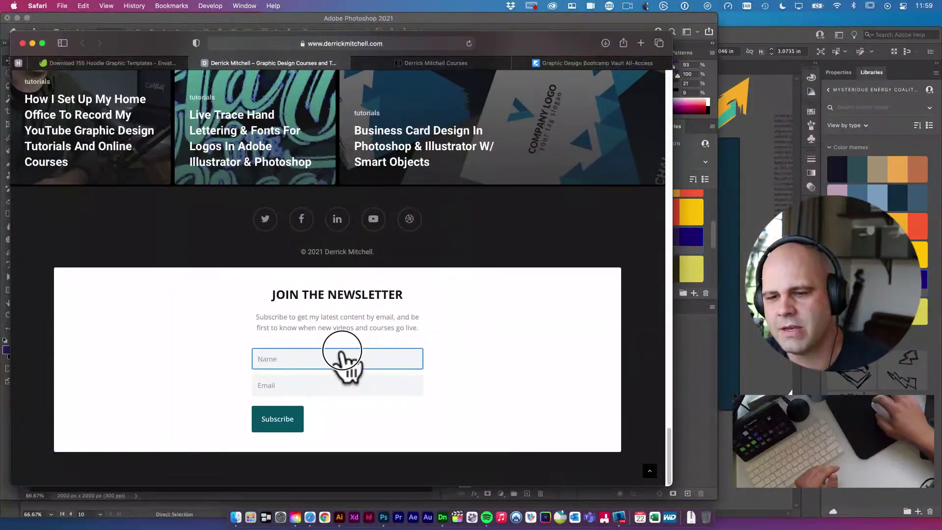
{"action": "left_click", "coordinate": [311, 358]}
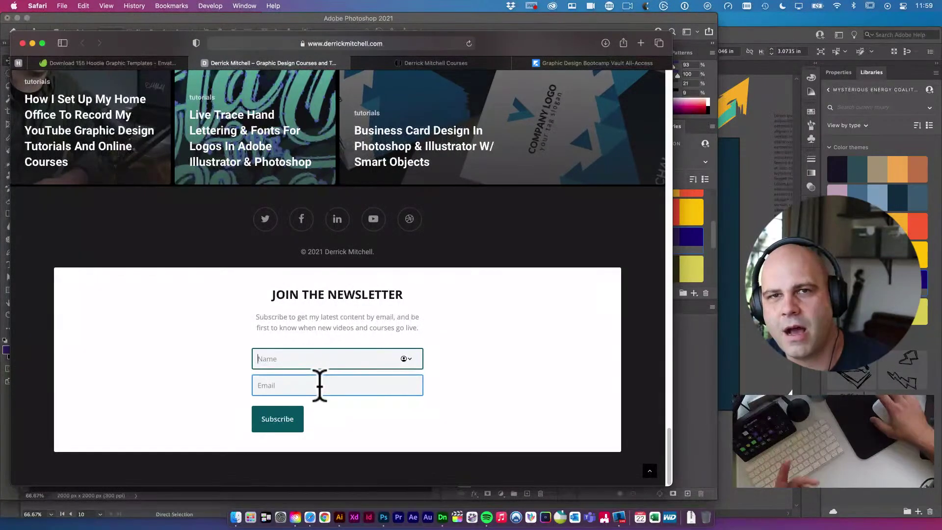
Revisit the homepage's opening section and go back to the Name field of the Join the Newsletter form
{"action": "scroll", "coordinate": [321, 386], "scroll_direction": "up", "scroll_amount": 20}
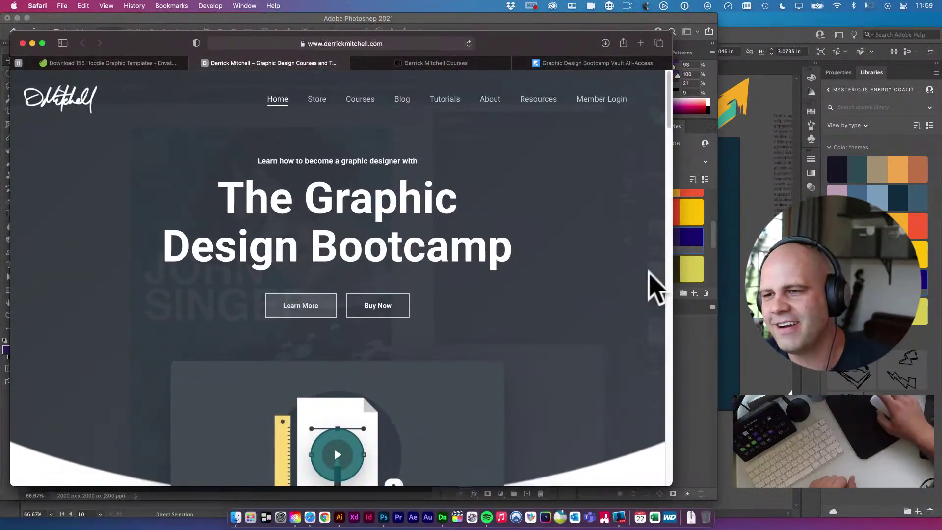
{"action": "left_click_drag", "start_coordinate": [449, 249], "coordinate": [432, 253]}
{"action": "left_click", "coordinate": [415, 253]}
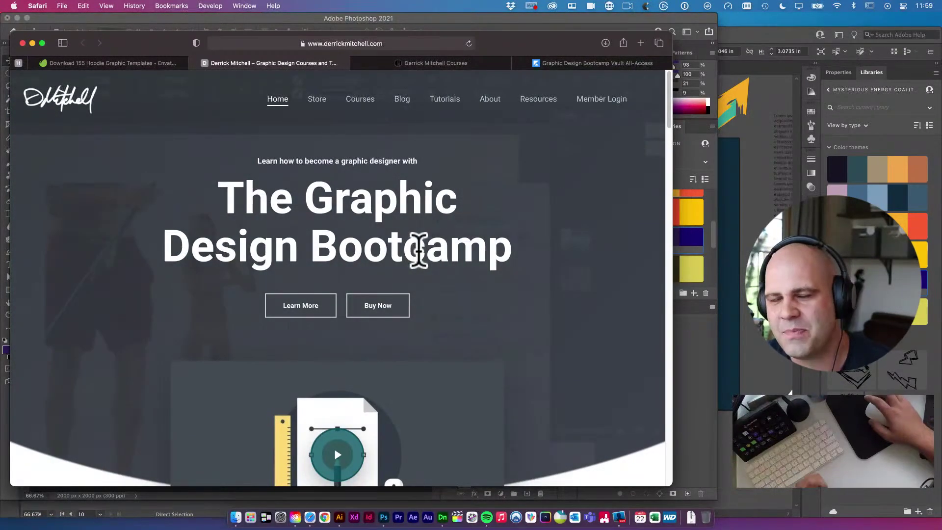
{"action": "scroll", "coordinate": [429, 246], "scroll_direction": "down", "scroll_amount": 5}
{"action": "scroll", "coordinate": [430, 246], "scroll_direction": "down", "scroll_amount": 20}
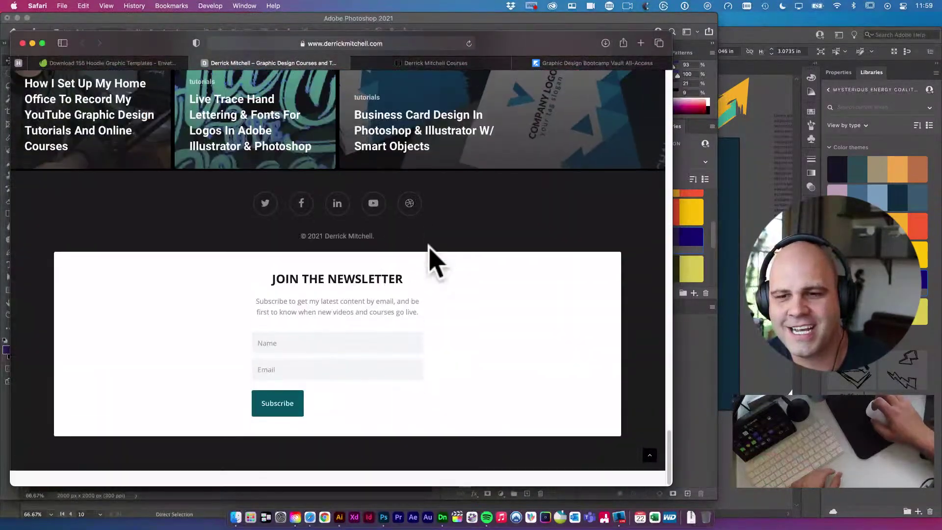
{"action": "left_click", "coordinate": [307, 358]}
{"action": "left_click", "coordinate": [288, 378]}
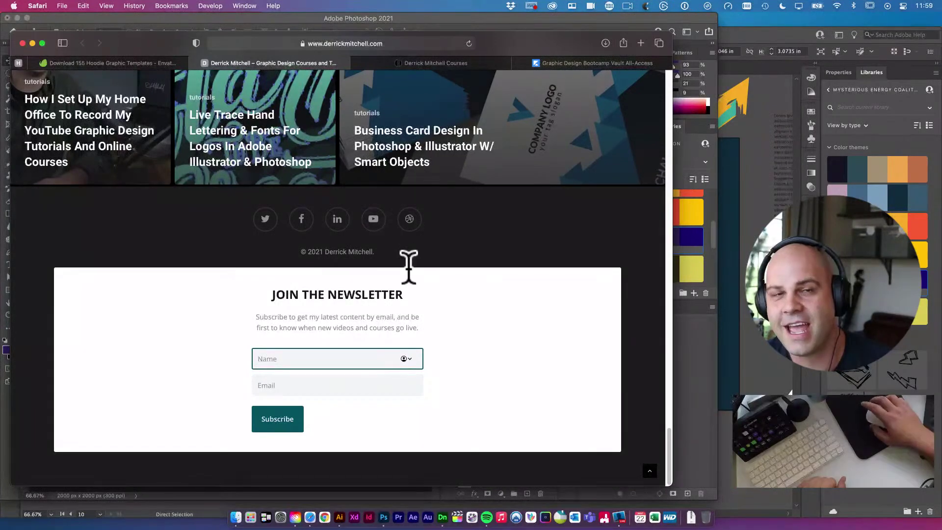
Open the website's Tutorials category and browse its posts down to the newsletter form
{"action": "scroll", "coordinate": [413, 282], "scroll_direction": "up", "scroll_amount": 20}
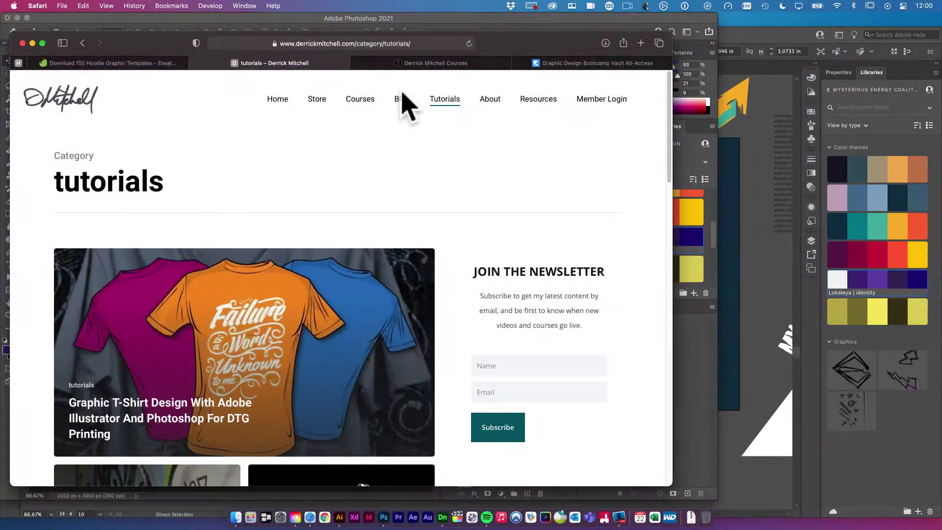
{"action": "left_click", "coordinate": [452, 99]}
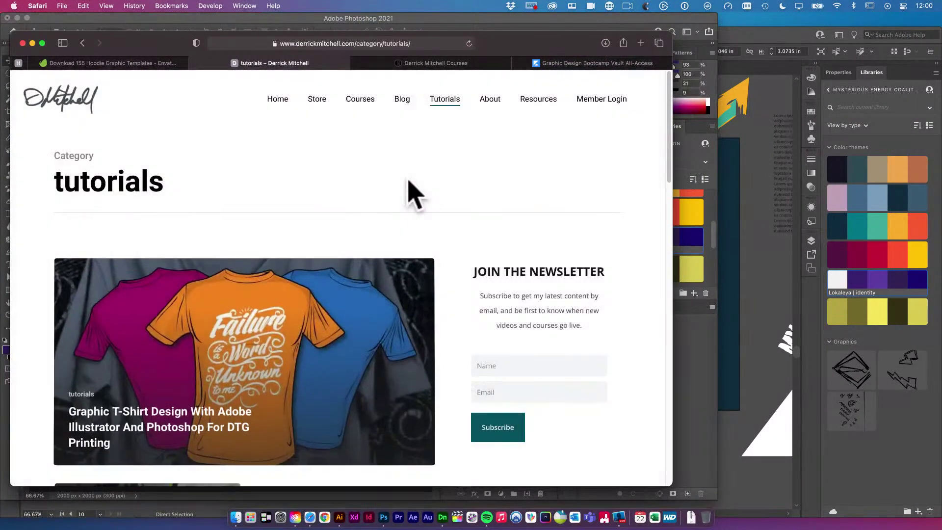
{"action": "scroll", "coordinate": [414, 194], "scroll_direction": "down", "scroll_amount": 5}
{"action": "scroll", "coordinate": [310, 240], "scroll_direction": "down", "scroll_amount": 10}
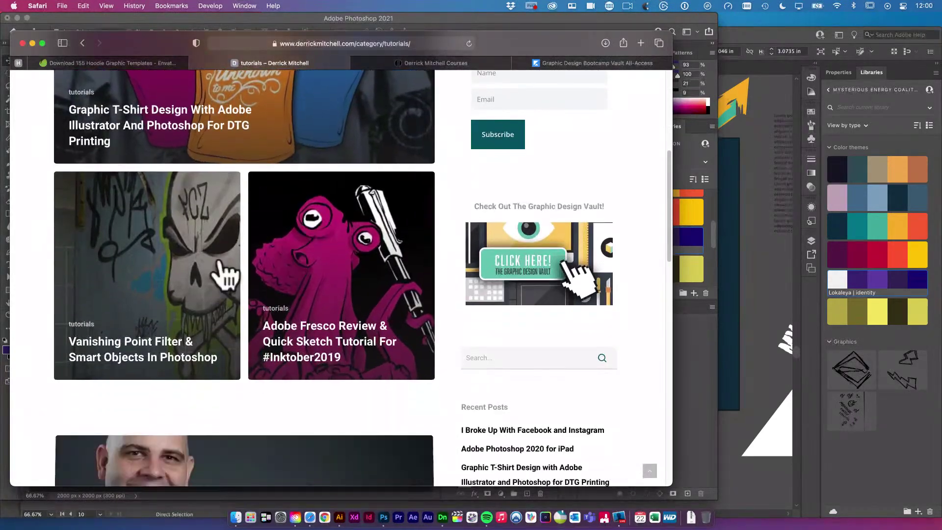
{"action": "scroll", "coordinate": [326, 311], "scroll_direction": "down", "scroll_amount": 5}
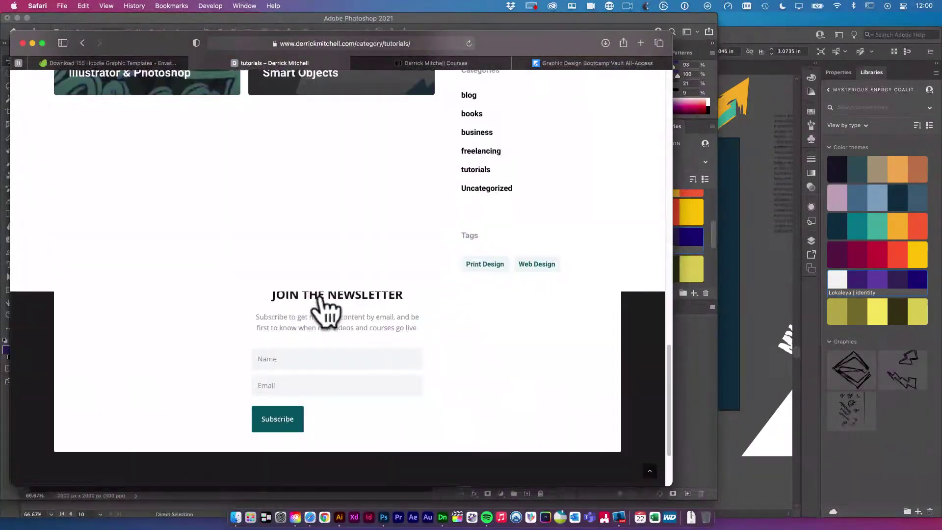
Open the tutorial post on graphic T-shirt design for DTG printing, bring up its embedded video on YouTube, and pause playback
{"action": "scroll", "coordinate": [326, 286], "scroll_direction": "up", "scroll_amount": 15}
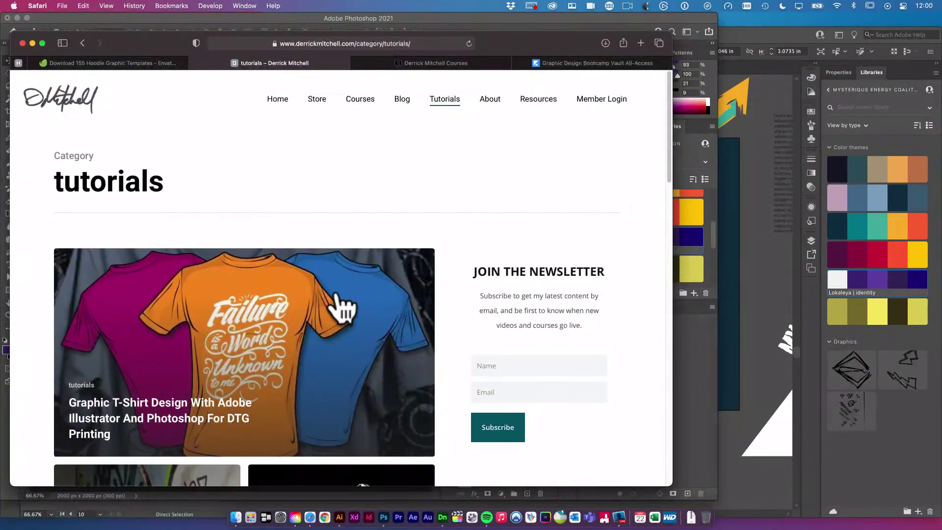
{"action": "left_click", "coordinate": [293, 301]}
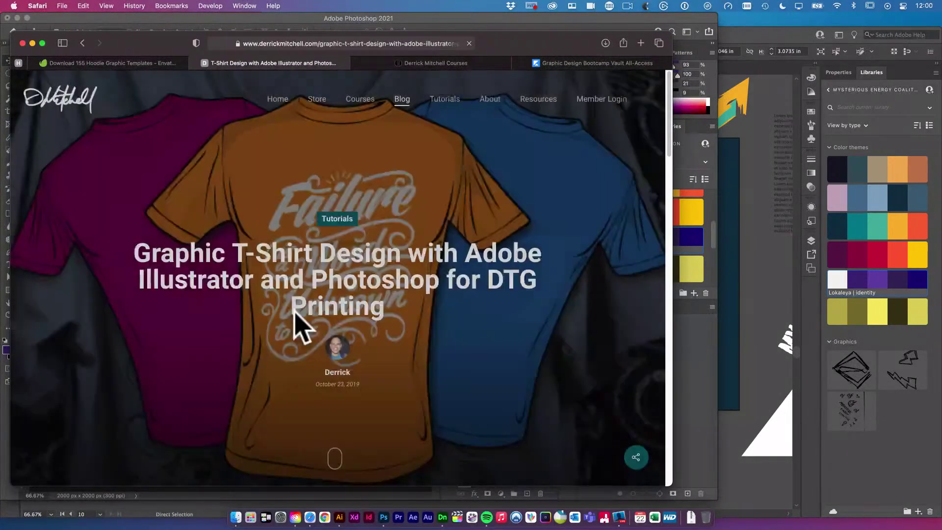
{"action": "scroll", "coordinate": [329, 337], "scroll_direction": "down", "scroll_amount": 8}
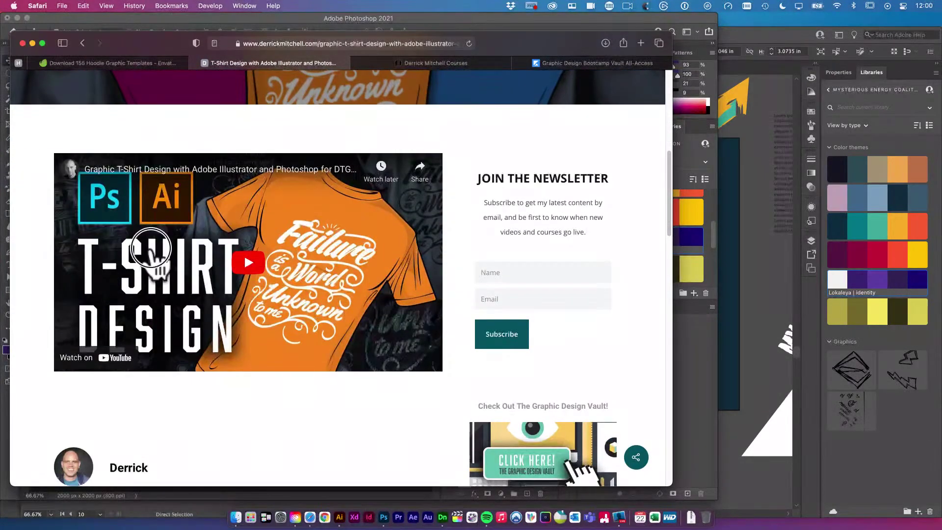
{"action": "left_click", "coordinate": [244, 338]}
{"action": "left_click", "coordinate": [381, 362]}
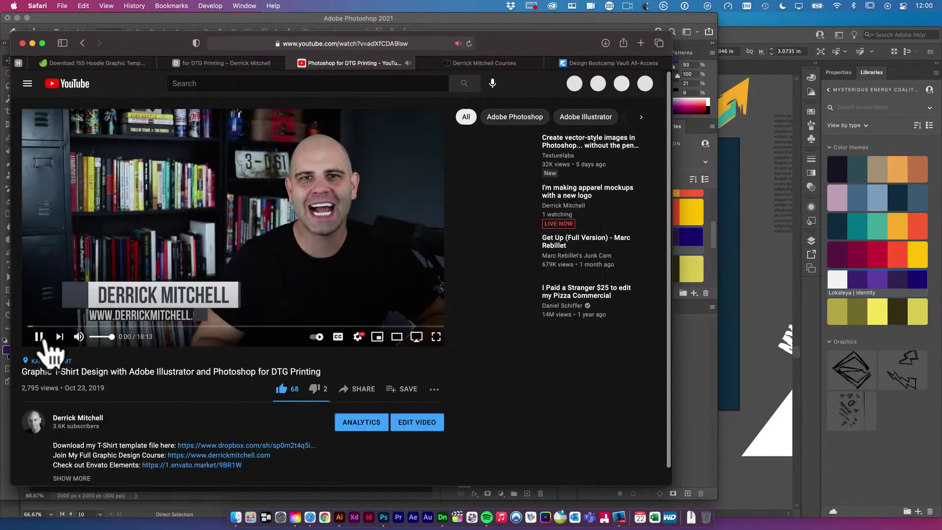
{"action": "left_click", "coordinate": [40, 337]}
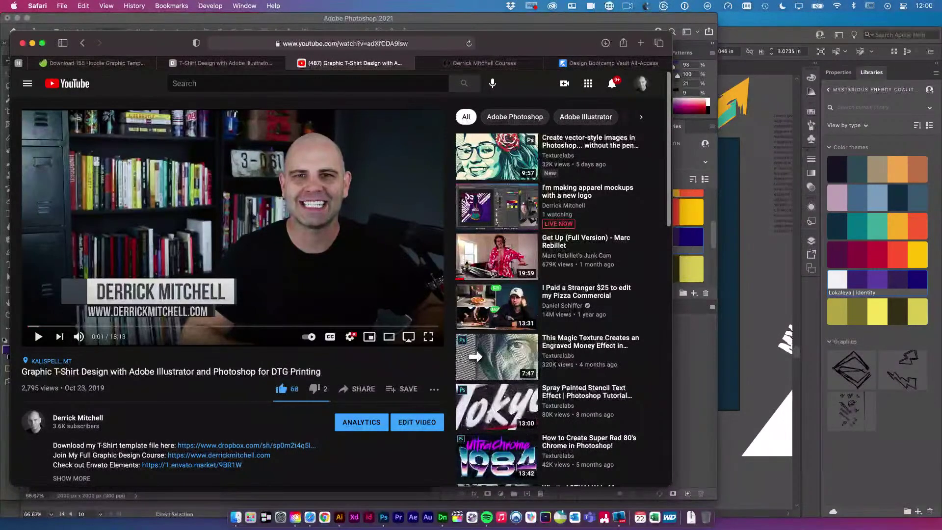
Shift the browser window toward the middle of the screen and search YouTube for "benny productions"
{"action": "key", "text": "super+Tab"}
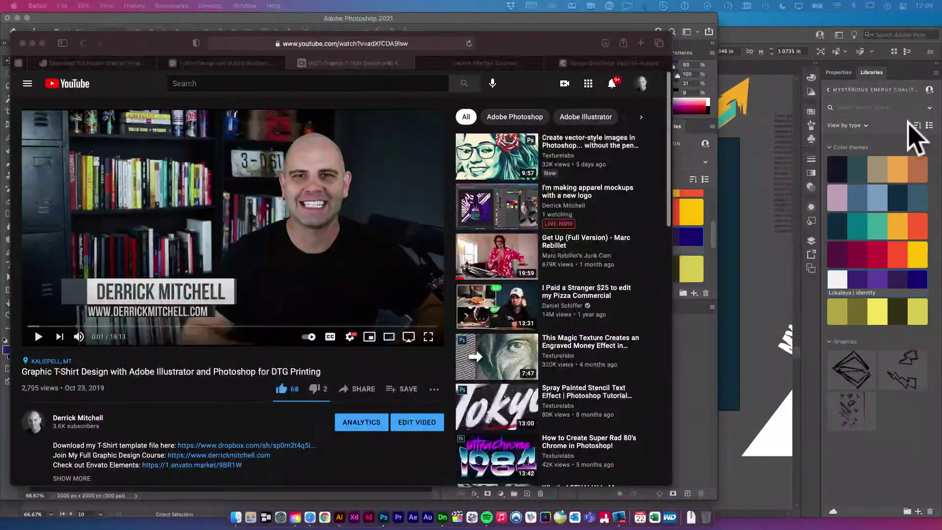
{"action": "left_click_drag", "start_coordinate": [534, 48], "coordinate": [607, 45]}
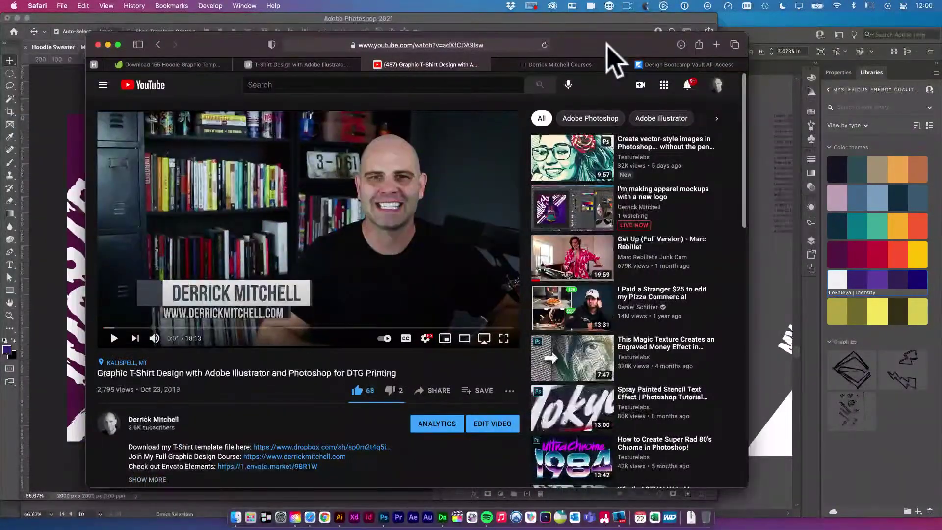
{"action": "left_click", "coordinate": [423, 84]}
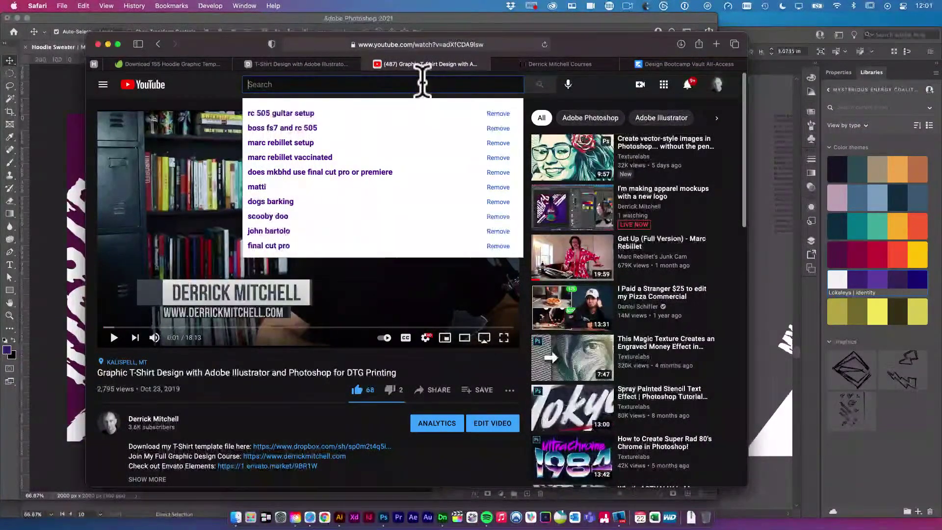
{"action": "type", "text": "benny productions"}
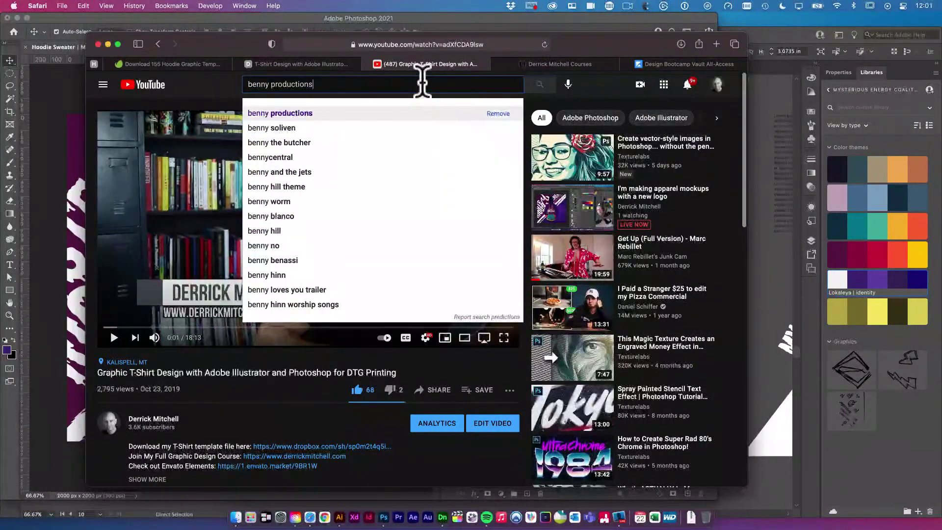
{"action": "key", "text": "Return"}
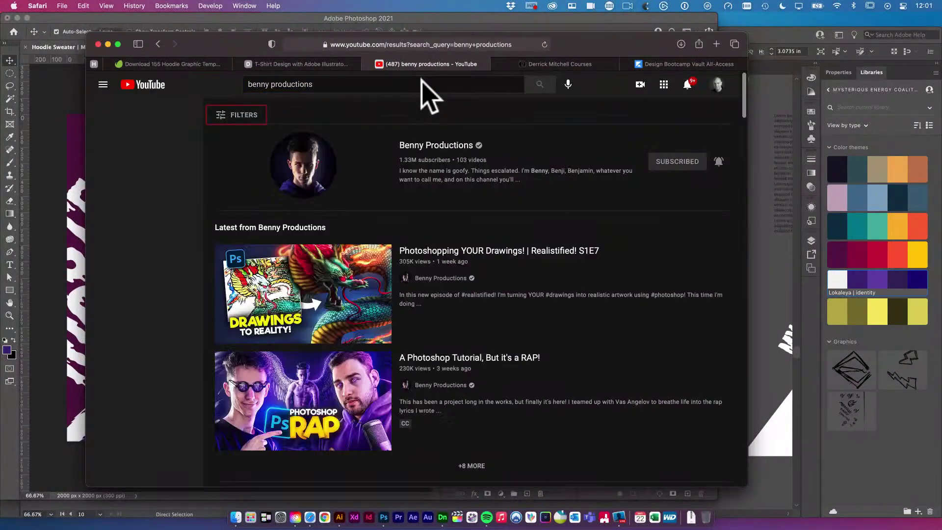
Open the Benny Productions channel from the search results and browse its playlists, uploads and recommended channels
{"action": "left_click", "coordinate": [449, 147]}
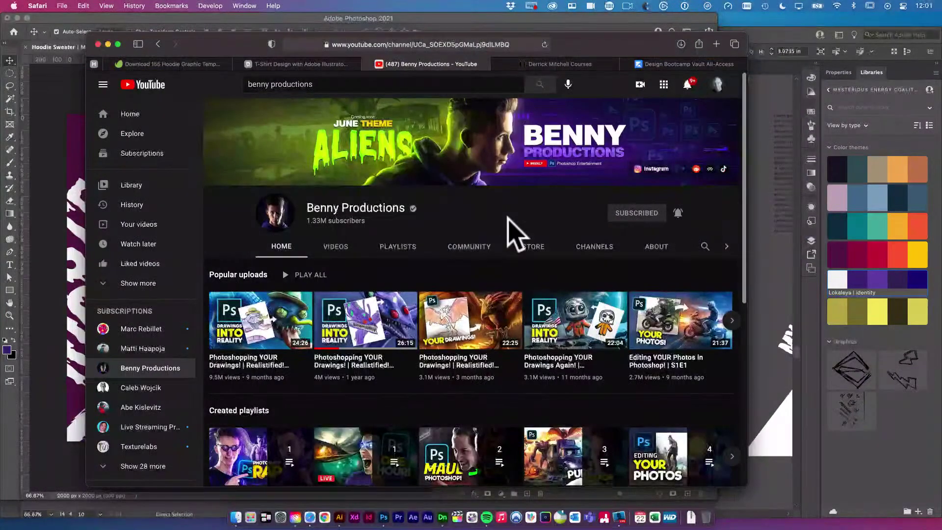
{"action": "scroll", "coordinate": [515, 233], "scroll_direction": "down", "scroll_amount": 5}
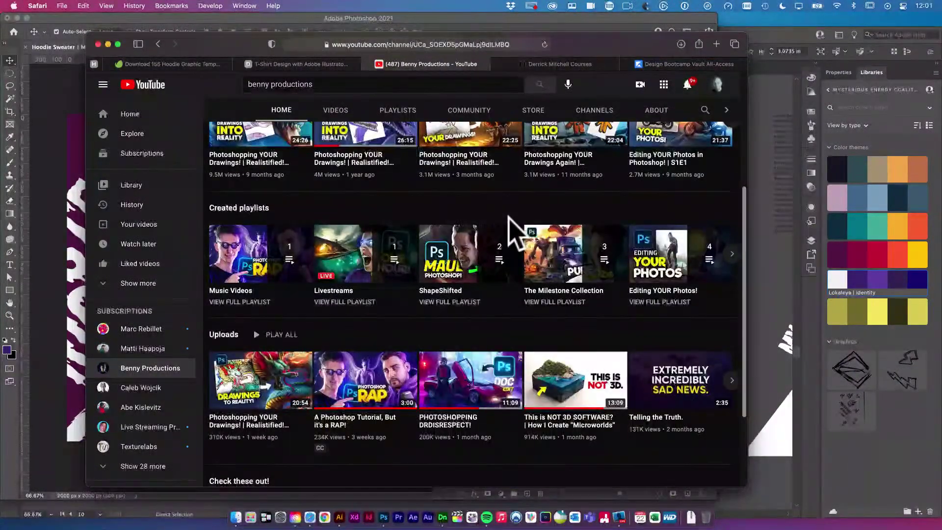
{"action": "scroll", "coordinate": [512, 228], "scroll_direction": "down", "scroll_amount": 2}
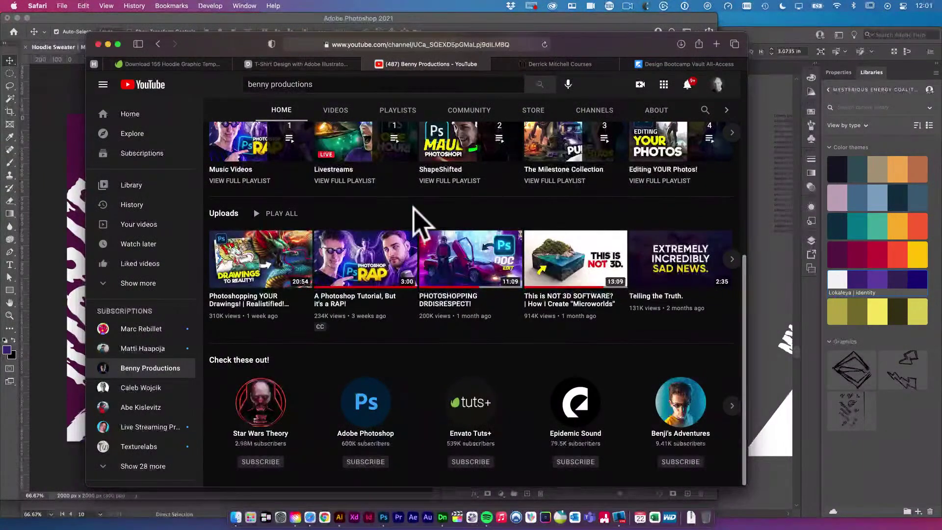
{"action": "scroll", "coordinate": [505, 238], "scroll_direction": "up", "scroll_amount": 2}
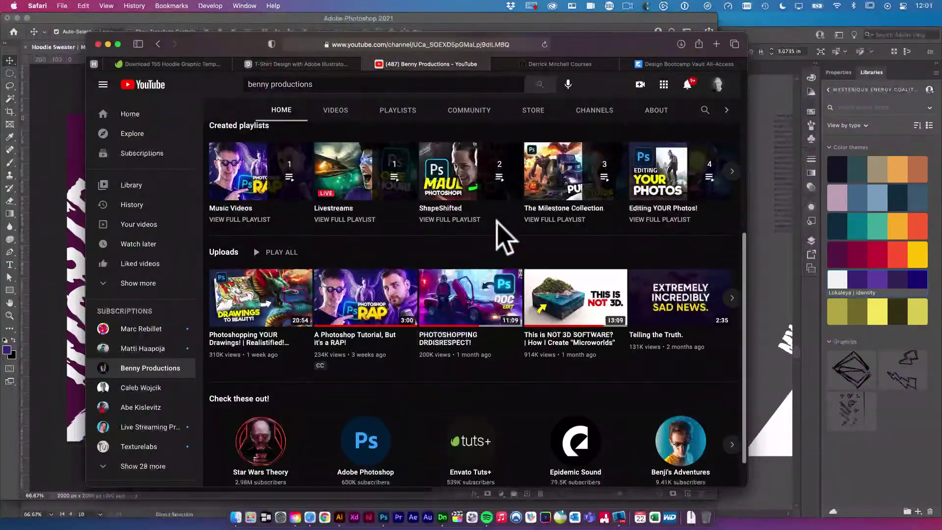